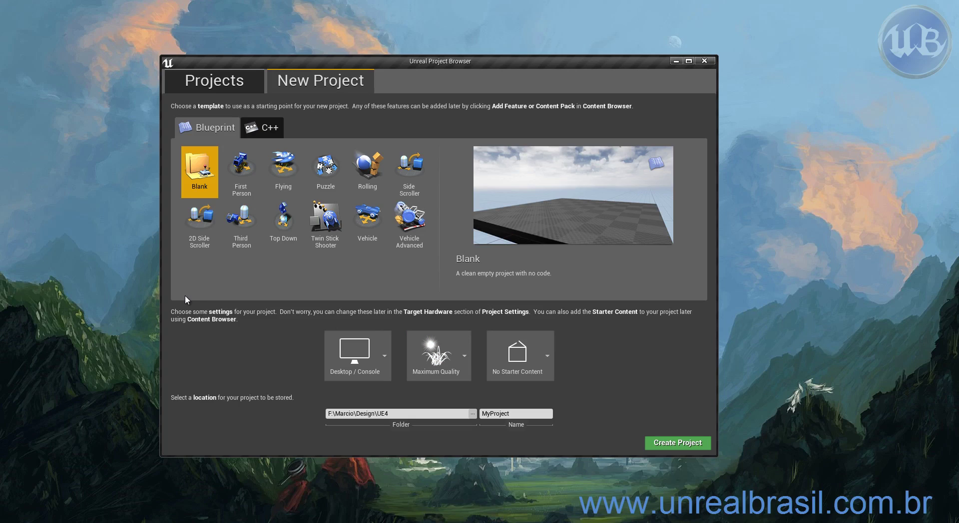
# - Name the new Blank Blueprint project MeuPersonagem and create it without starter content
pyautogui.click(532, 414)
pyautogui.doubleClick(533, 414)
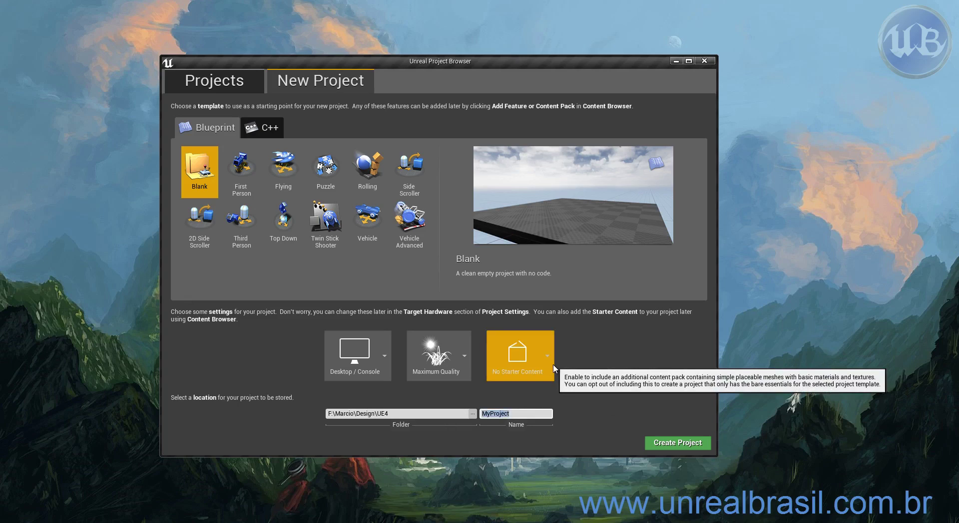
pyautogui.write('MeuPersonagem')
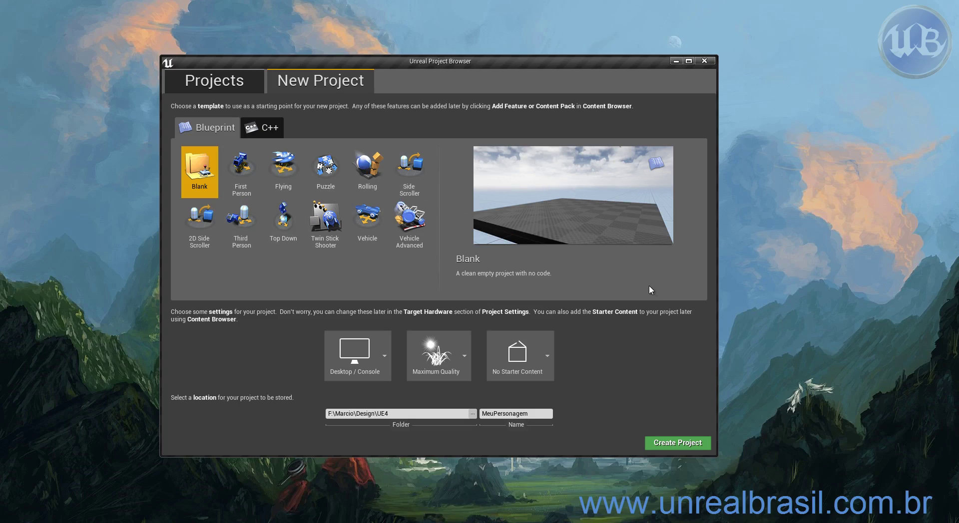
pyautogui.click(686, 445)
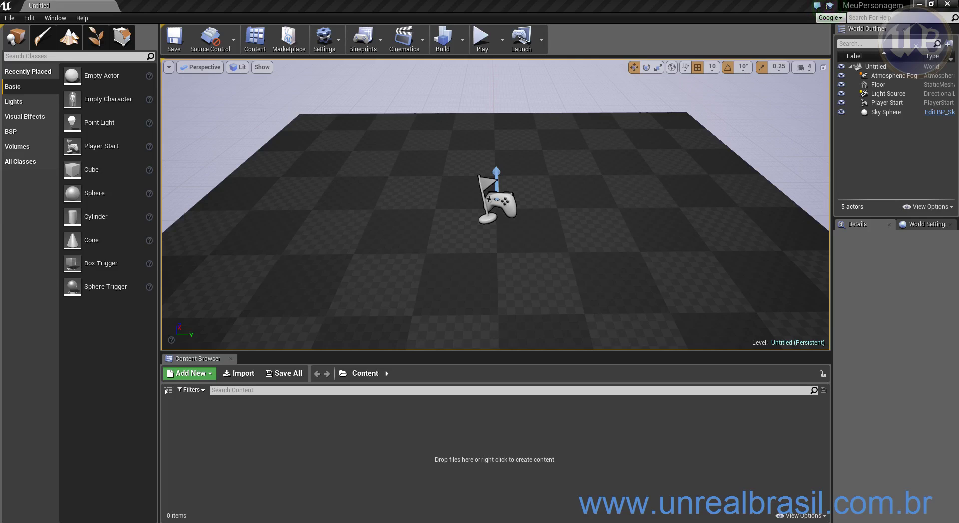
# - Create a Blueprint class with Character as its parent in the Content folder and name it MeuJogador
pyautogui.rightClick(375, 443)
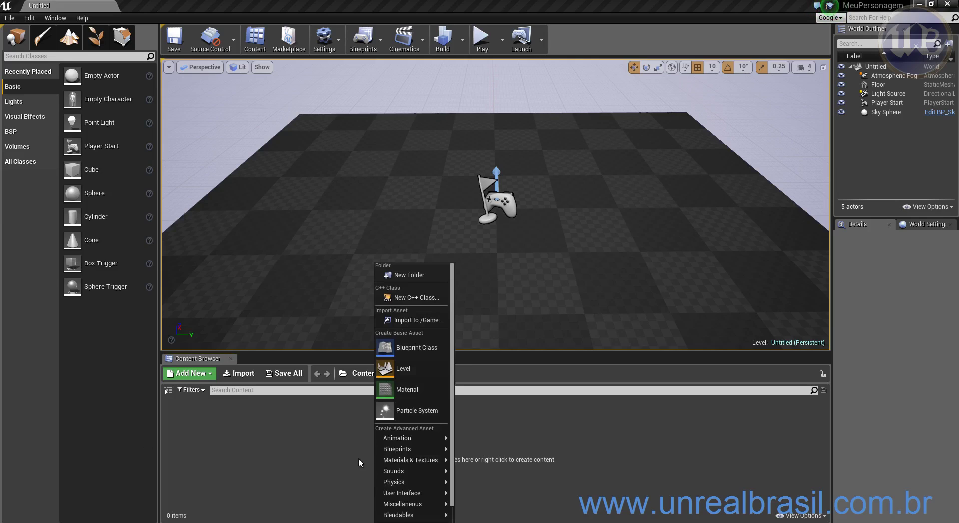
pyautogui.click(416, 350)
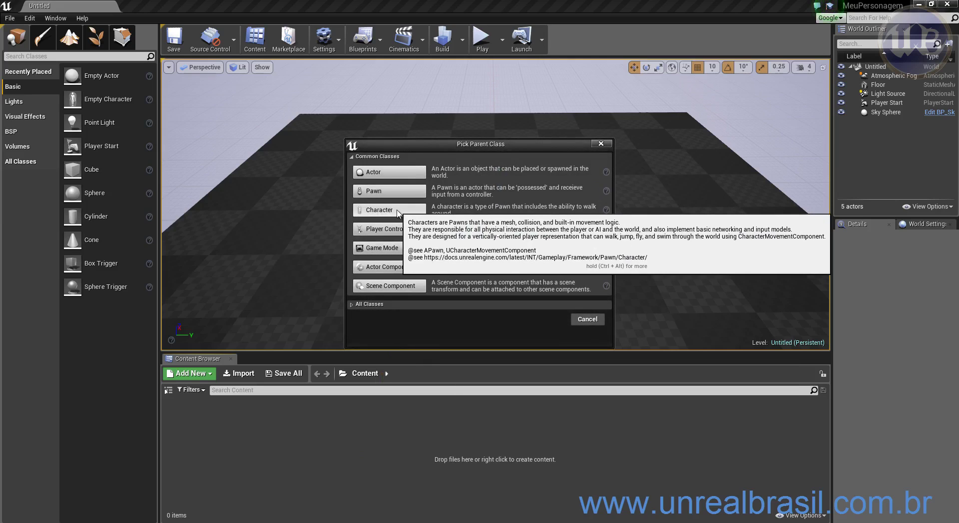
pyautogui.click(390, 209)
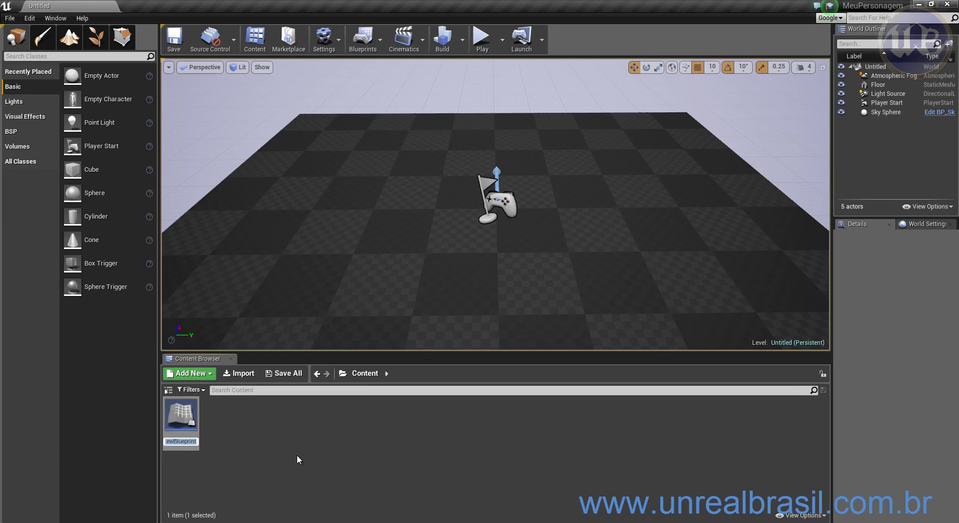
pyautogui.write('MeuJogador')
pyautogui.press('Return')
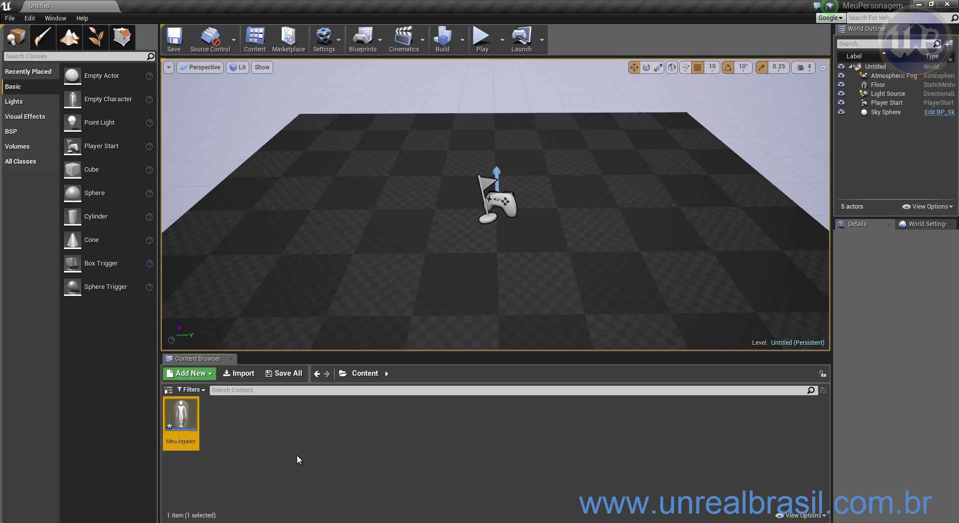
# - Open the MeuJogador Blueprint, look over its capsule in the viewport and save the asset
pyautogui.doubleClick(188, 413)
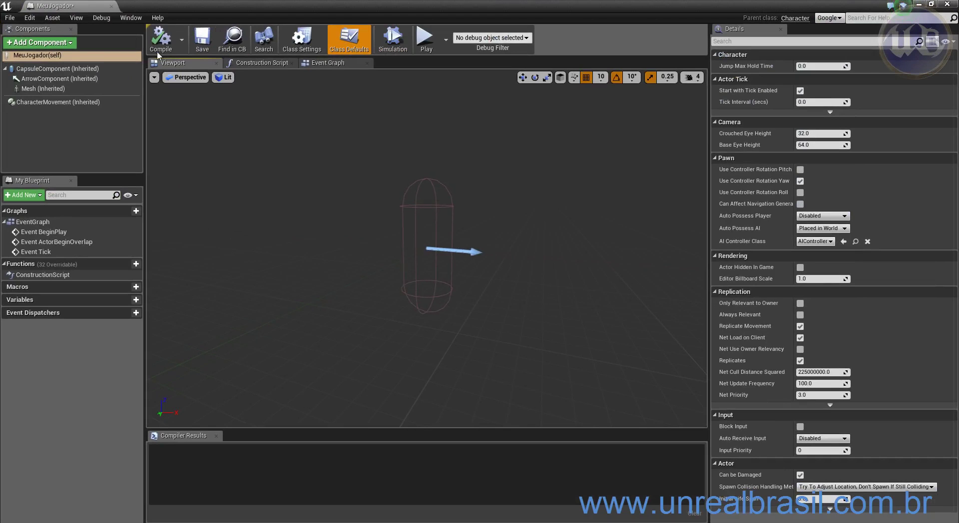
pyautogui.moveTo(521, 336); pyautogui.dragTo(514, 272)
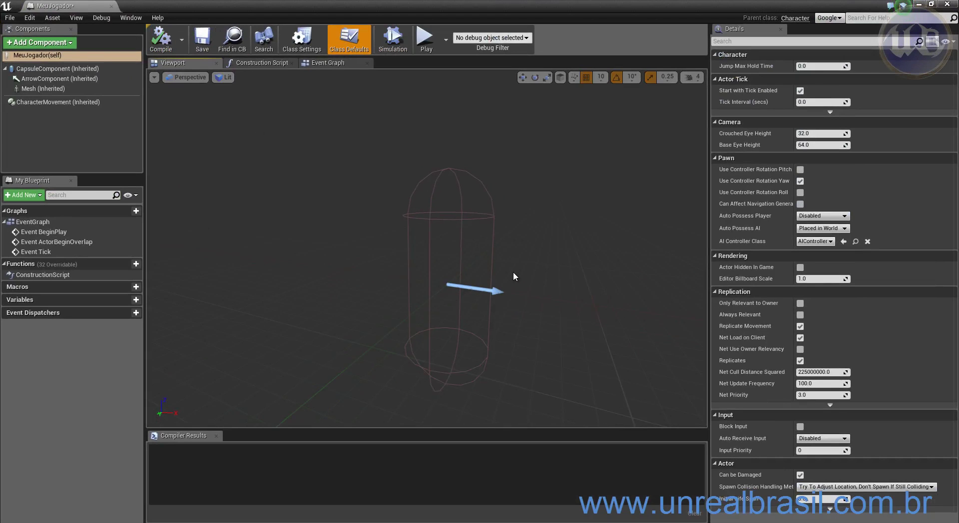
pyautogui.moveTo(400, 340); pyautogui.dragTo(313, 208)
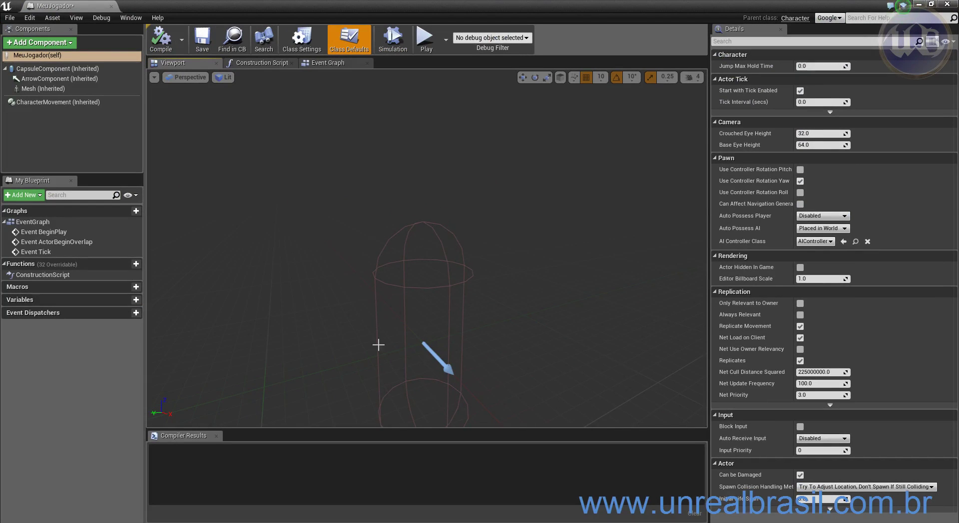
pyautogui.click(200, 45)
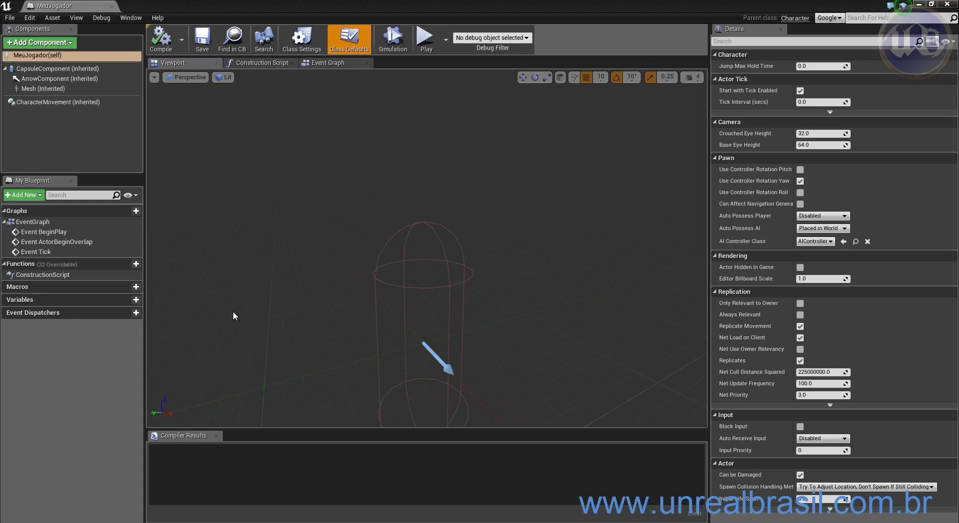
# - Add a Camera component to the MeuJogador Blueprint
pyautogui.moveTo(370, 354); pyautogui.dragTo(367, 374)
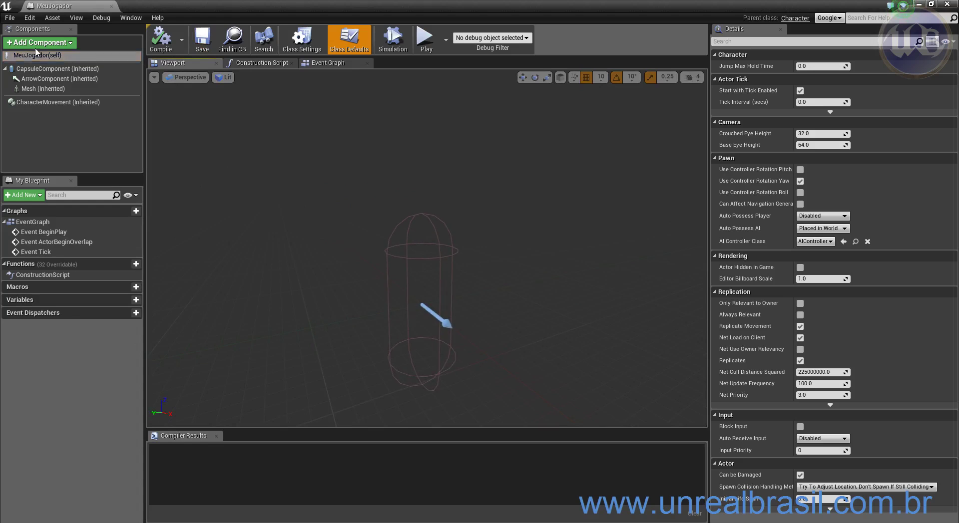
pyautogui.click(52, 43)
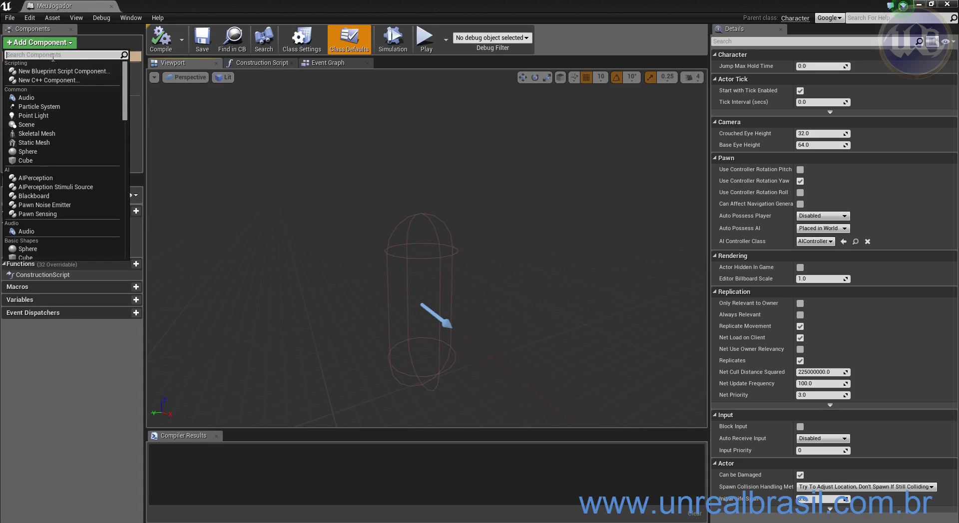
pyautogui.click(53, 55)
pyautogui.write('came')
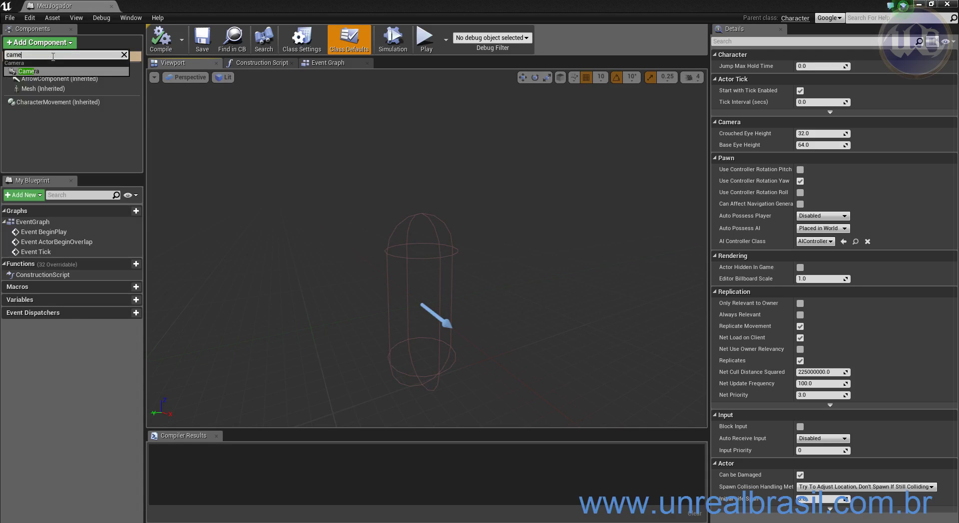
pyautogui.click(39, 71)
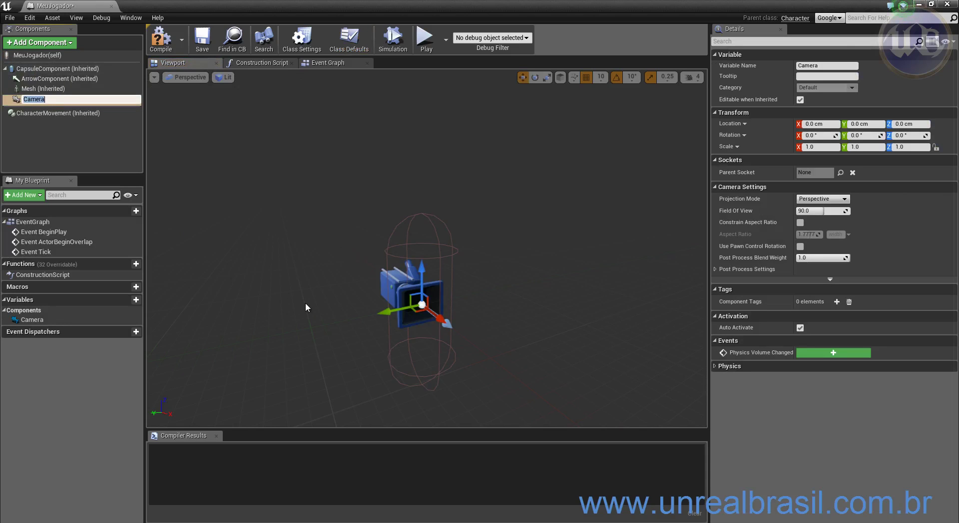
# - Raise the camera to 70 cm on the Z axis, and compile and save the Blueprint
pyautogui.keyDown('alt'); pyautogui.moveTo(307, 325); pyautogui.dragTo(394, 312); pyautogui.keyUp('alt')
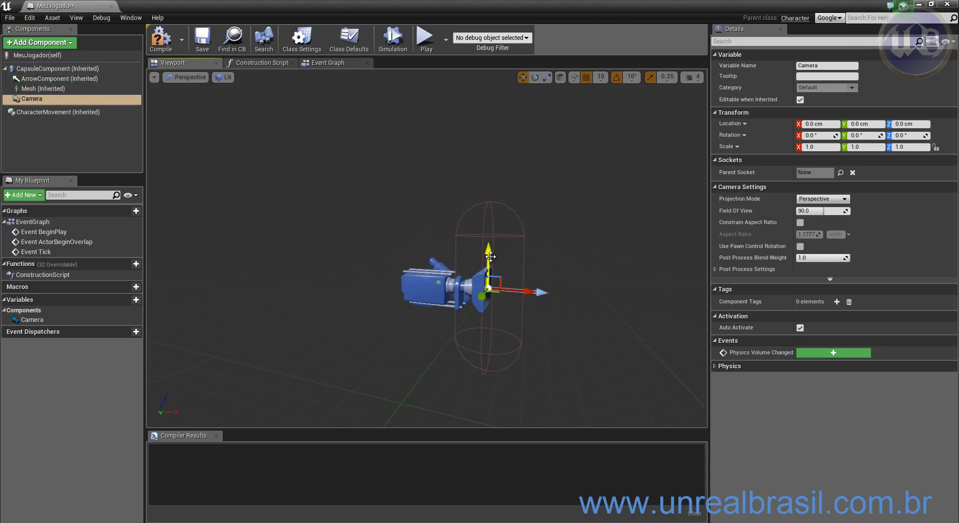
pyautogui.moveTo(490, 257); pyautogui.dragTo(487, 187)
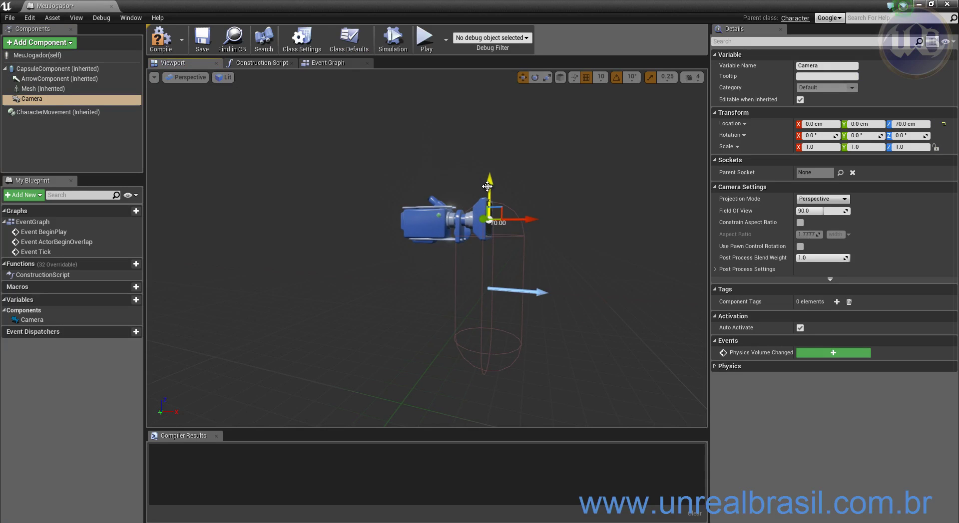
pyautogui.moveTo(504, 346); pyautogui.dragTo(444, 338)
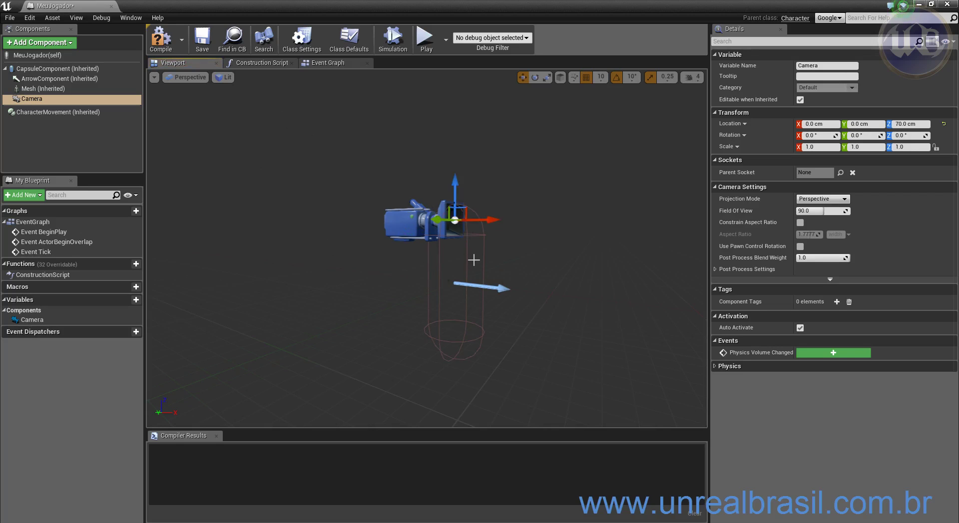
pyautogui.click(161, 40)
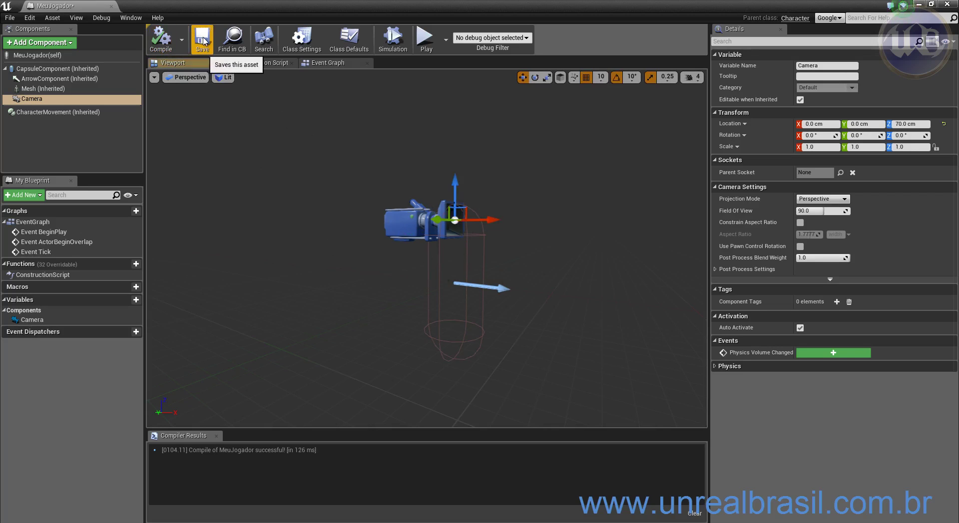
pyautogui.click(202, 40)
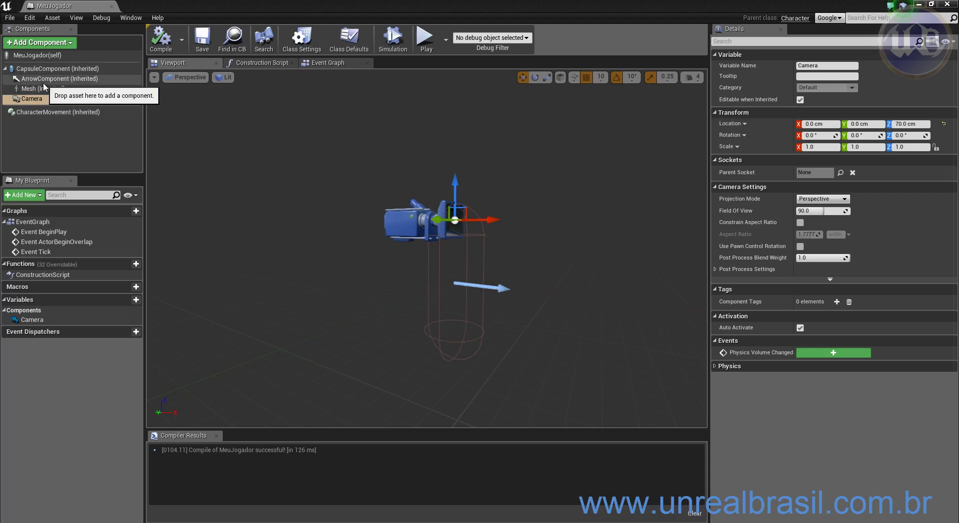
# - Select the capsule component, examine it together with the camera from different angles and save the Blueprint
pyautogui.click(47, 69)
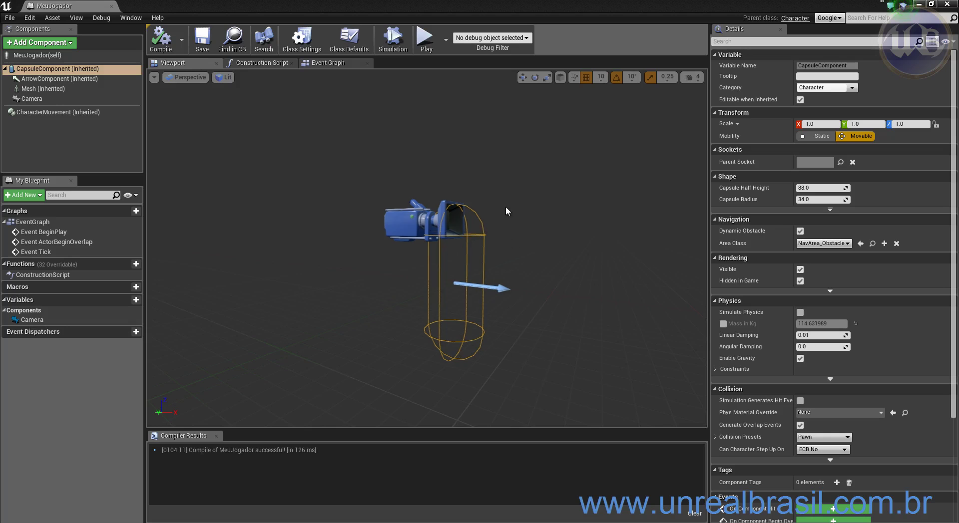
pyautogui.moveTo(402, 332); pyautogui.dragTo(429, 297)
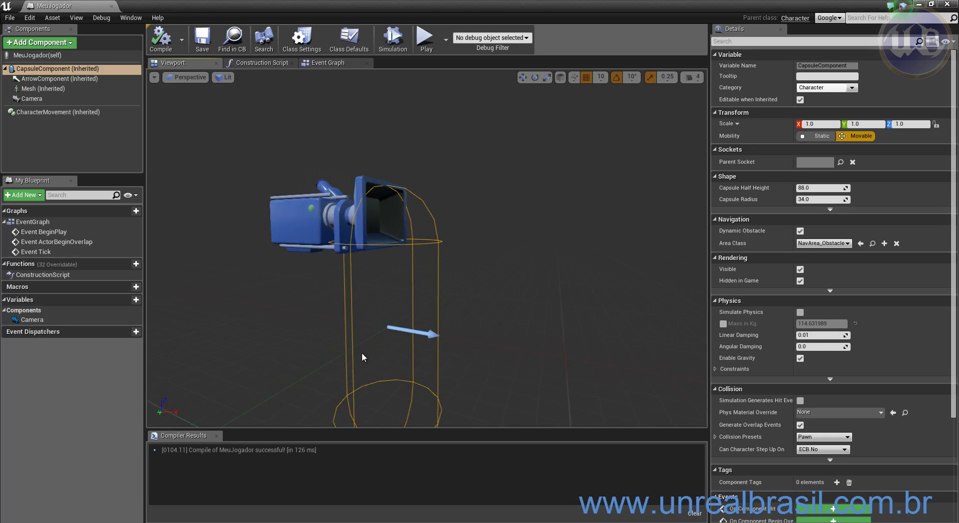
pyautogui.scroll(3, 362, 352)
pyautogui.moveTo(424, 355); pyautogui.dragTo(361, 347)
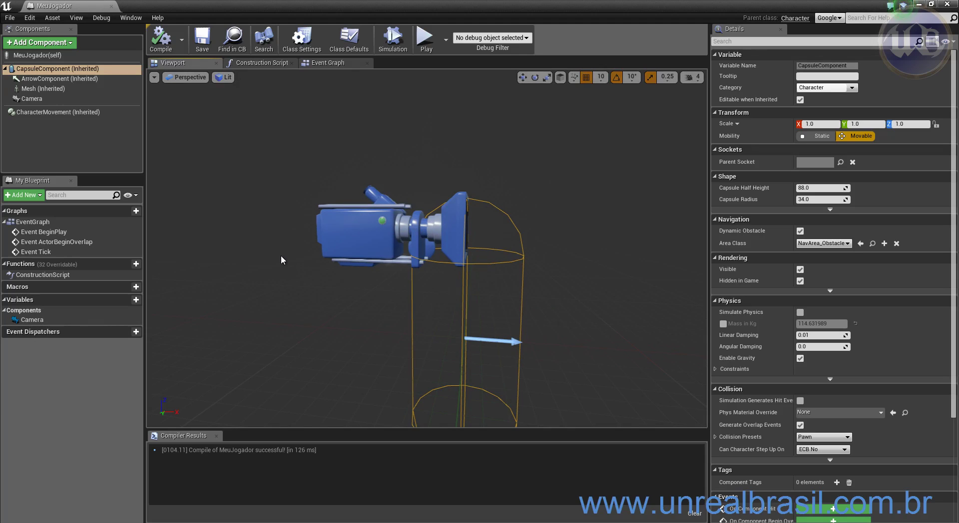
pyautogui.click(203, 47)
# - Move the Blueprint editor window aside and place a MeuJogador instance on the floor beside the Player Start
pyautogui.moveTo(141, 5); pyautogui.dragTo(57, 131)
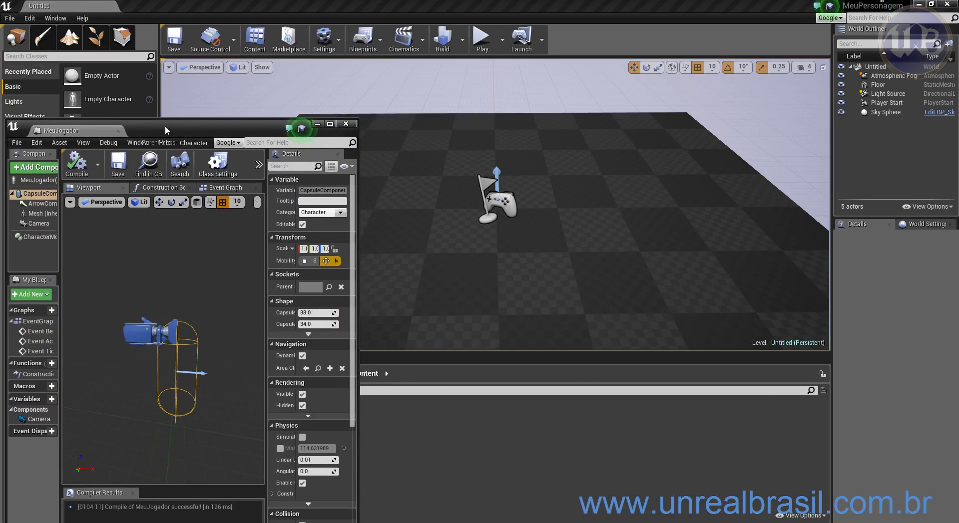
pyautogui.moveTo(304, 126); pyautogui.dragTo(829, 198)
pyautogui.moveTo(176, 416); pyautogui.dragTo(299, 215)
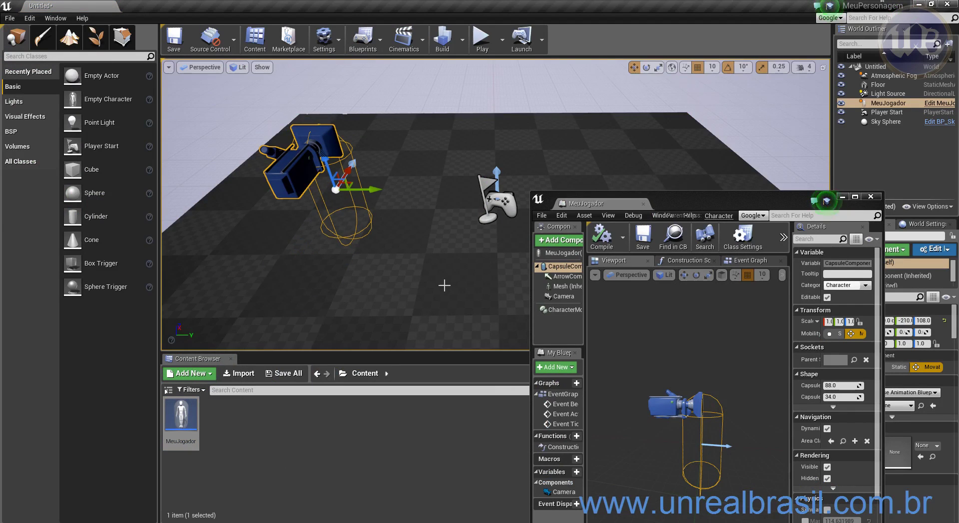
# - Play the level in the editor viewport to test the placed character, and end the play session
pyautogui.moveTo(443, 284); pyautogui.dragTo(435, 226, button='right')
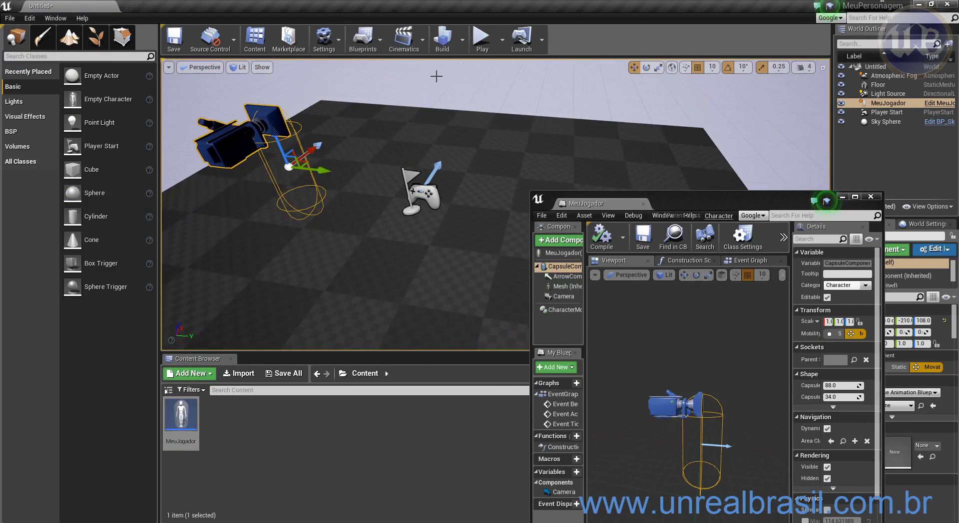
pyautogui.click(482, 39)
pyautogui.click(370, 306)
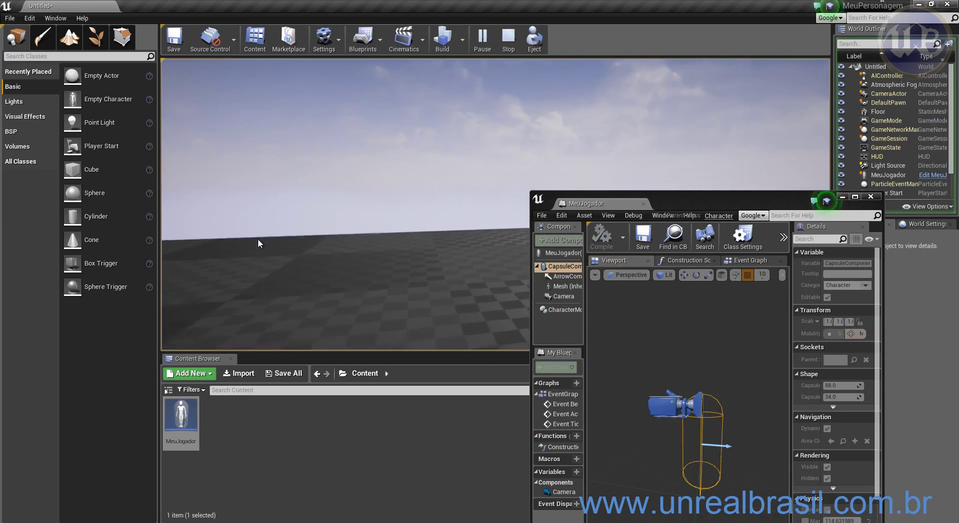
pyautogui.hotkey('shift', 'F1')
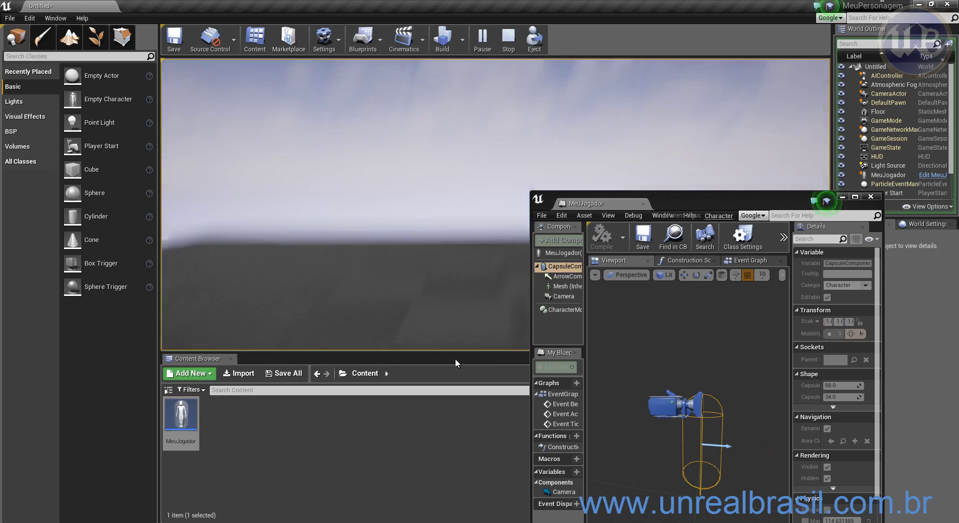
pyautogui.press('Escape')
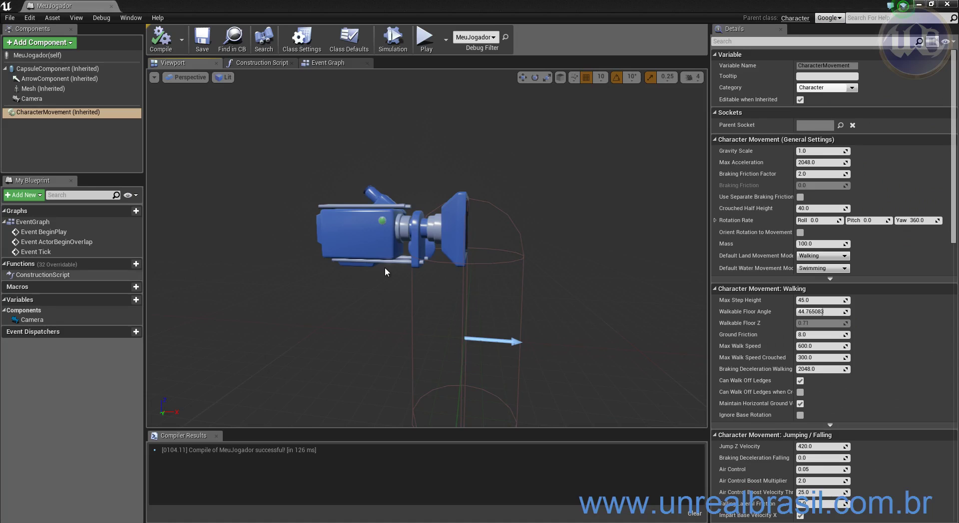
# - Open MeuJogador's Event Graph and examine the default BeginPlay, ActorBeginOverlap and Tick event nodes
pyautogui.scroll(-2, 429, 364)
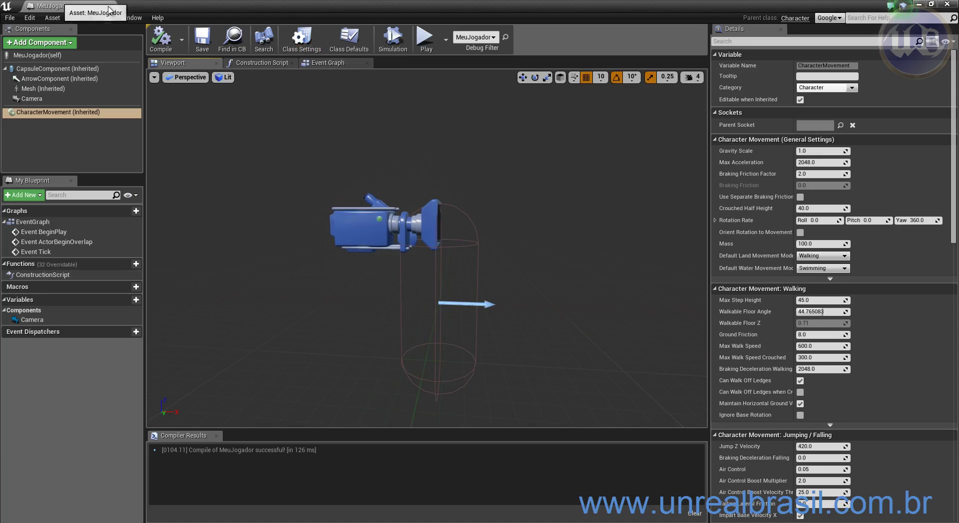
pyautogui.click(325, 63)
pyautogui.scroll(-7, 412, 209)
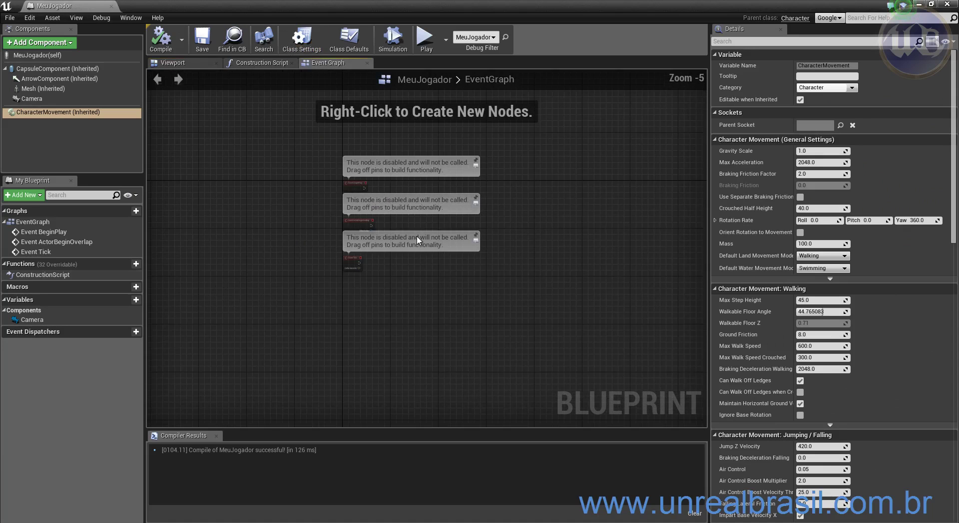
pyautogui.scroll(6, 462, 241)
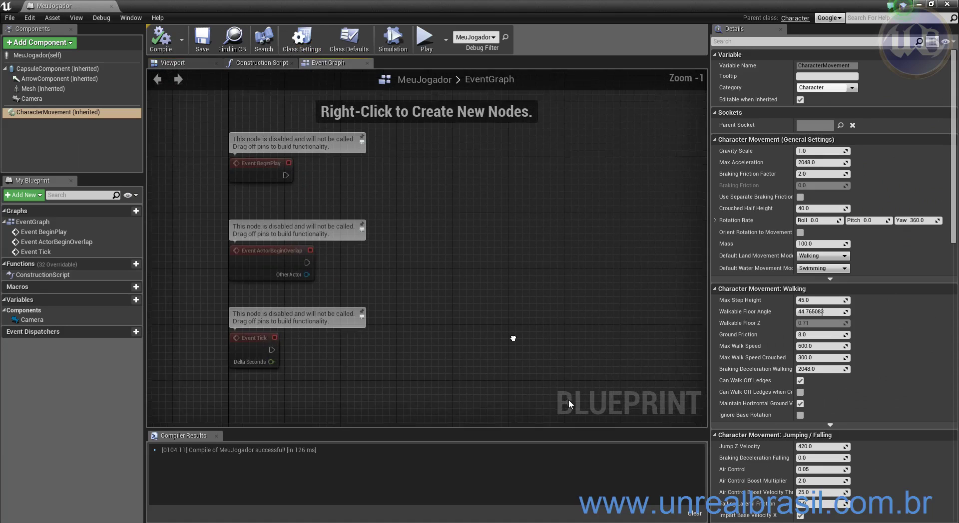
pyautogui.click(263, 265)
pyautogui.click(258, 194)
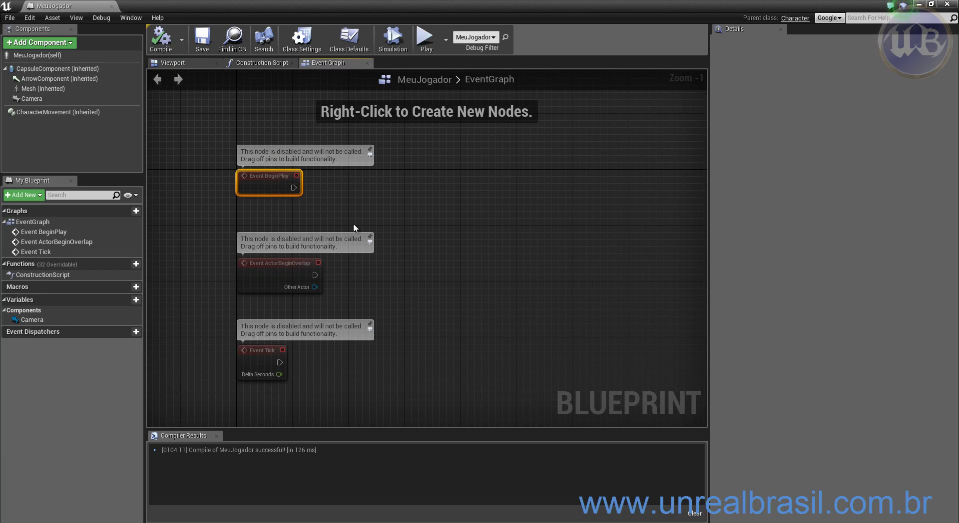
pyautogui.click(264, 282)
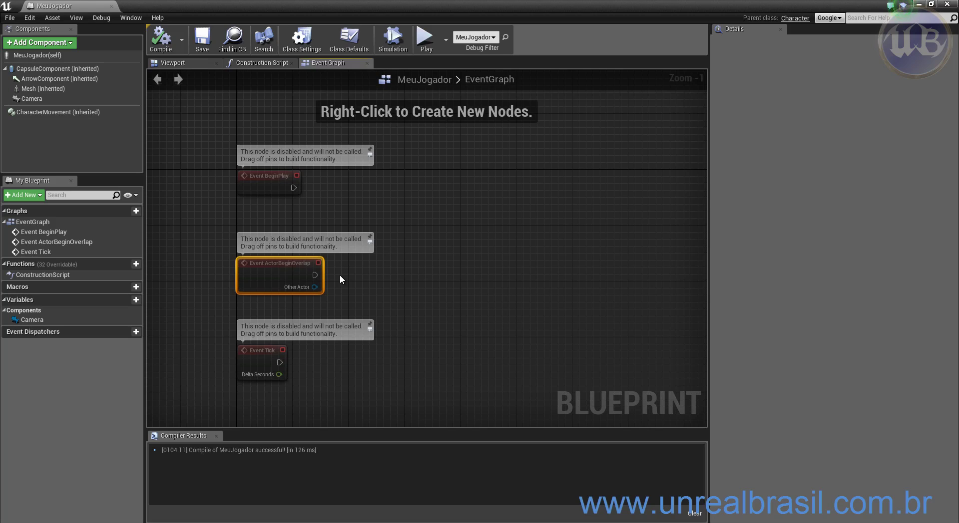
pyautogui.click(256, 363)
pyautogui.scroll(1, 327, 345)
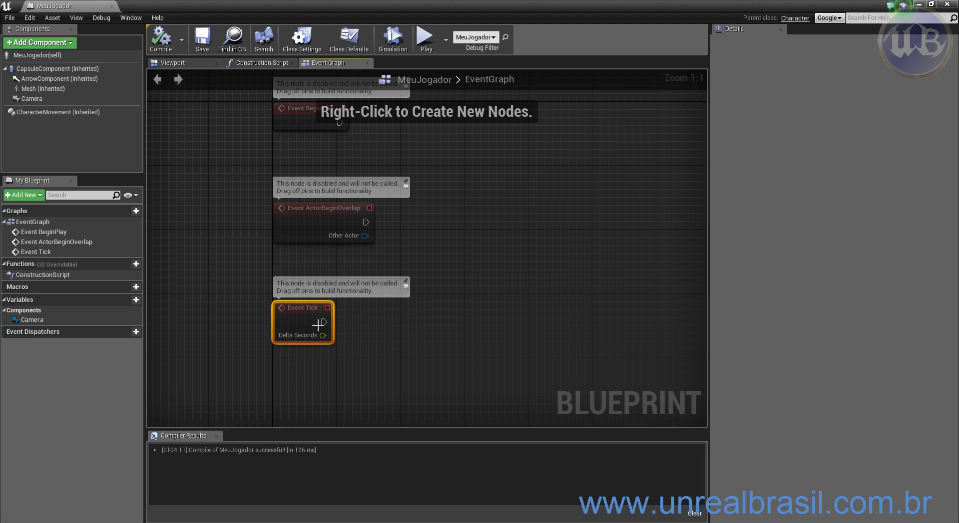
# - Add a Print String node connected to Event Tick's execution output and align it beside the event
pyautogui.moveTo(458, 335); pyautogui.dragTo(415, 309, button='right')
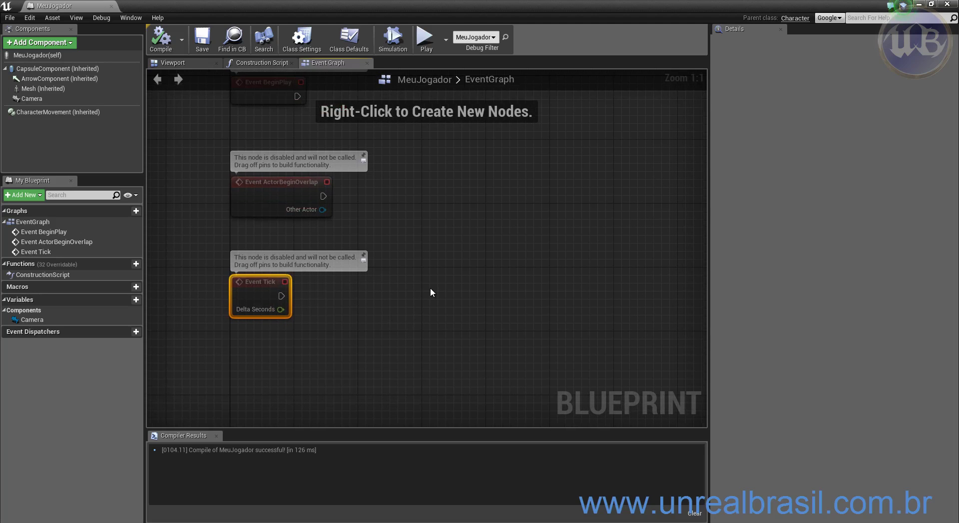
pyautogui.moveTo(281, 297); pyautogui.dragTo(355, 298)
pyautogui.write('print')
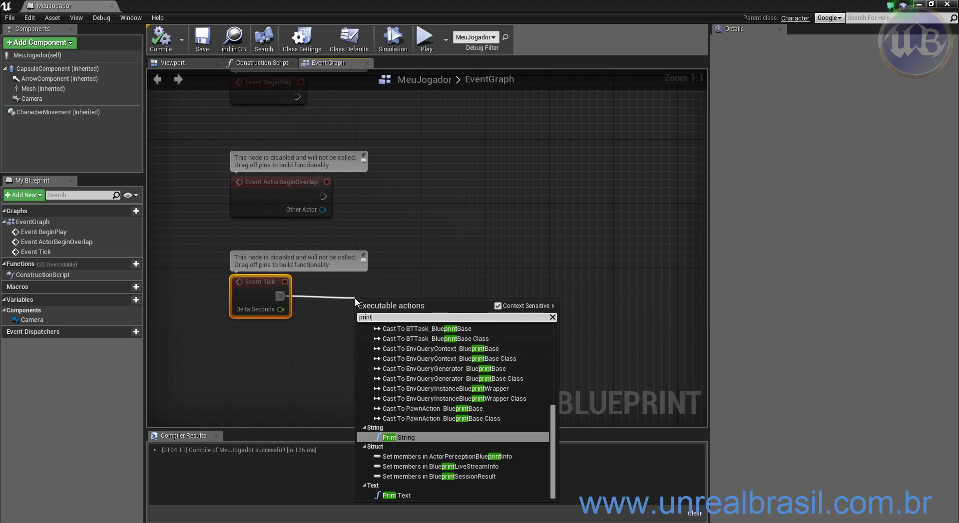
pyautogui.write(' string')
pyautogui.press('Return')
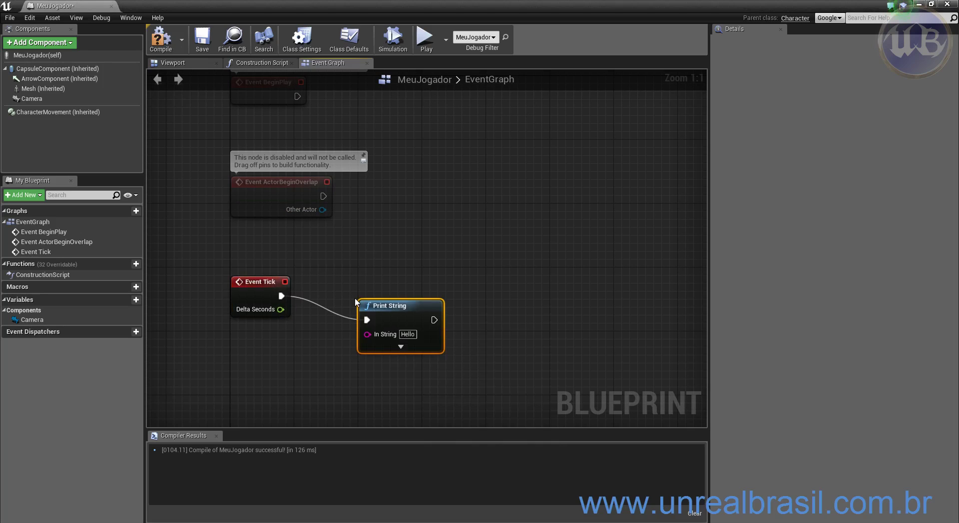
pyautogui.moveTo(409, 315); pyautogui.dragTo(427, 300)
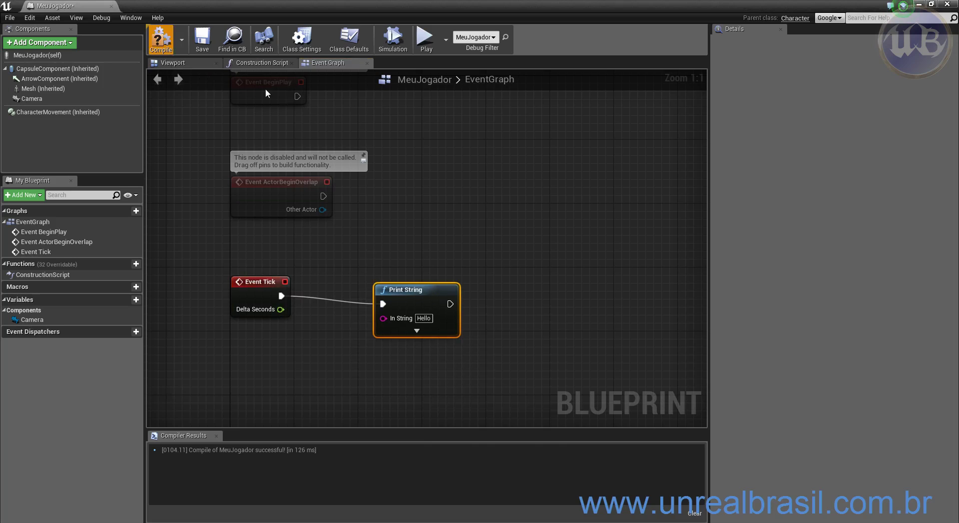
# - Play the level to test the Event Tick print output with viewport and graph visible together, and stop the session
pyautogui.click(425, 39)
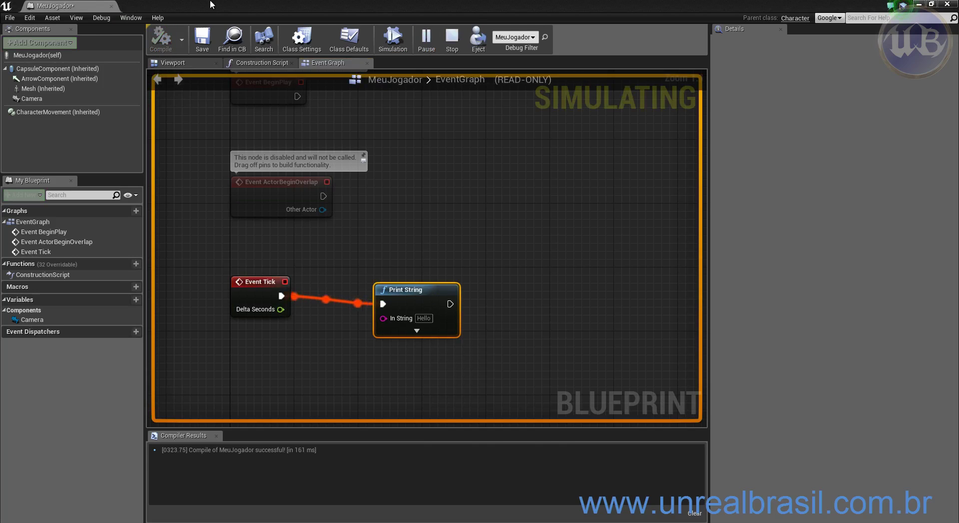
pyautogui.doubleClick(210, 5)
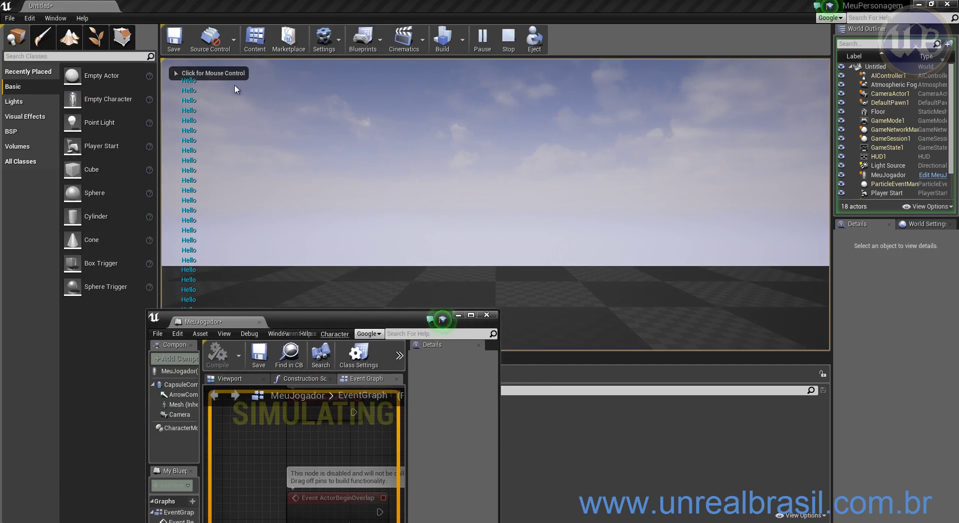
pyautogui.moveTo(340, 325); pyautogui.dragTo(626, 166)
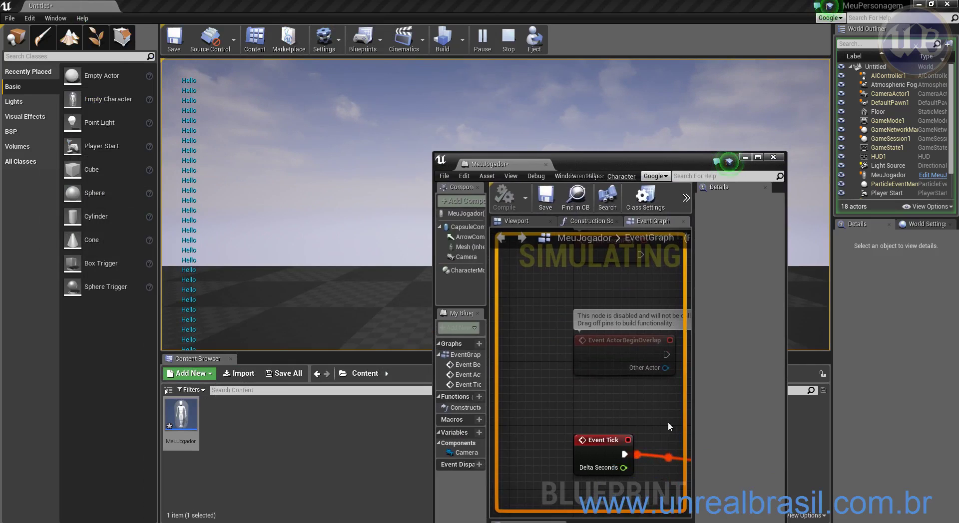
pyautogui.moveTo(667, 422); pyautogui.dragTo(578, 350, button='right')
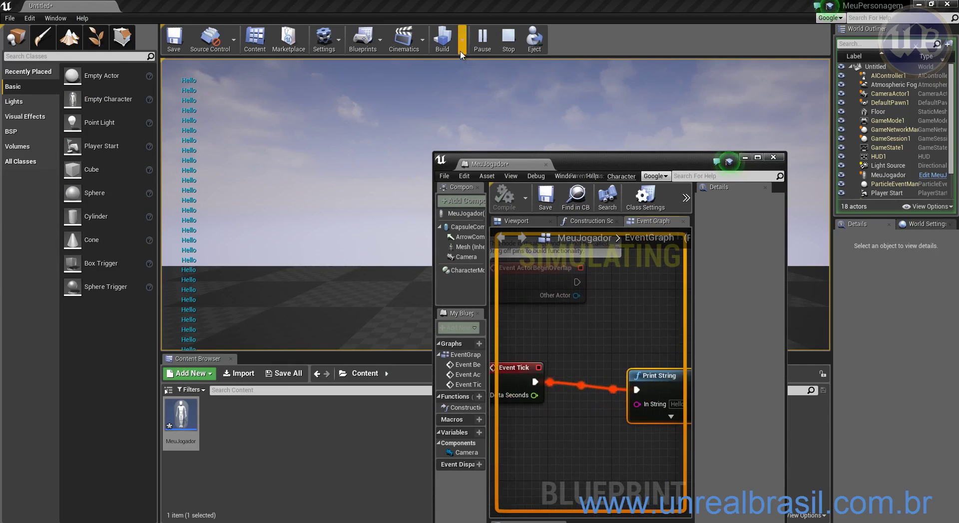
pyautogui.click(508, 40)
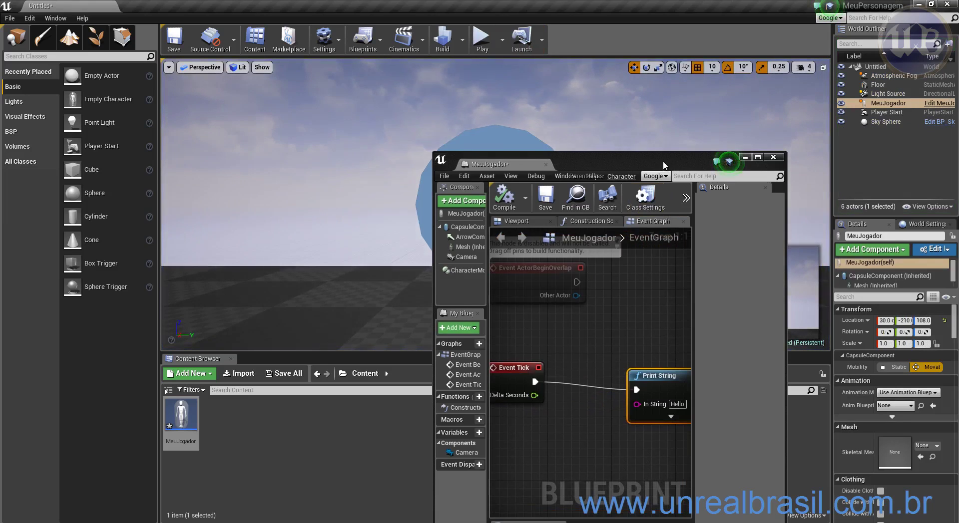
# - Disconnect the Print String node from Event Tick, move it beside Event BeginPlay and connect it to that event's execution output
pyautogui.moveTo(665, 165); pyautogui.dragTo(450, 78)
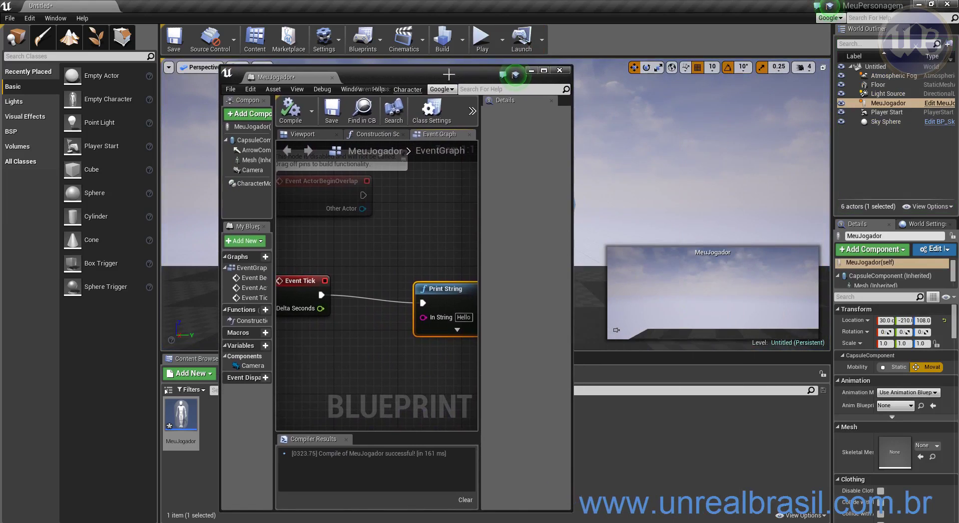
pyautogui.click(545, 70)
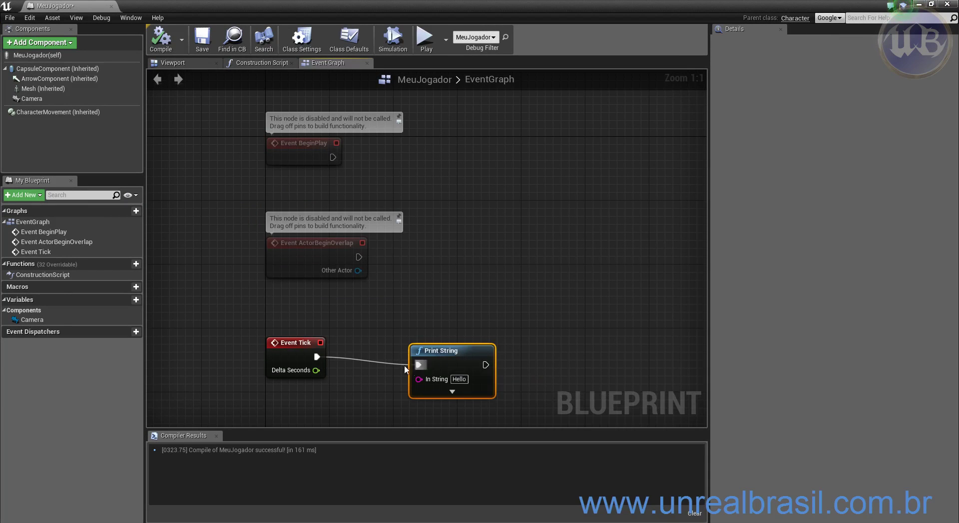
pyautogui.keyDown('alt'); pyautogui.click(422, 365); pyautogui.keyUp('alt')
pyautogui.moveTo(445, 351); pyautogui.dragTo(460, 143)
pyautogui.moveTo(333, 157); pyautogui.dragTo(434, 157)
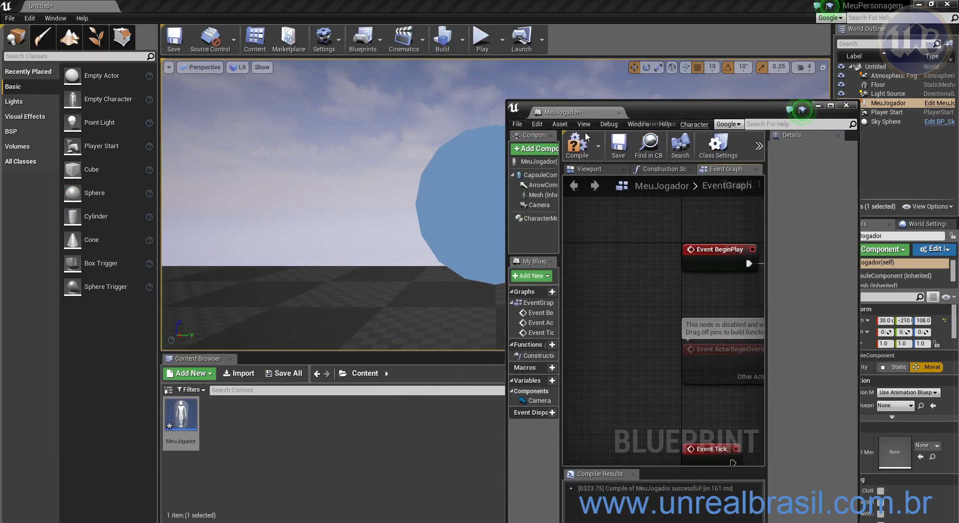
# - Play the level to test the Event BeginPlay print output, and return to the full-size Event Graph
pyautogui.click(483, 39)
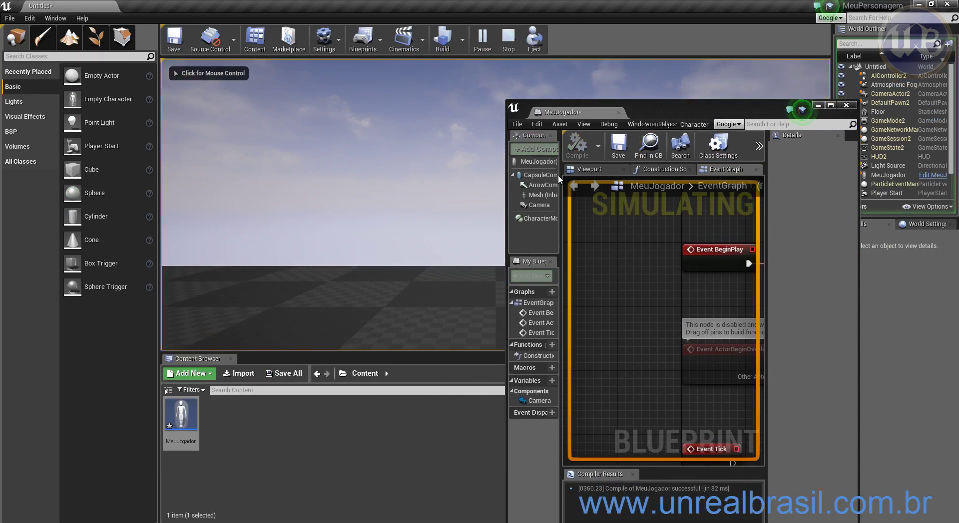
pyautogui.click(830, 105)
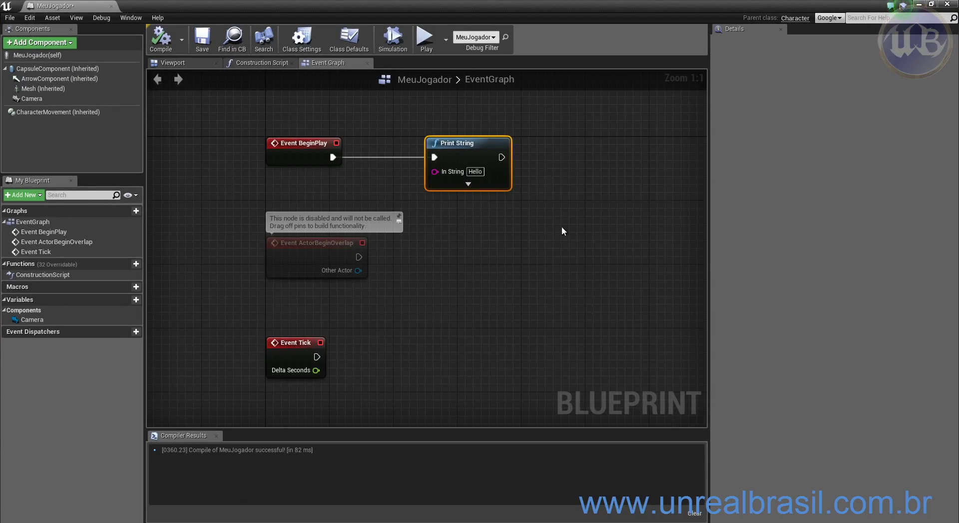
# - Delete the Print String node from the Event Graph and compile the Blueprint
pyautogui.moveTo(563, 231); pyautogui.dragTo(488, 265, button='right')
pyautogui.press('Delete')
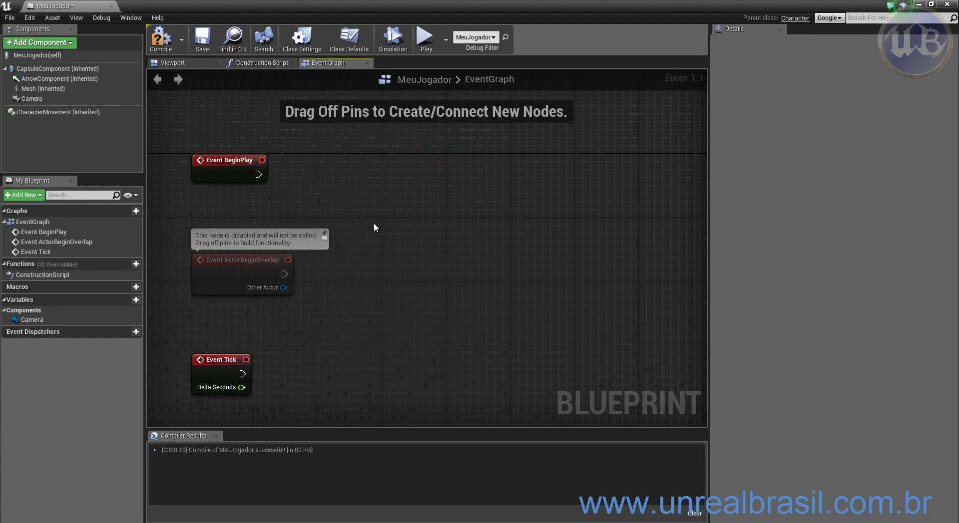
pyautogui.moveTo(389, 342); pyautogui.dragTo(476, 270, button='right')
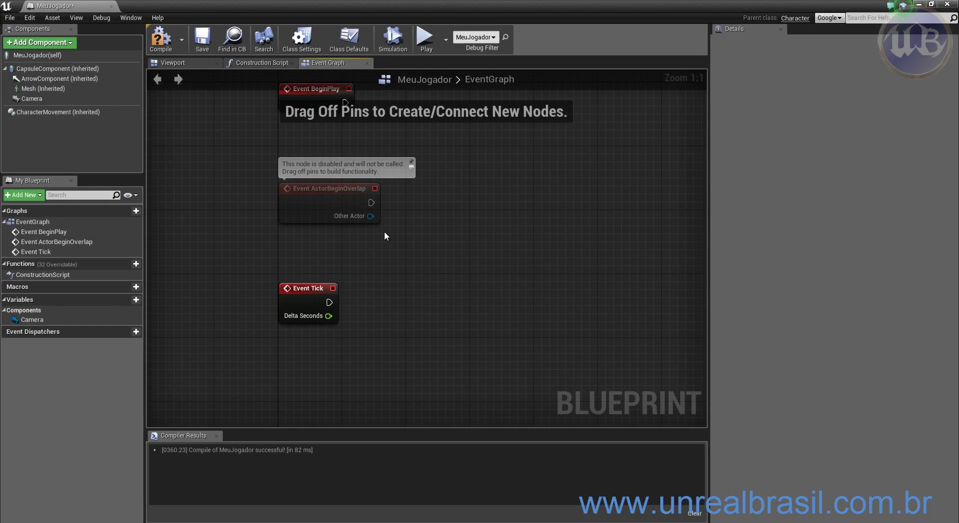
pyautogui.click(161, 40)
pyautogui.moveTo(349, 300); pyautogui.dragTo(390, 268, button='right')
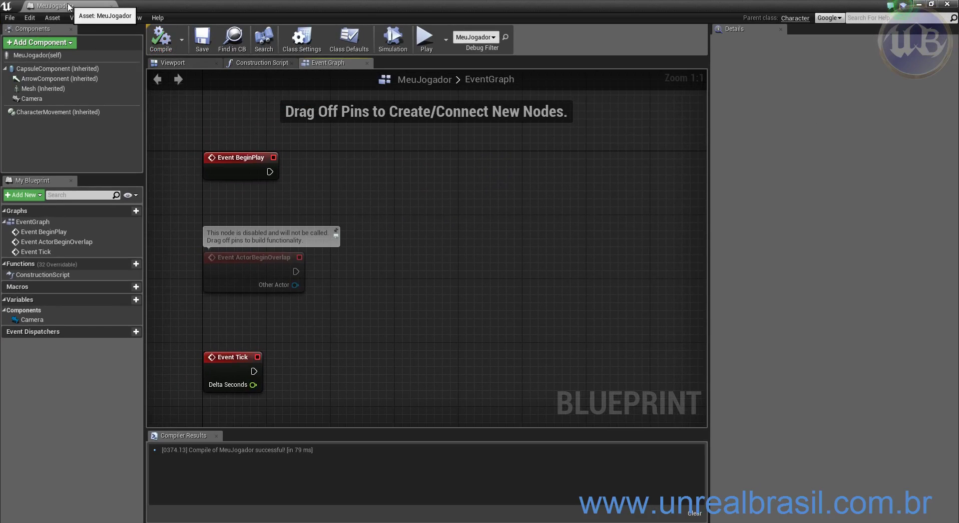
# - Save the MeuJogador Blueprint, keeping its three event nodes in view
pyautogui.scroll(-8, 384, 251)
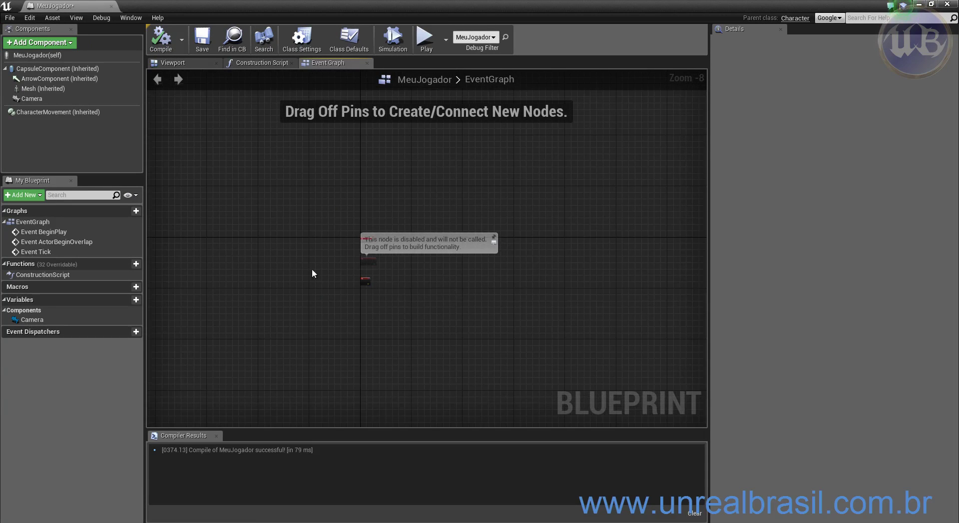
pyautogui.scroll(-3, 383, 322)
pyautogui.scroll(10, 329, 268)
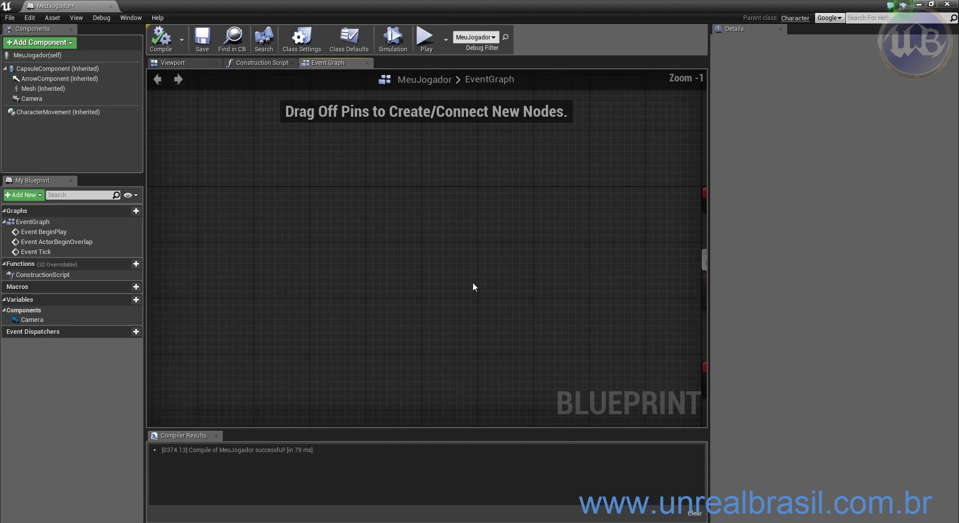
pyautogui.moveTo(473, 284); pyautogui.dragTo(240, 193, button='right')
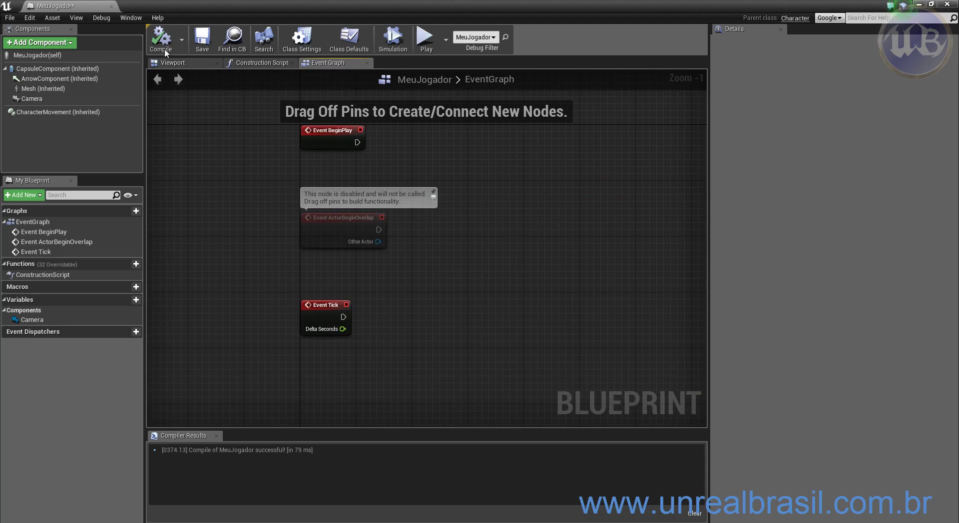
pyautogui.click(202, 43)
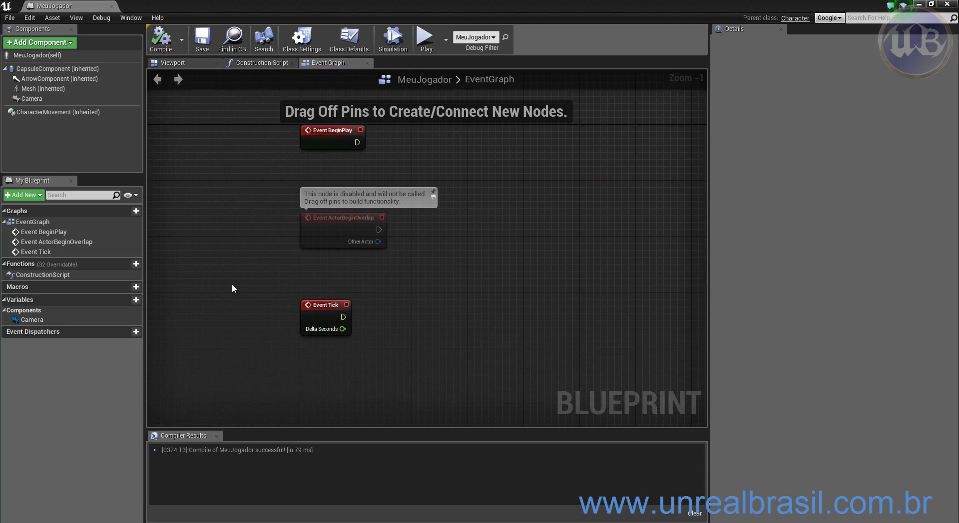
pyautogui.moveTo(454, 188); pyautogui.dragTo(405, 214, button='right')
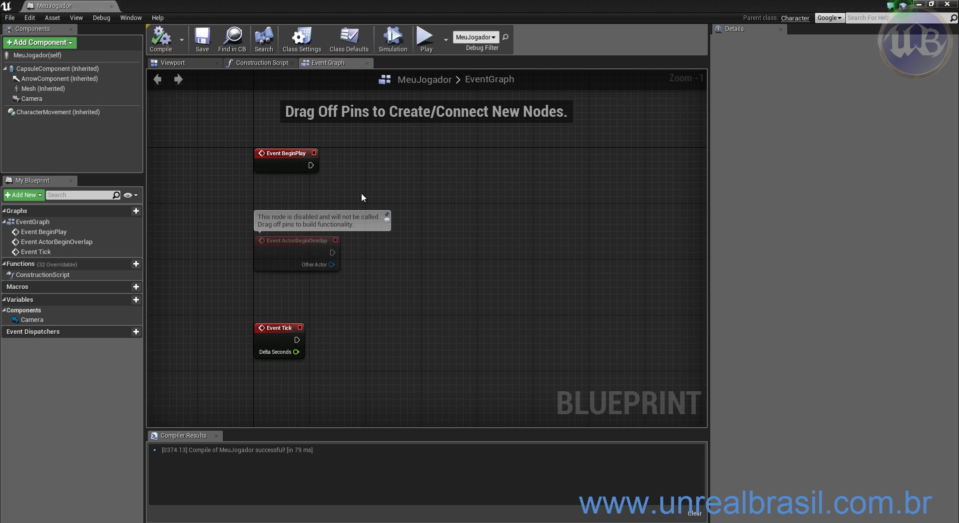
pyautogui.moveTo(393, 334); pyautogui.dragTo(371, 367, button='right')
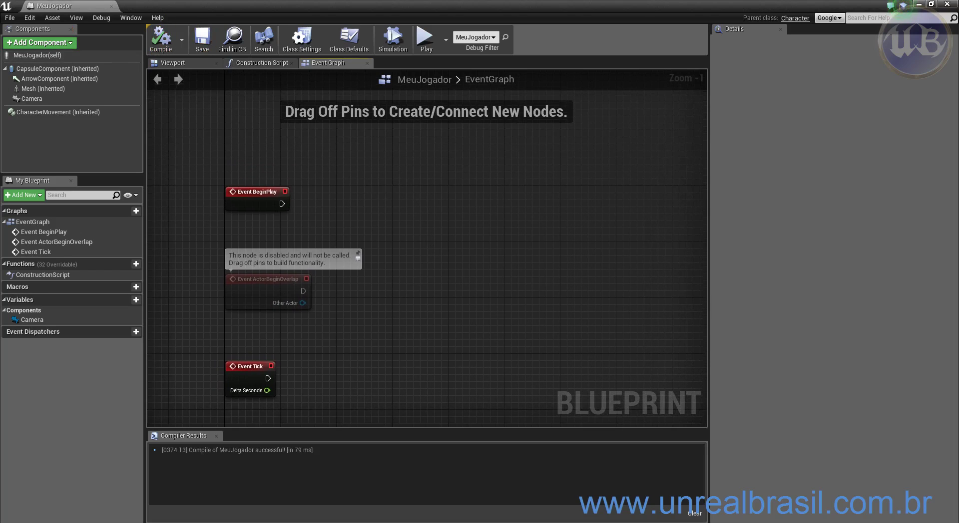
# - Open the Engine Input page of the Project Settings and examine the Bindings section with its advanced options
pyautogui.moveTo(192, 512)
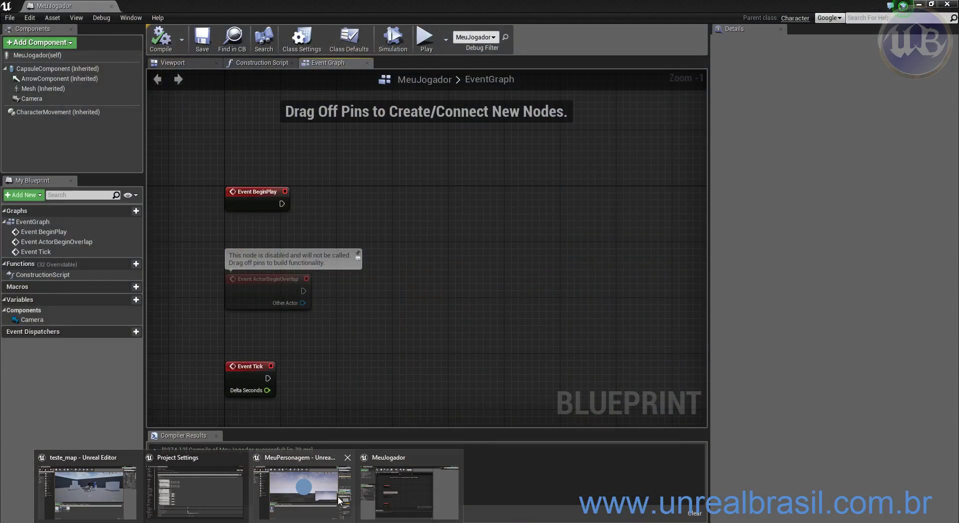
pyautogui.click(346, 498)
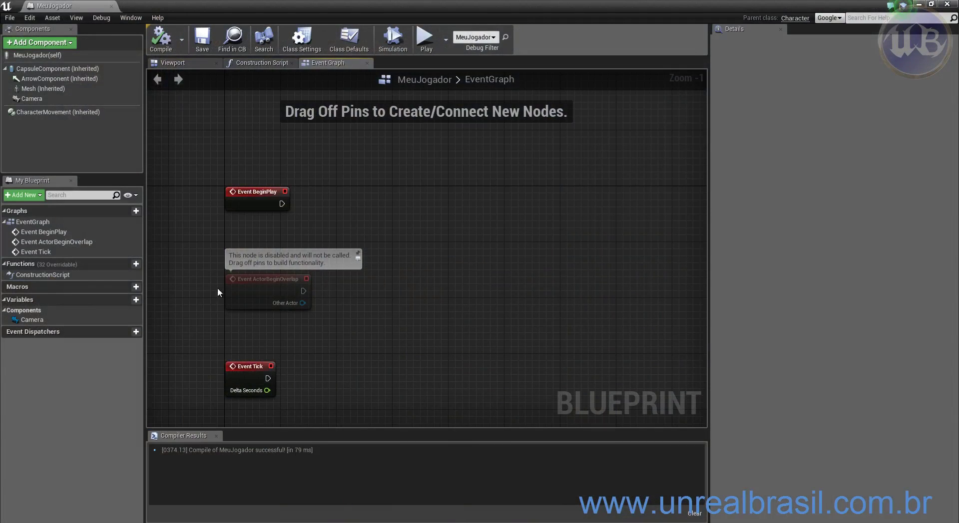
pyautogui.click(10, 17)
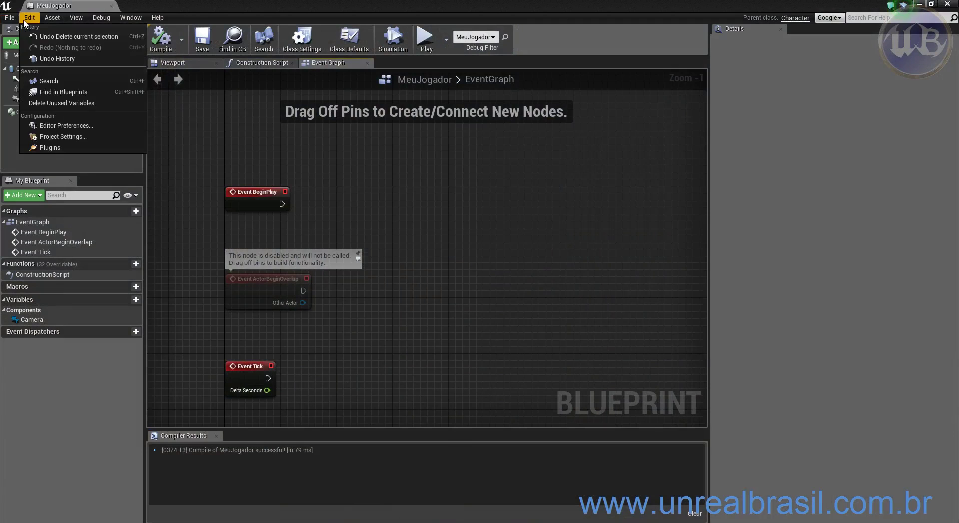
pyautogui.click(65, 136)
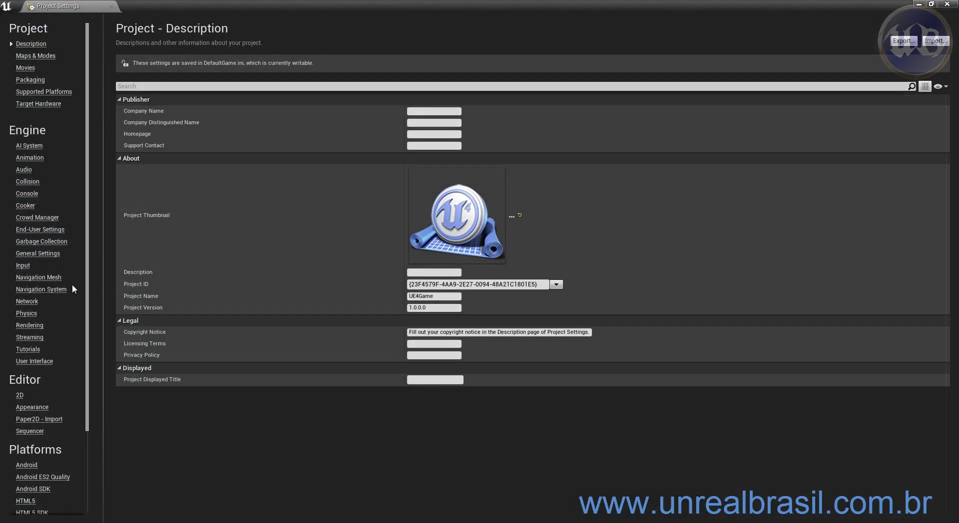
pyautogui.click(23, 265)
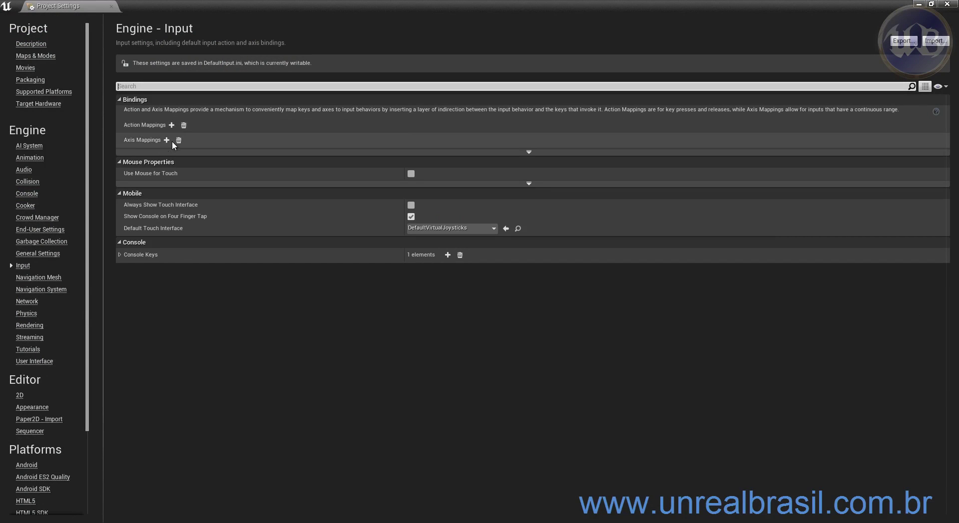
pyautogui.click(531, 152)
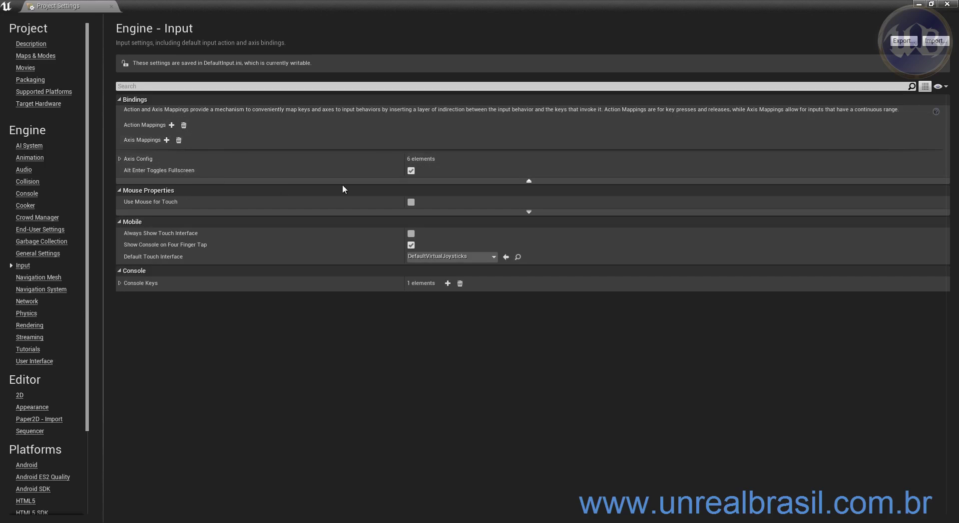
pyautogui.click(529, 181)
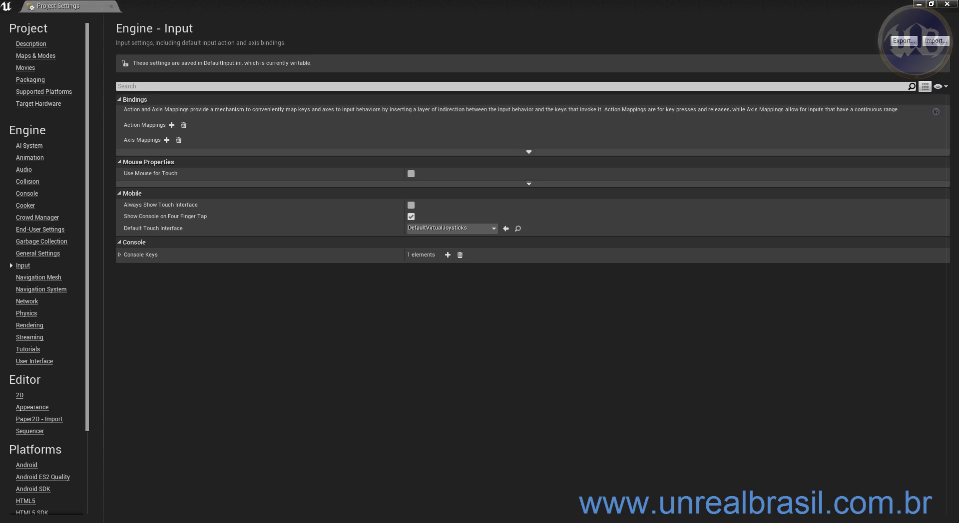
# - Switch to the PowerPoint gamepad diagram, place it beside the Input settings and examine the Gamepad Face Button label
pyautogui.hotkey('alt', 'Tab')
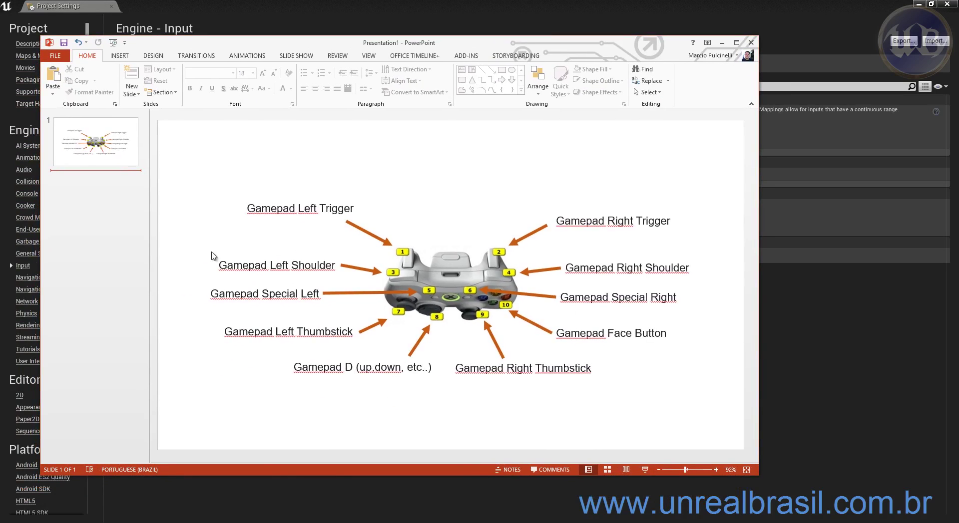
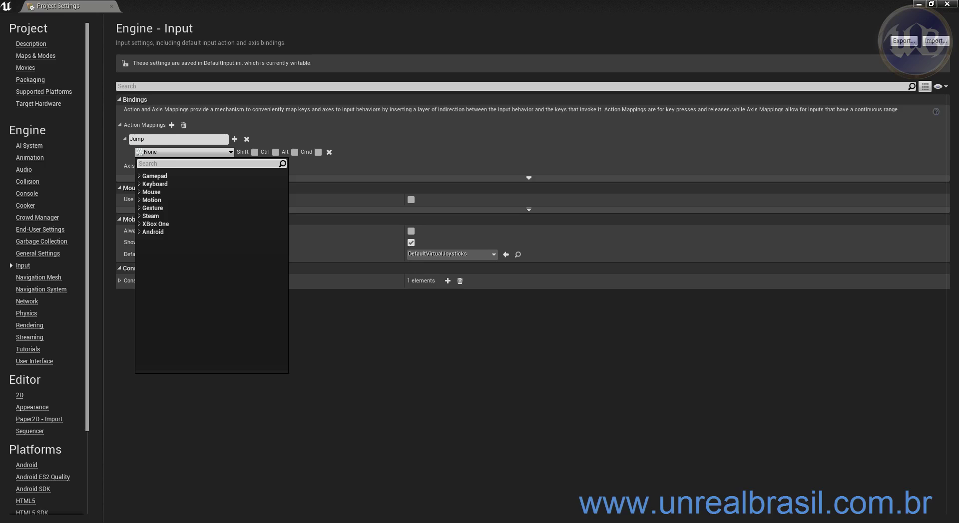
pyautogui.moveTo(1, 286); pyautogui.dragTo(740, 32)
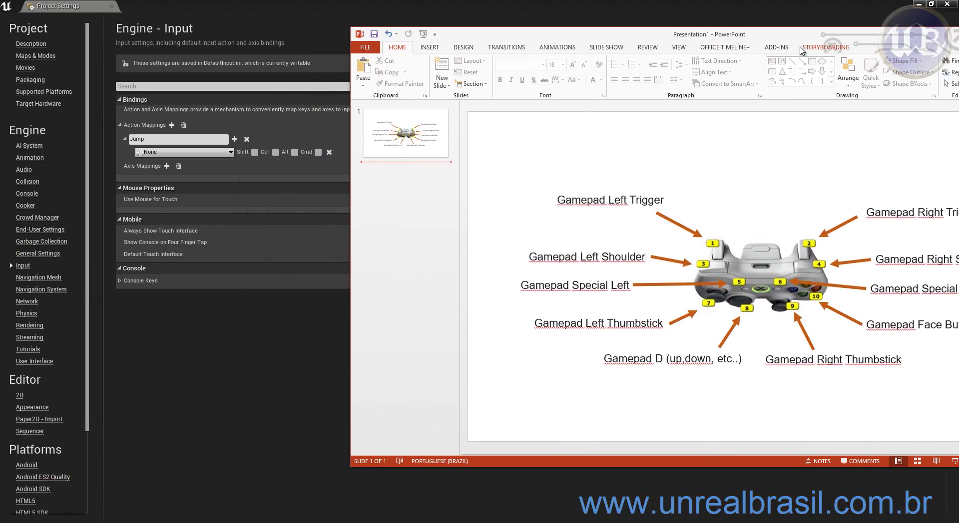
pyautogui.moveTo(801, 50); pyautogui.dragTo(739, 30)
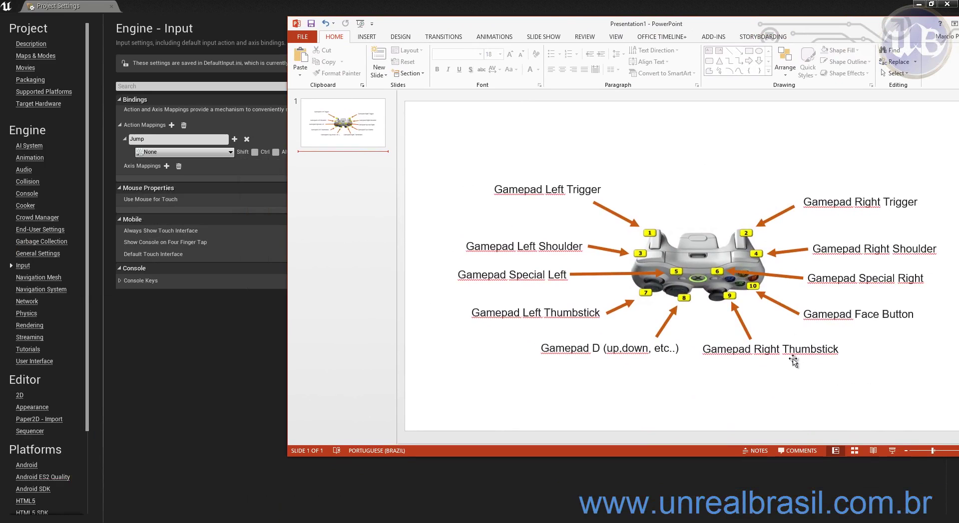
pyautogui.click(877, 321)
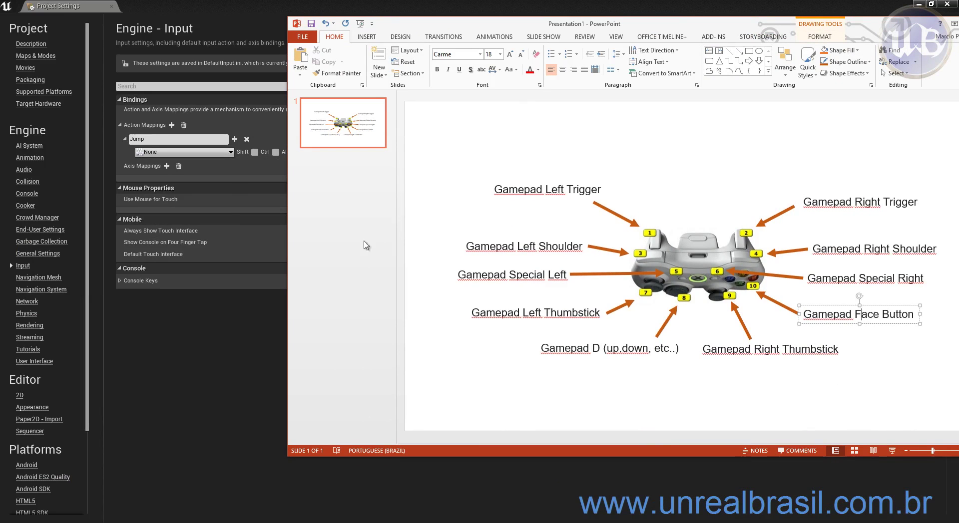
# - Bind the Jump action mapping to Gamepad Face Button Bottom
pyautogui.click(199, 152)
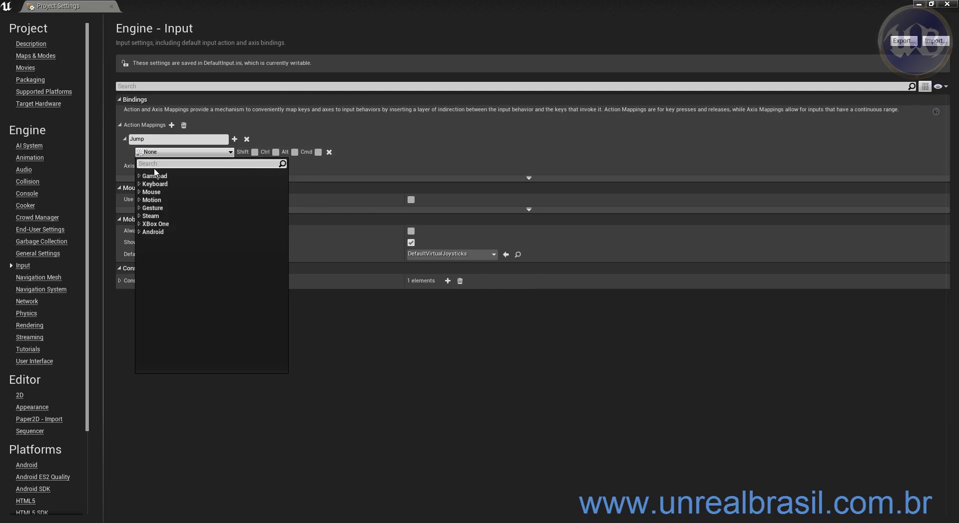
pyautogui.write('game')
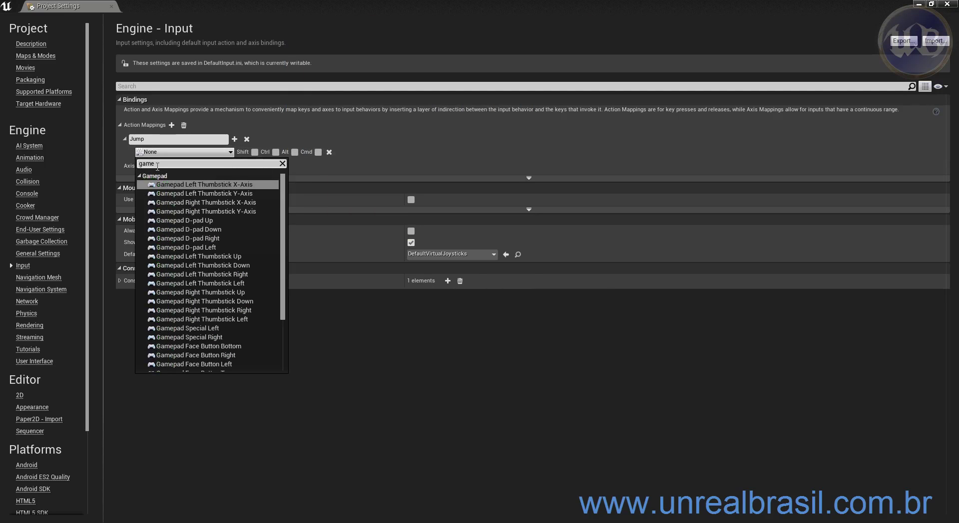
pyautogui.write('pad face')
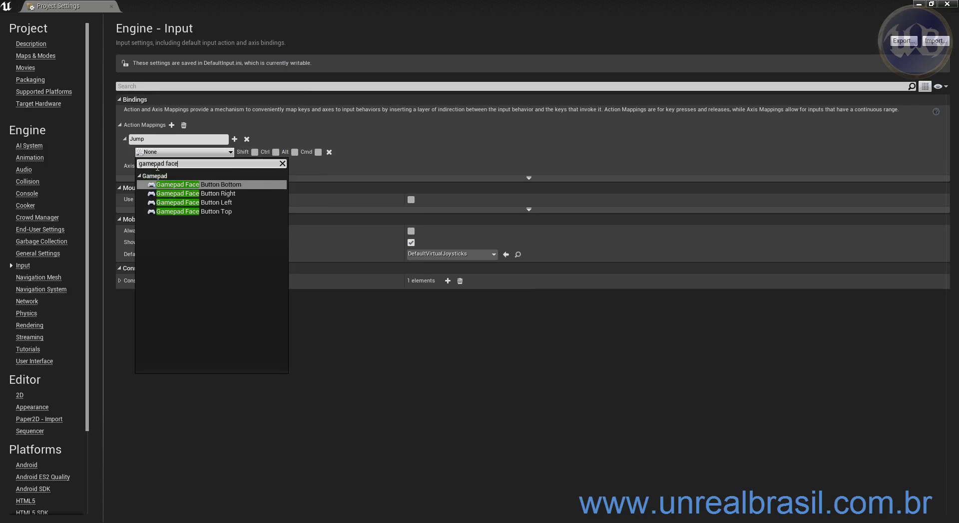
pyautogui.click(234, 188)
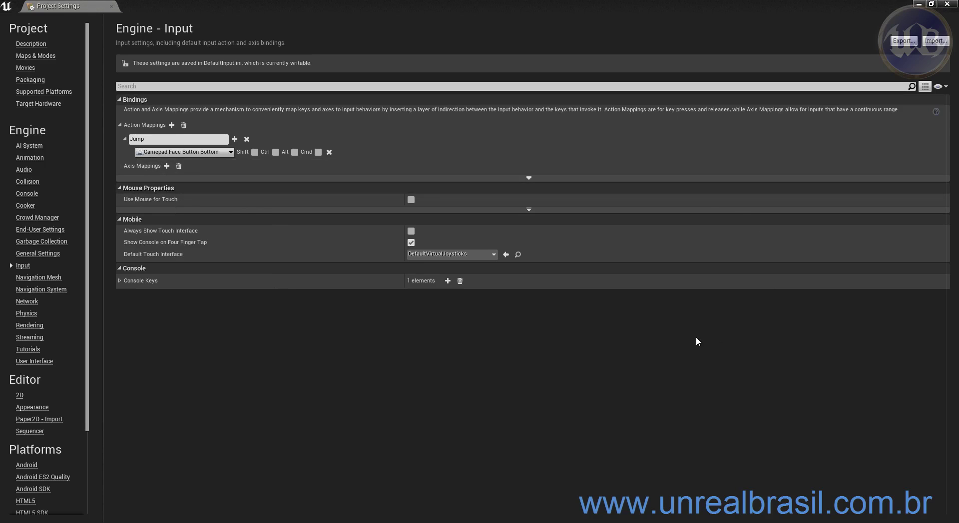
# - Compare the gamepad diagram in PowerPoint with the Gamepad Face Button options offered for the Jump mapping
pyautogui.hotkey('alt', 'Tab')
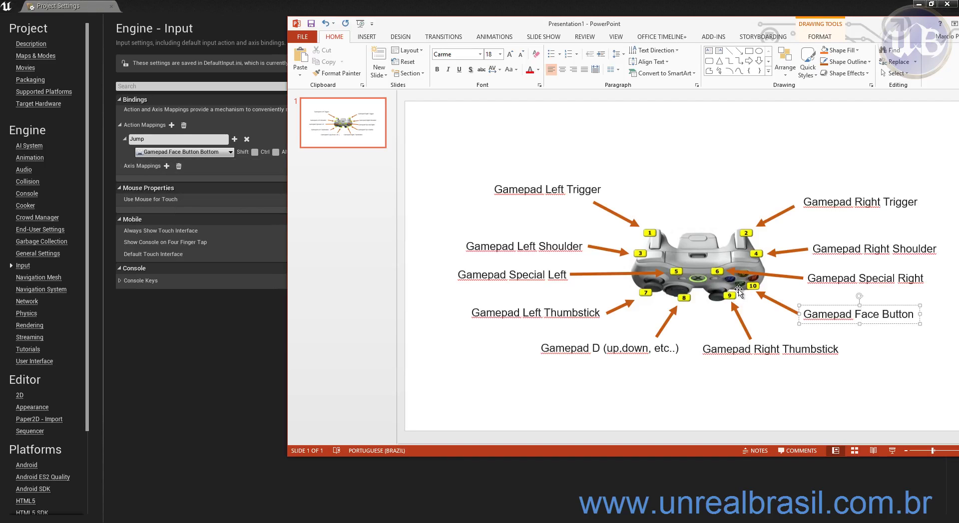
pyautogui.click(229, 153)
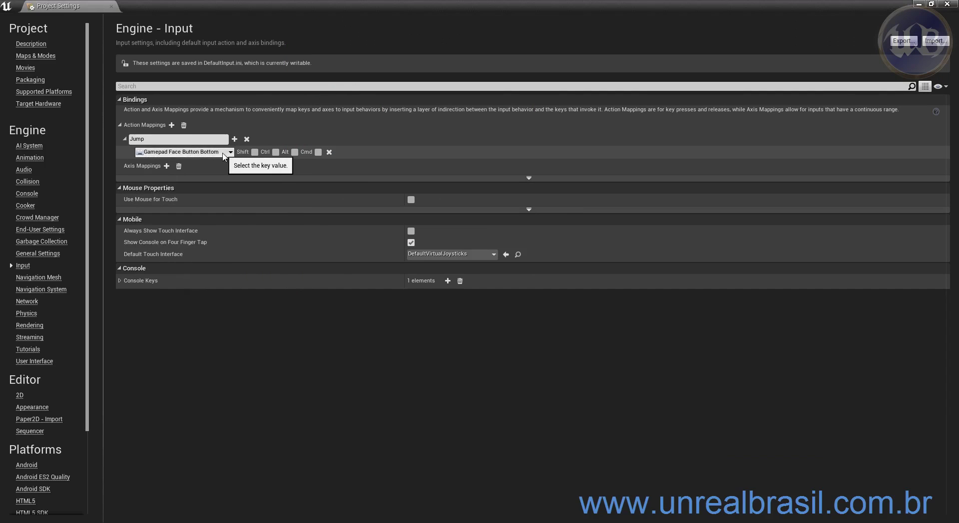
pyautogui.write('gamep')
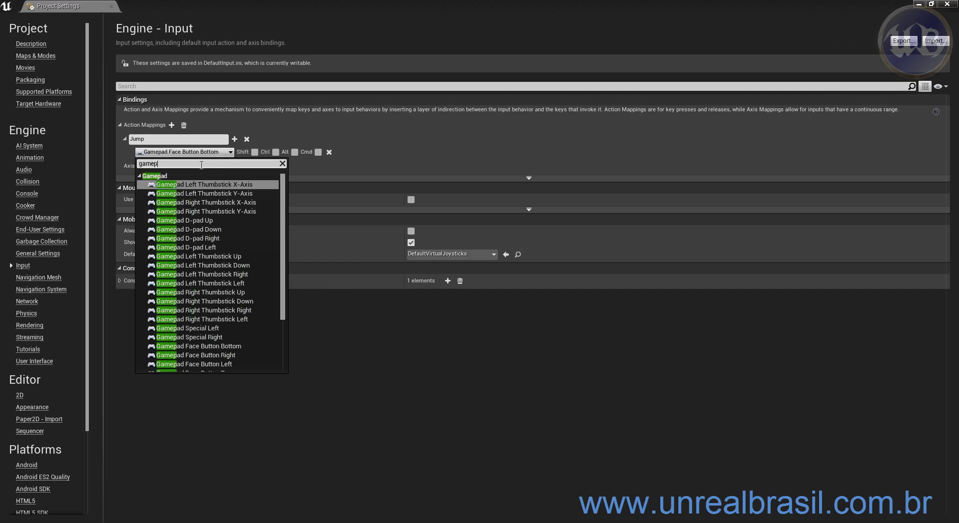
pyautogui.write('ad fa')
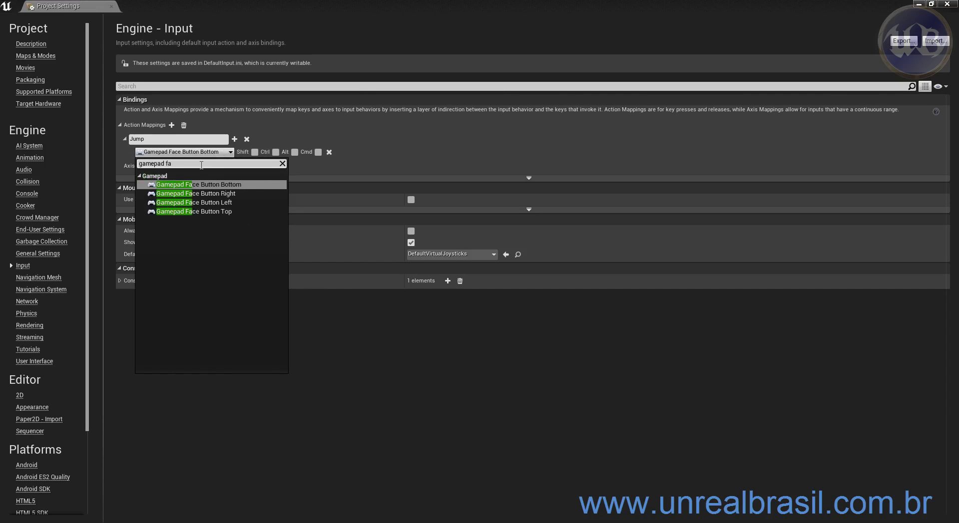
pyautogui.click(445, 3)
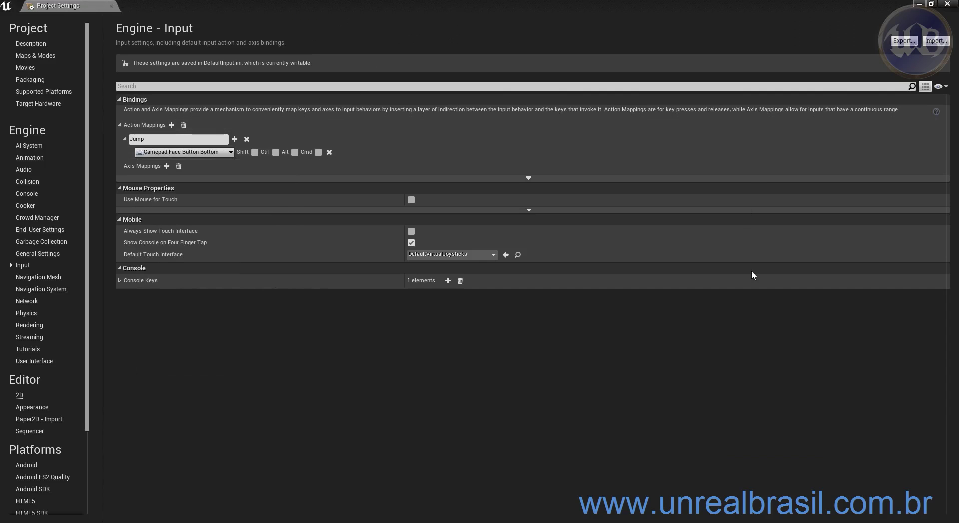
pyautogui.hotkey('alt', 'Tab')
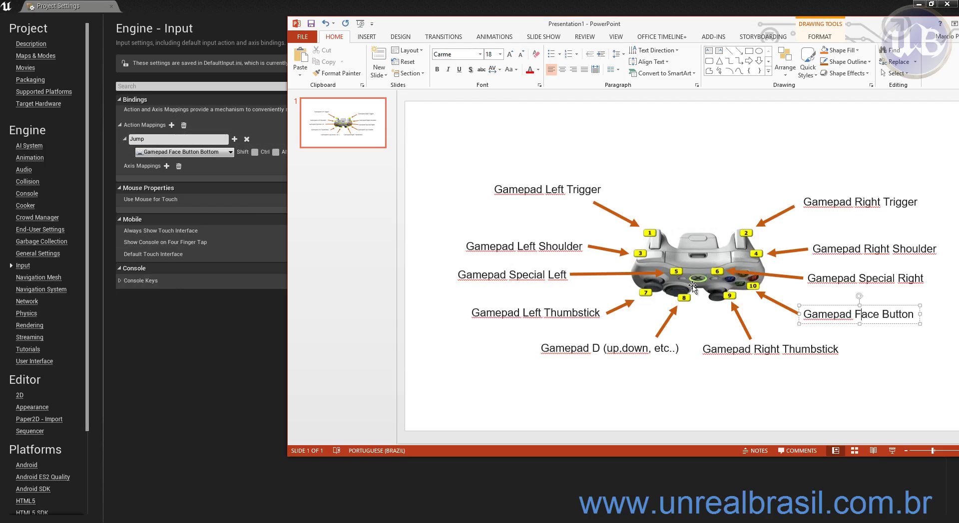
pyautogui.click(246, 396)
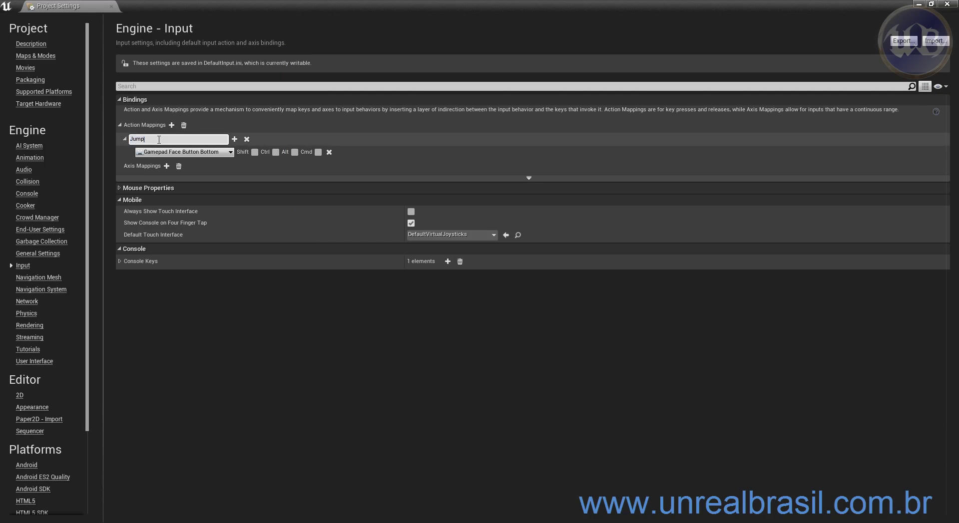
# - Add an InputAction Jump event to the MeuJogador Event Graph, place it above and beside Event BeginPlay, and compile
pyautogui.moveTo(327, 4); pyautogui.dragTo(0, 116)
pyautogui.click(417, 191)
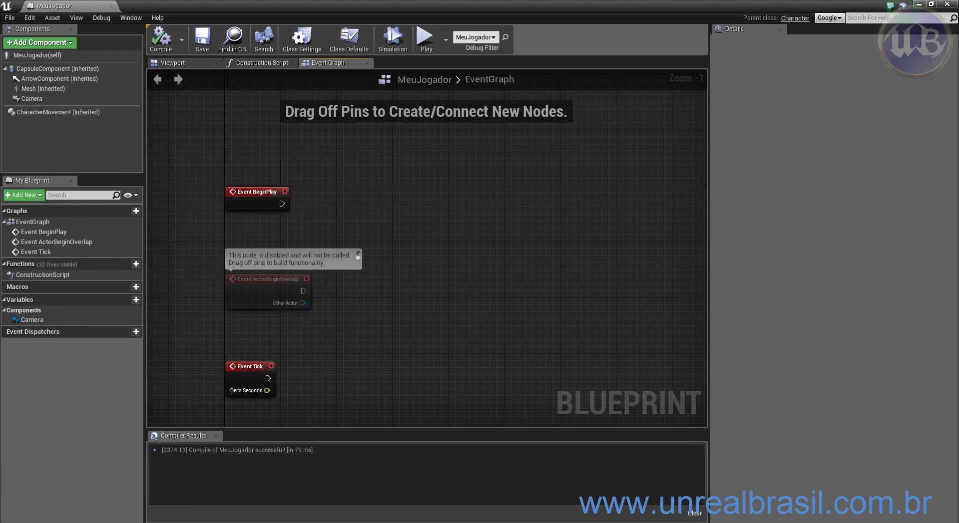
pyautogui.rightClick(389, 215)
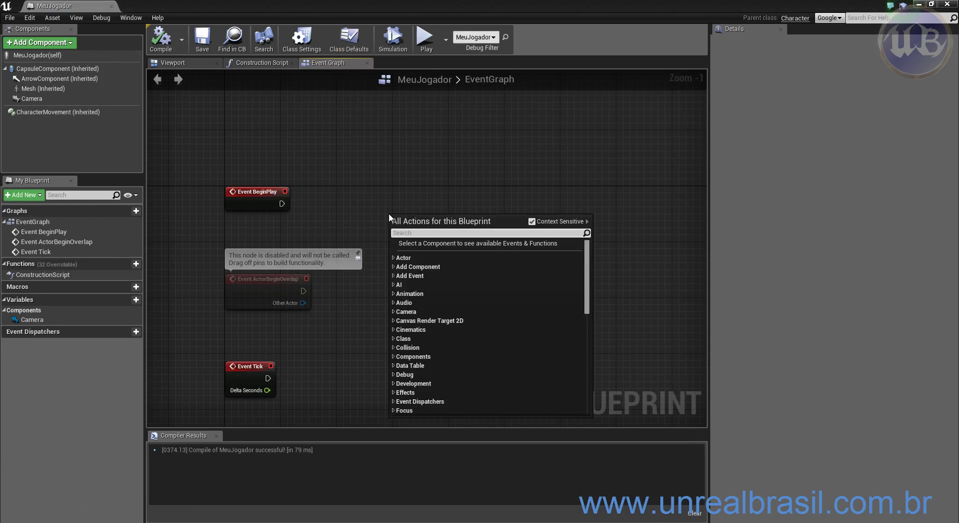
pyautogui.write('Jum')
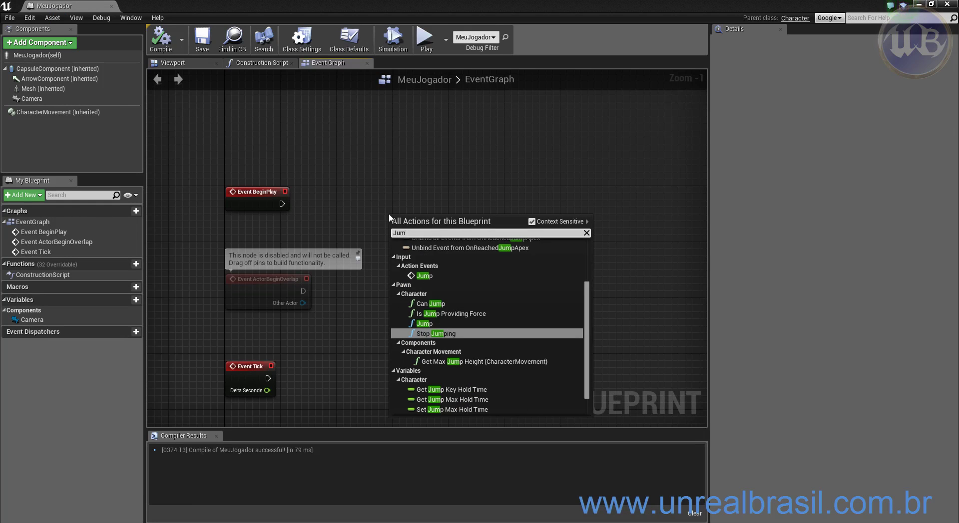
pyautogui.click(422, 276)
pyautogui.moveTo(413, 221); pyautogui.dragTo(442, 158)
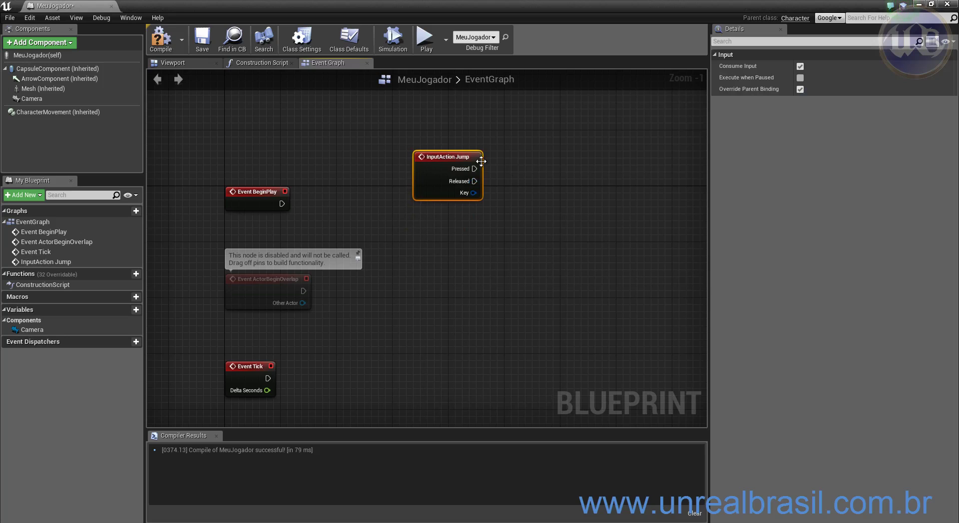
pyautogui.click(161, 39)
# - Connect a Print String node to the Pressed output of InputAction Jump, and compile and save the Blueprint
pyautogui.moveTo(535, 202); pyautogui.dragTo(480, 211, button='right')
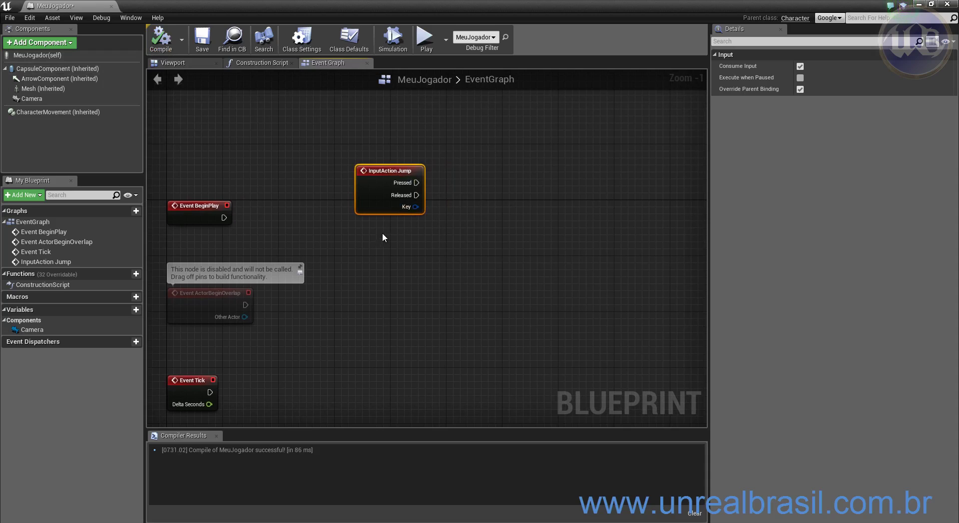
pyautogui.moveTo(416, 183); pyautogui.dragTo(494, 176)
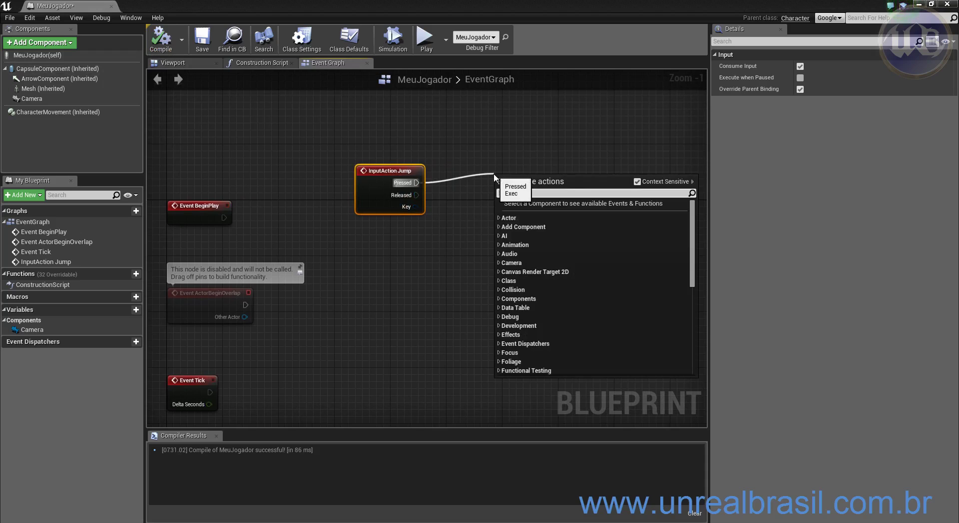
pyautogui.write('print string')
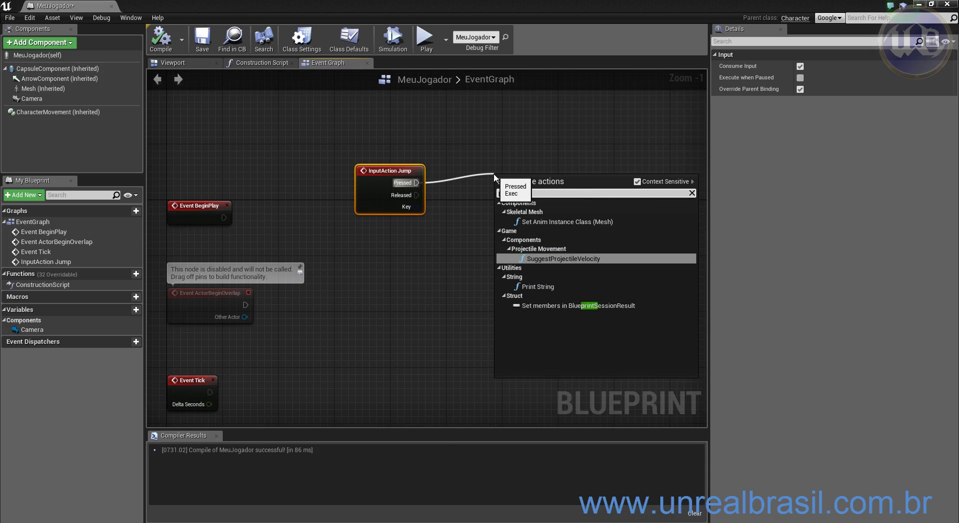
pyautogui.press('Return')
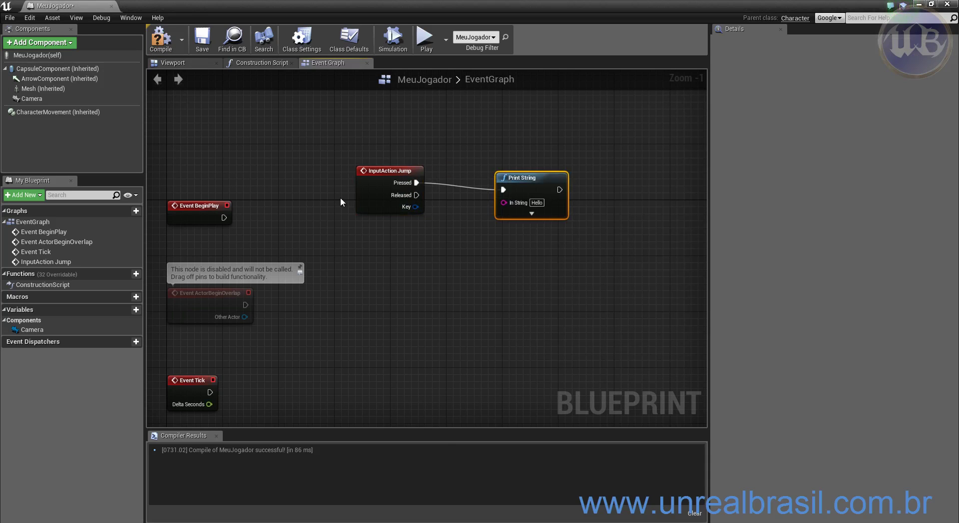
pyautogui.click(156, 52)
pyautogui.click(202, 41)
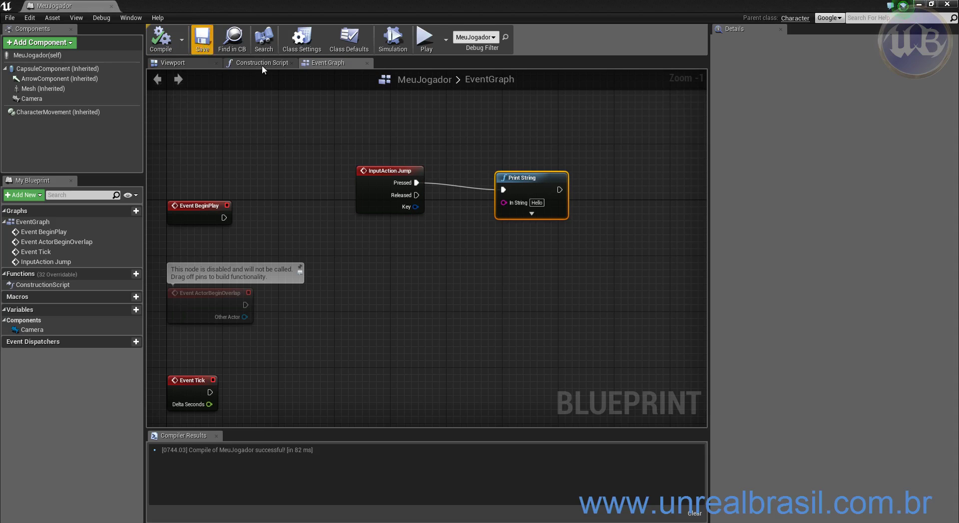
# - Play the level to test the Jump input, and stop the play session
pyautogui.click(426, 45)
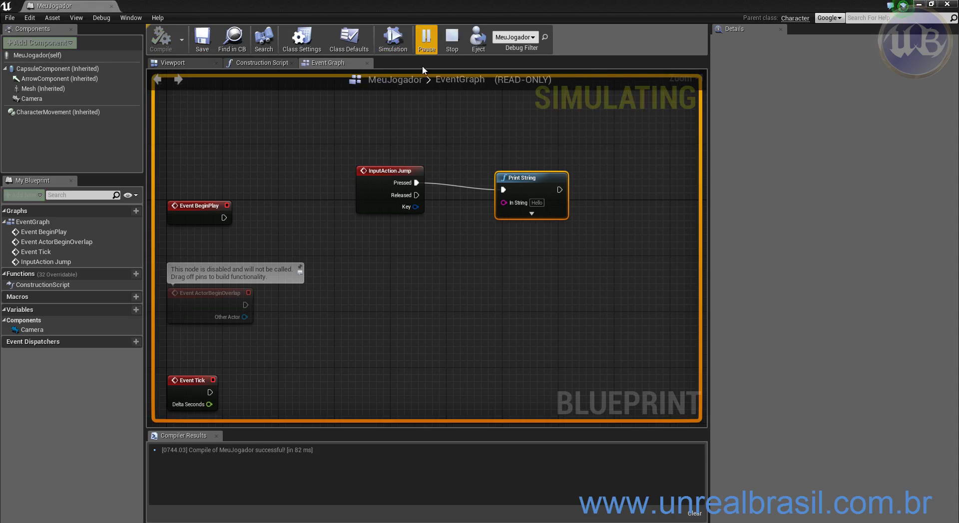
pyautogui.doubleClick(171, 7)
pyautogui.moveTo(522, 214); pyautogui.dragTo(610, 233)
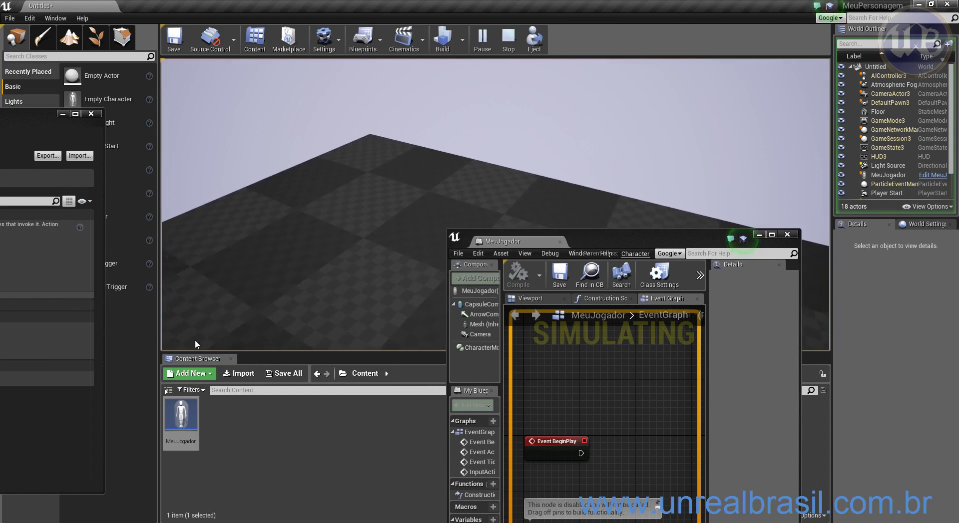
pyautogui.press('Escape')
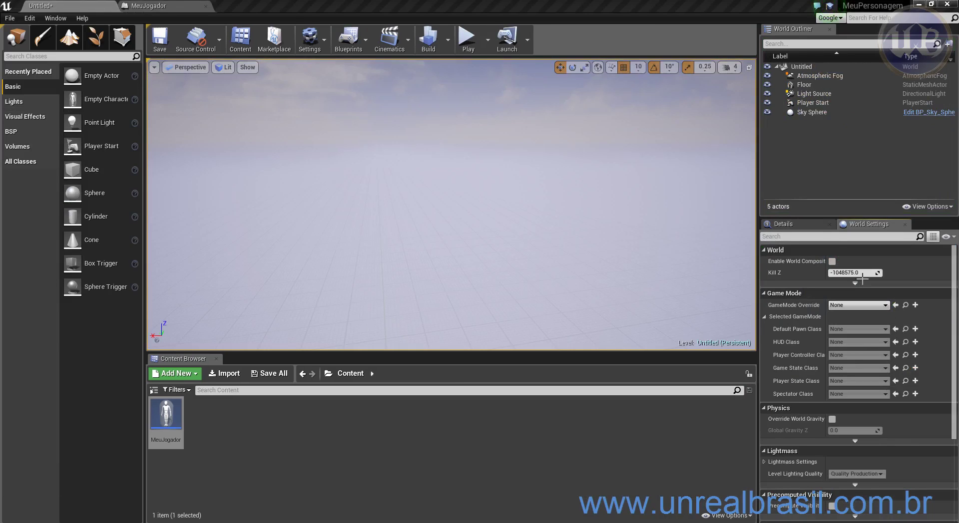
# - Check the Game Mode section of the World Settings and the Jump event in the MeuJogador Event Graph
pyautogui.click(805, 228)
pyautogui.click(873, 226)
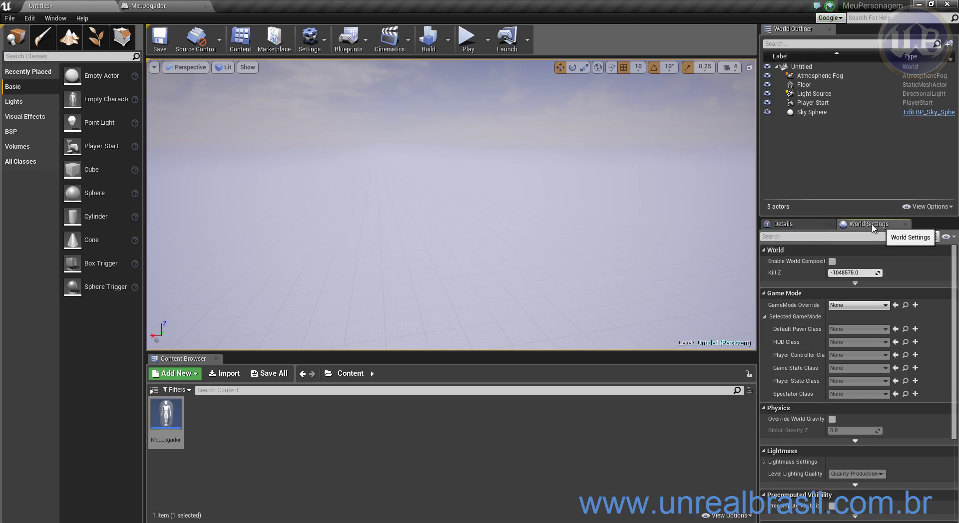
pyautogui.click(198, 6)
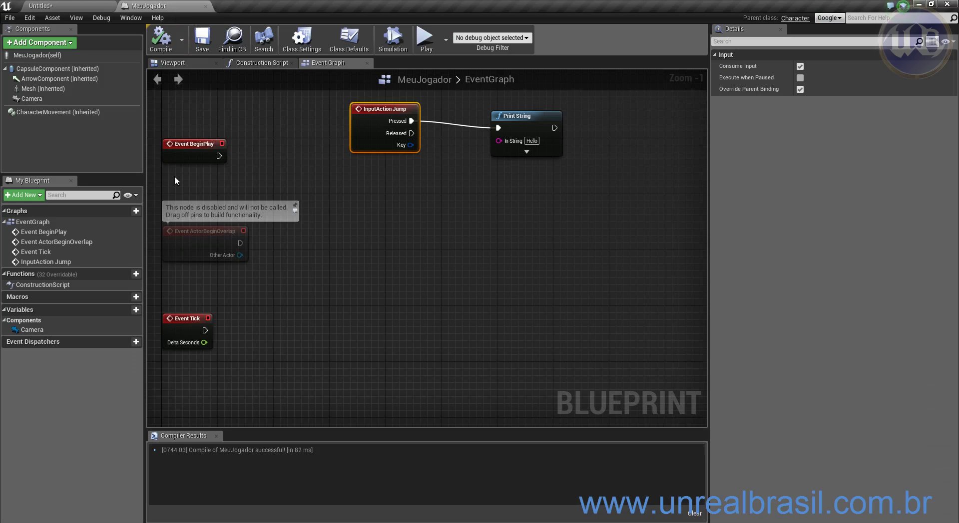
# - Open the Maps & Modes page of the Project Settings, expand Selected GameMode, and choose GameMode as the Default GameMode
pyautogui.click(38, 6)
pyautogui.click(29, 18)
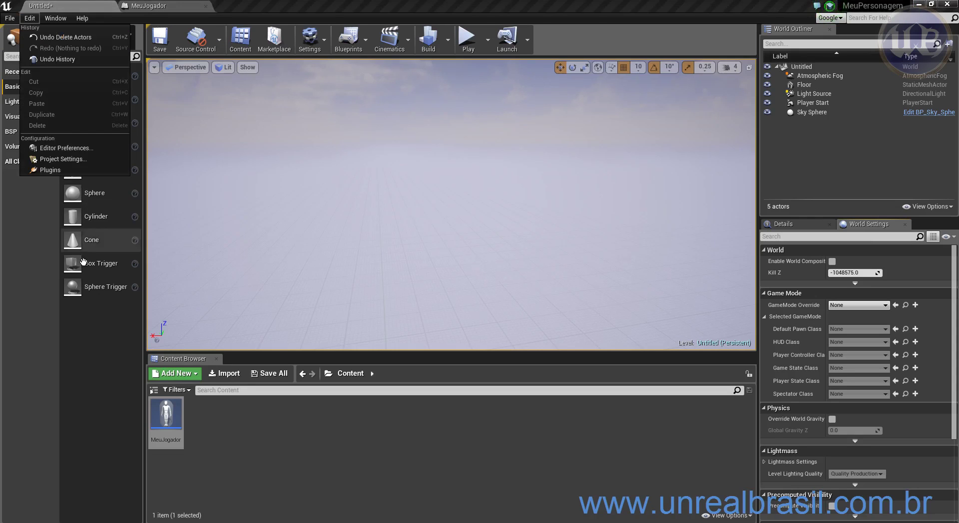
pyautogui.click(61, 159)
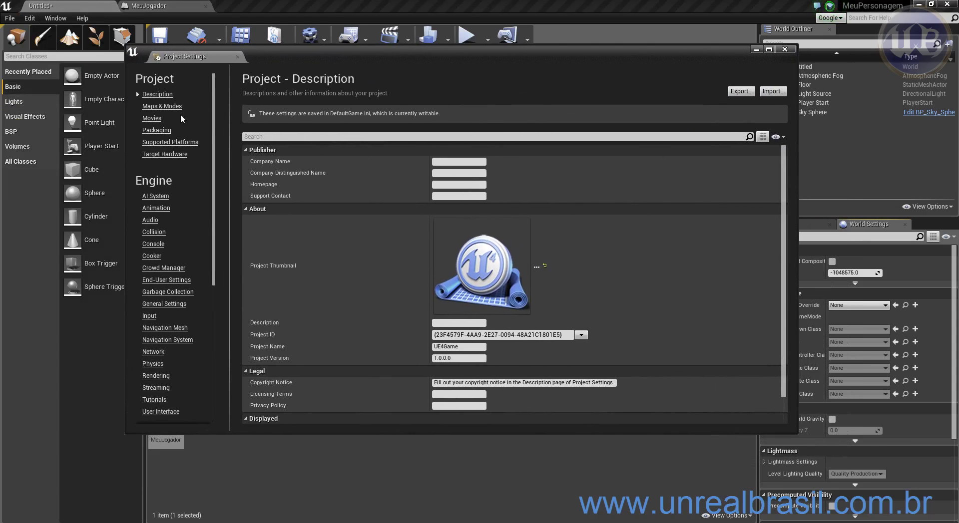
pyautogui.click(171, 108)
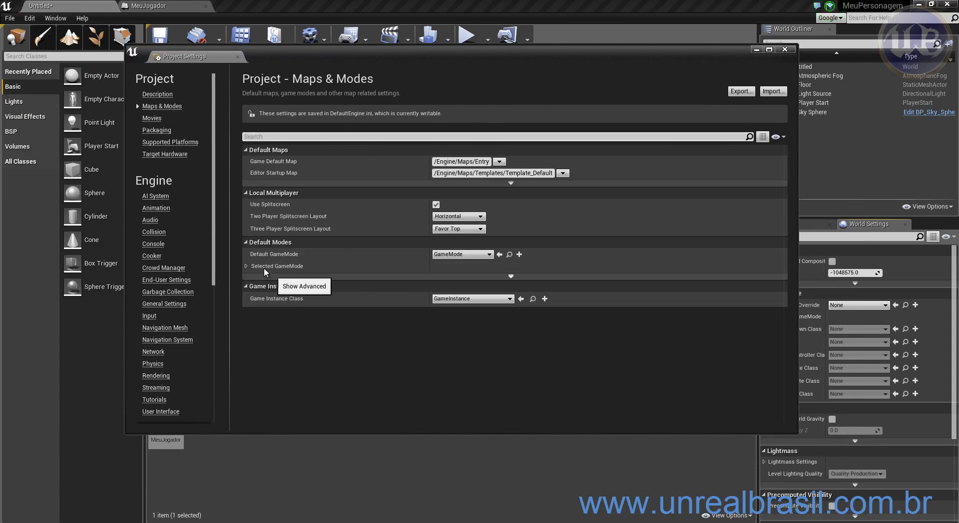
pyautogui.click(247, 266)
pyautogui.click(467, 255)
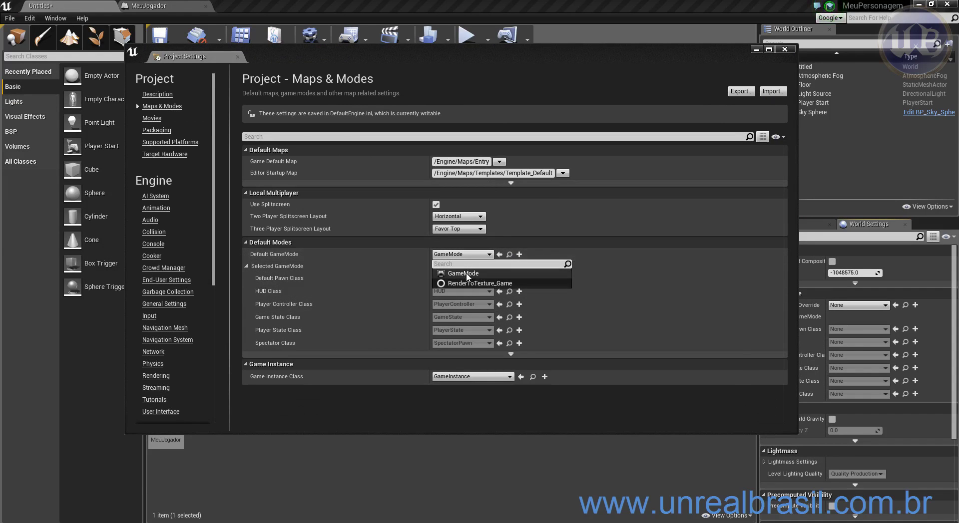
pyautogui.click(460, 274)
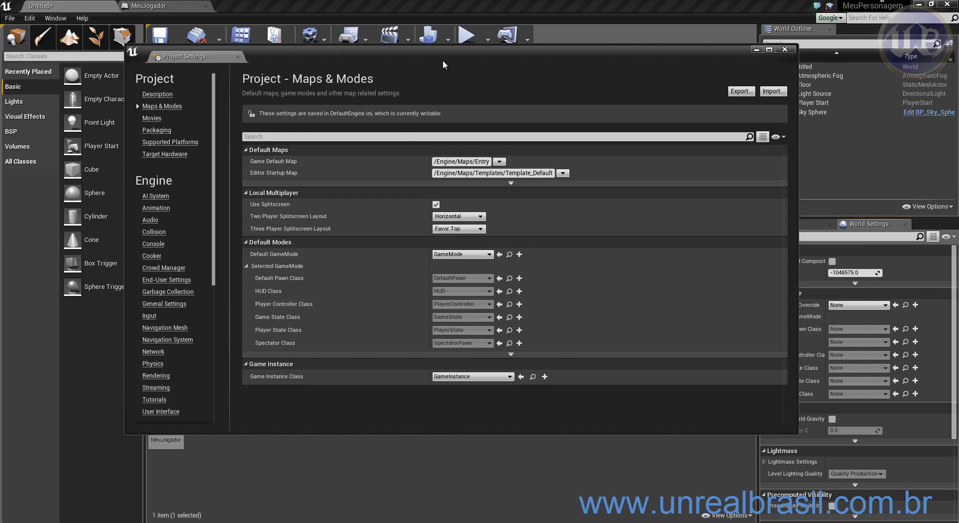
# - Try to assign the MeuJogador asset from the Content Browser as the Player Controller Class
pyautogui.moveTo(443, 65); pyautogui.dragTo(555, 90)
pyautogui.click(163, 412)
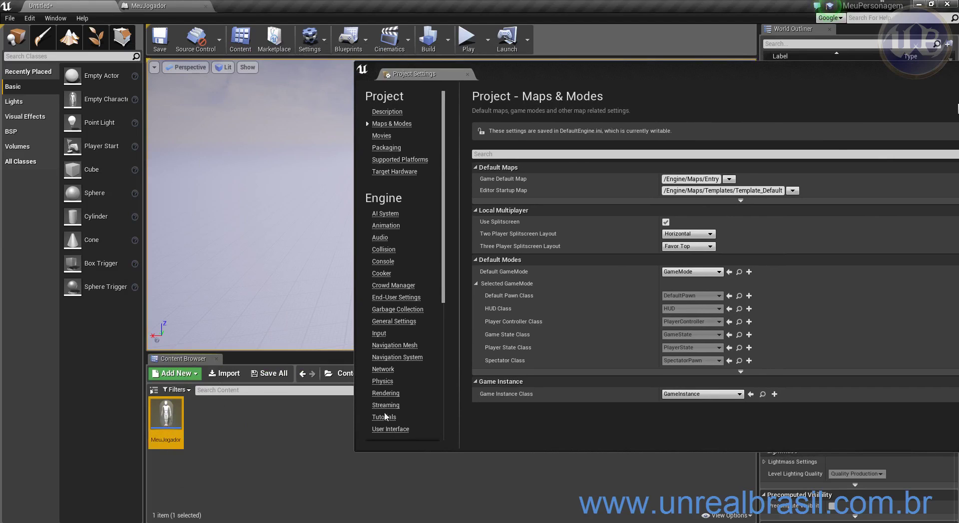
pyautogui.click(729, 322)
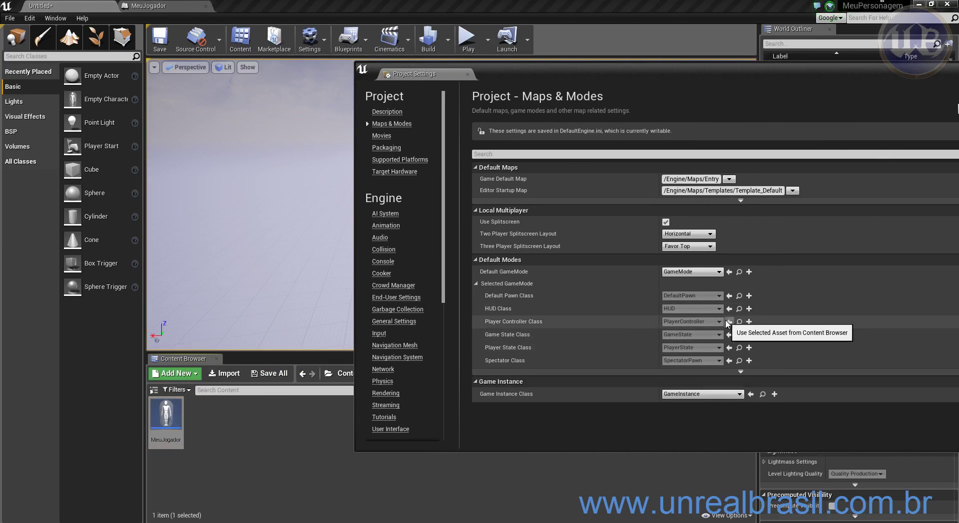
pyautogui.click(692, 272)
pyautogui.click(693, 274)
pyautogui.click(692, 273)
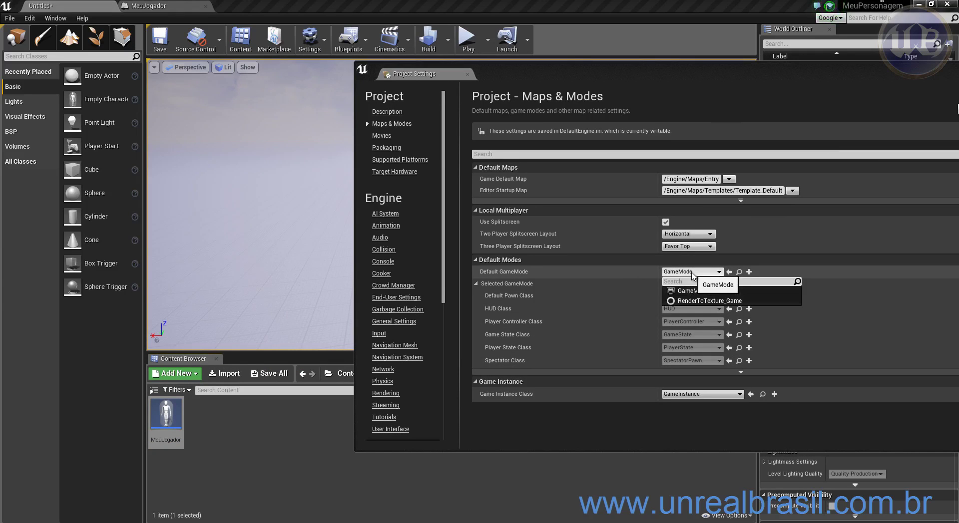
pyautogui.click(576, 278)
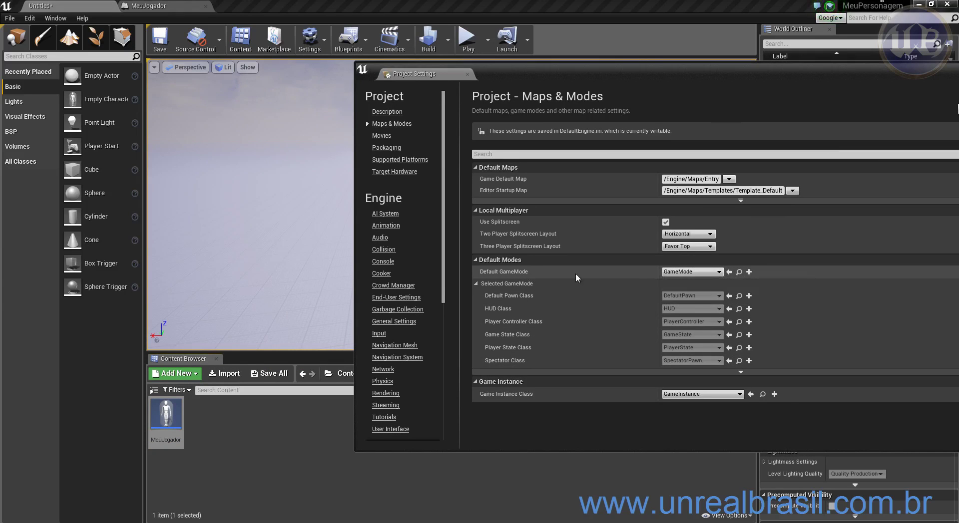
# - Create a new GameMode named MeuJogadorGameMode in the Blueprints folder as the project's Default GameMode, and cancel saving the level
pyautogui.click(749, 272)
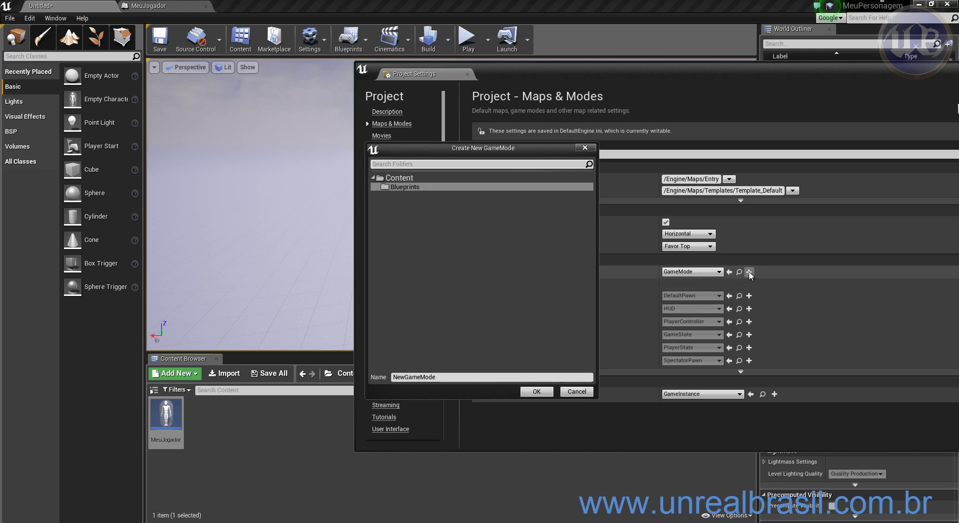
pyautogui.click(405, 187)
pyautogui.click(465, 377)
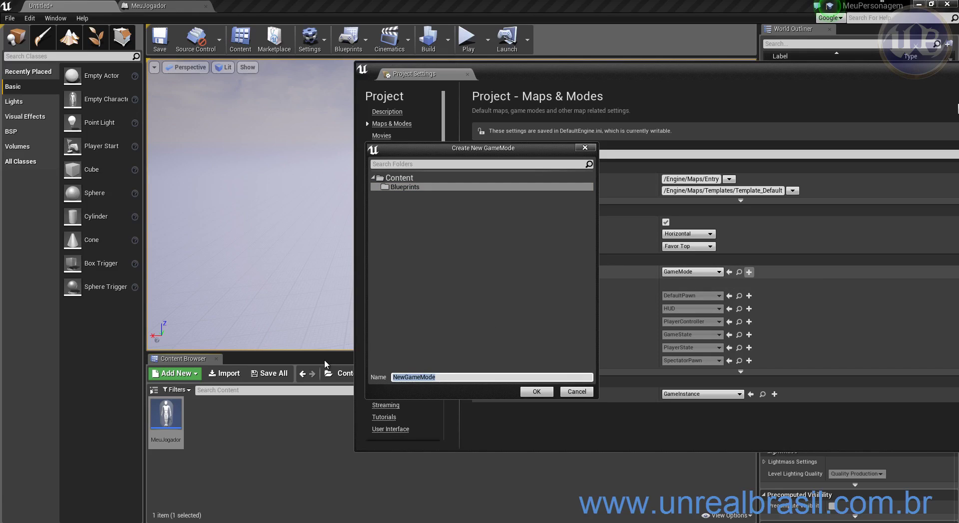
pyautogui.write('MeuJogadorGameMode')
pyautogui.click(536, 392)
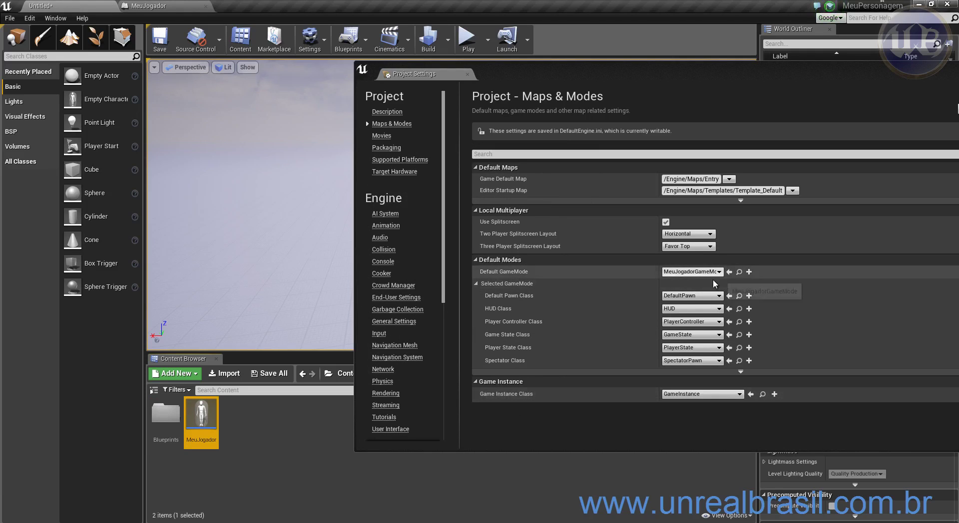
pyautogui.hotkey('ctrl', 's')
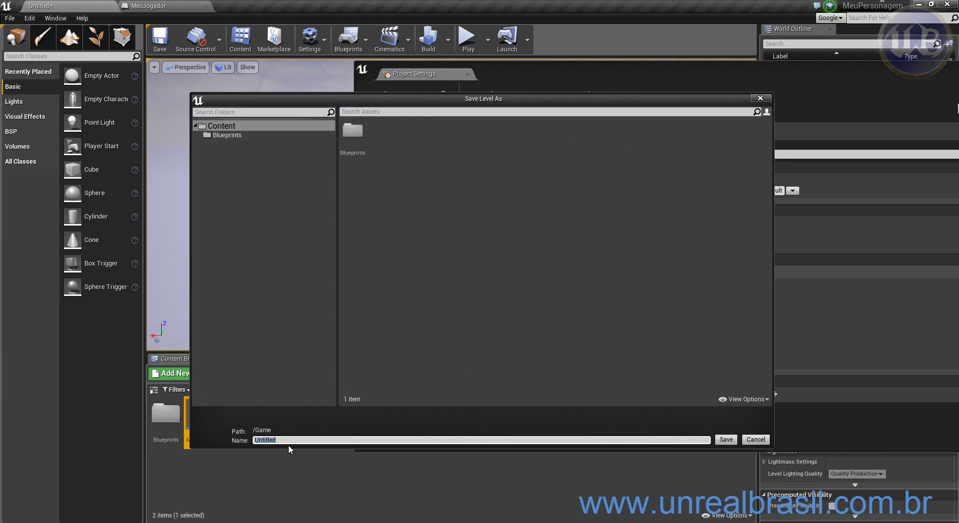
pyautogui.click(756, 439)
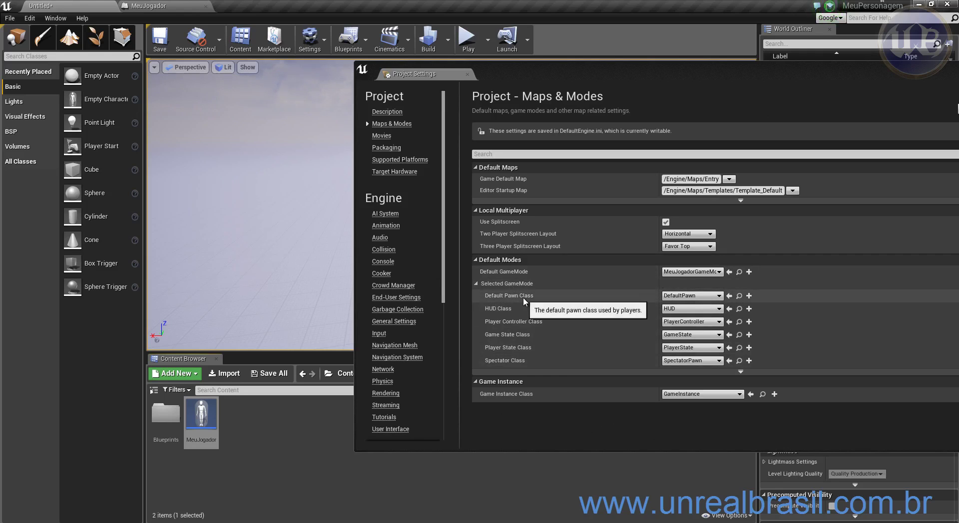
# - Choose PlayerController as the Player Controller Class and MeuJogador as the Default Pawn Class of the selected GameMode
pyautogui.click(717, 297)
pyautogui.click(717, 297)
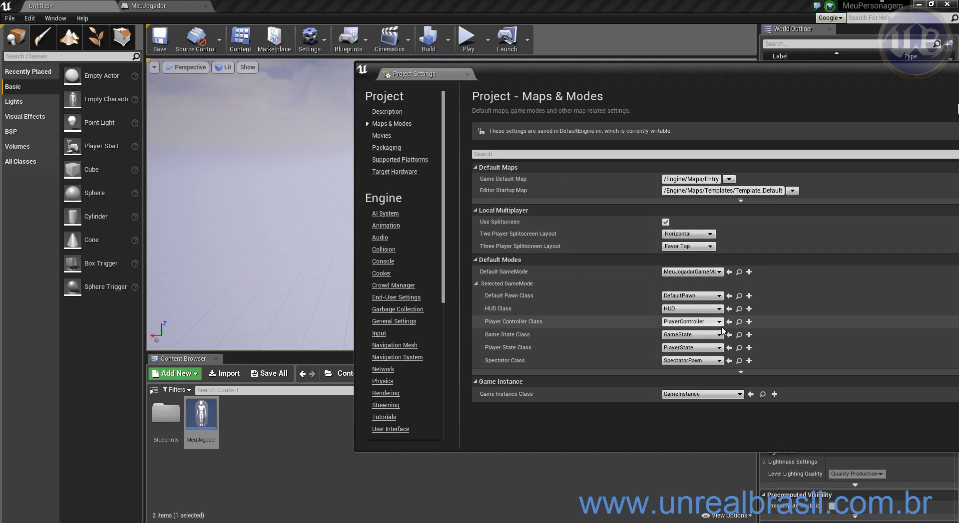
pyautogui.click(692, 322)
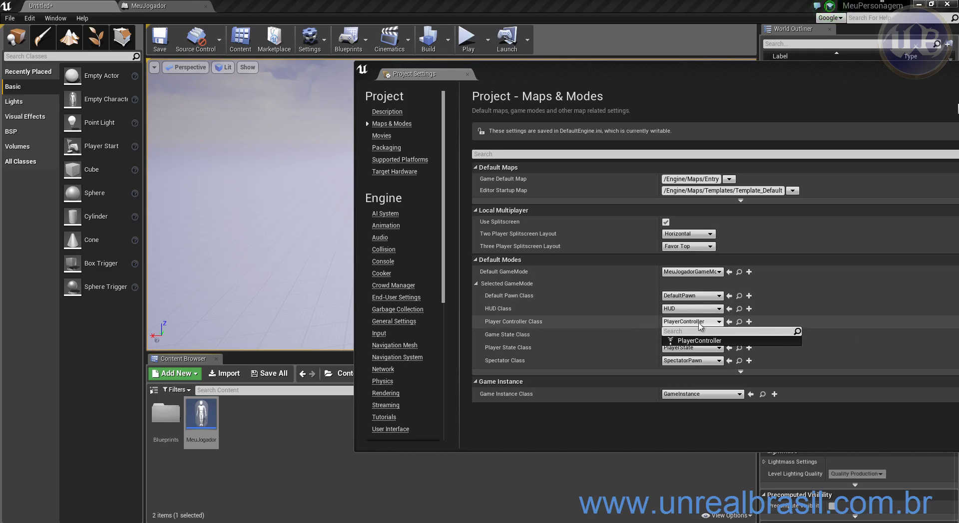
pyautogui.click(712, 341)
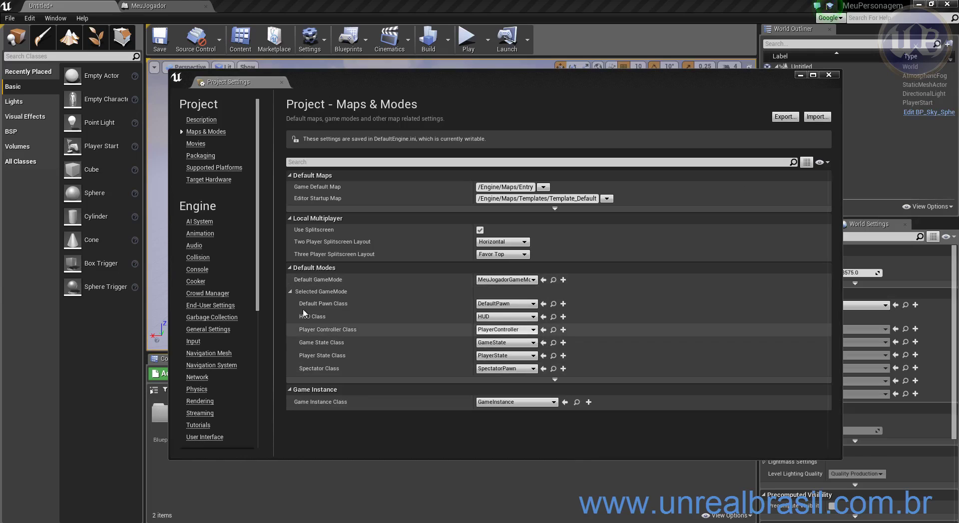
pyautogui.click(528, 304)
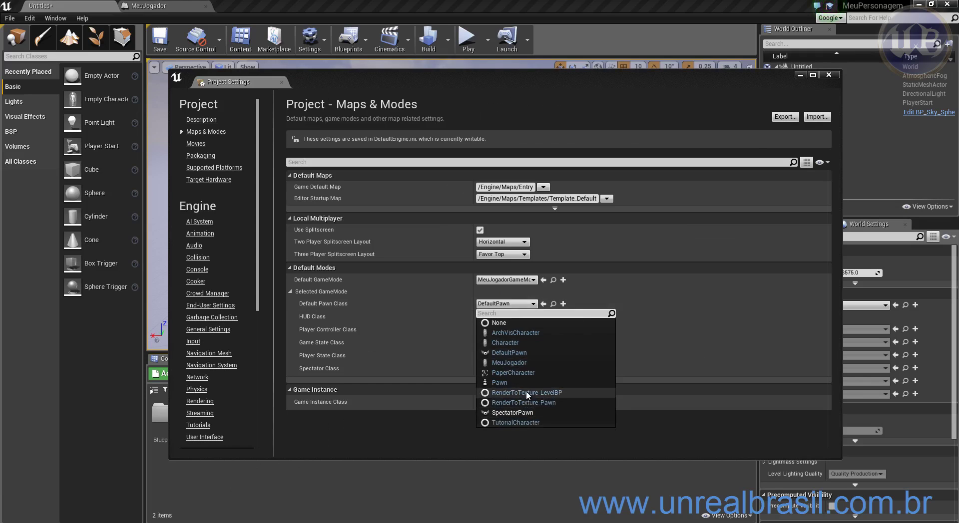
pyautogui.click(522, 365)
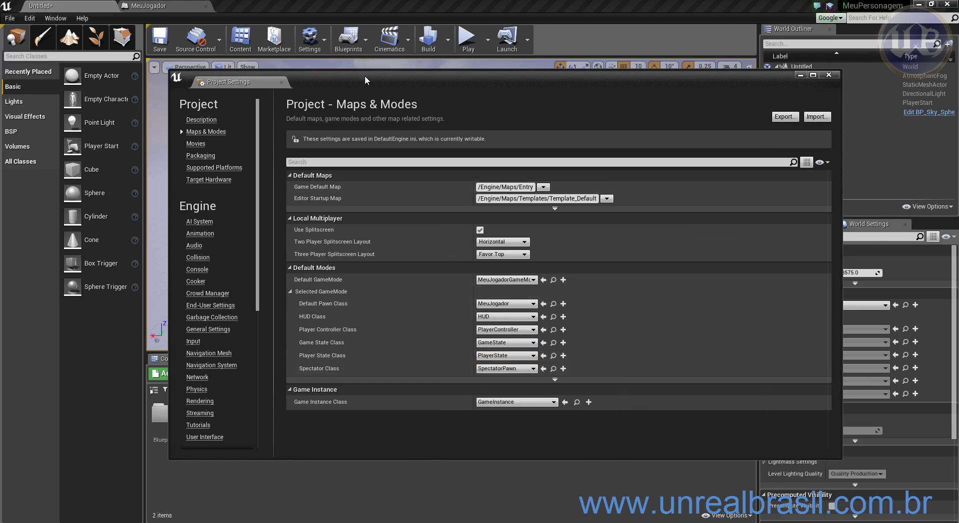
# - Close the Project Settings without saving the level, and review the Jump event in the MeuJogador Event Graph
pyautogui.moveTo(364, 76); pyautogui.dragTo(469, 48)
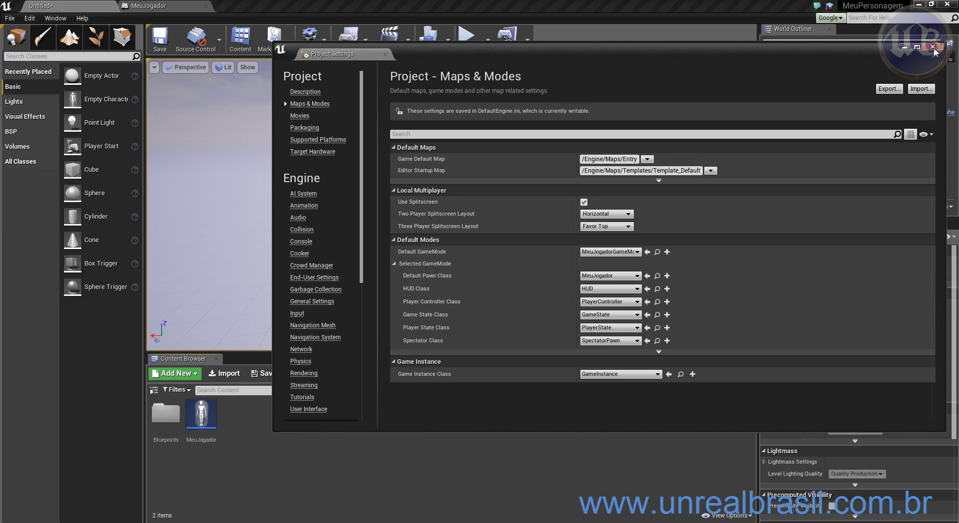
pyautogui.hotkey('ctrl', 's')
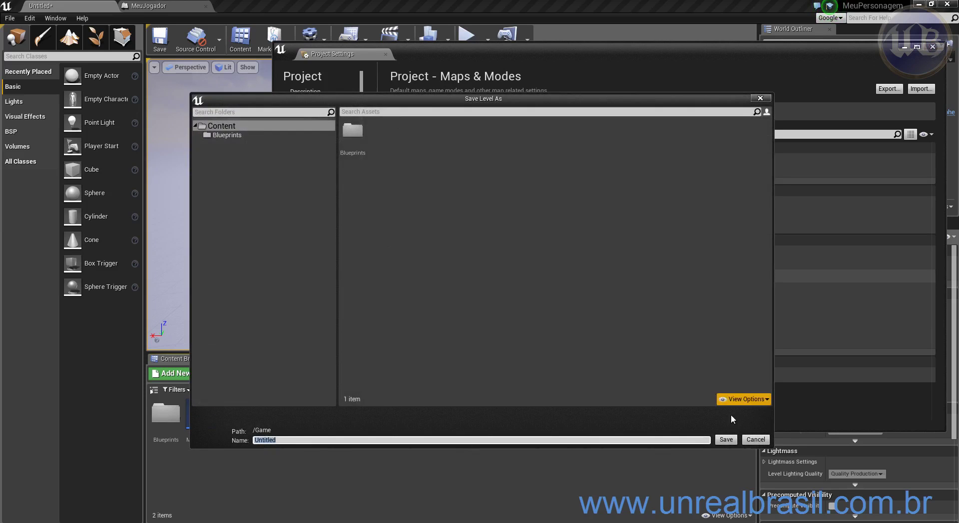
pyautogui.click(761, 440)
pyautogui.click(933, 47)
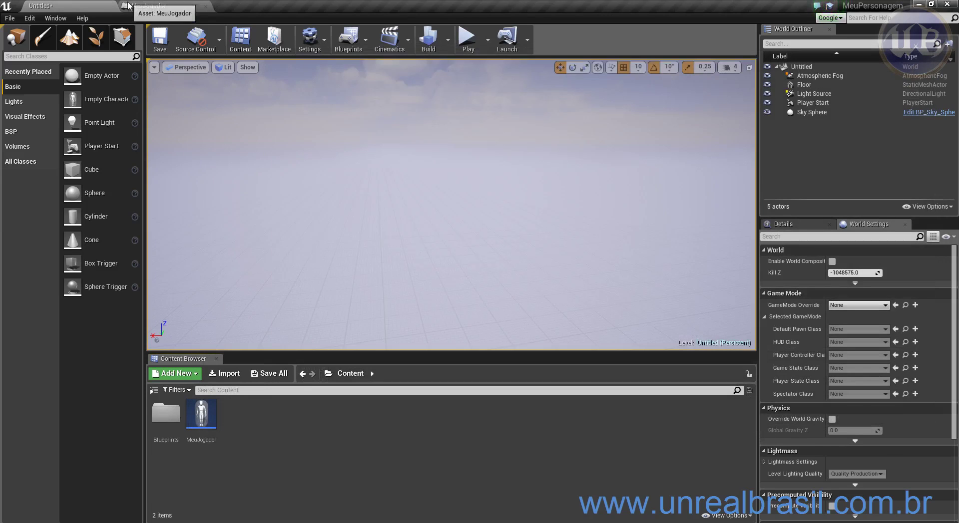
pyautogui.click(155, 6)
pyautogui.moveTo(413, 196); pyautogui.dragTo(404, 282, button='right')
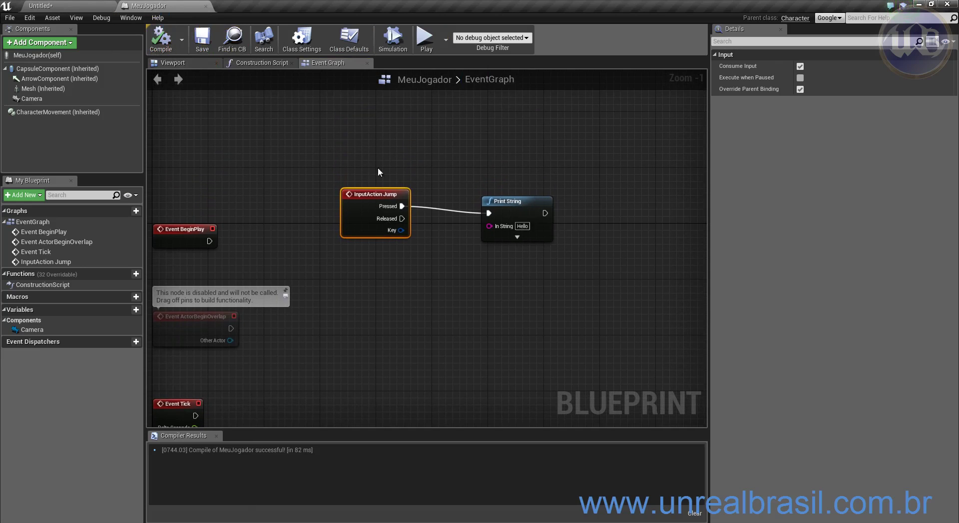
pyautogui.click(39, 5)
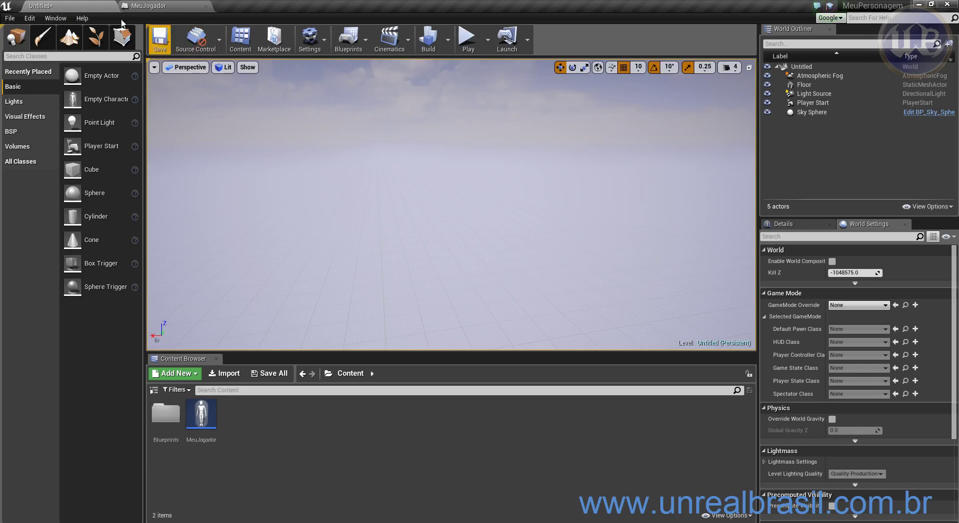
# - Reopen the Project Settings on the Maps & Modes page and dock the window as a tab beside MeuJogador
pyautogui.click(50, 22)
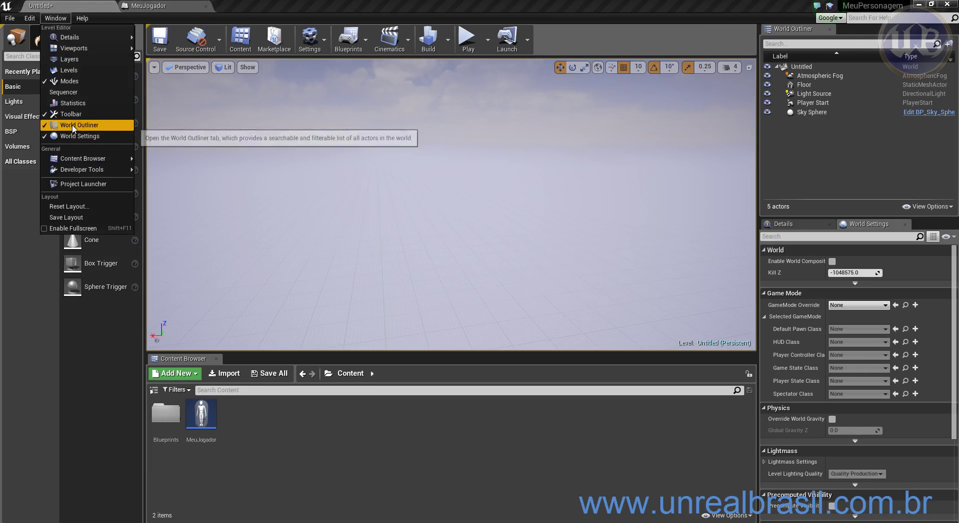
pyautogui.press('Escape')
pyautogui.click(26, 20)
pyautogui.click(56, 155)
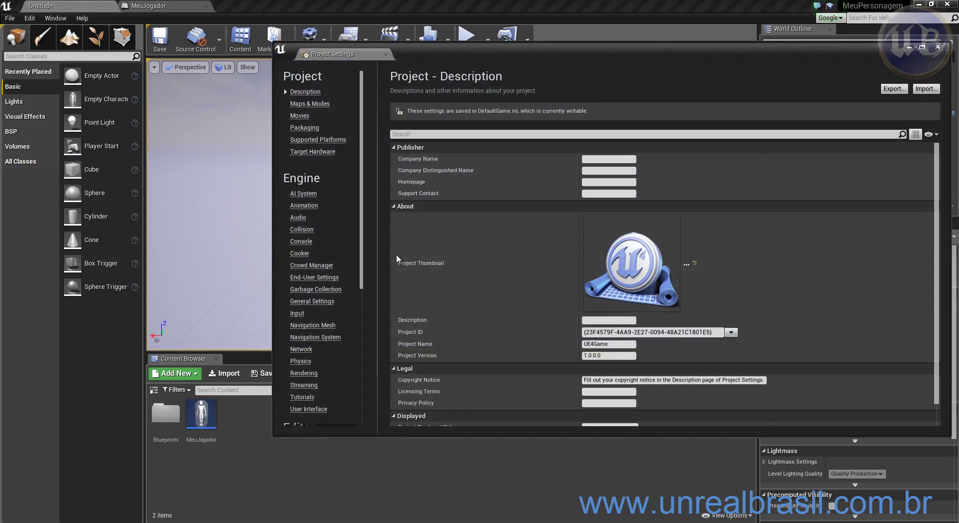
pyautogui.click(308, 103)
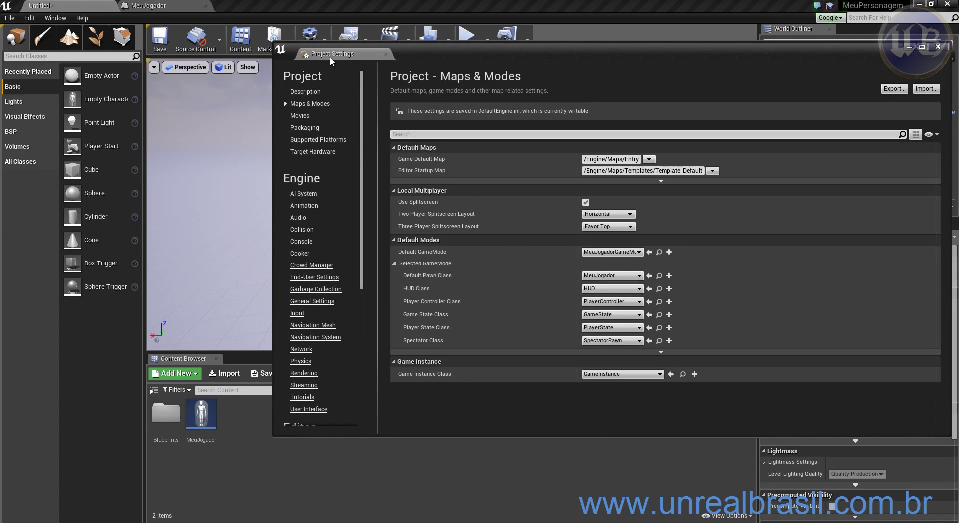
pyautogui.moveTo(330, 55); pyautogui.dragTo(250, 6)
# - Select the Player Start in the level, play the level to test the Jump input, and stop the play session
pyautogui.click(160, 6)
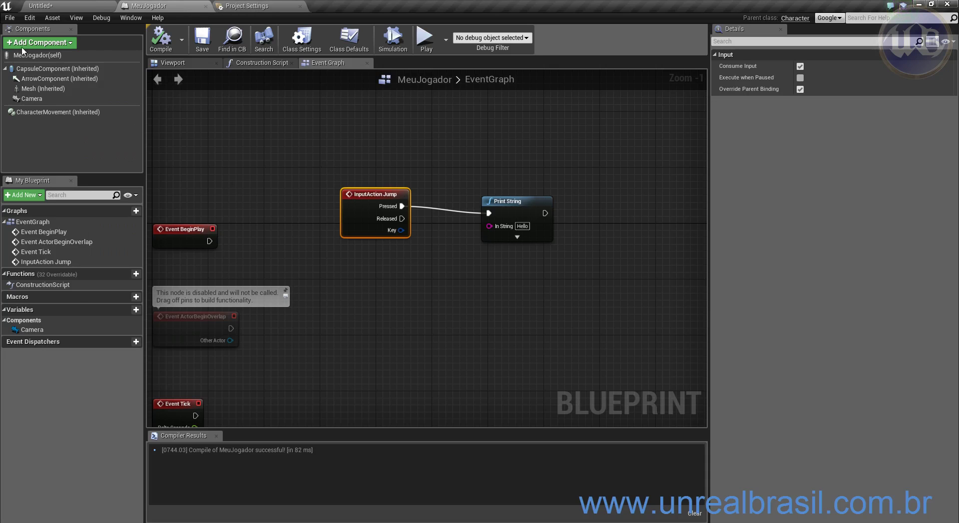
pyautogui.click(47, 5)
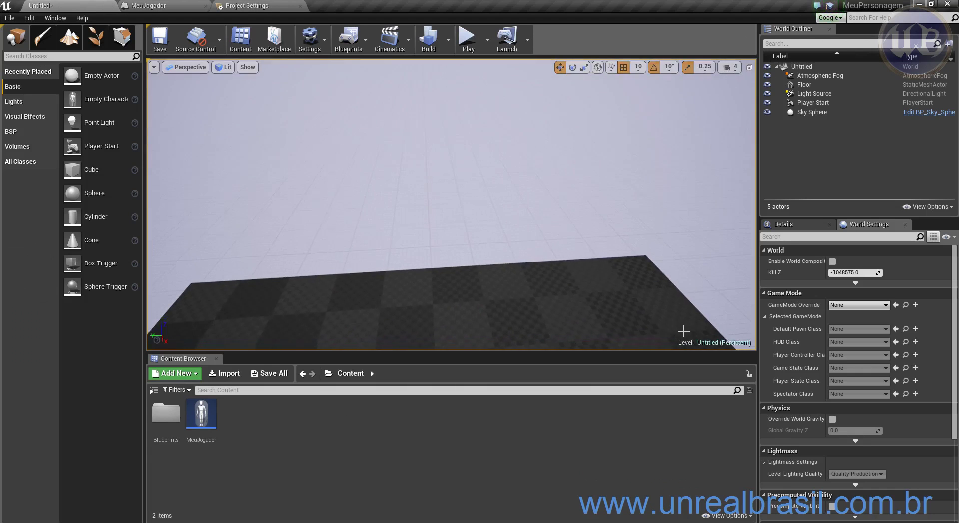
pyautogui.scroll(-5, 370, 250)
pyautogui.click(468, 230)
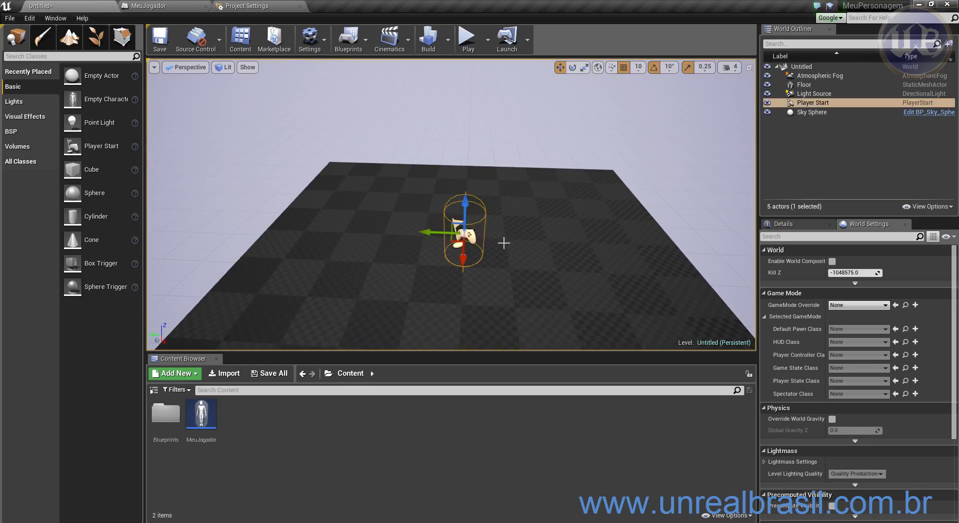
pyautogui.click(467, 37)
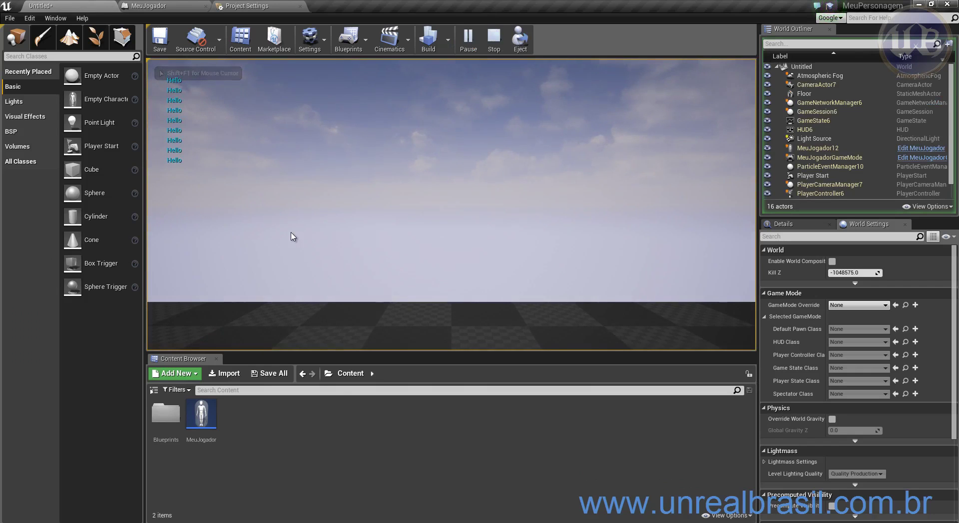
pyautogui.press('Escape')
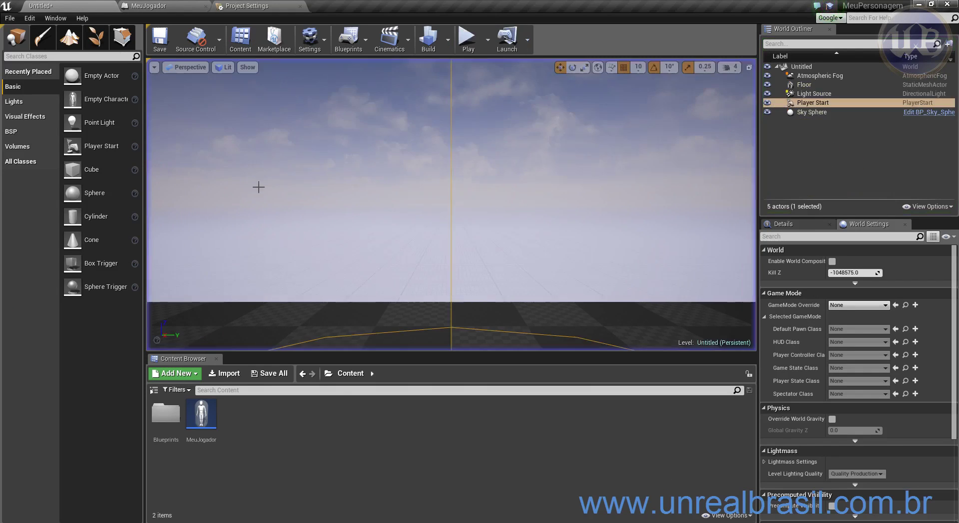
# - Line up the InputAction Jump and Print String nodes closer together in the MeuJogador Event Graph
pyautogui.click(160, 5)
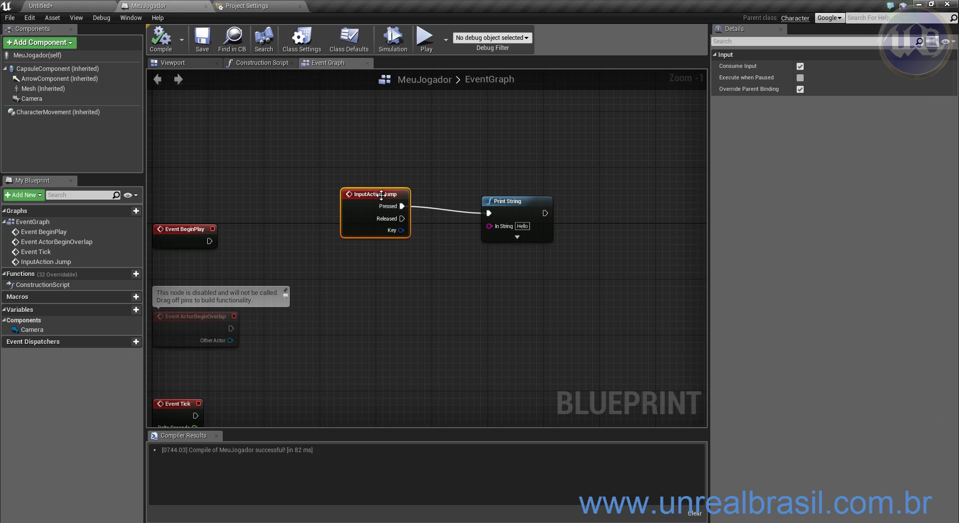
pyautogui.moveTo(382, 195); pyautogui.dragTo(366, 214)
pyautogui.moveTo(526, 202); pyautogui.dragTo(468, 215)
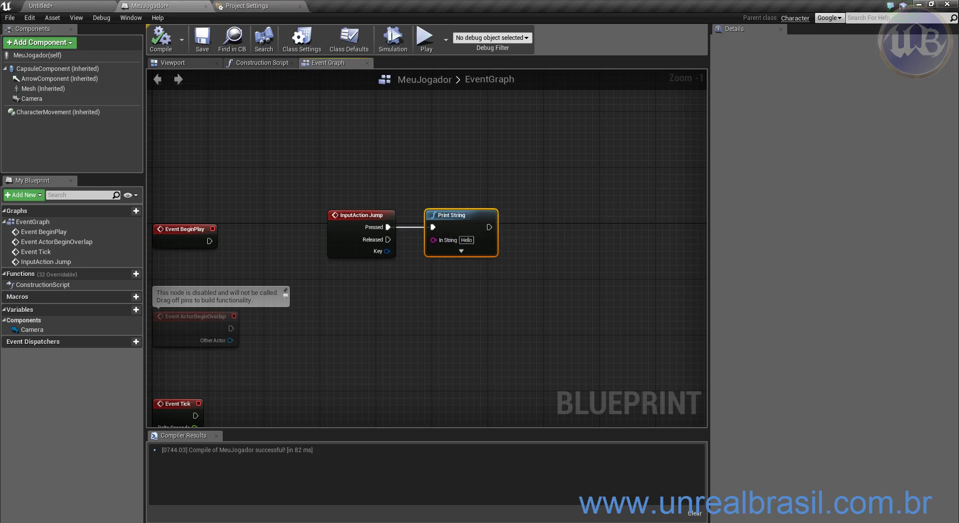
pyautogui.moveTo(484, 331); pyautogui.dragTo(404, 310, button='right')
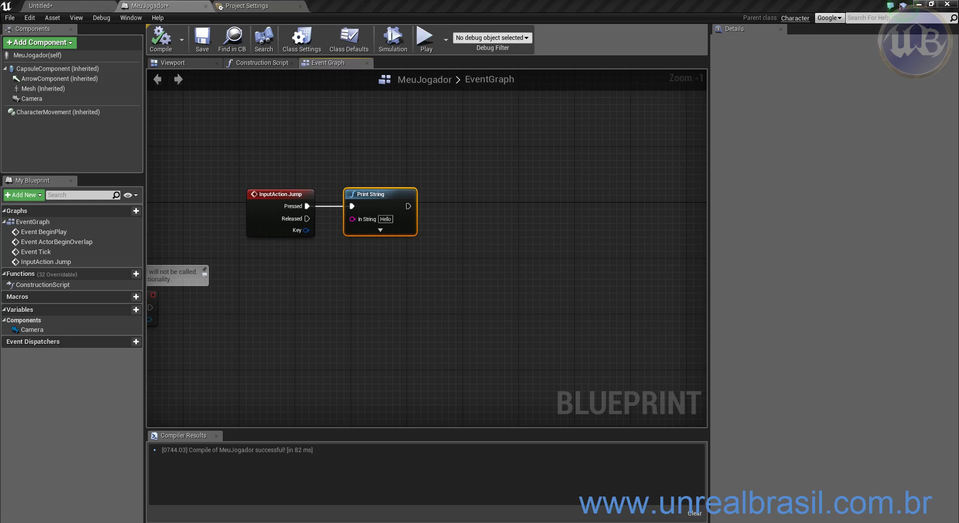
# - Delete the Print String node attached to InputAction Jump
pyautogui.rightClick(341, 306)
pyautogui.press('Escape')
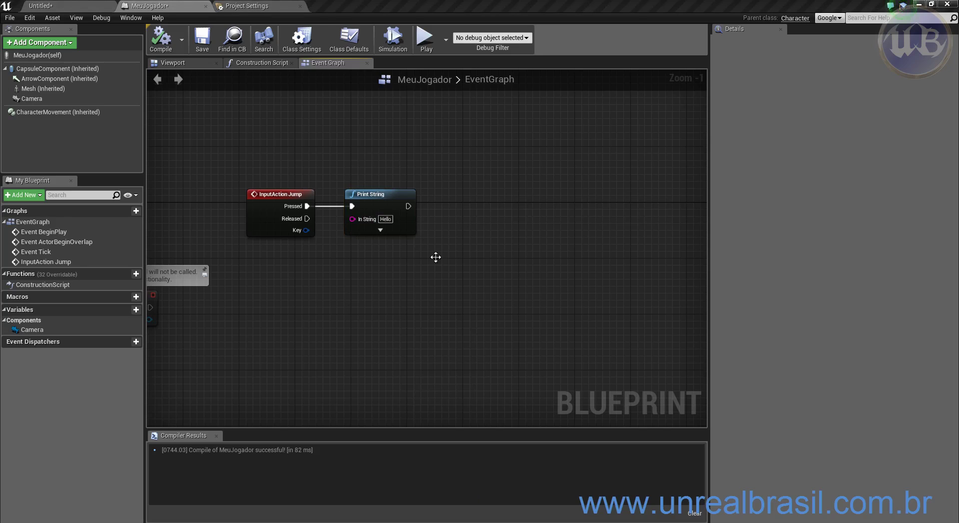
pyautogui.moveTo(415, 174); pyautogui.dragTo(395, 281)
pyautogui.press('Delete')
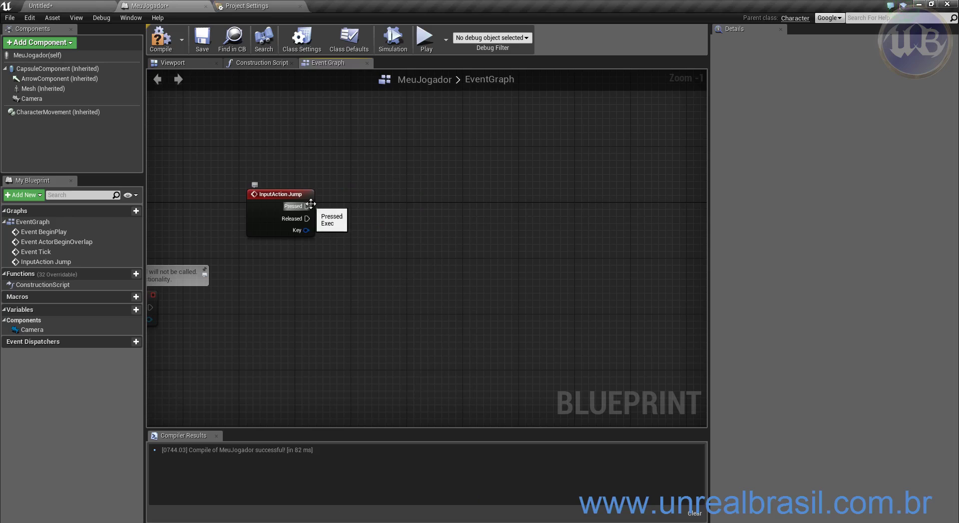
# - Add the Character's Jump function node, connected to the Pressed output of InputAction Jump
pyautogui.moveTo(307, 206); pyautogui.dragTo(428, 161)
pyautogui.write('jum')
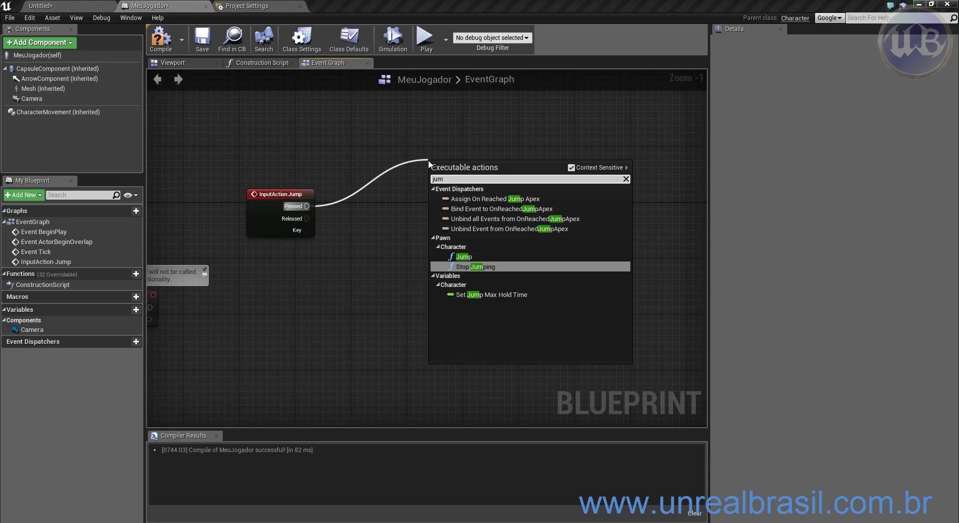
pyautogui.press('Up')
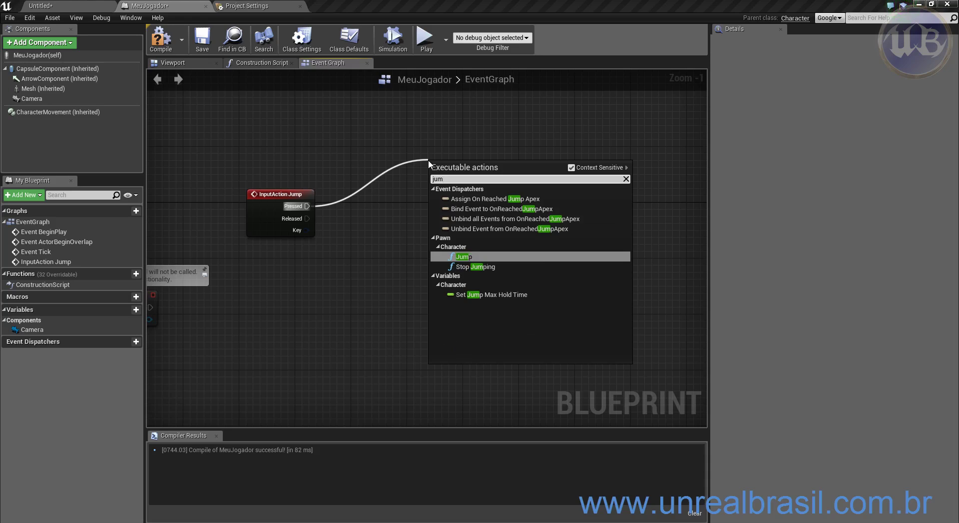
pyautogui.press('Return')
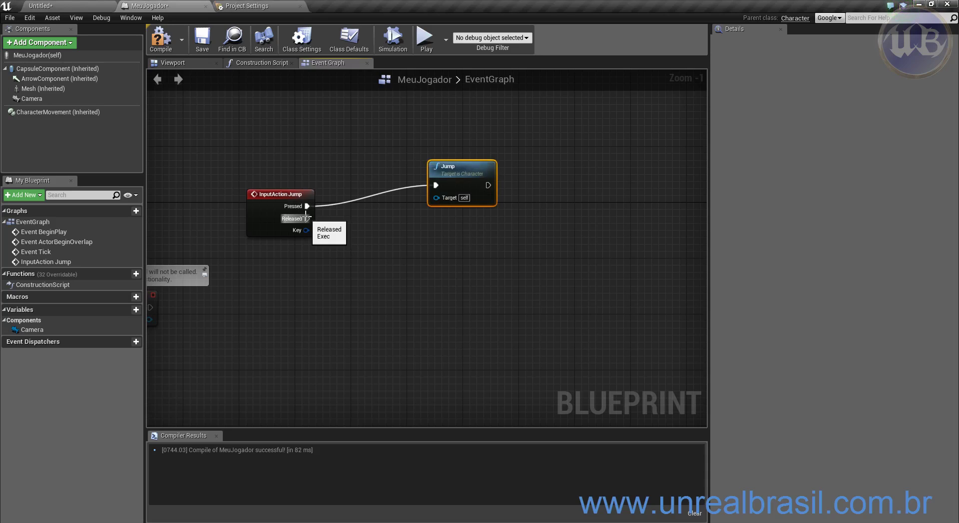
# - Add the Character's Stop Jumping function node, connected to the Released output of InputAction Jump
pyautogui.moveTo(307, 219); pyautogui.dragTo(388, 270)
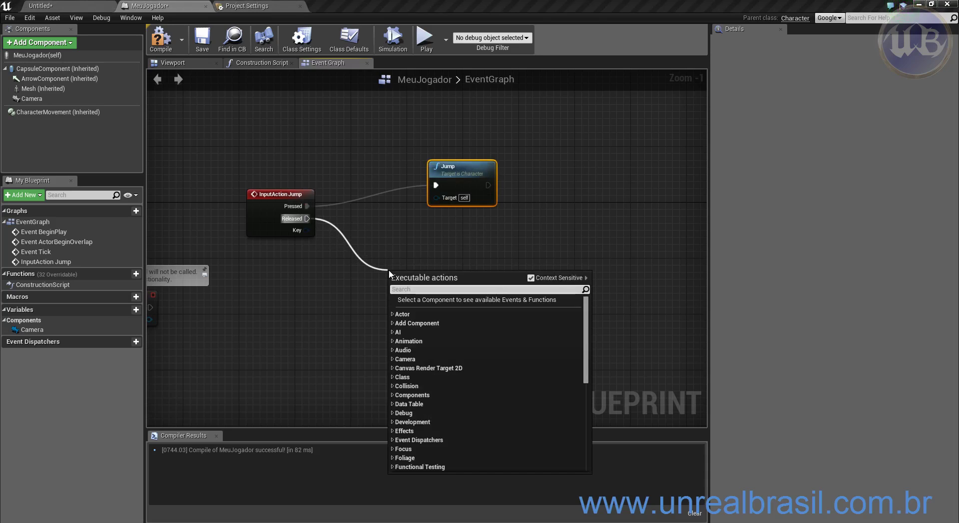
pyautogui.write('stop')
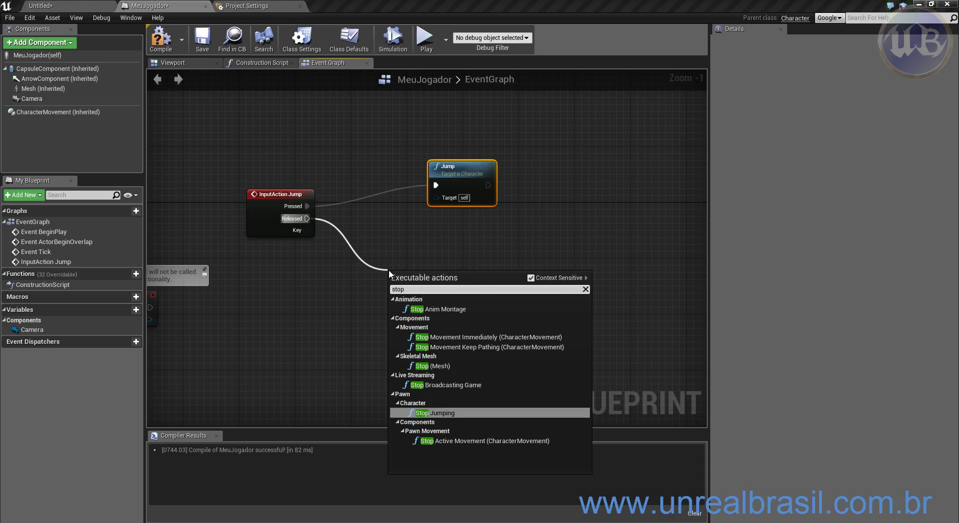
pyautogui.write(' jump')
pyautogui.press('Return')
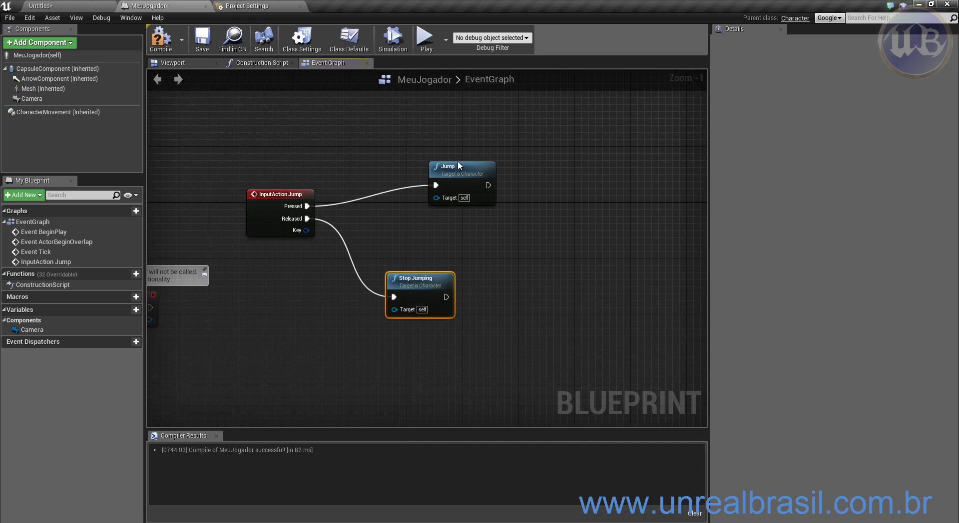
# - Arrange the InputAction Jump, Jump and Stop Jumping nodes compactly, with Stop Jumping aligned directly below Jump
pyautogui.moveTo(459, 166); pyautogui.dragTo(389, 173)
pyautogui.moveTo(425, 279); pyautogui.dragTo(391, 231)
pyautogui.moveTo(266, 194); pyautogui.dragTo(245, 193)
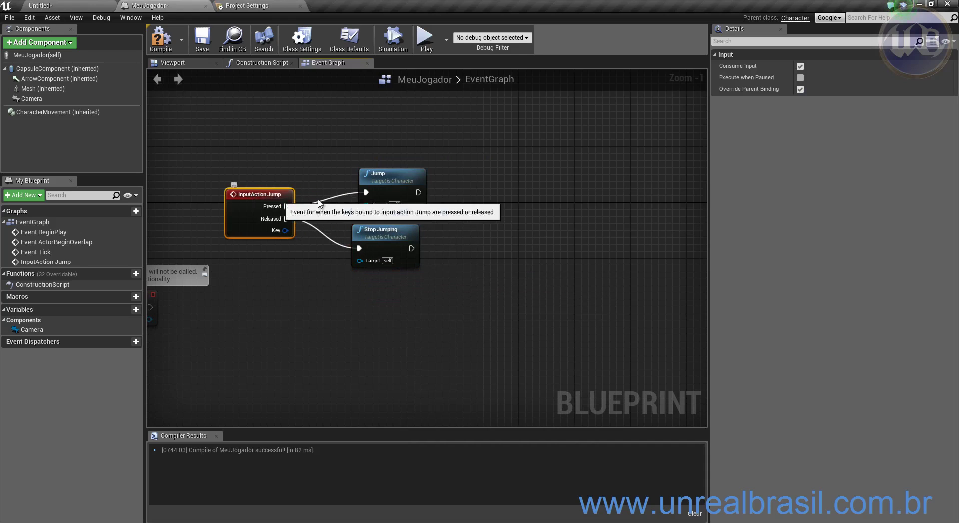
pyautogui.click(385, 187)
pyautogui.moveTo(386, 235); pyautogui.dragTo(392, 234)
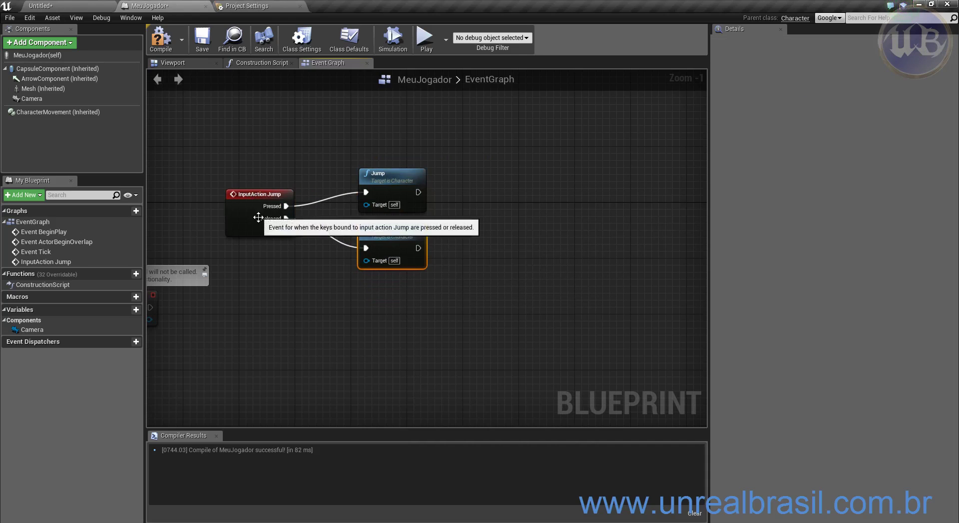
# - Compile the MeuJogador Blueprint and leave the untitled level unsaved
pyautogui.click(160, 40)
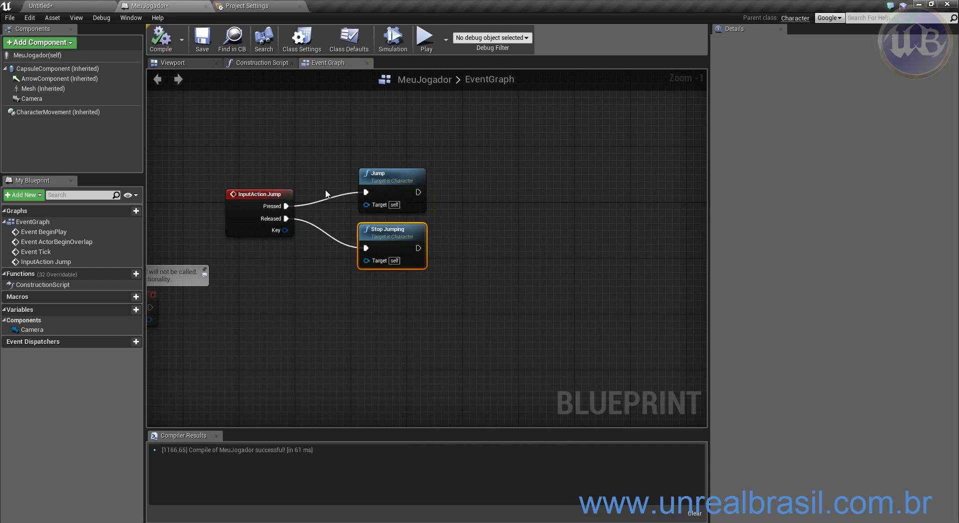
pyautogui.hotkey('ctrl', 's')
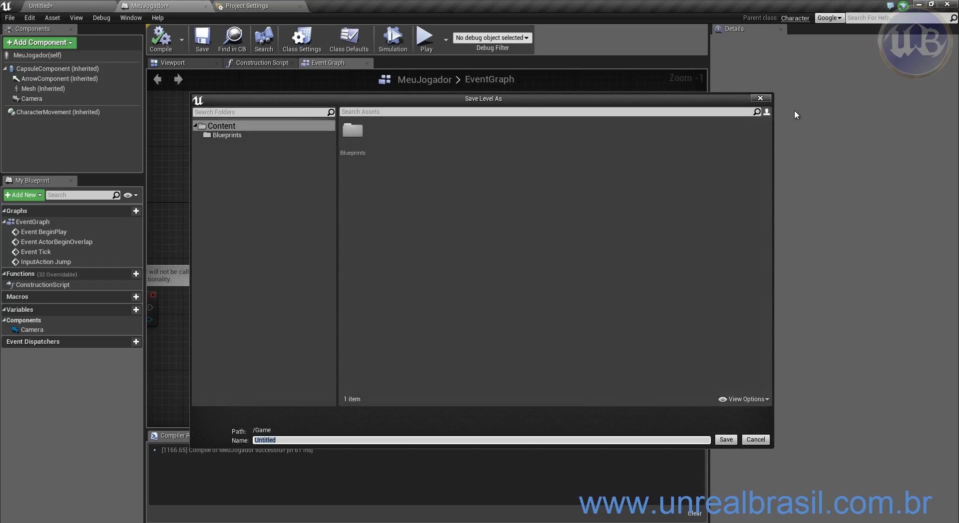
pyautogui.click(760, 99)
# - Play the level twice to test the character's jump, stopping each play session
pyautogui.click(426, 39)
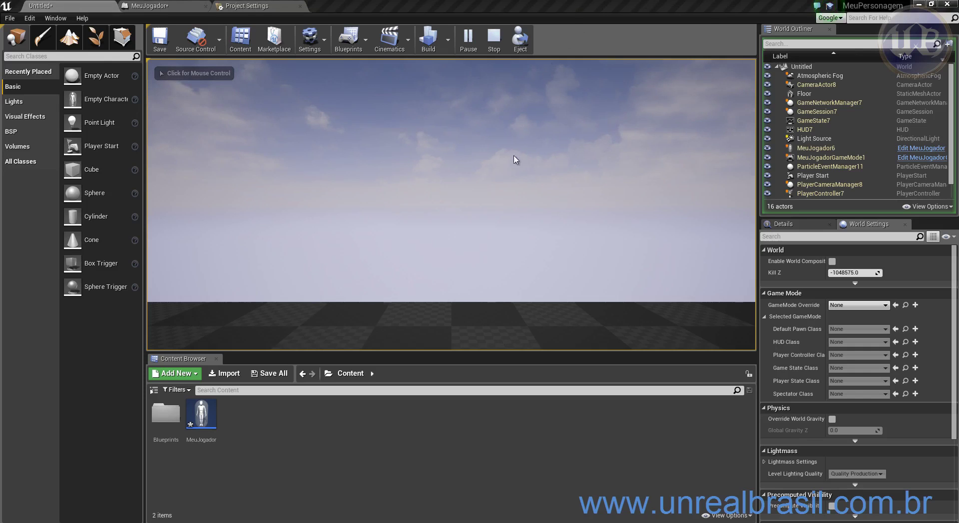
pyautogui.click(452, 236)
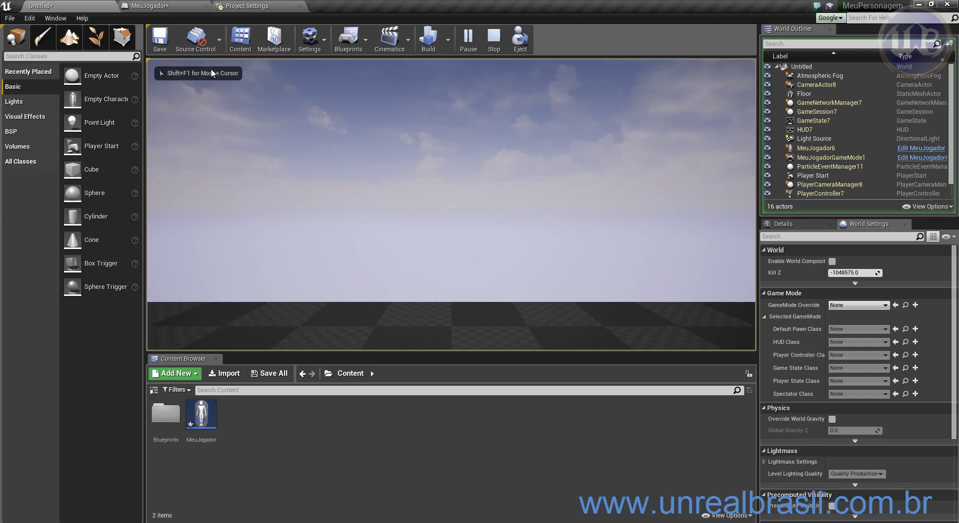
pyautogui.press('Escape')
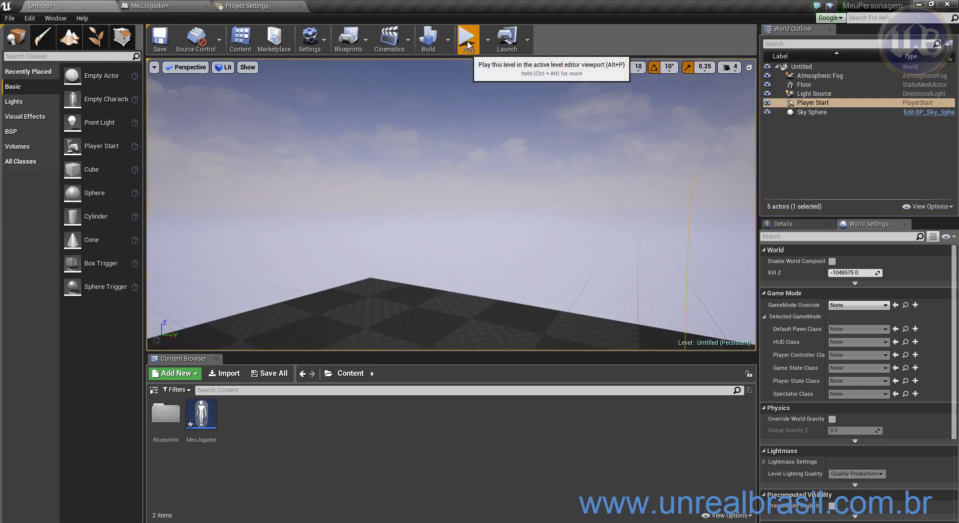
pyautogui.click(468, 45)
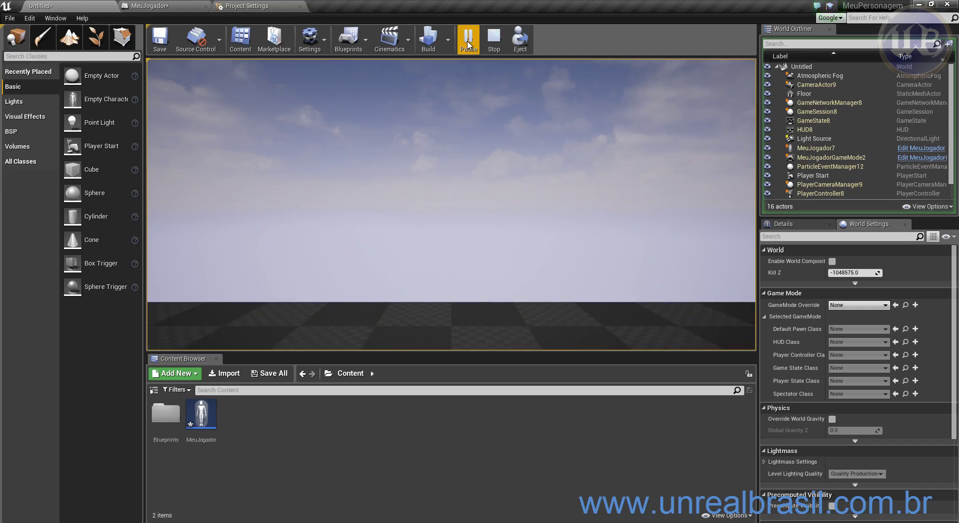
pyautogui.click(360, 238)
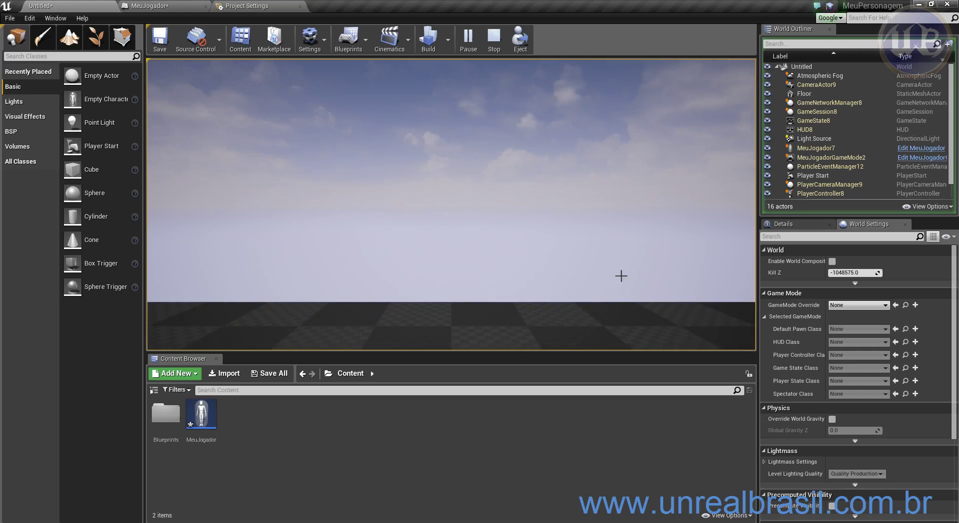
pyautogui.press('Escape')
# - Move the InputAction Jump, Jump and Stop Jumping nodes together to free space further along the MeuJogador Event Graph
pyautogui.click(150, 6)
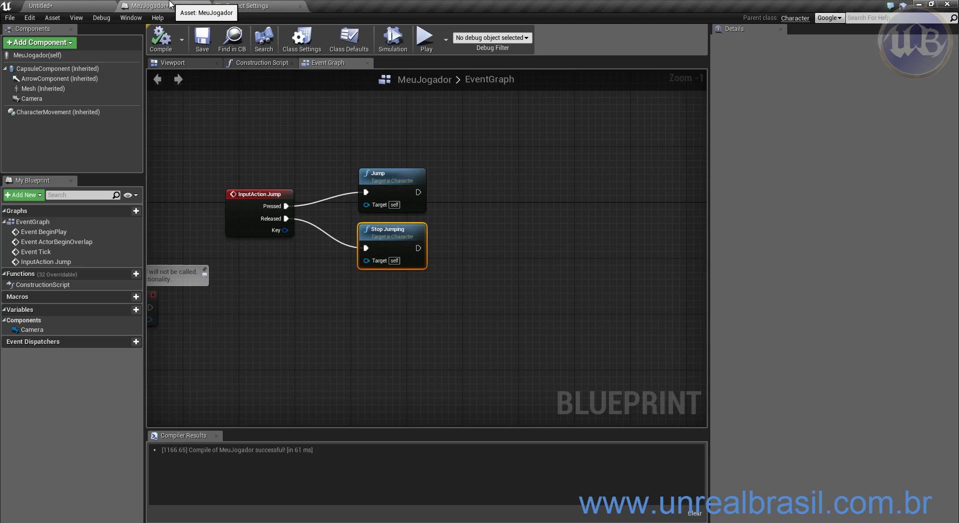
pyautogui.moveTo(235, 143); pyautogui.dragTo(437, 280)
pyautogui.moveTo(416, 237); pyautogui.dragTo(550, 244)
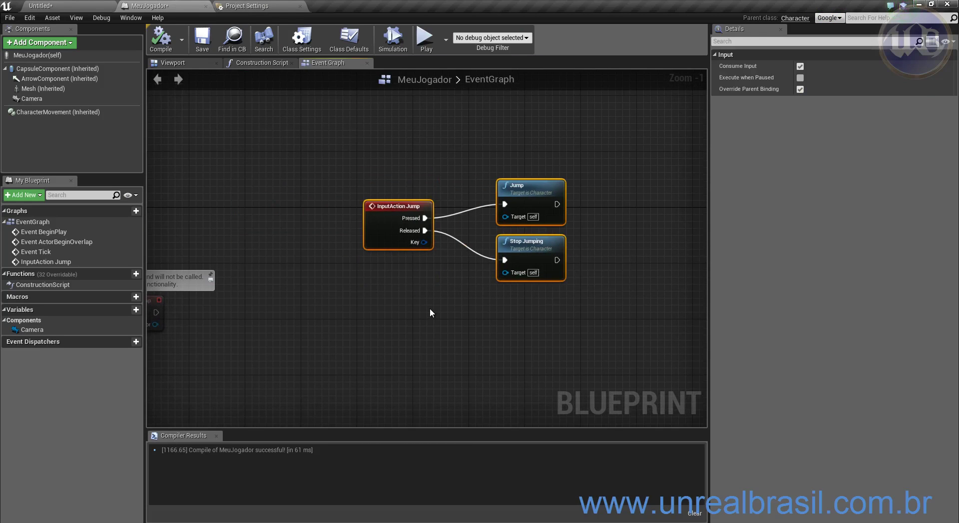
# - Enclose the three selected jump nodes in a comment box titled EVENTO DE JUMP
pyautogui.press('c')
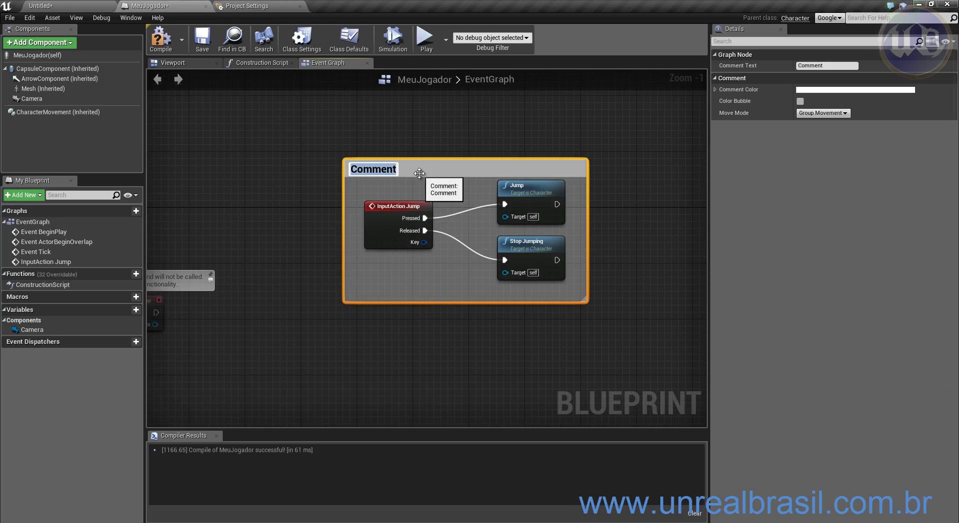
pyautogui.write('EVENT')
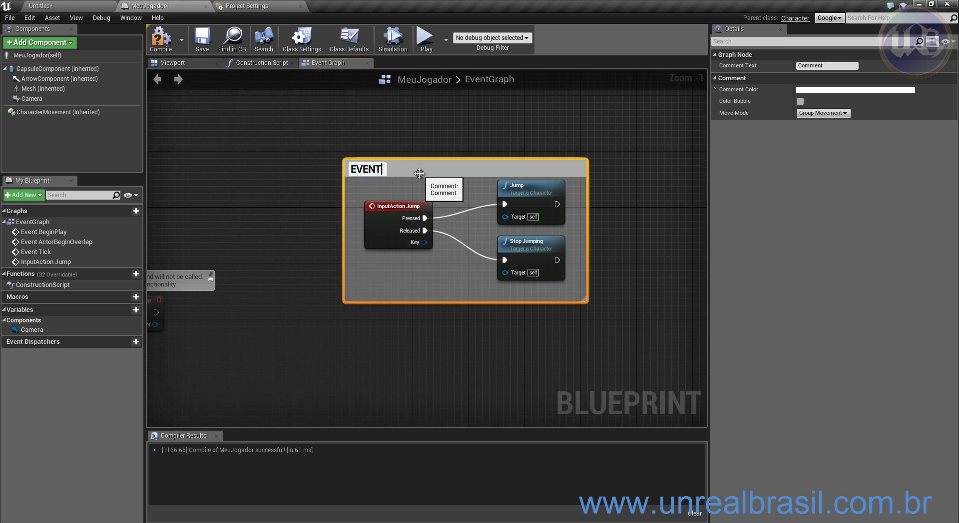
pyautogui.write('O DE JUM')
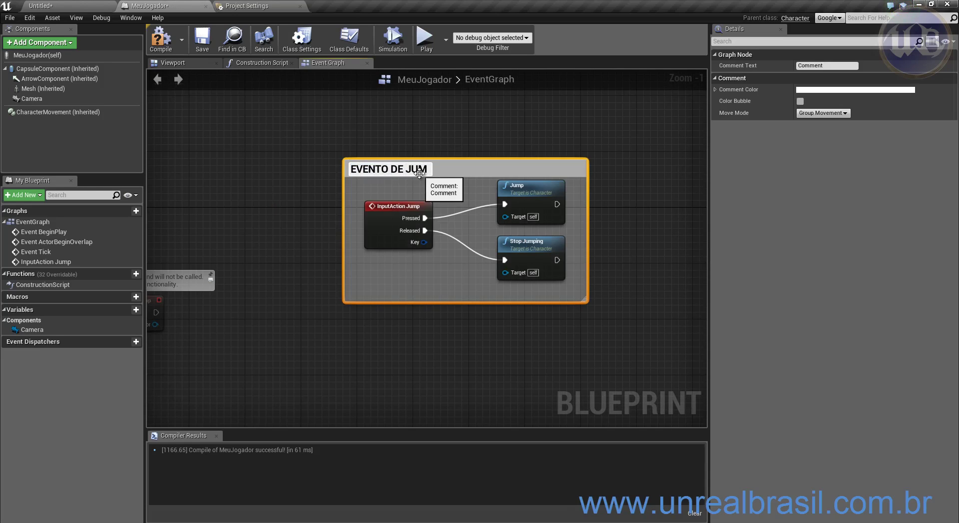
pyautogui.write('P')
pyautogui.press('Return')
# - Recompile the MeuJogador Blueprint with its new comment box, dismissing the level save dialog
pyautogui.hotkey('ctrl', 'shift', 's')
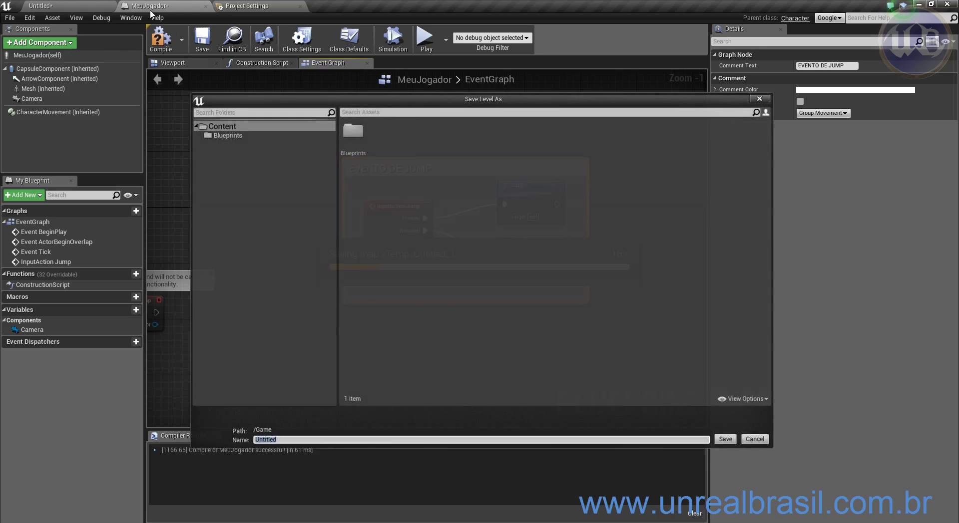
pyautogui.click(761, 101)
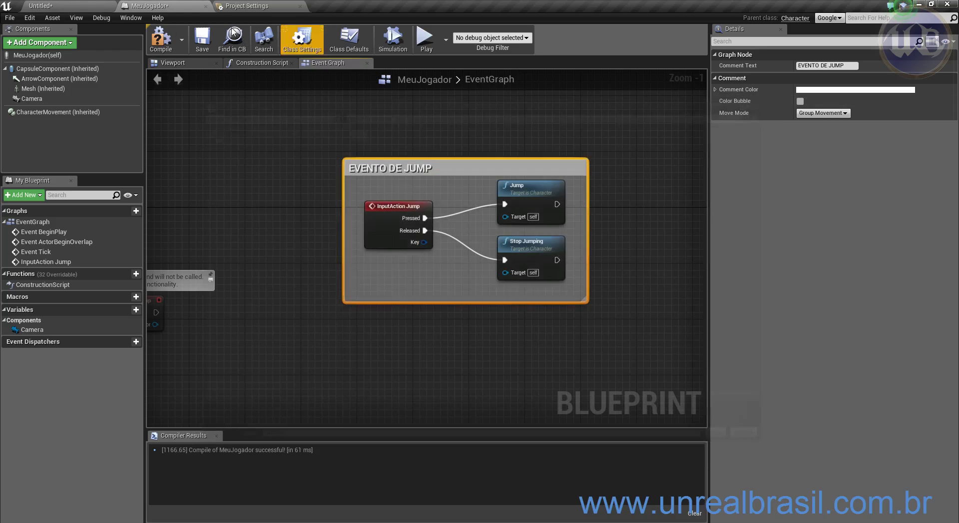
pyautogui.click(161, 39)
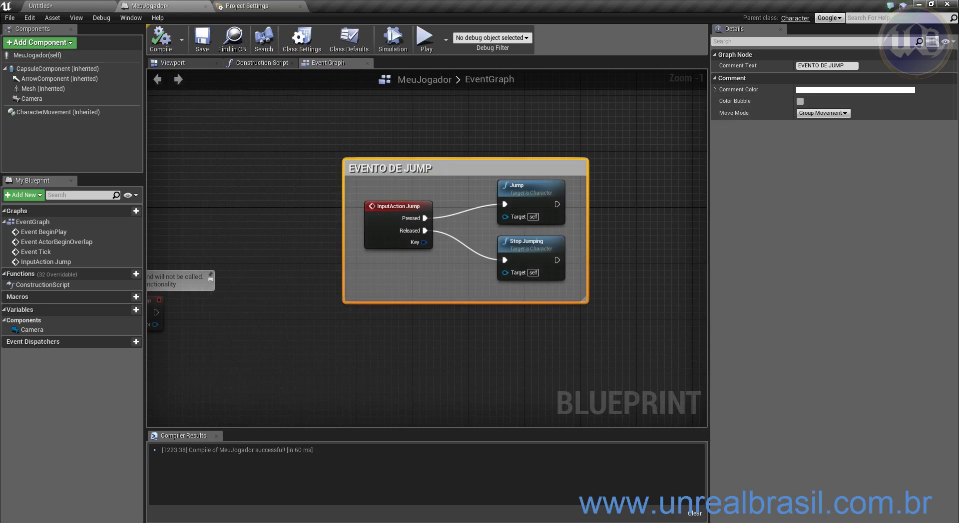
pyautogui.click(902, 6)
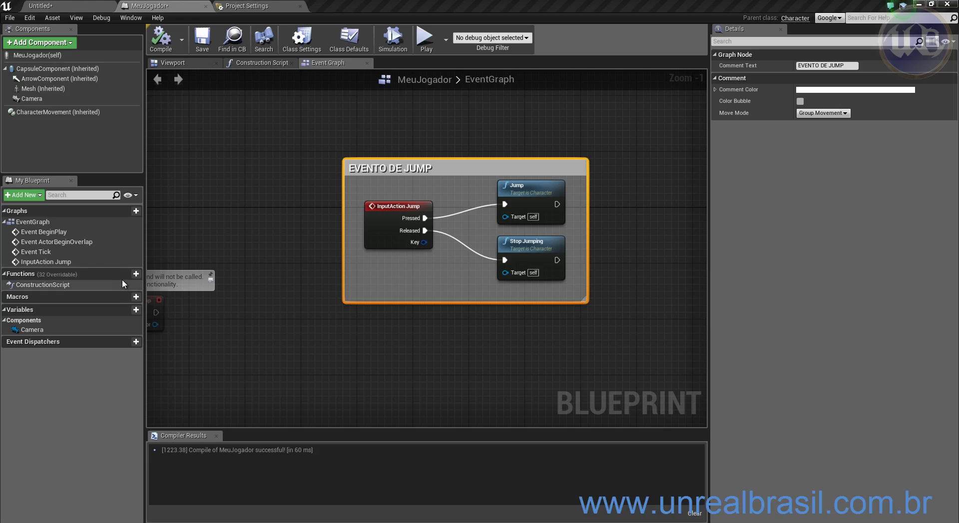
pyautogui.moveTo(125, 273)
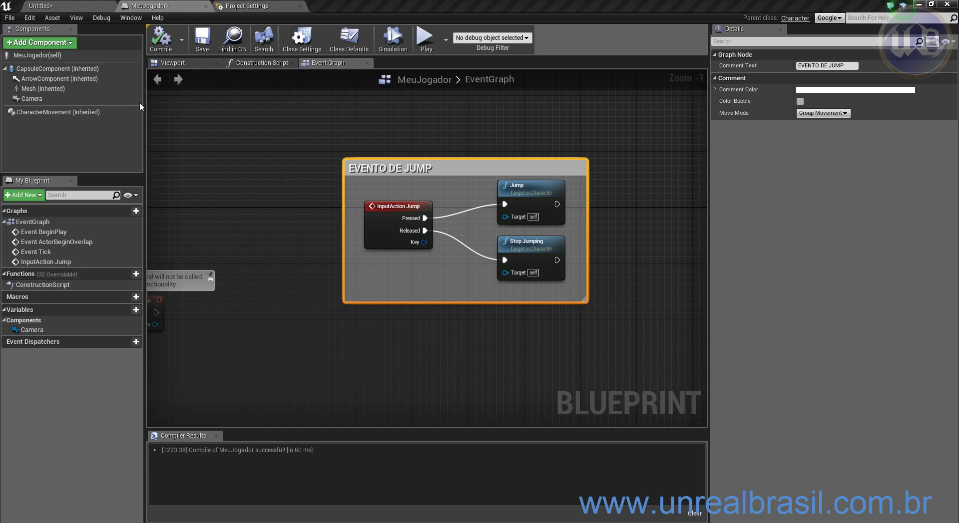
# - Add an axis mapping named MoverParaFrente in the project's Engine Input settings
pyautogui.click(251, 6)
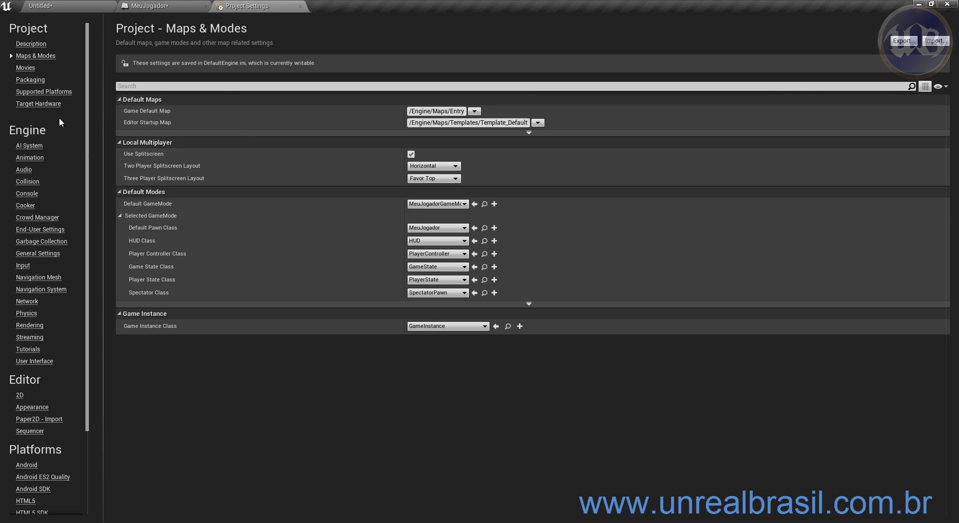
pyautogui.click(22, 269)
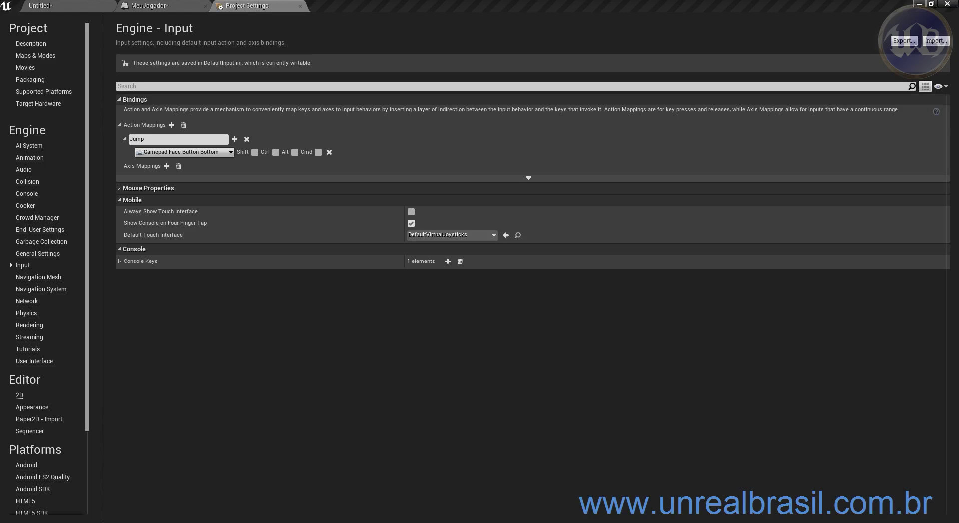
pyautogui.click(166, 166)
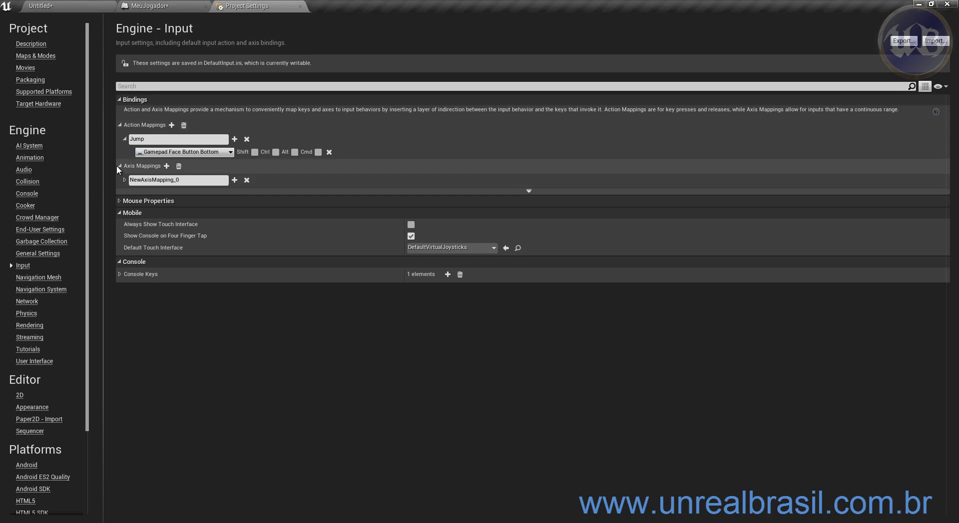
pyautogui.click(125, 180)
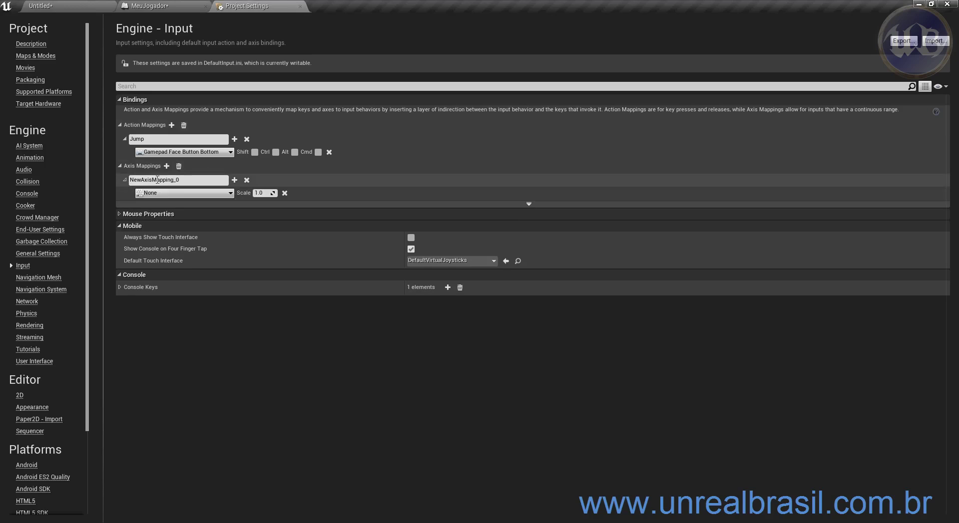
pyautogui.click(198, 180)
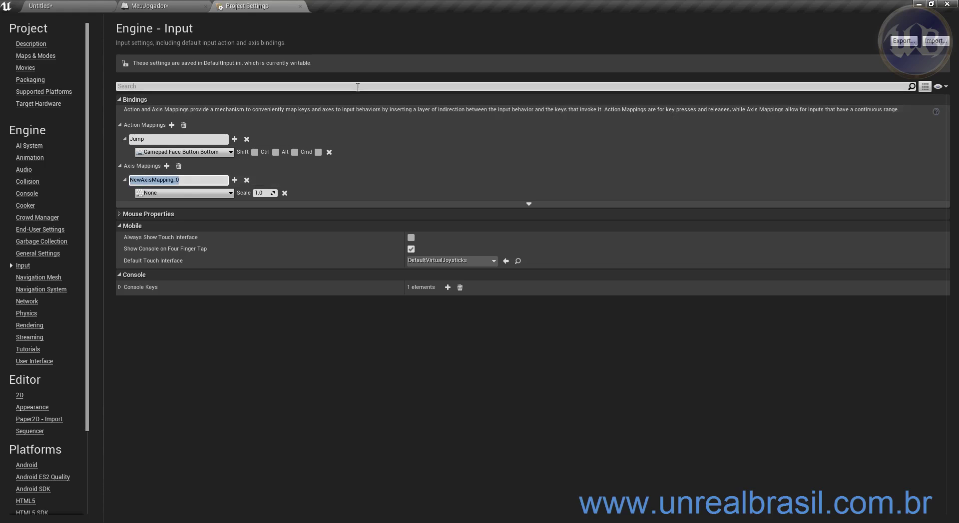
pyautogui.write('MoverParaFrente')
pyautogui.press('Return')
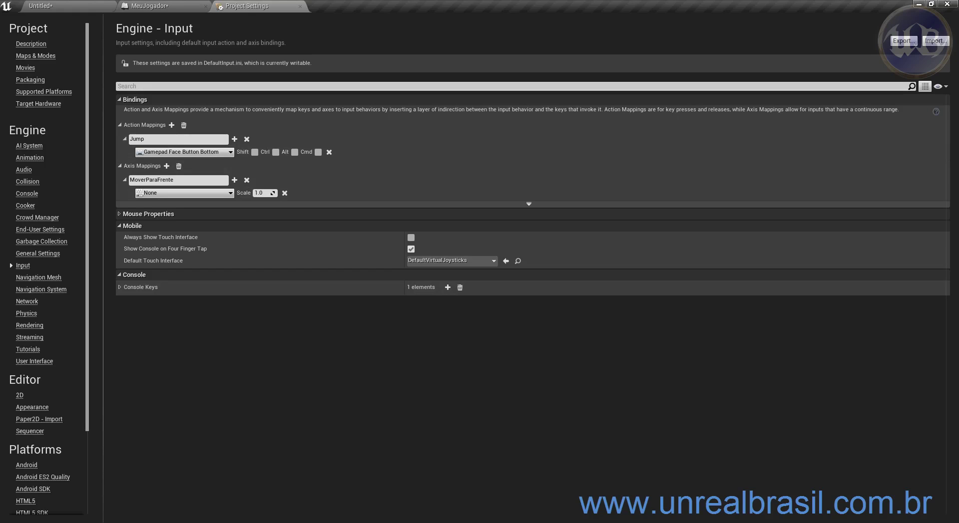
# - Switch to the PowerPoint slide with the gamepad diagram to check the names of the controls
pyautogui.click(179, 197)
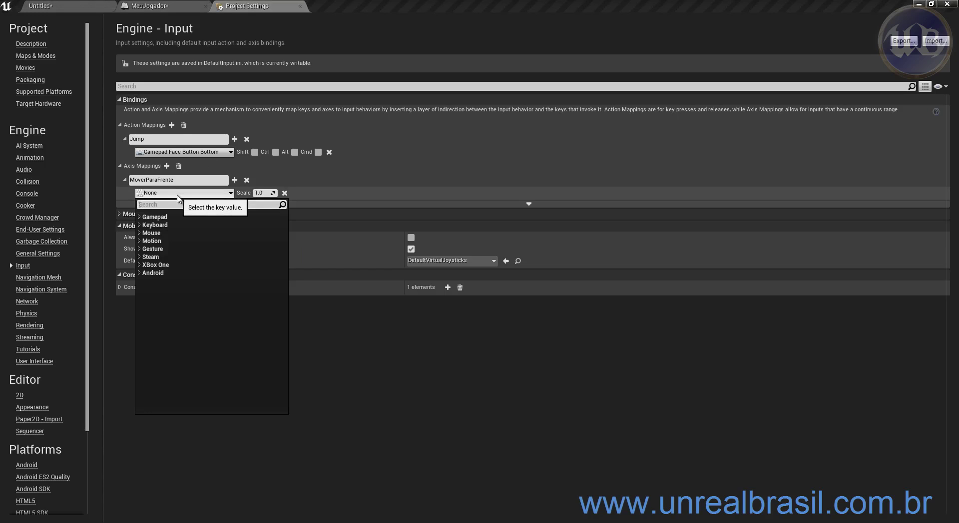
pyautogui.press('Escape')
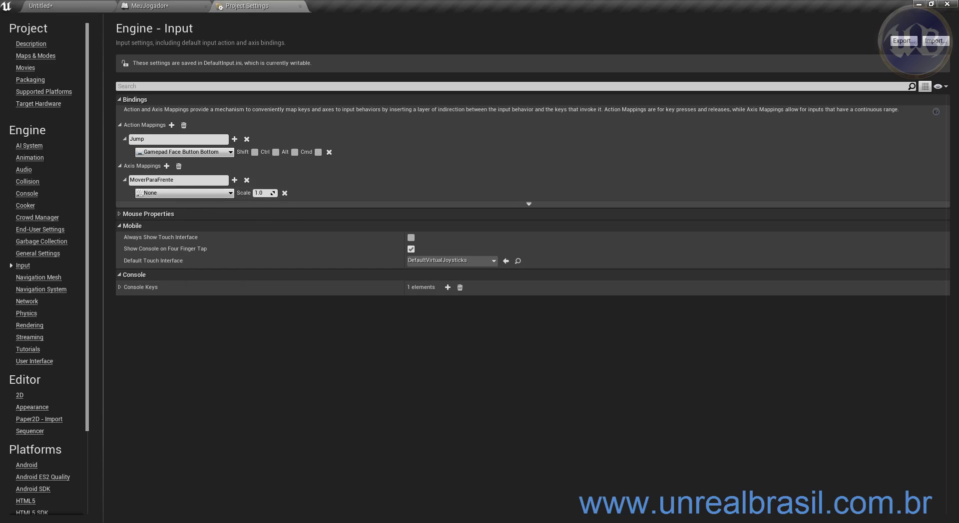
pyautogui.hotkey('alt', 'Tab')
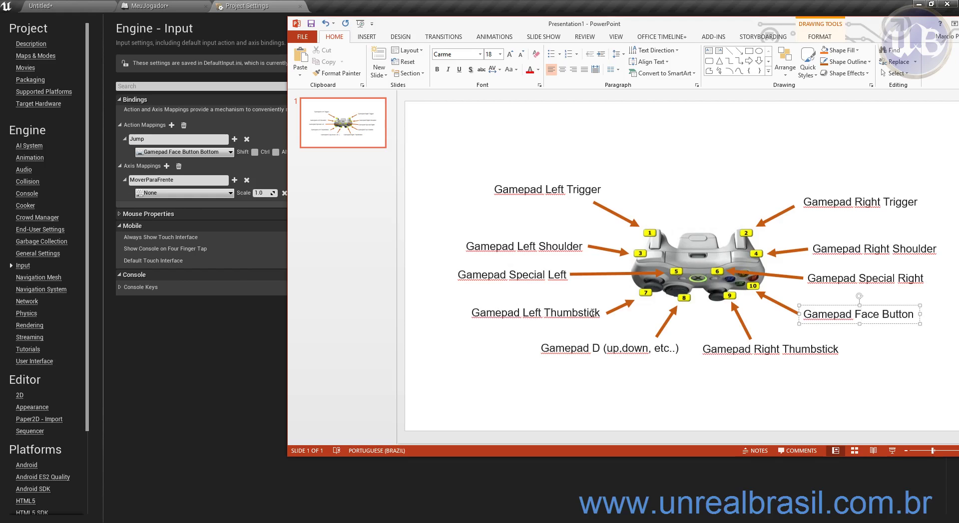
# - Assign Gamepad Left Thumbstick Y-Axis as the key of the MoverParaFrente axis mapping
pyautogui.click(225, 194)
pyautogui.write('gamepad')
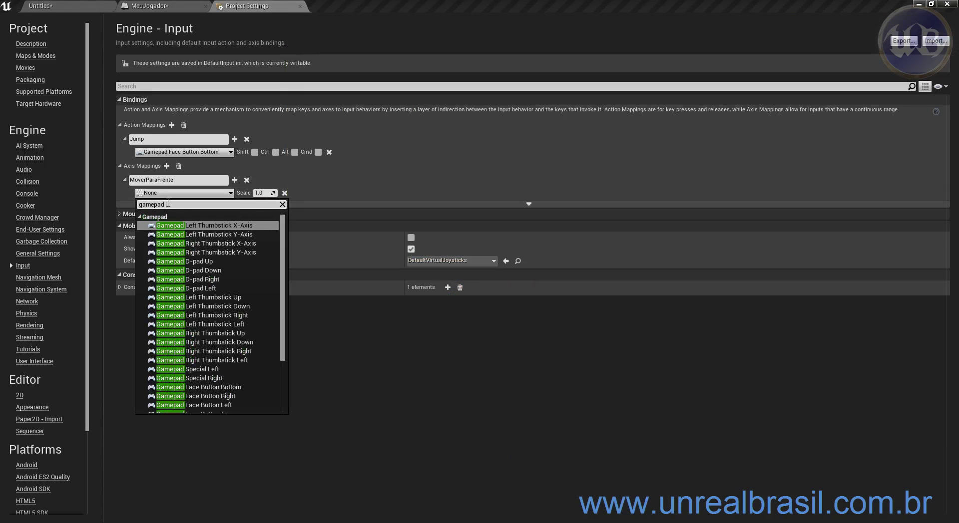
pyautogui.write(' left')
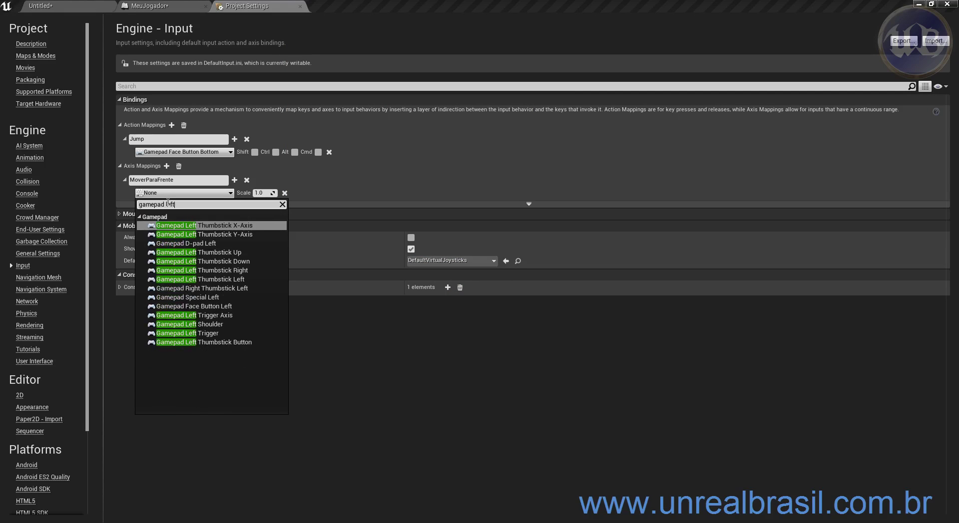
pyautogui.write(' th')
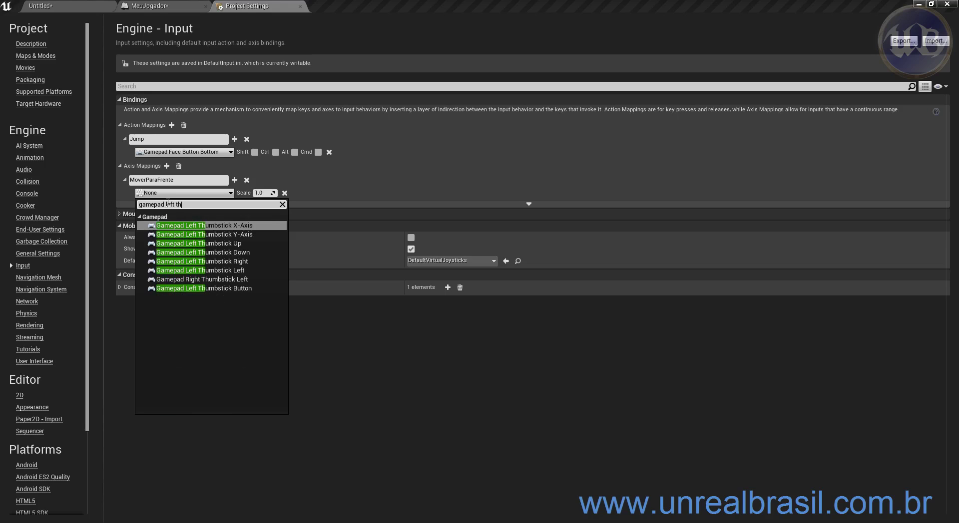
pyautogui.press('Down')
pyautogui.press('Down')
pyautogui.press('Down')
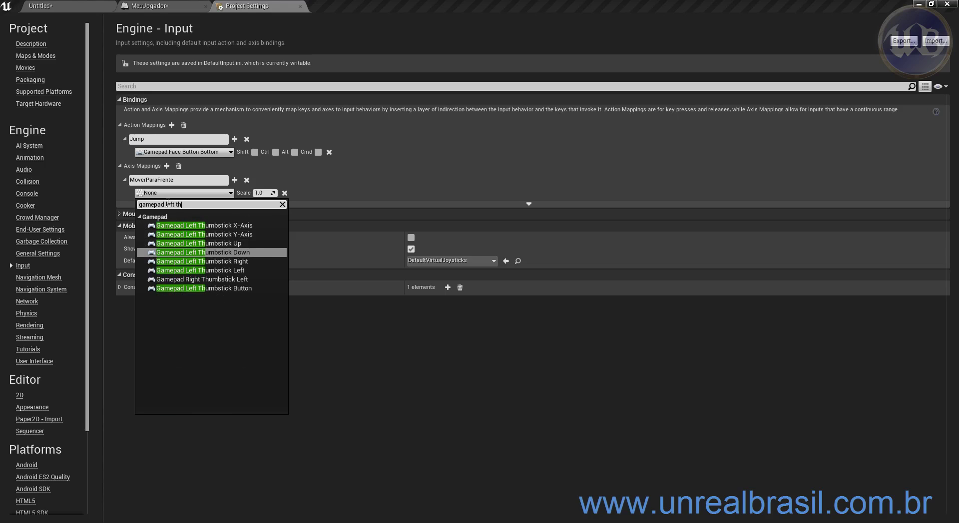
pyautogui.press('Down')
pyautogui.press('Down')
pyautogui.press('Down')
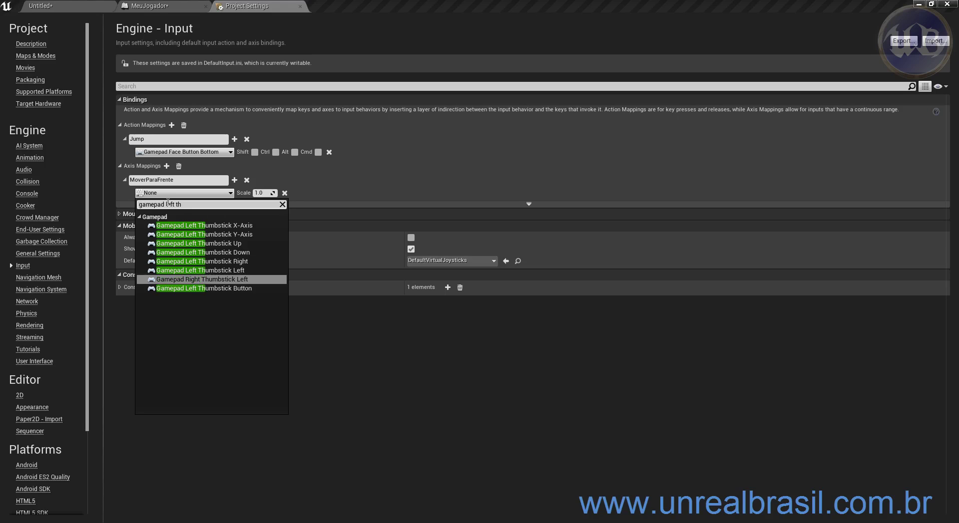
pyautogui.press('Up')
pyautogui.press('Up')
pyautogui.press('Up')
pyautogui.press('Up')
pyautogui.press('Up')
pyautogui.press('Up')
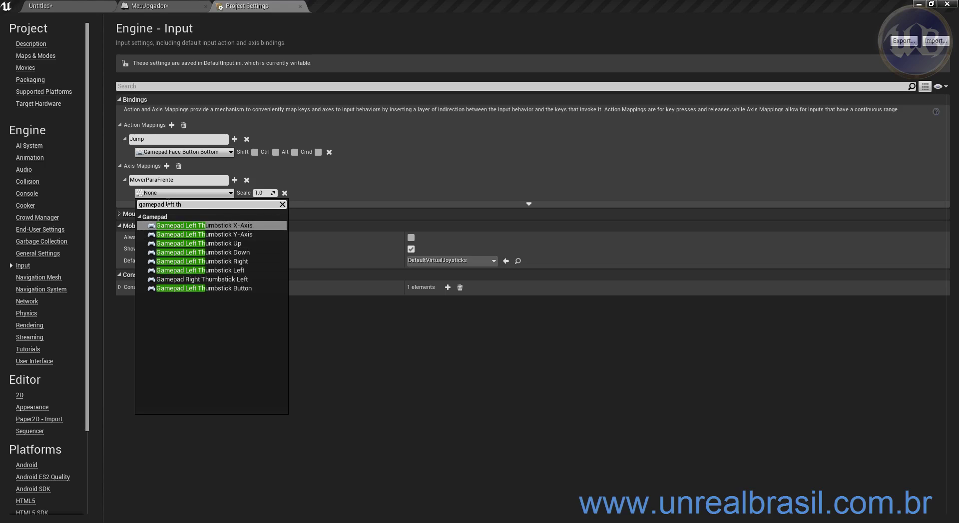
pyautogui.press('Down')
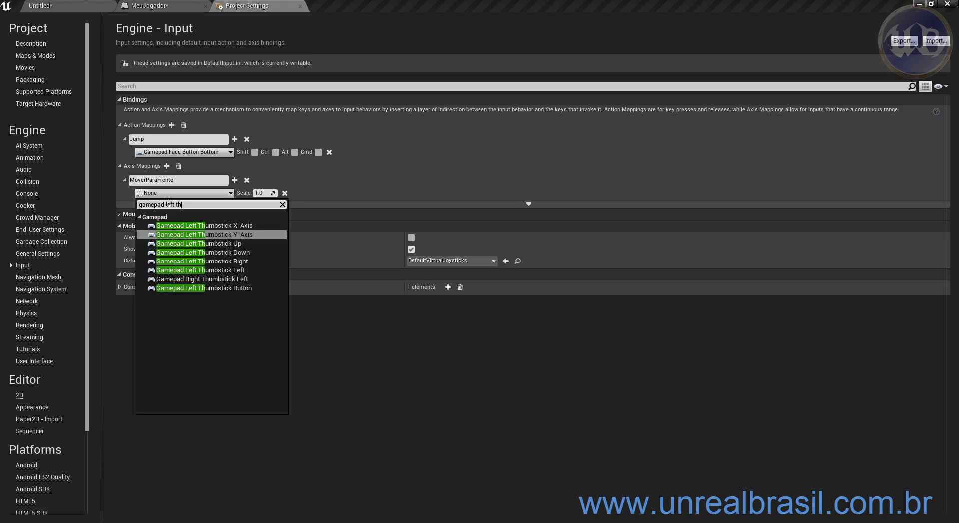
pyautogui.press('Return')
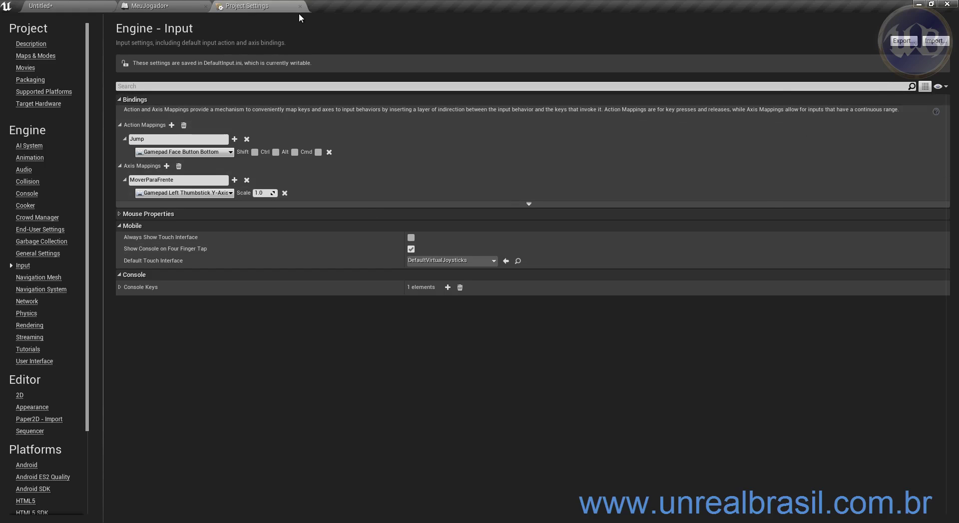
# - Save the untitled level in the Content folder as LEVEL_001
pyautogui.hotkey('ctrl', 's')
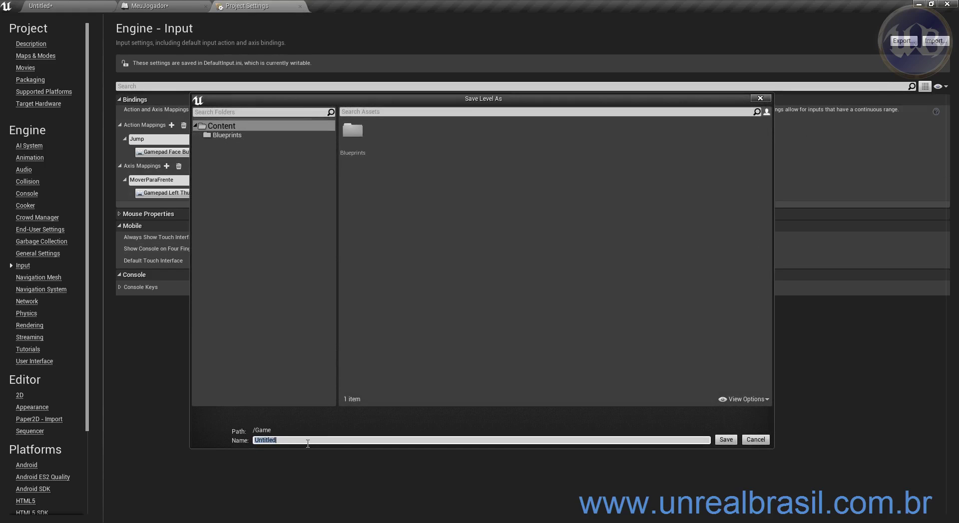
pyautogui.press('BackSpace')
pyautogui.write('LEVEL_001')
pyautogui.press('Return')
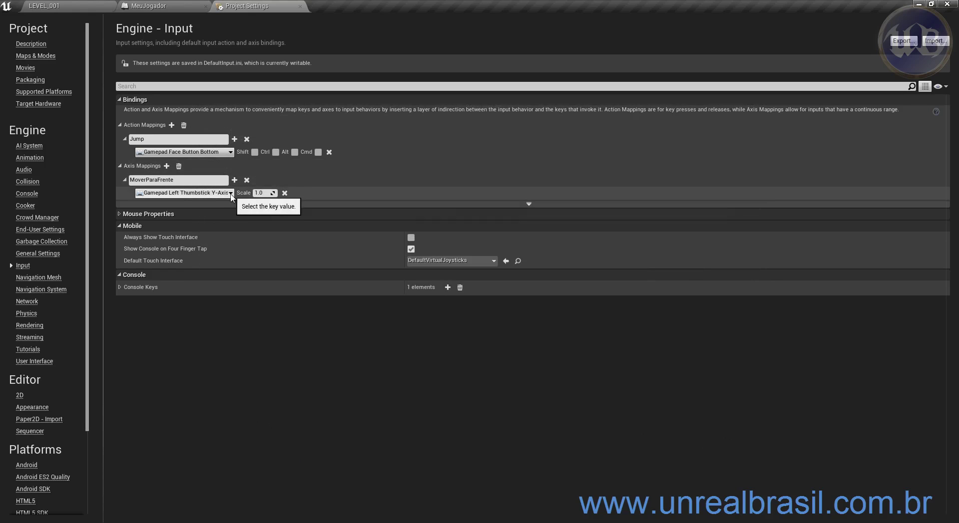
# - Add the MoverParaFrente axis event to the MeuJogador event graph, below the EVENTO DE JUMP comment box
pyautogui.moveTo(185, 180); pyautogui.dragTo(128, 180)
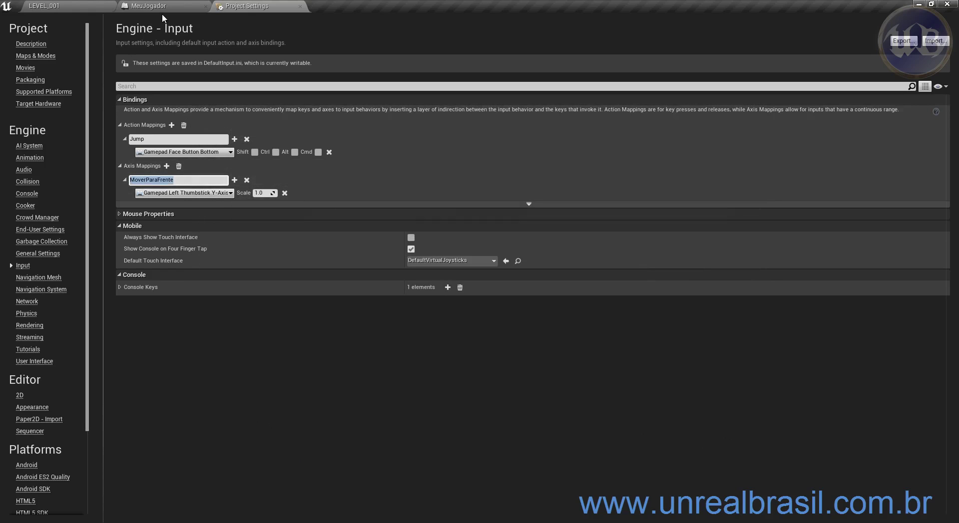
pyautogui.click(131, 5)
pyautogui.moveTo(265, 251); pyautogui.dragTo(242, 182, button='right')
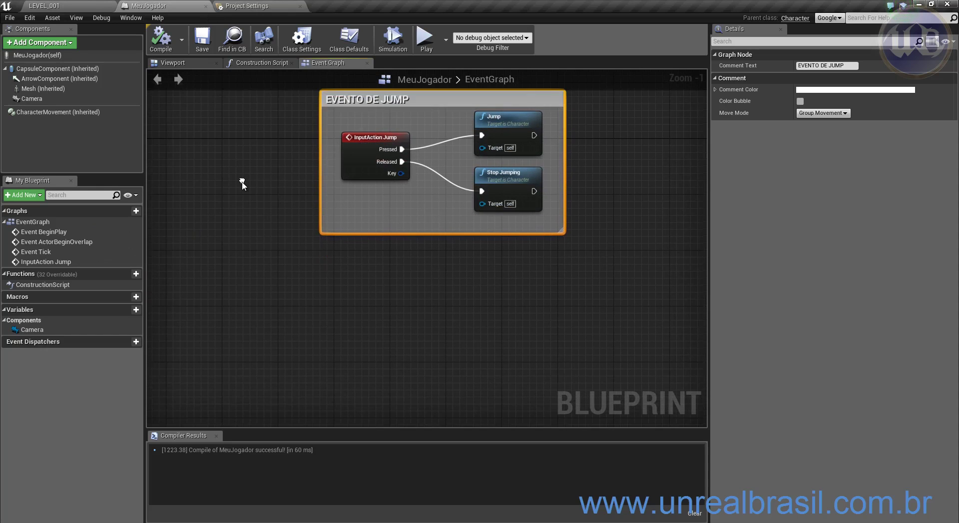
pyautogui.rightClick(326, 280)
pyautogui.write('Mover')
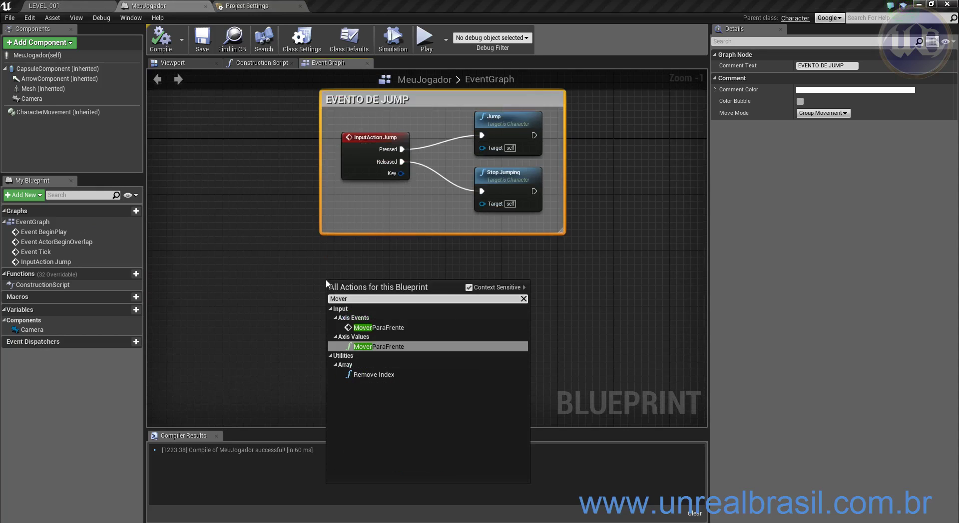
pyautogui.press('Up')
pyautogui.press('Return')
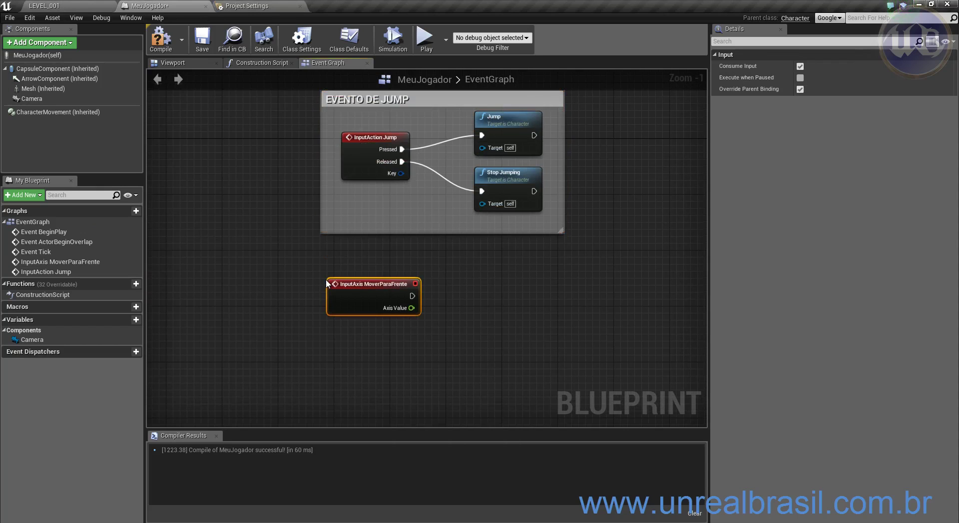
# - Add an Add Movement Input node executed by the MoverParaFrente event, and connect the event's Axis Value to its Scale Value
pyautogui.moveTo(473, 304); pyautogui.dragTo(381, 302, button='right')
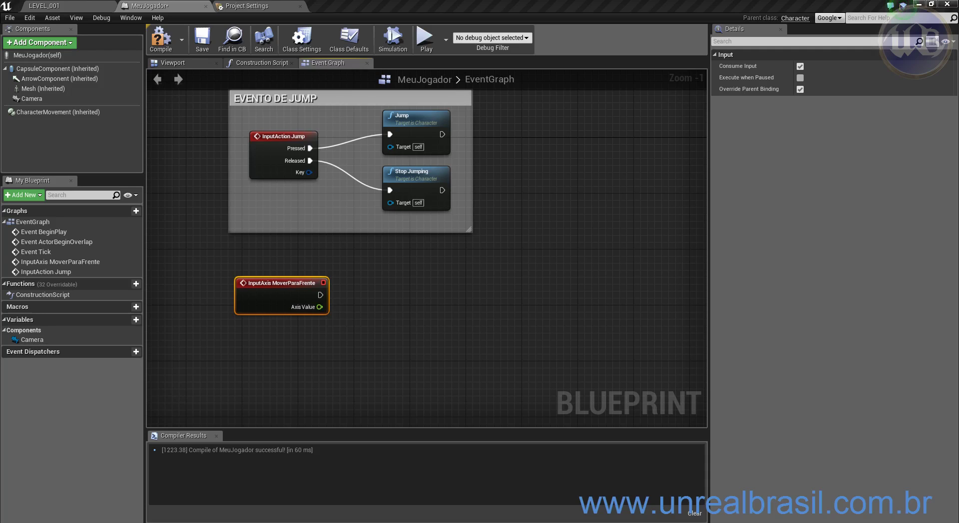
pyautogui.moveTo(457, 330); pyautogui.dragTo(454, 319, button='right')
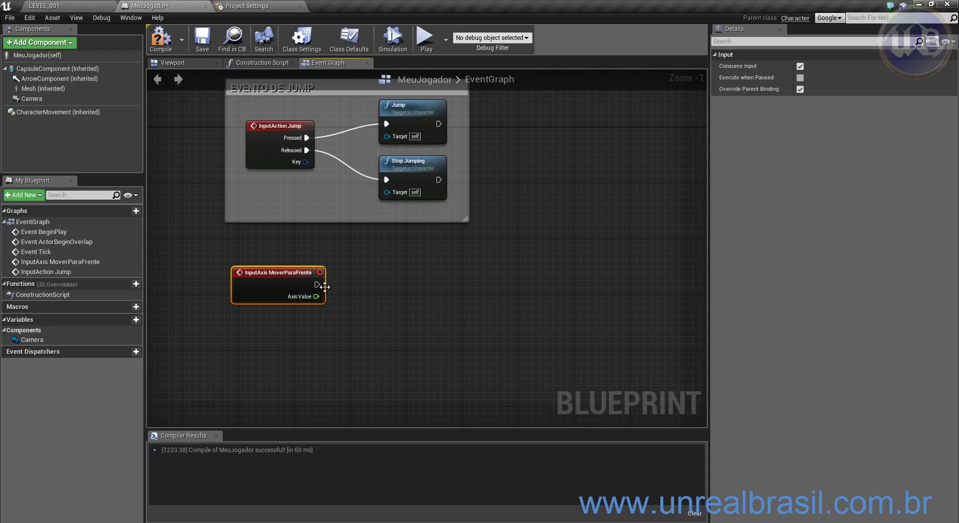
pyautogui.moveTo(316, 285); pyautogui.dragTo(387, 280)
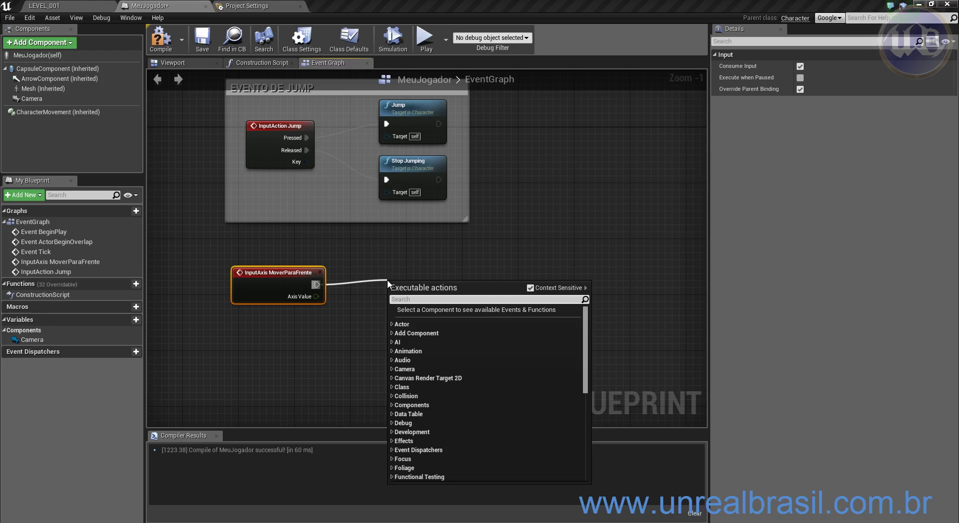
pyautogui.write('add mov')
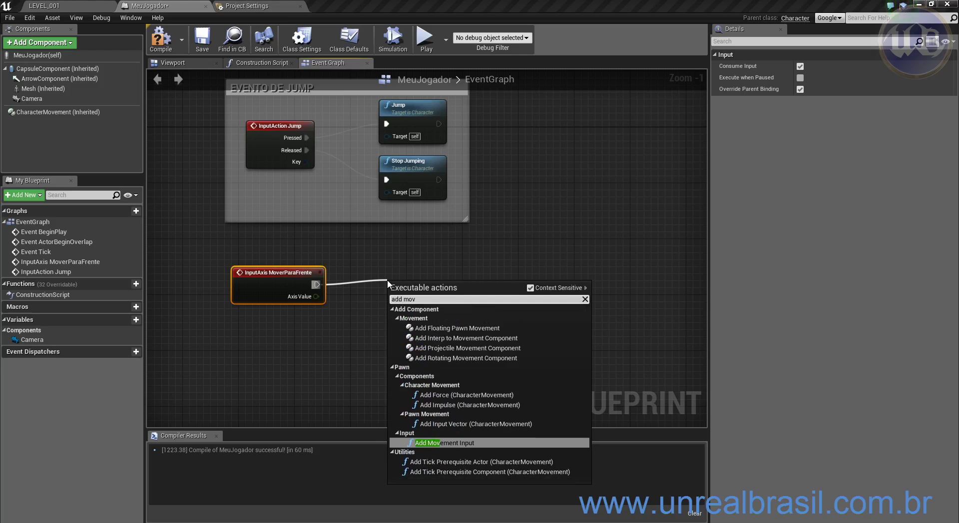
pyautogui.press('Return')
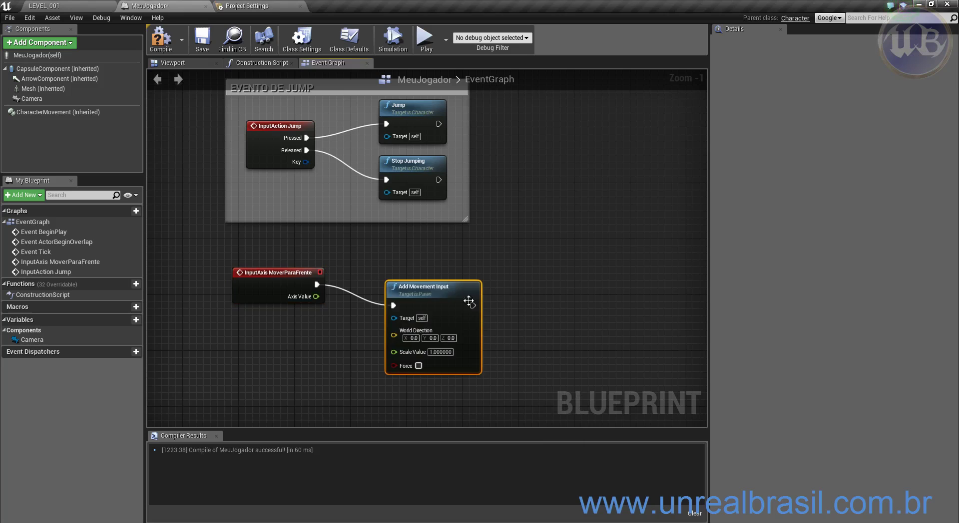
pyautogui.scroll(1, 465, 307)
pyautogui.moveTo(454, 265); pyautogui.dragTo(506, 230, button='right')
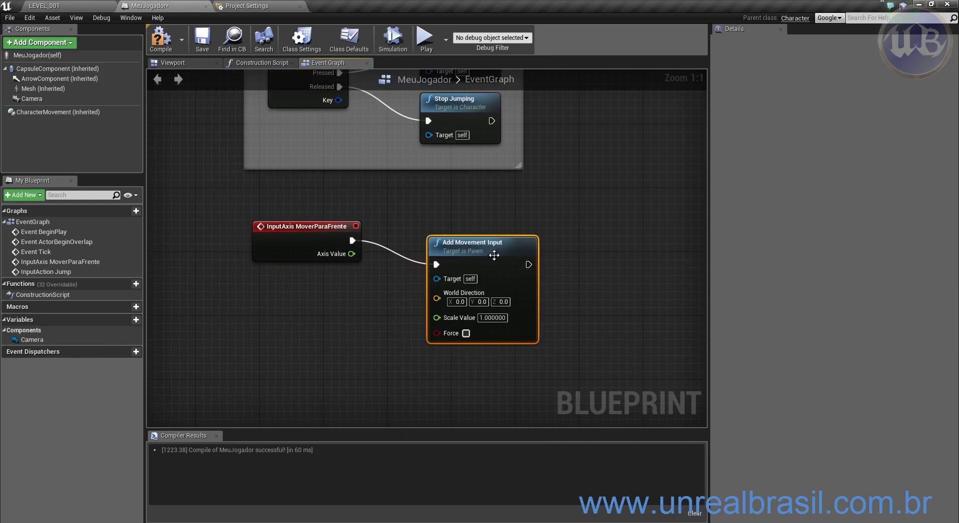
pyautogui.moveTo(493, 253); pyautogui.dragTo(500, 237)
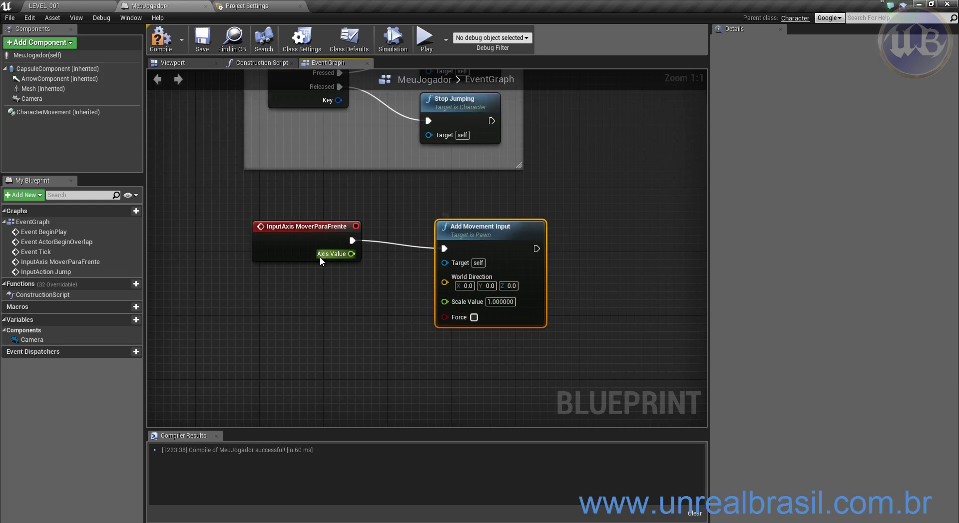
pyautogui.moveTo(352, 256); pyautogui.dragTo(444, 301)
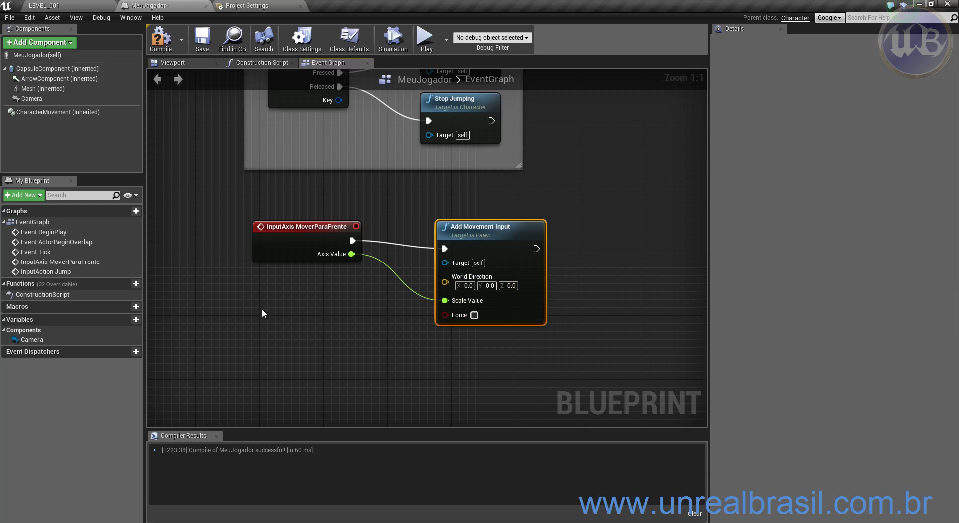
# - Add a Get Actor Forward Vector node below the axis event and connect its Return Value to the World Direction of Add Movement Input
pyautogui.rightClick(231, 286)
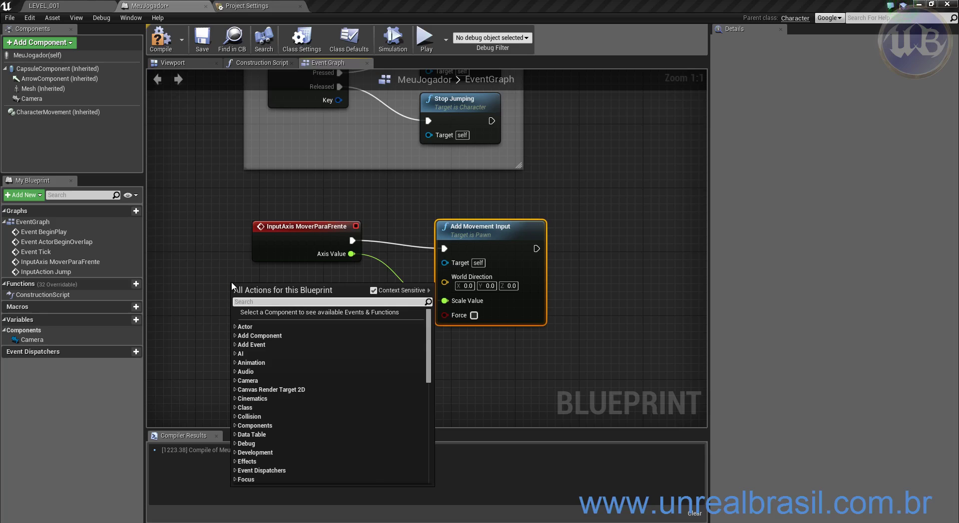
pyautogui.write('get ac')
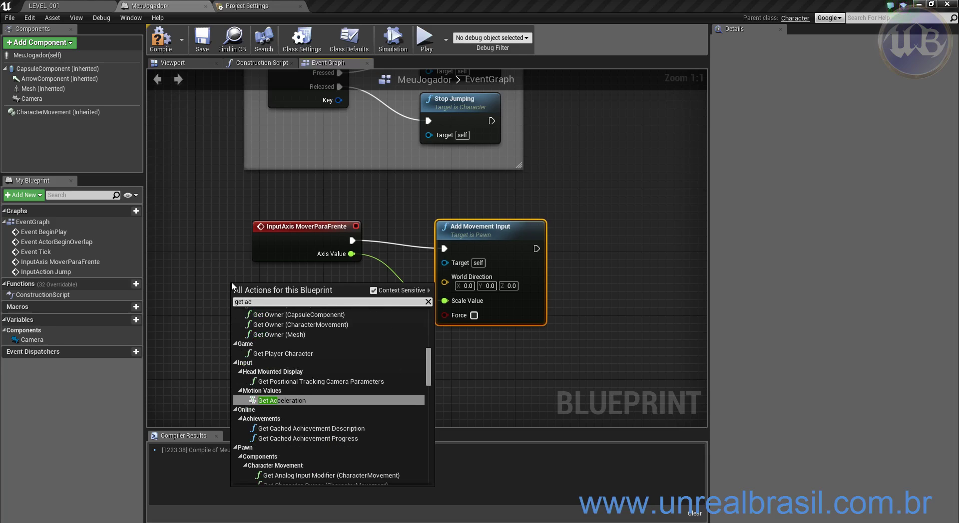
pyautogui.write('y')
pyautogui.press('BackSpace')
pyautogui.write('yt')
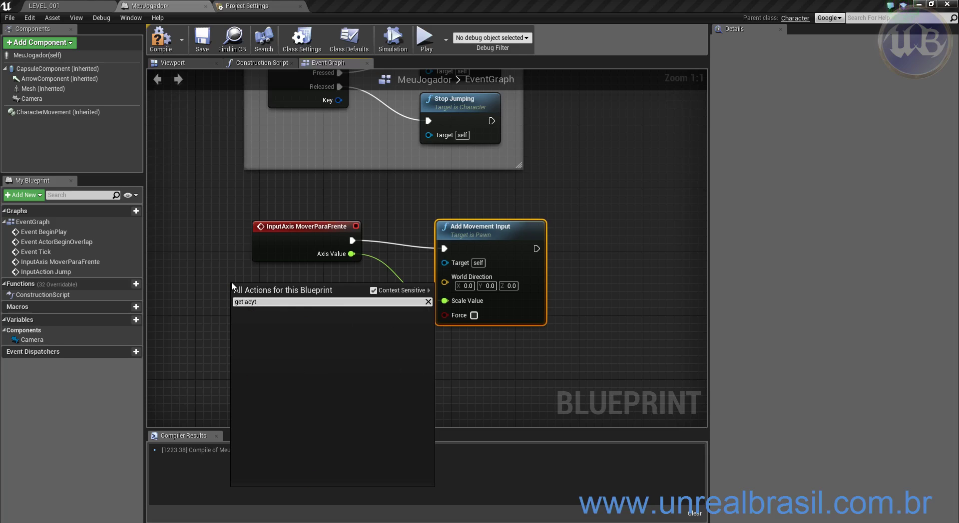
pyautogui.press('BackSpace')
pyautogui.press('BackSpace')
pyautogui.write('tor')
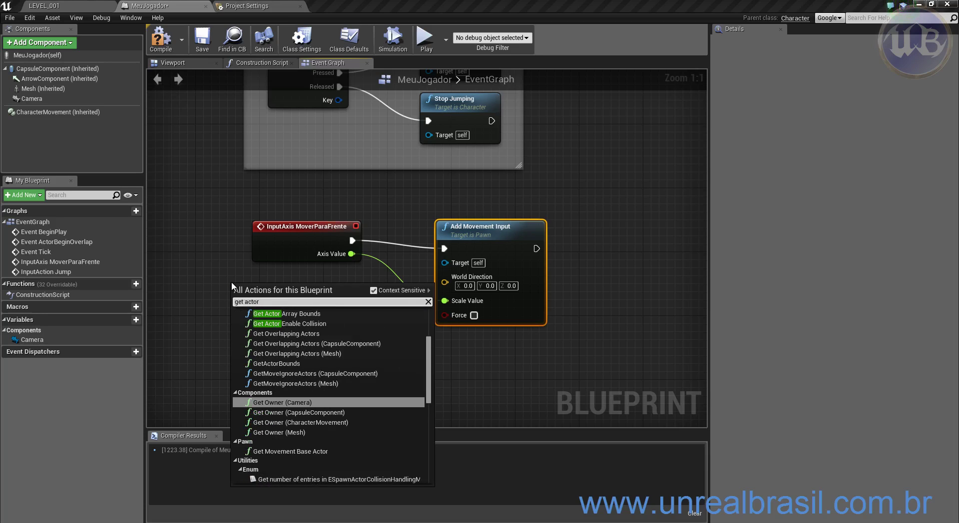
pyautogui.write(' fo')
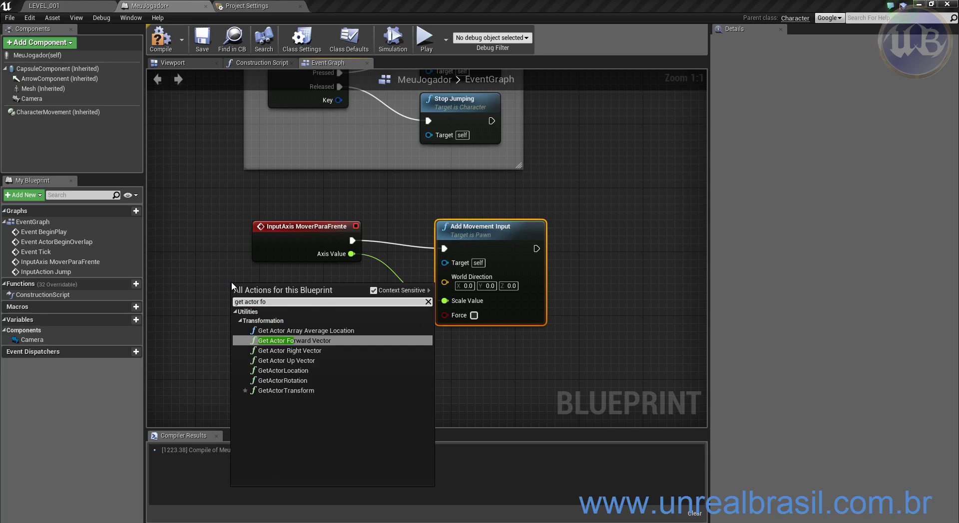
pyautogui.press('Return')
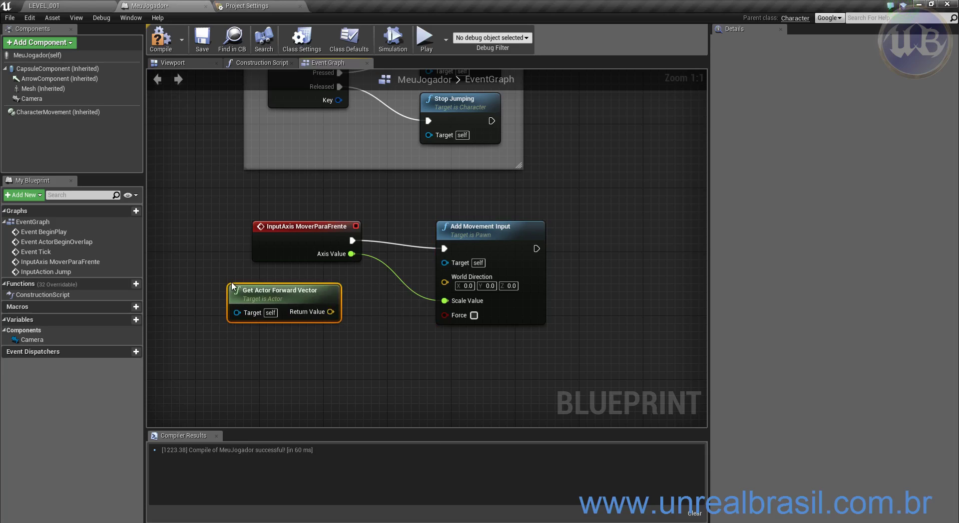
pyautogui.moveTo(288, 294); pyautogui.dragTo(446, 281)
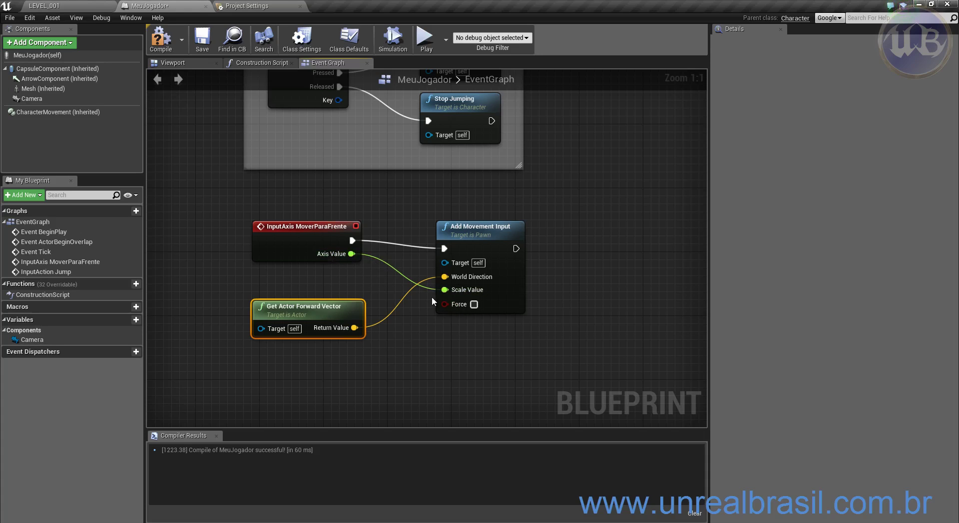
pyautogui.click(482, 246)
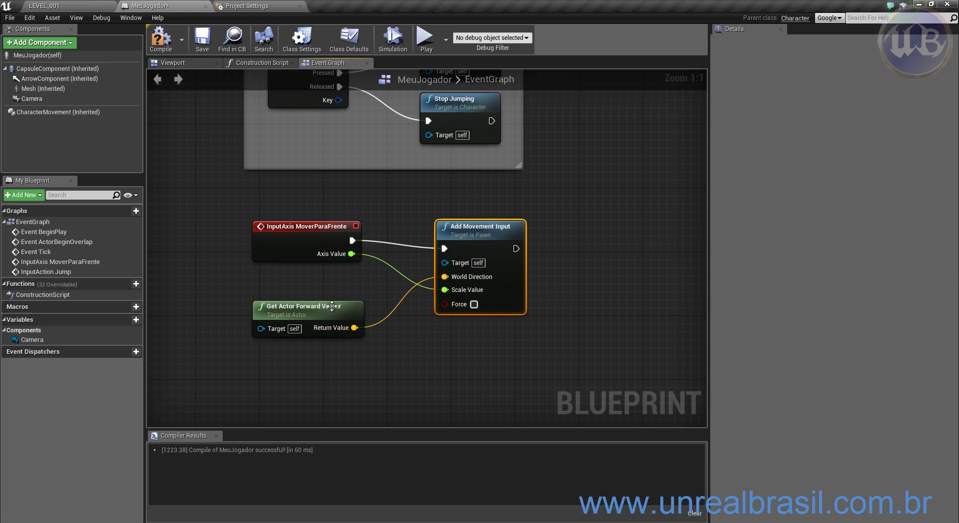
pyautogui.click(324, 311)
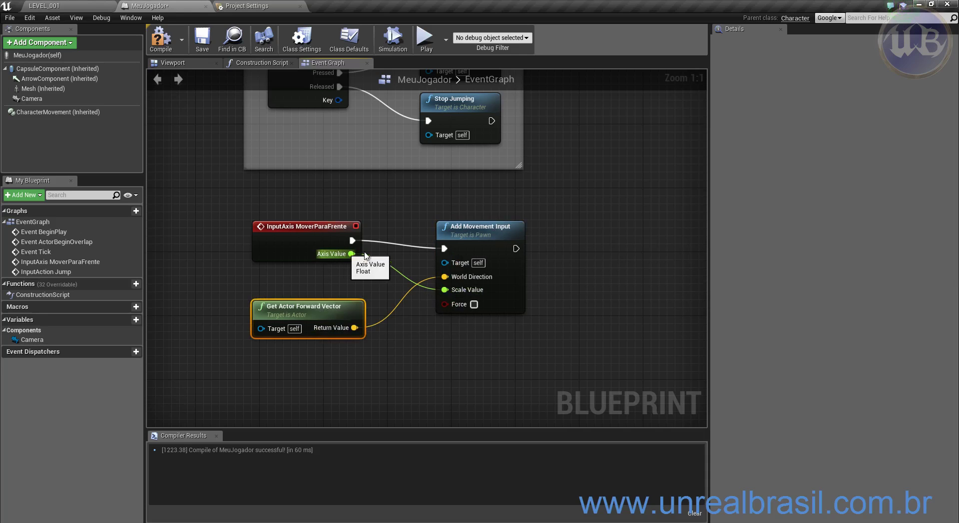
pyautogui.click(492, 236)
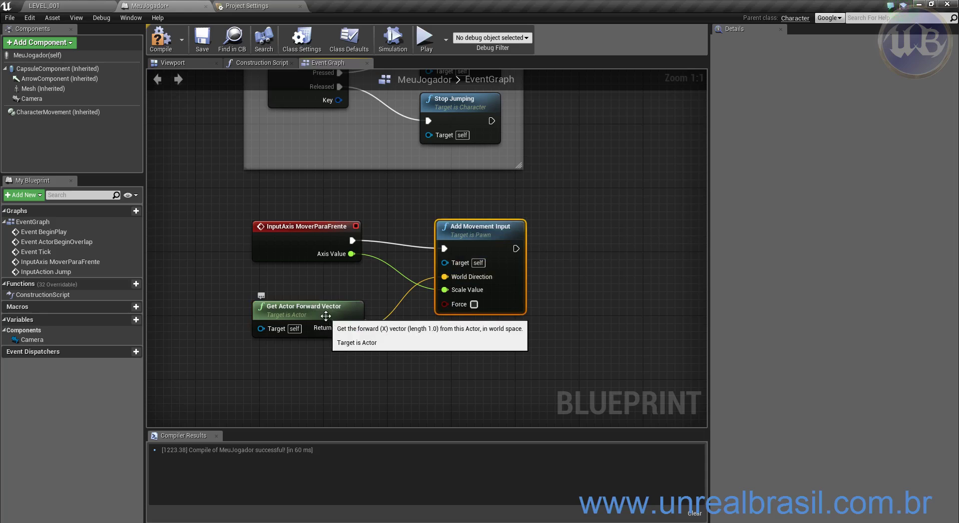
pyautogui.click(341, 308)
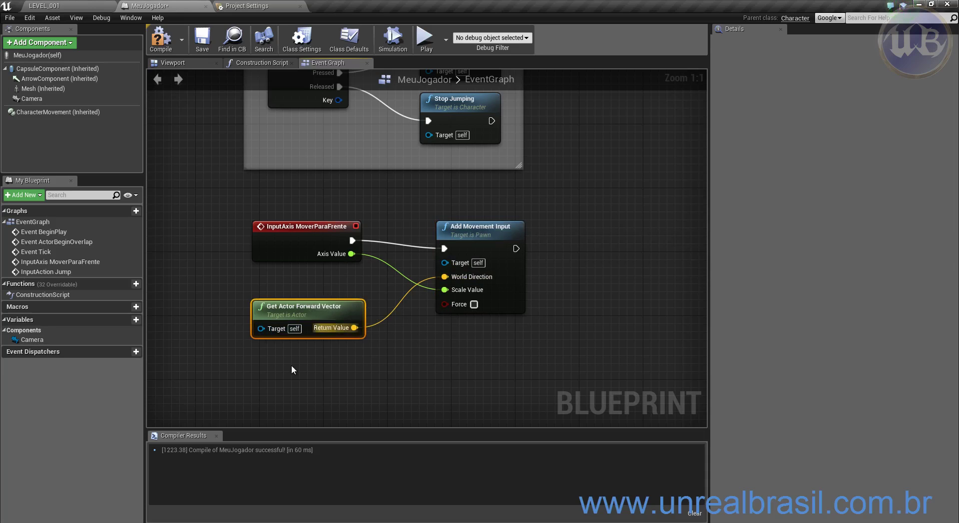
# - Compile the MeuJogador Blueprint and start a game preview to test the forward movement
pyautogui.click(160, 39)
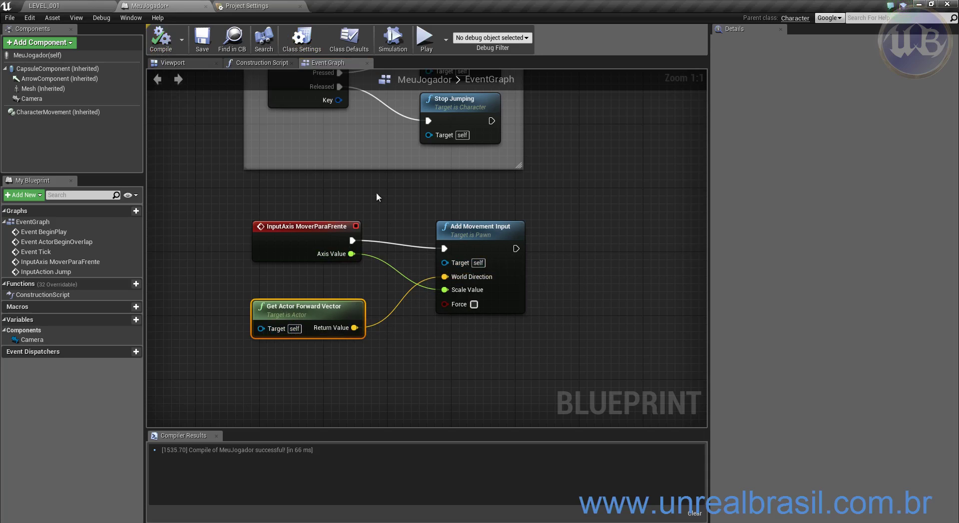
pyautogui.click(425, 40)
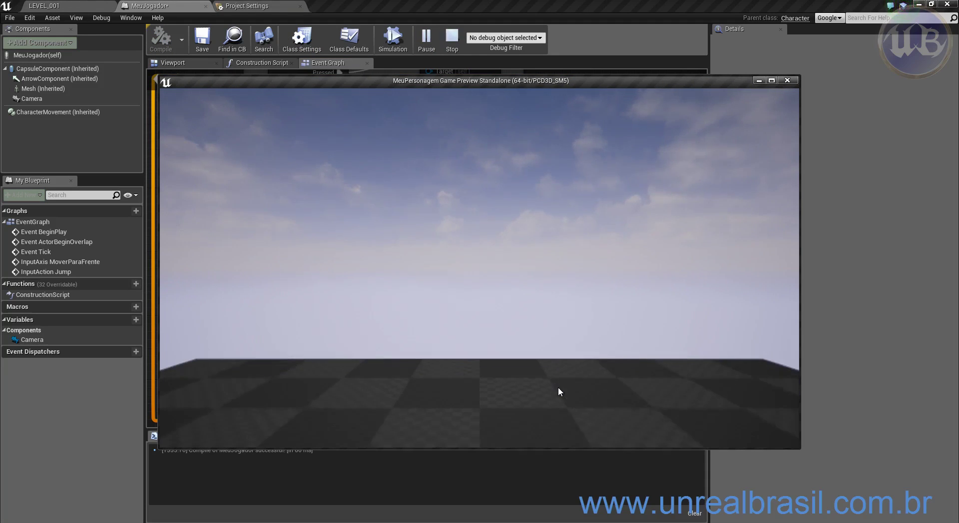
# - Test the character's forward and backward movement in the game preview, and end the preview
pyautogui.press('w')
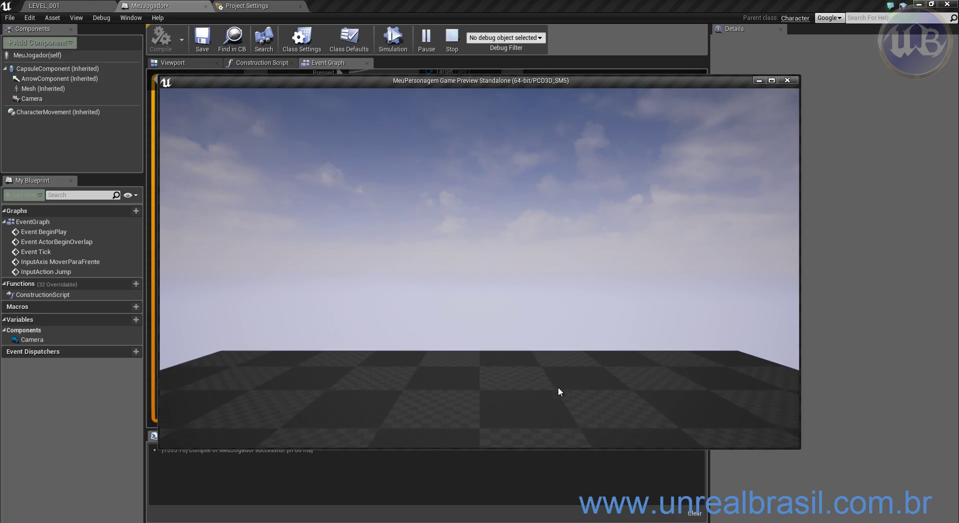
pyautogui.press('w')
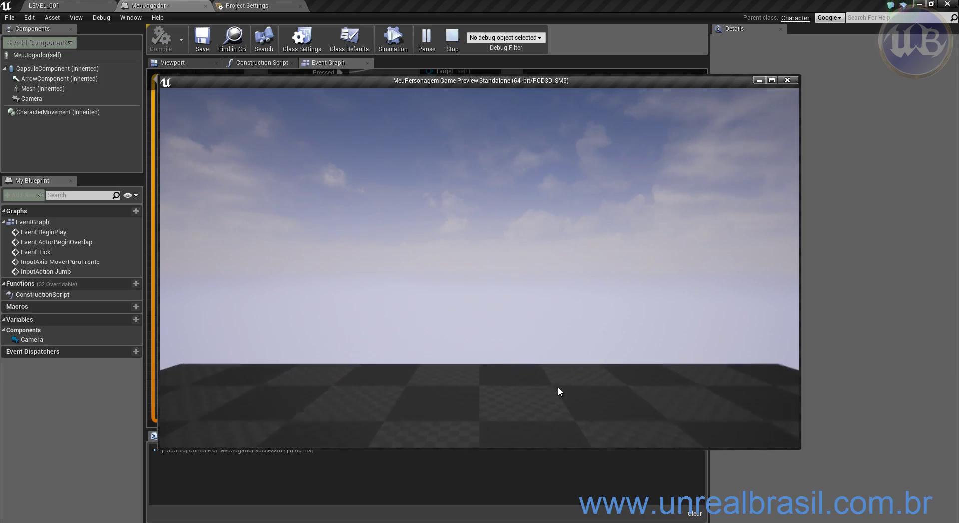
pyautogui.press('s')
pyautogui.press('w')
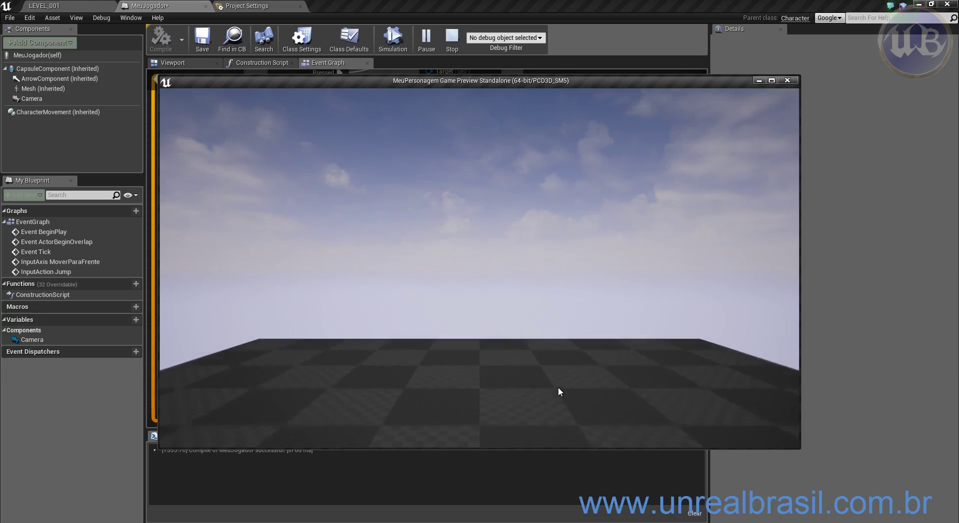
pyautogui.press('s')
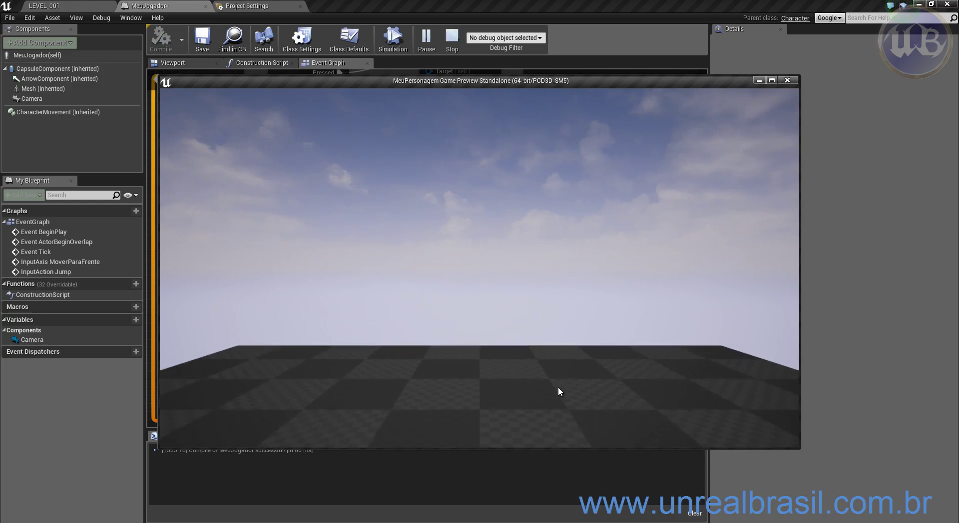
pyautogui.press('w')
pyautogui.press('s')
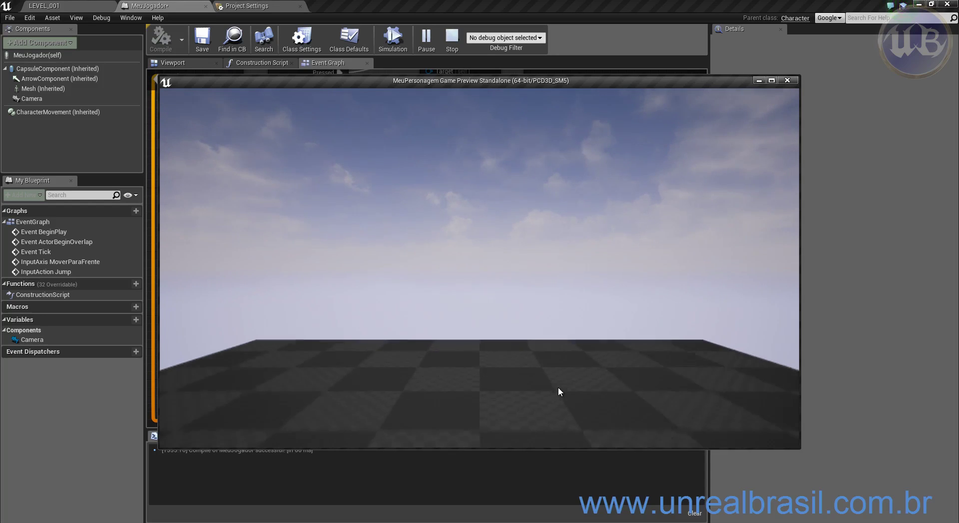
pyautogui.press('w')
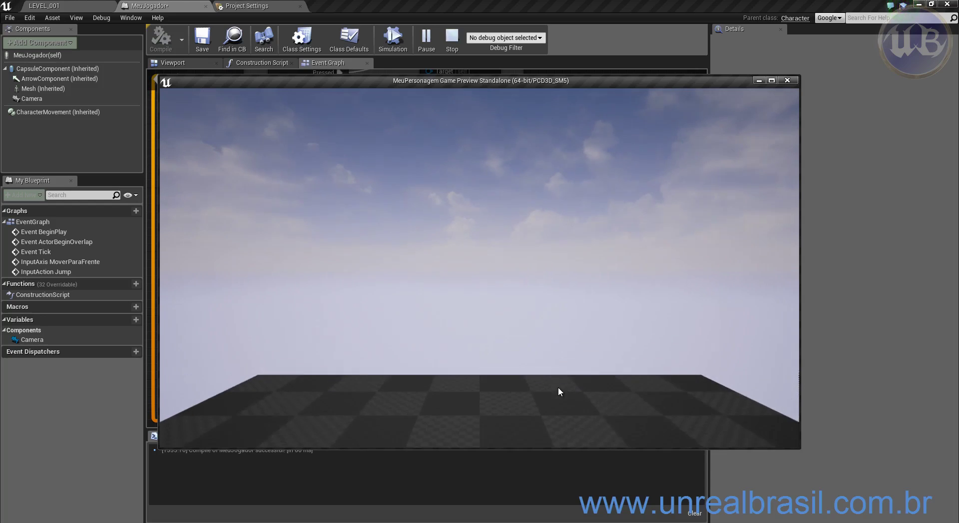
pyautogui.press('s')
pyautogui.press('w')
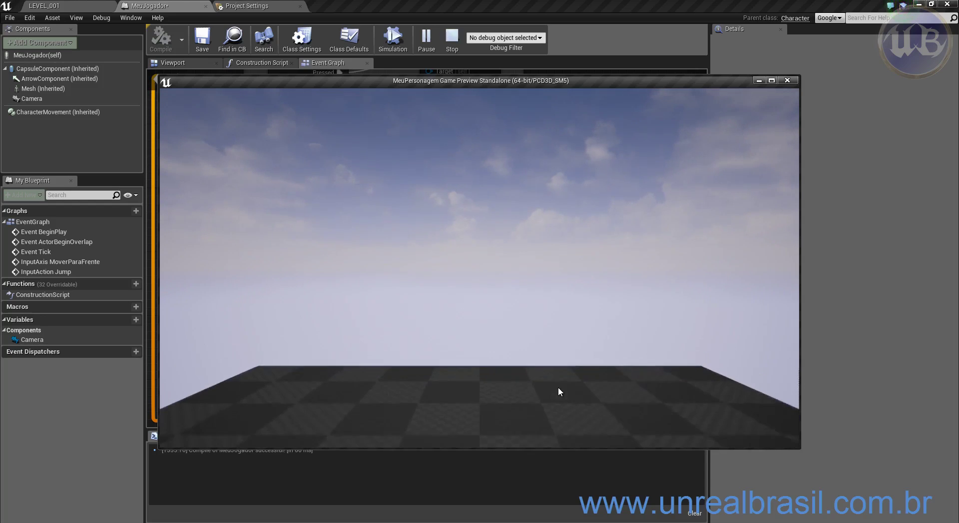
pyautogui.press('w')
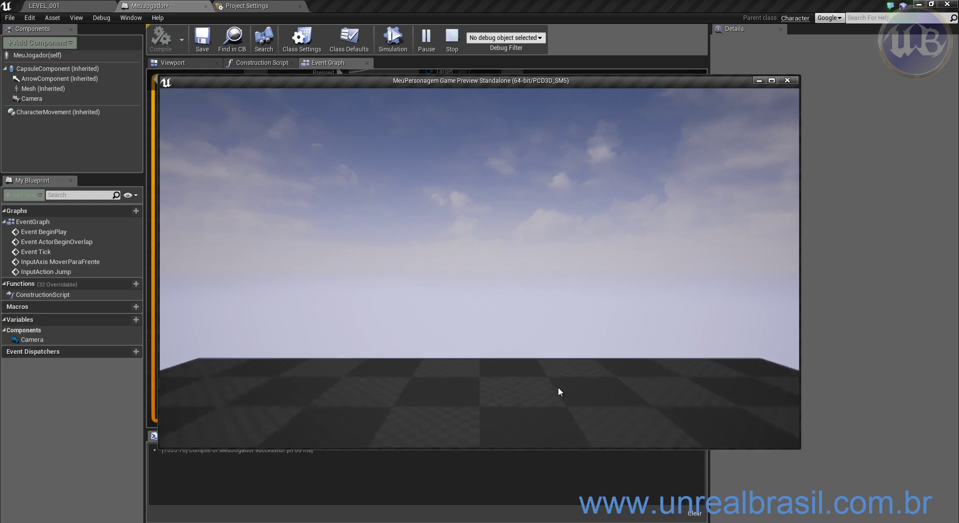
pyautogui.press('s')
pyautogui.press('w')
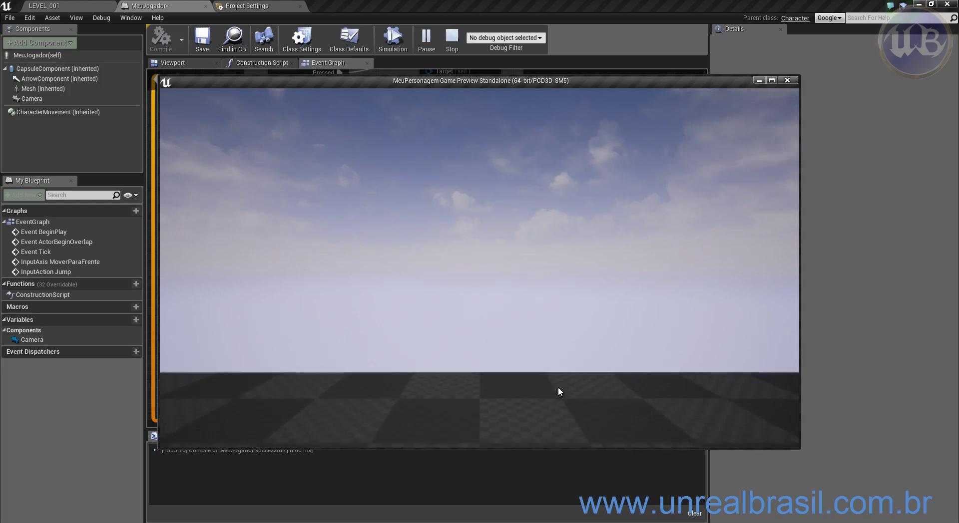
pyautogui.press('s')
pyautogui.press('w')
pyautogui.press('s')
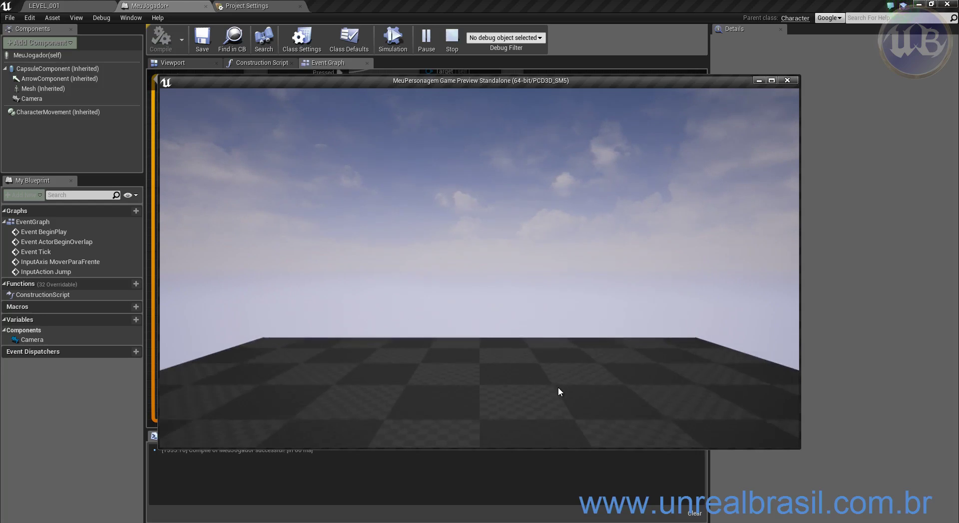
pyautogui.press('w')
pyautogui.press('s')
pyautogui.press('w')
pyautogui.press('s')
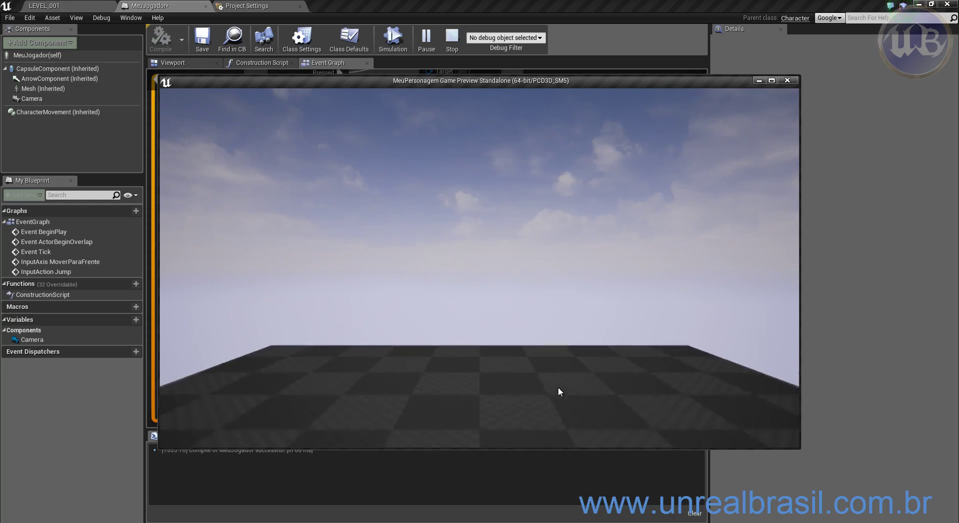
pyautogui.press('Escape')
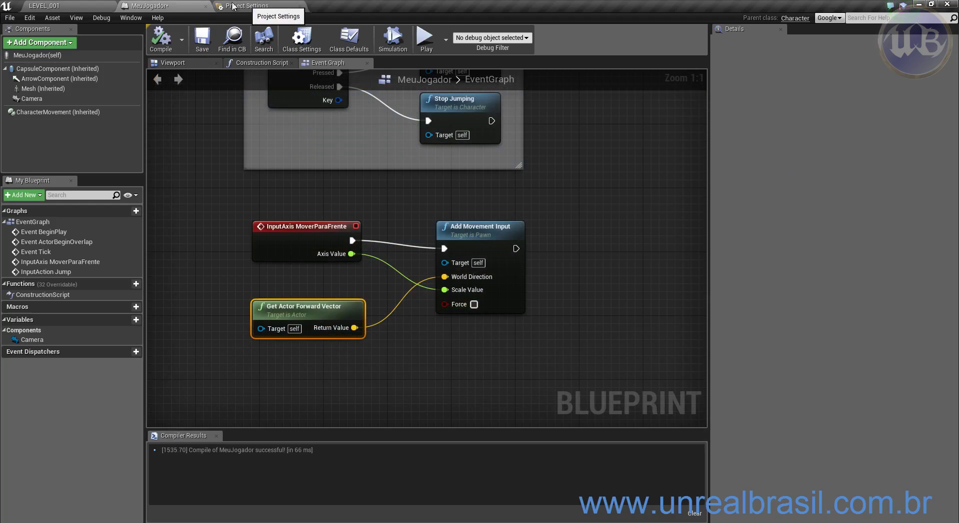
# - Add a second axis mapping named MoverLateral in the project's input settings
pyautogui.click(252, 5)
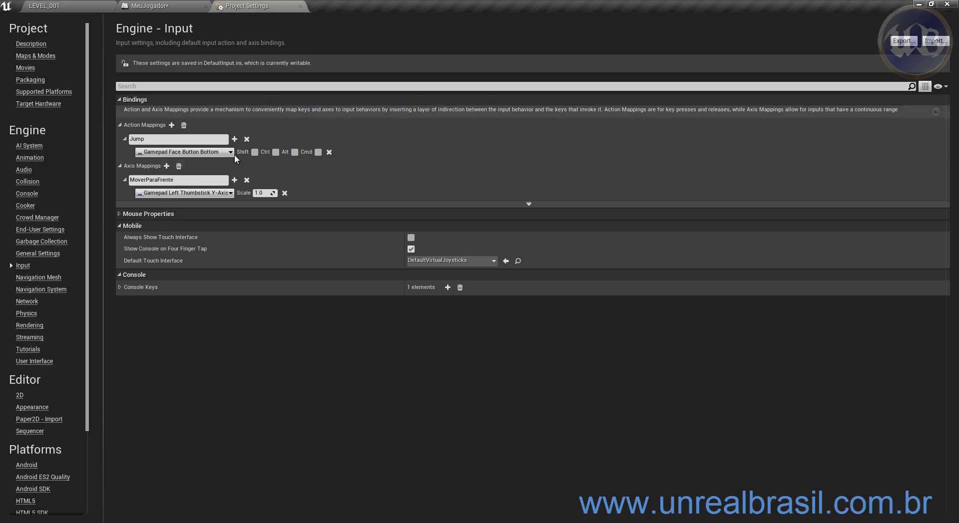
pyautogui.click(167, 166)
pyautogui.click(148, 210)
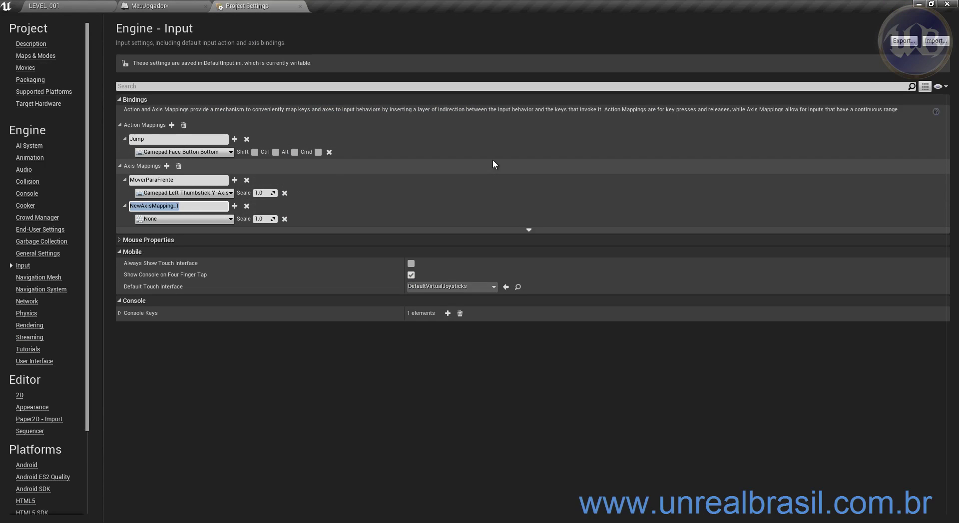
pyautogui.write('MoverLateral')
pyautogui.press('Return')
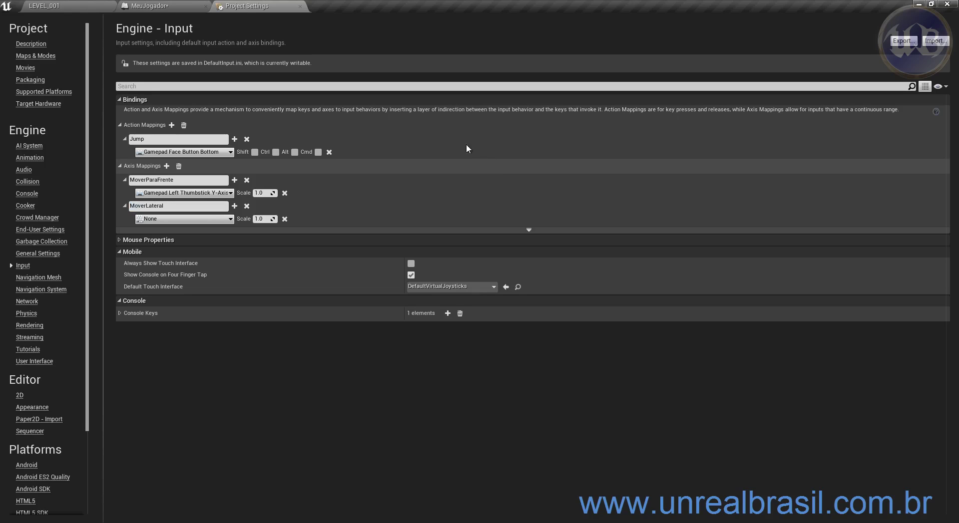
# - Bind the MoverLateral axis mapping to Gamepad Left Thumbstick X-Axis
pyautogui.click(205, 219)
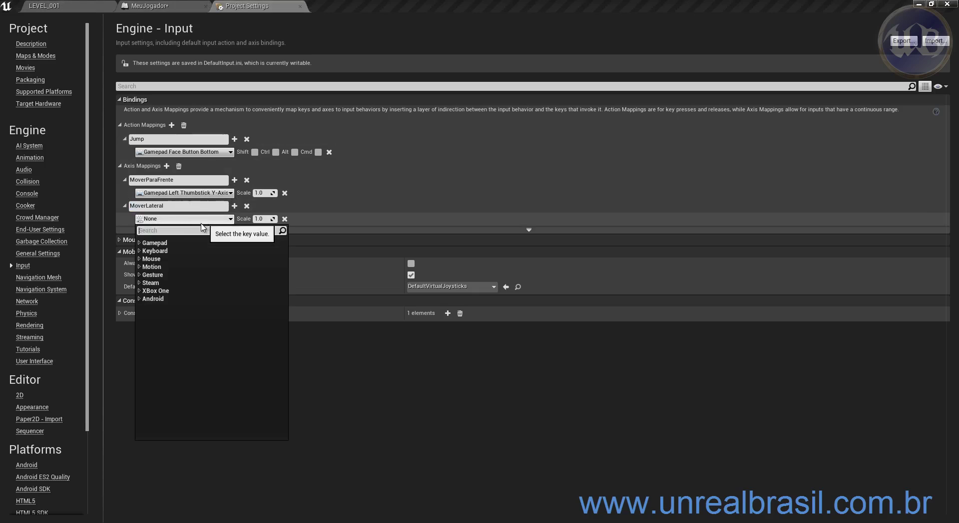
pyautogui.write('game')
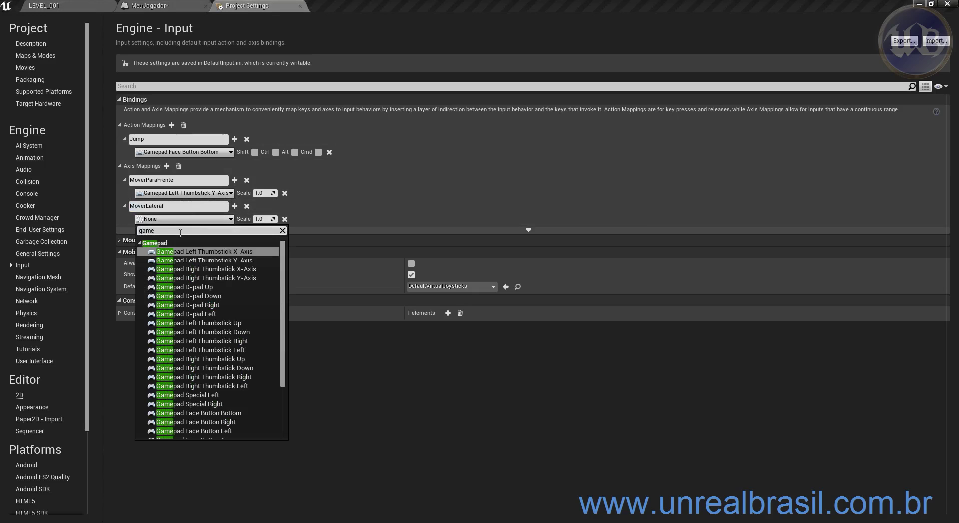
pyautogui.write('pad left')
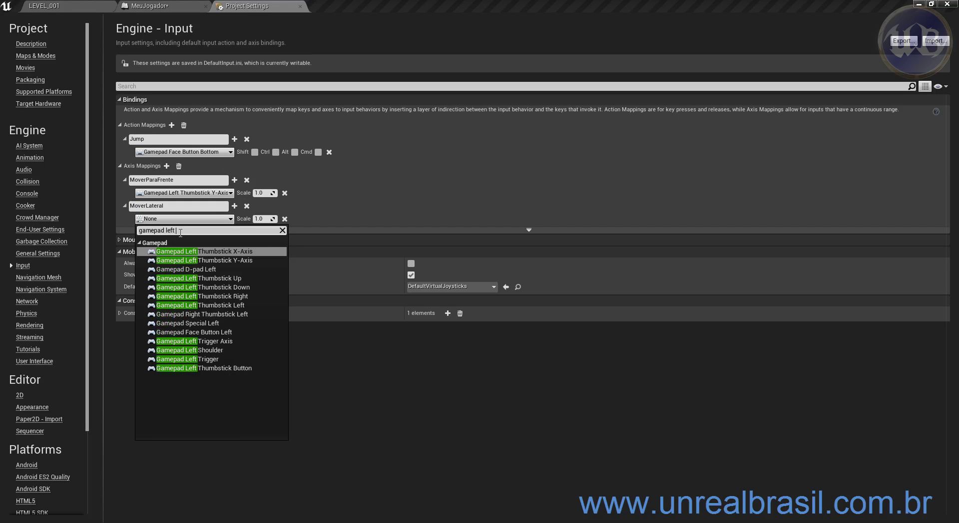
pyautogui.write(' t')
pyautogui.press('Return')
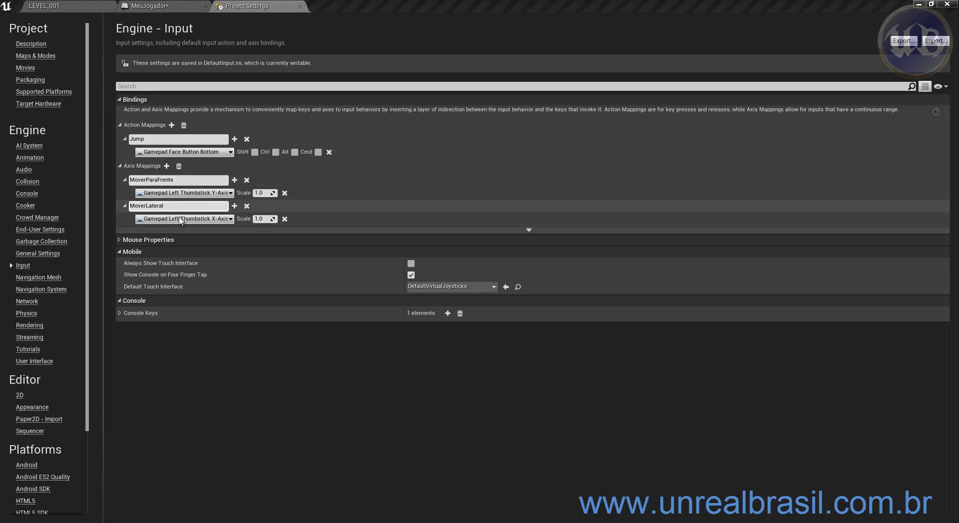
# - Add the MoverLateral axis event to the MeuJogador event graph, below the Get Actor Forward Vector node
pyautogui.click(170, 7)
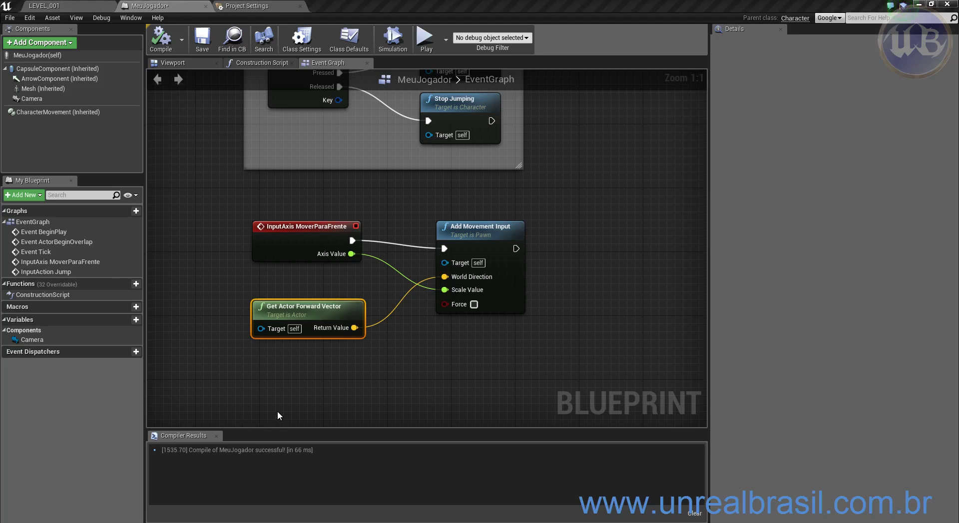
pyautogui.moveTo(281, 353); pyautogui.dragTo(247, 285, button='right')
pyautogui.click(246, 137)
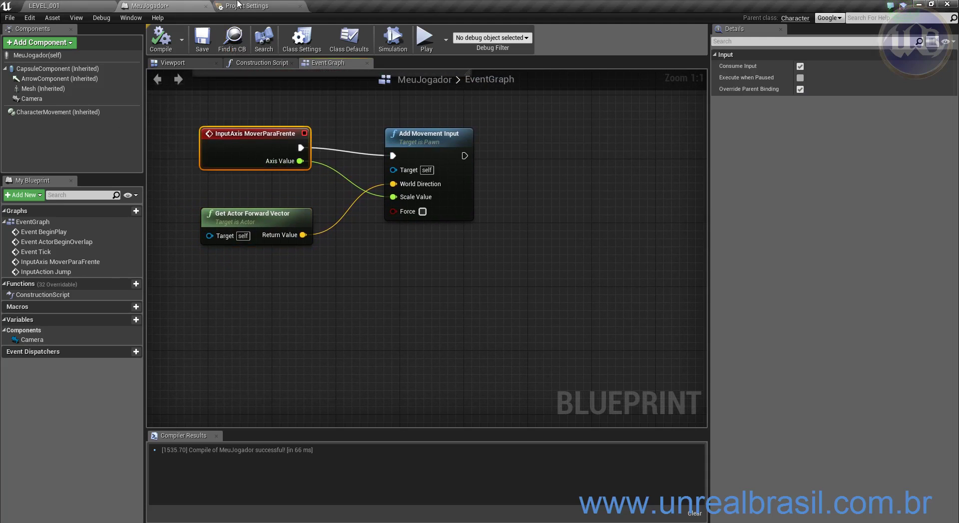
pyautogui.click(246, 5)
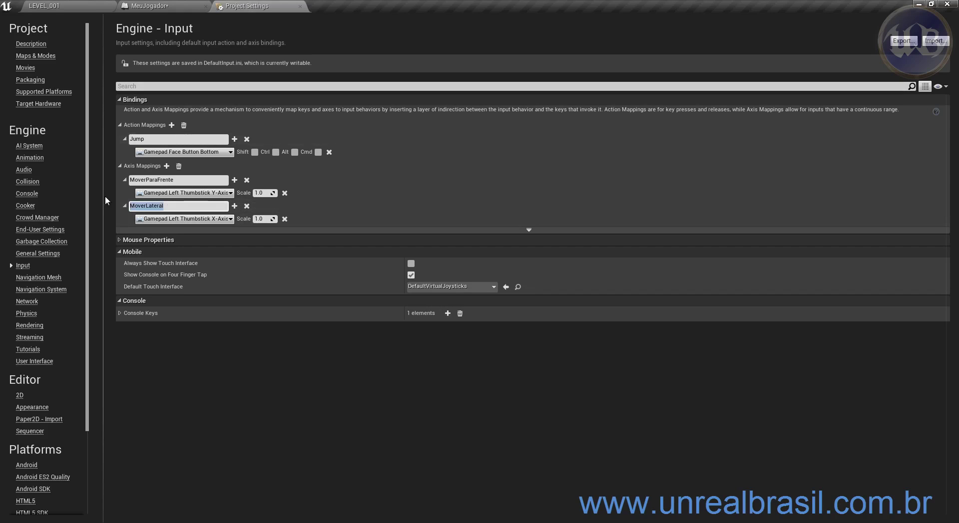
pyautogui.click(150, 6)
pyautogui.rightClick(246, 343)
pyautogui.write('mover')
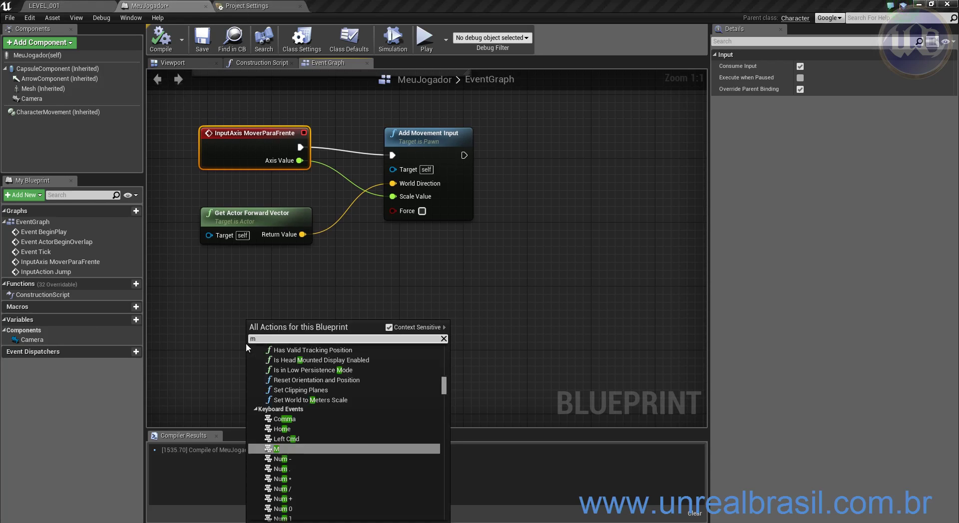
pyautogui.press('Up')
pyautogui.press('Up')
pyautogui.press('Up')
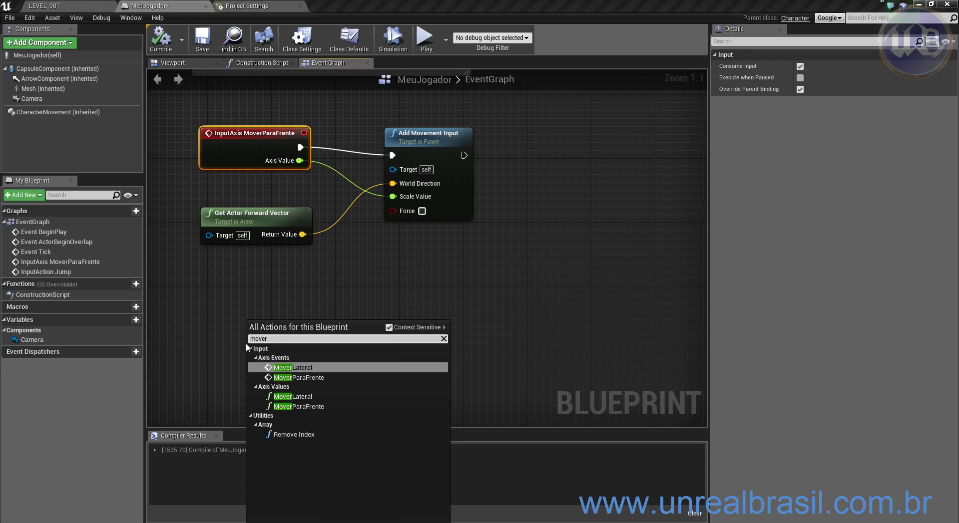
pyautogui.press('Return')
pyautogui.moveTo(272, 352); pyautogui.dragTo(268, 337)
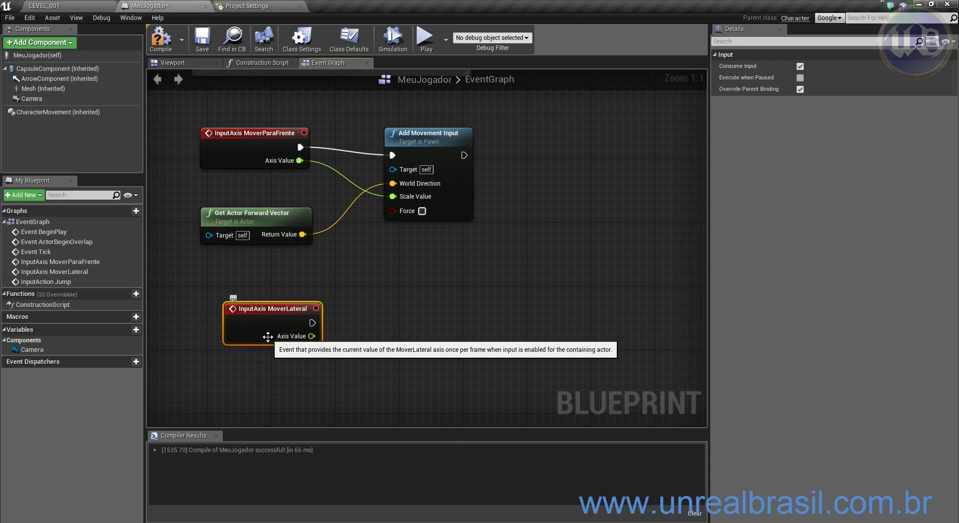
pyautogui.moveTo(274, 304); pyautogui.dragTo(259, 306)
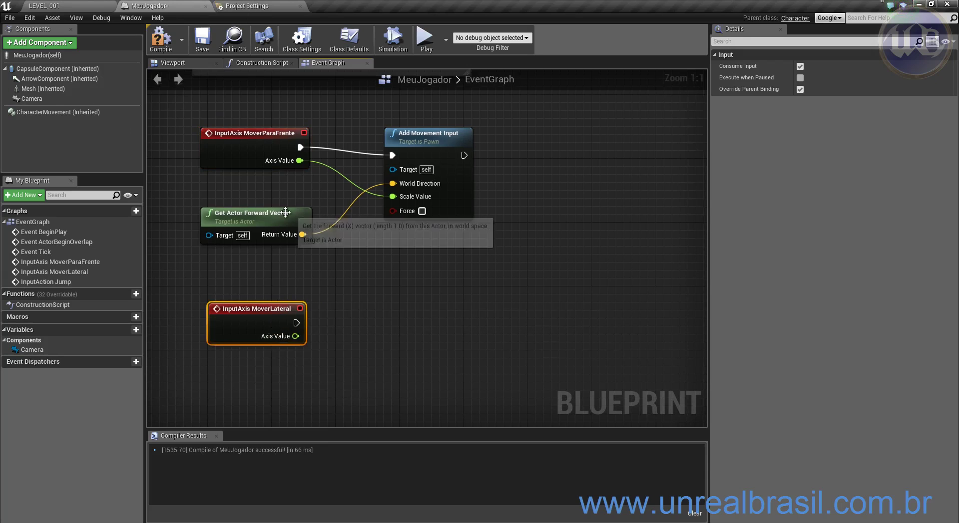
# - Add an Add Movement Input node executed by the MoverLateral event, and connect the event's Axis Value to its Scale Value
pyautogui.click(286, 212)
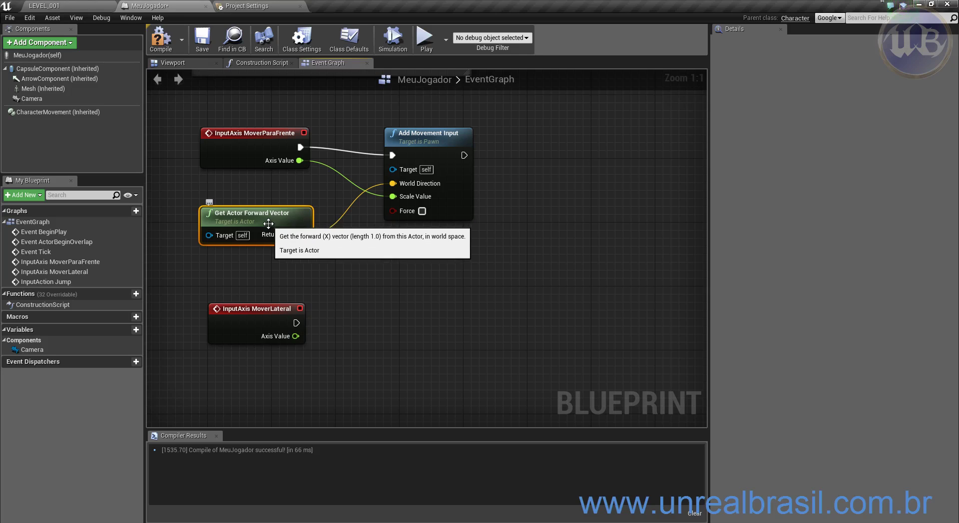
pyautogui.click(367, 345)
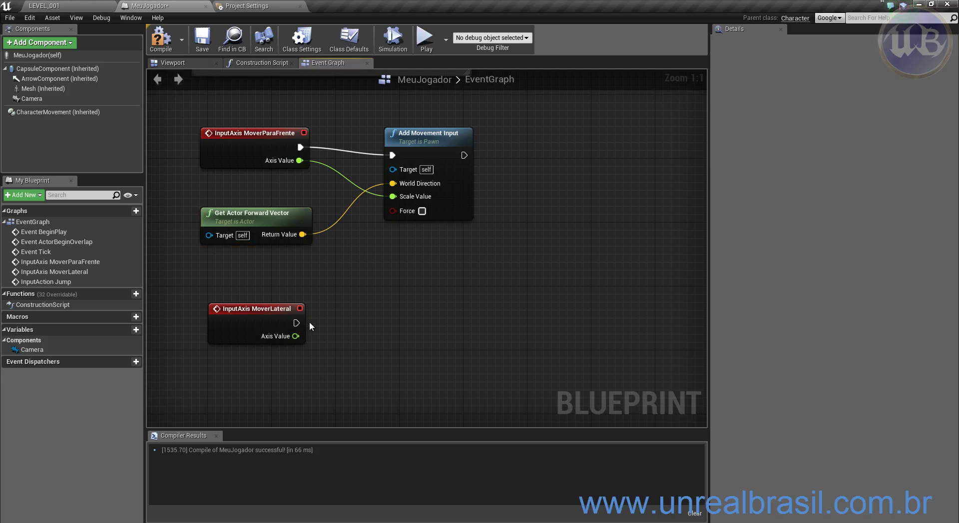
pyautogui.moveTo(296, 323); pyautogui.dragTo(365, 302)
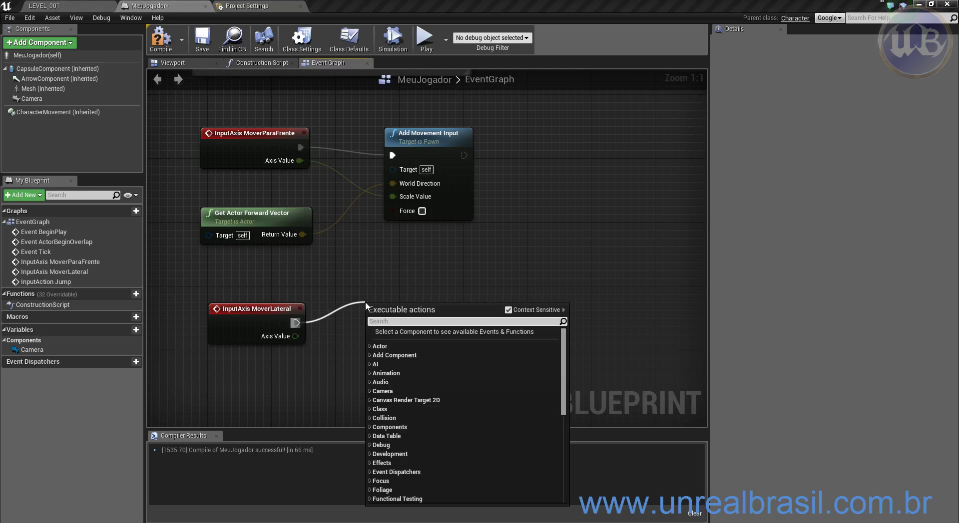
pyautogui.write('add mov')
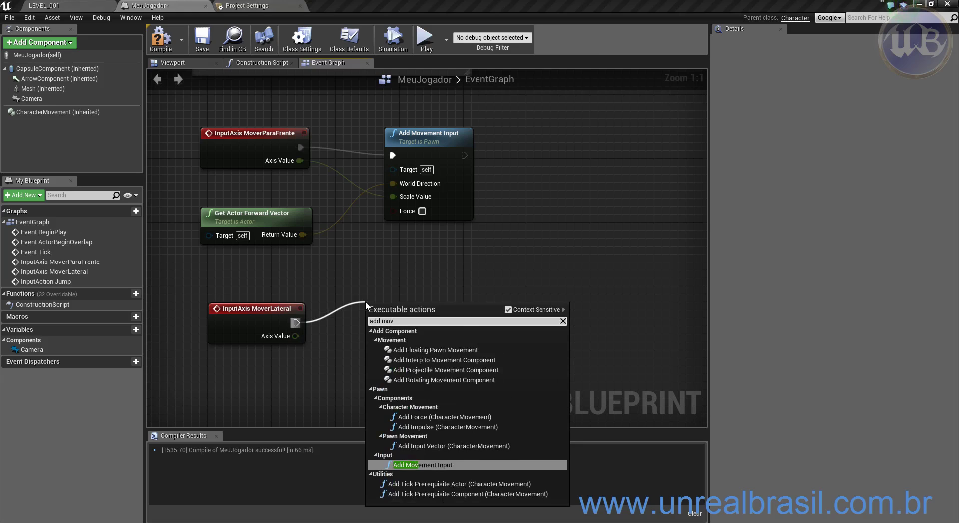
pyautogui.press('Return')
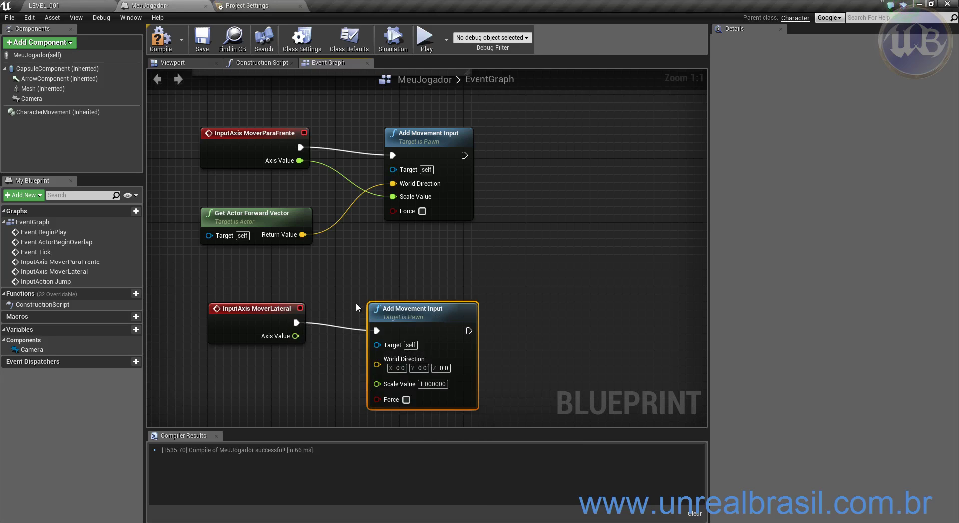
pyautogui.moveTo(422, 308); pyautogui.dragTo(430, 283)
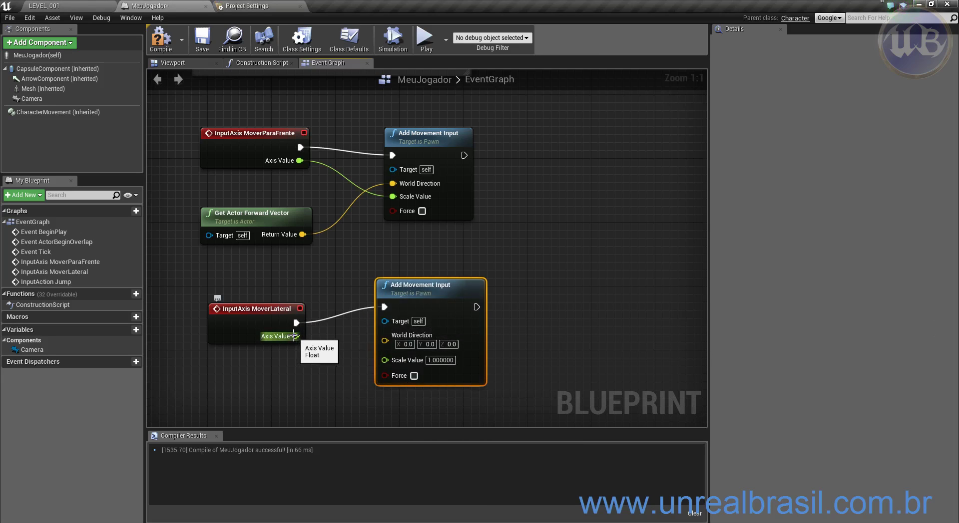
pyautogui.moveTo(293, 337); pyautogui.dragTo(384, 359)
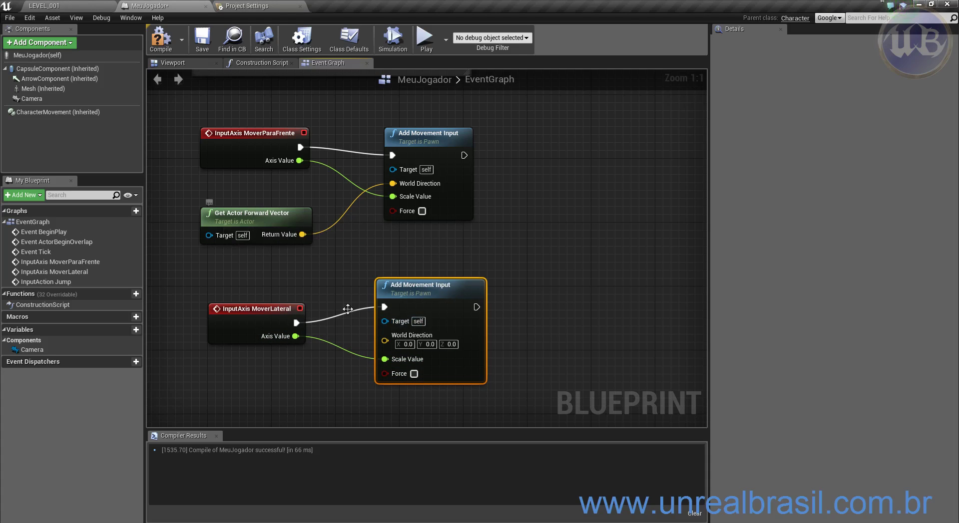
# - Add a Get Actor Right Vector node feeding World Direction on MoverLateral's Add Movement Input, align it under the event, and compile and save the blueprint
pyautogui.moveTo(271, 386); pyautogui.dragTo(293, 337, button='right')
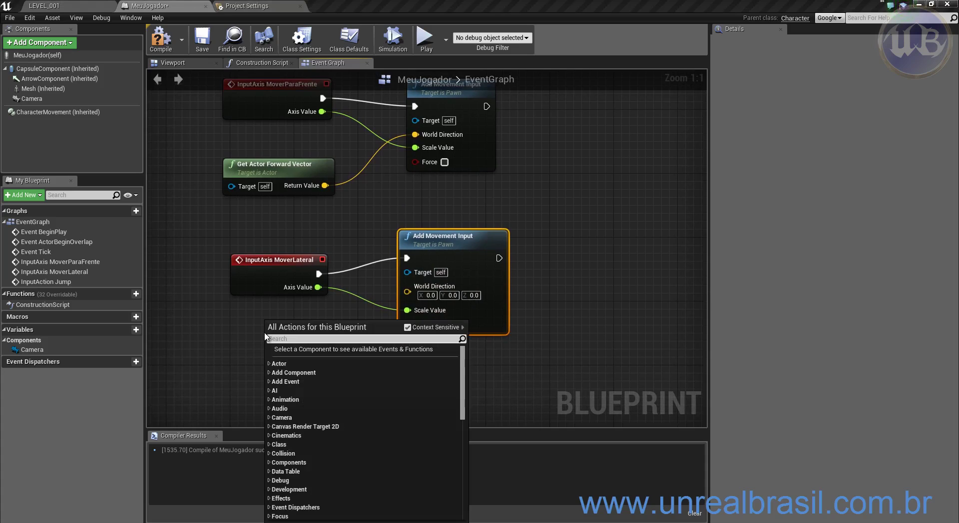
pyautogui.write('get act')
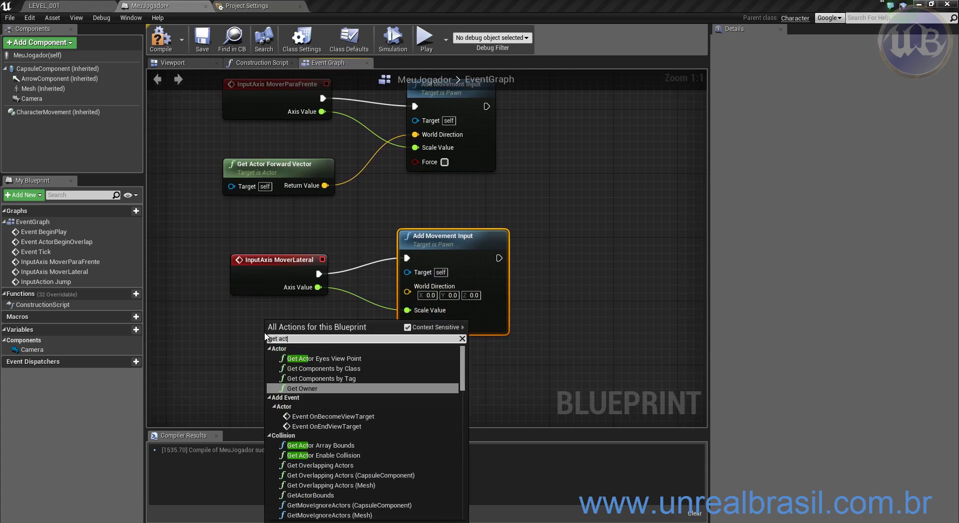
pyautogui.write('or righ')
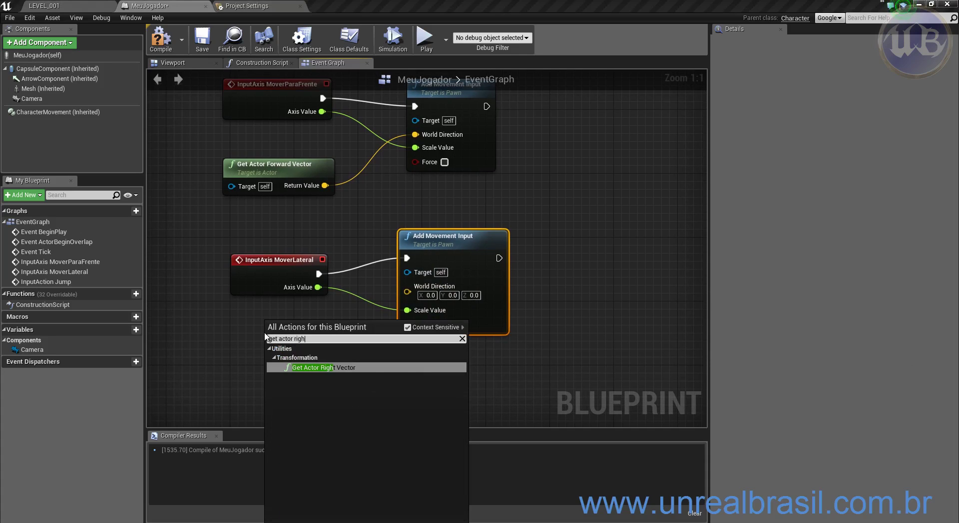
pyautogui.press('Return')
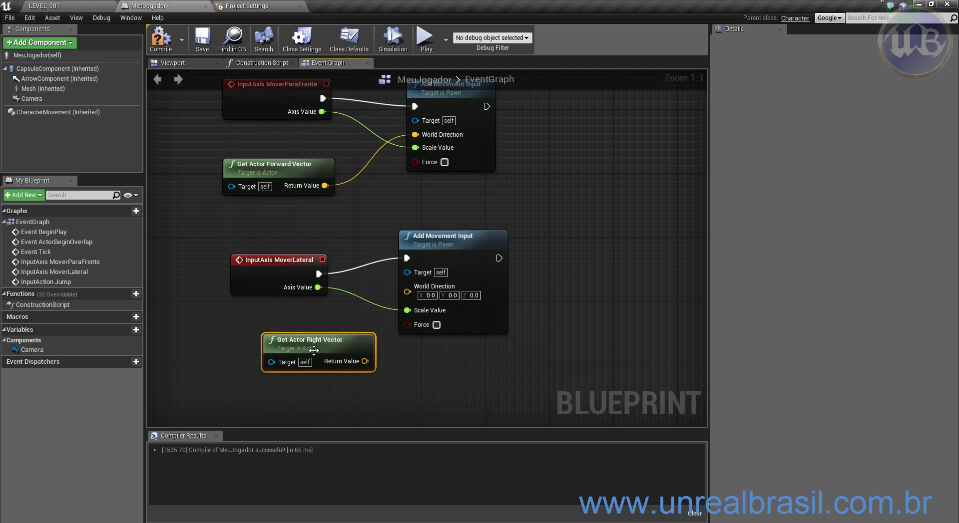
pyautogui.moveTo(365, 361); pyautogui.dragTo(407, 291)
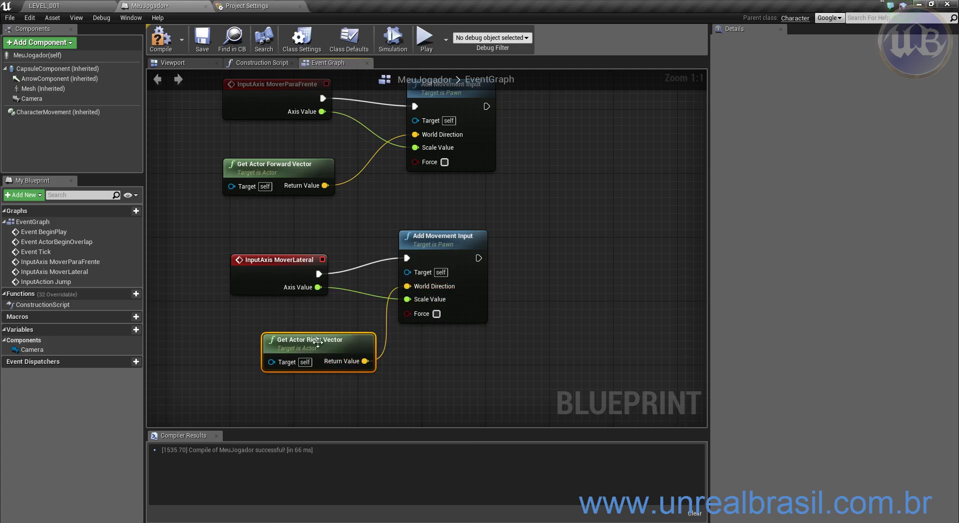
pyautogui.moveTo(318, 343); pyautogui.dragTo(285, 344)
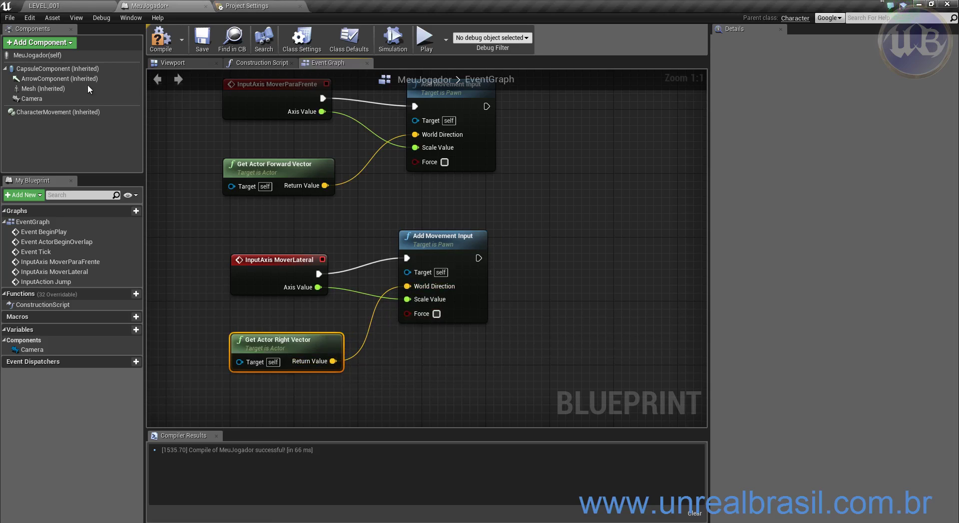
pyautogui.click(160, 40)
pyautogui.click(202, 40)
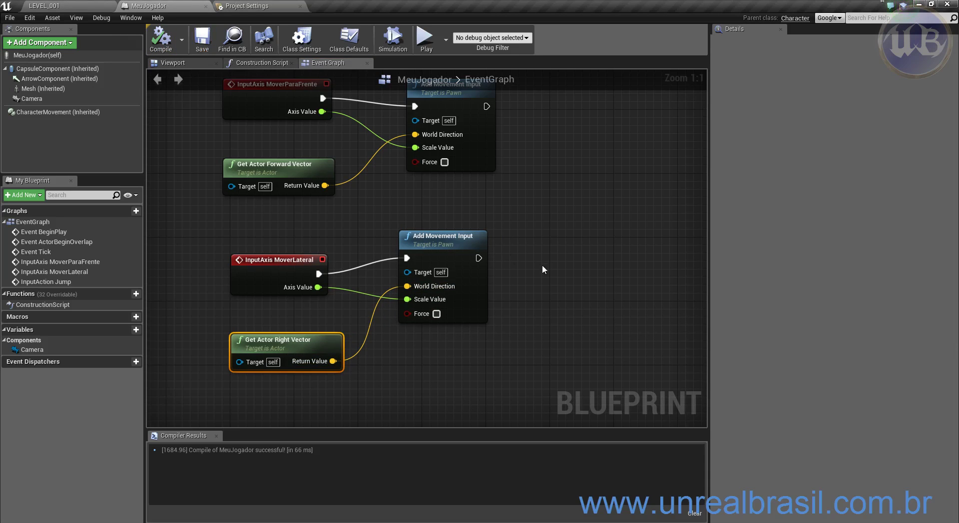
# - Play the level in a preview window to test the character's jump and its forward and sideways movement, and end the session
pyautogui.click(431, 45)
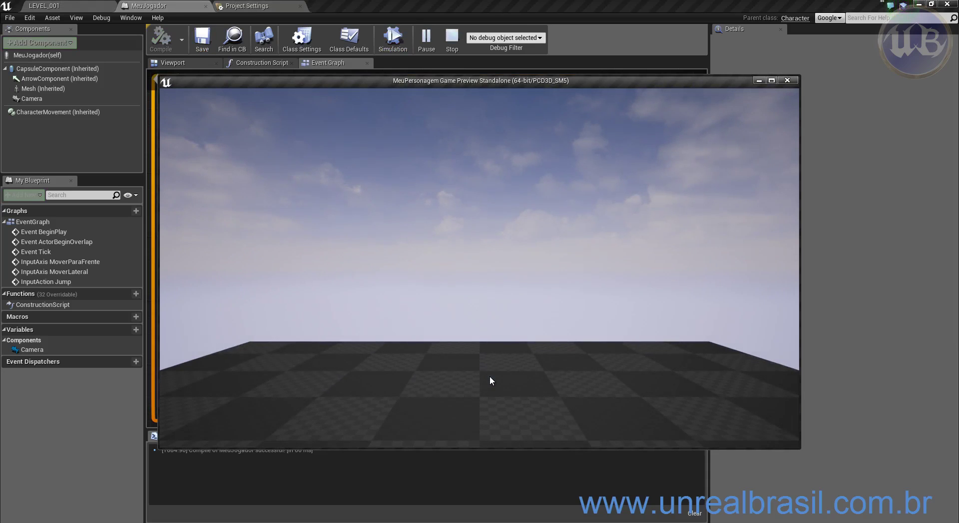
pyautogui.press('space')
pyautogui.press('a')
pyautogui.press('d')
pyautogui.press('w')
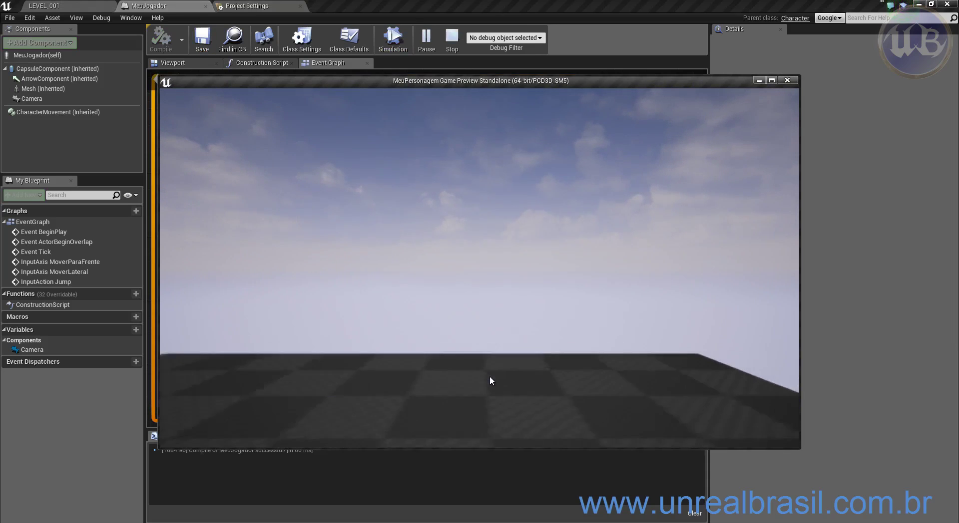
pyautogui.press('space')
pyautogui.press('a')
pyautogui.press('d')
pyautogui.press('space')
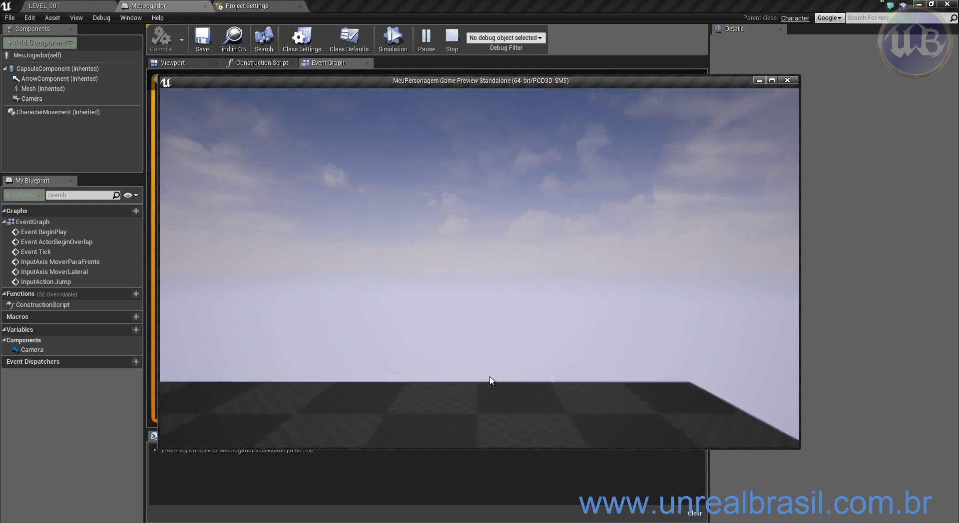
pyautogui.press('a')
pyautogui.press('d')
pyautogui.press('w')
pyautogui.press('s')
pyautogui.press('a')
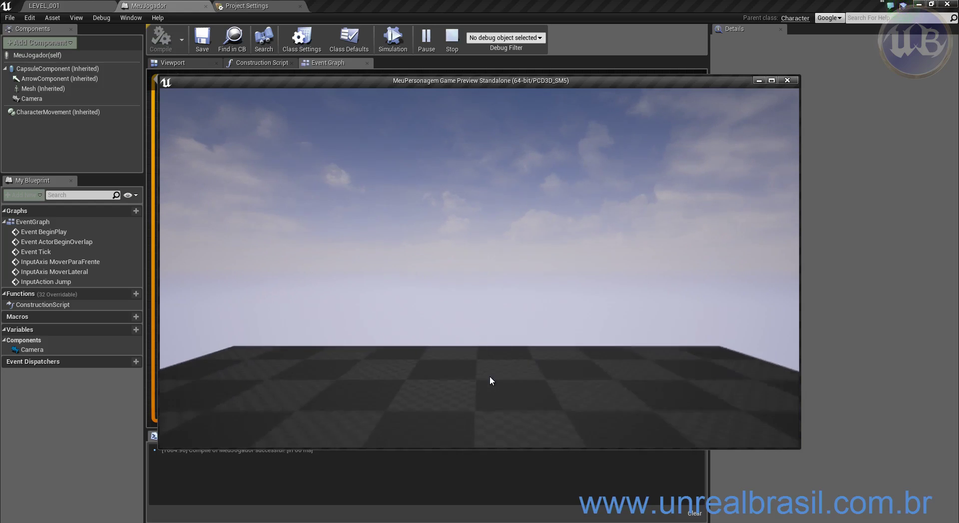
pyautogui.press('d')
pyautogui.press('w')
pyautogui.press('a')
pyautogui.press('s')
pyautogui.press('d')
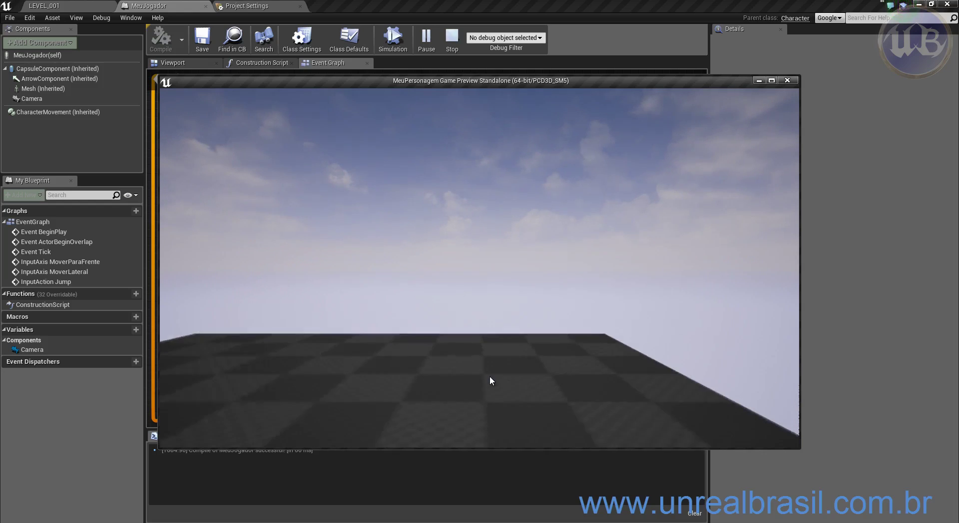
pyautogui.press('w')
pyautogui.press('a')
pyautogui.press('s')
pyautogui.press('d')
pyautogui.press('w')
pyautogui.press('a')
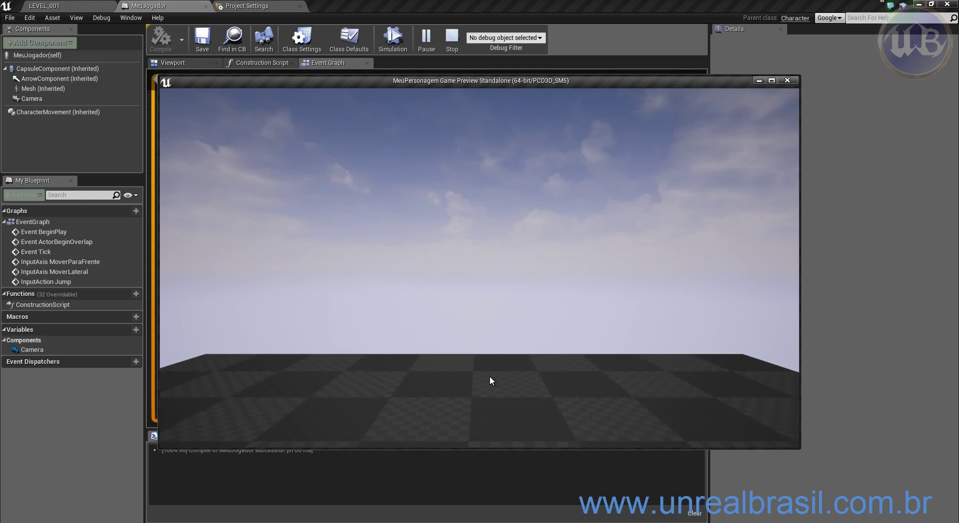
pyautogui.press('s')
pyautogui.press('d')
pyautogui.press('w')
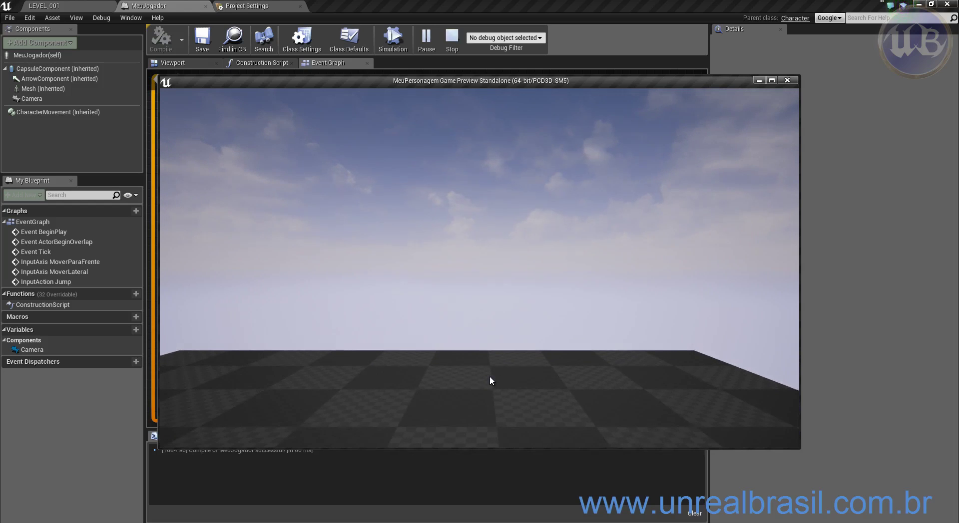
pyautogui.press('space')
pyautogui.press('space')
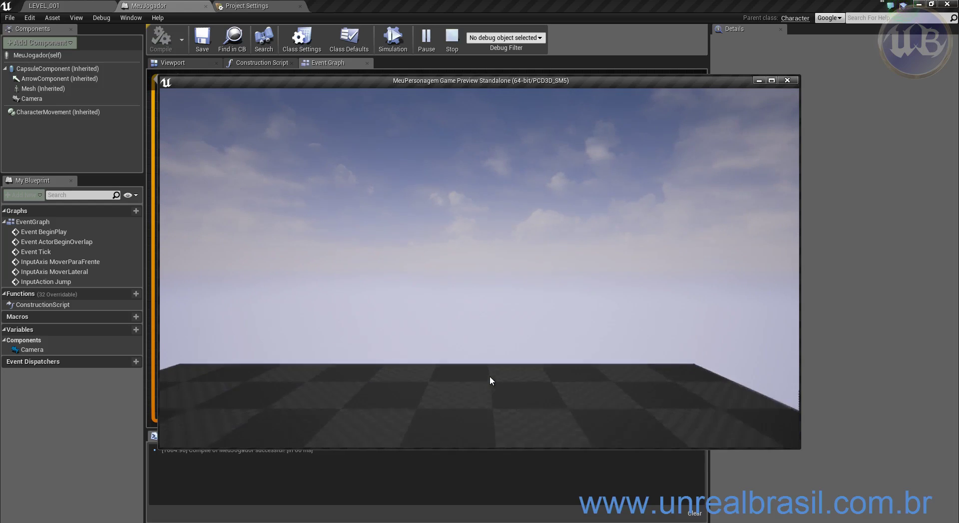
pyautogui.press('space')
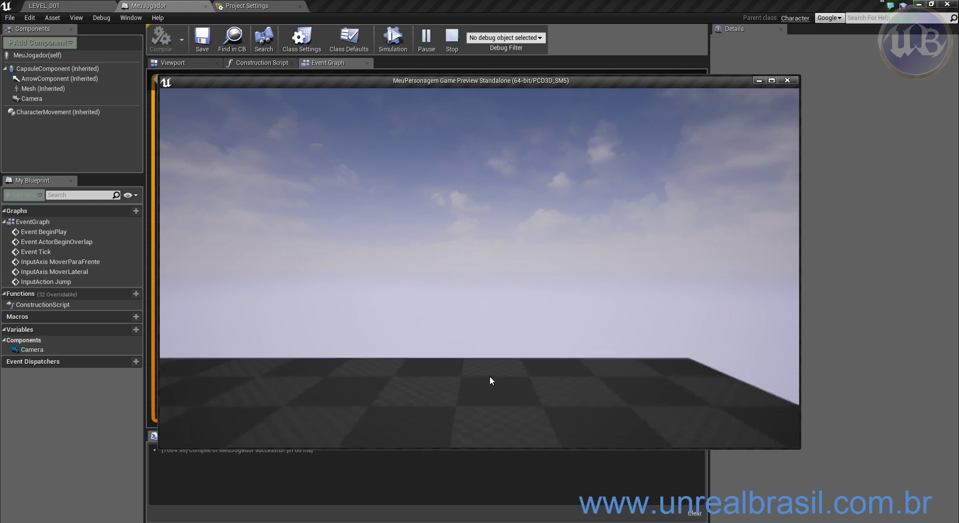
pyautogui.press('a')
pyautogui.press('d')
pyautogui.press('space')
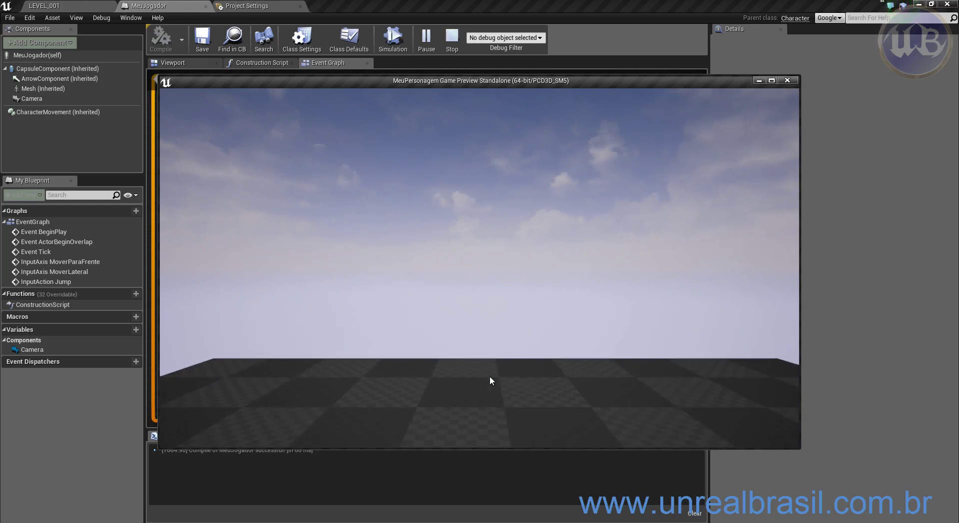
pyautogui.press('space')
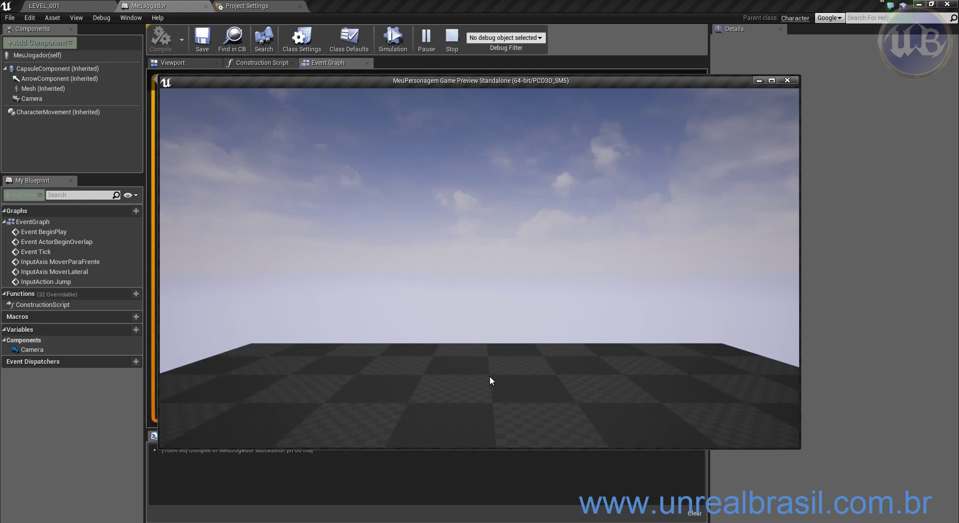
pyautogui.press('Escape')
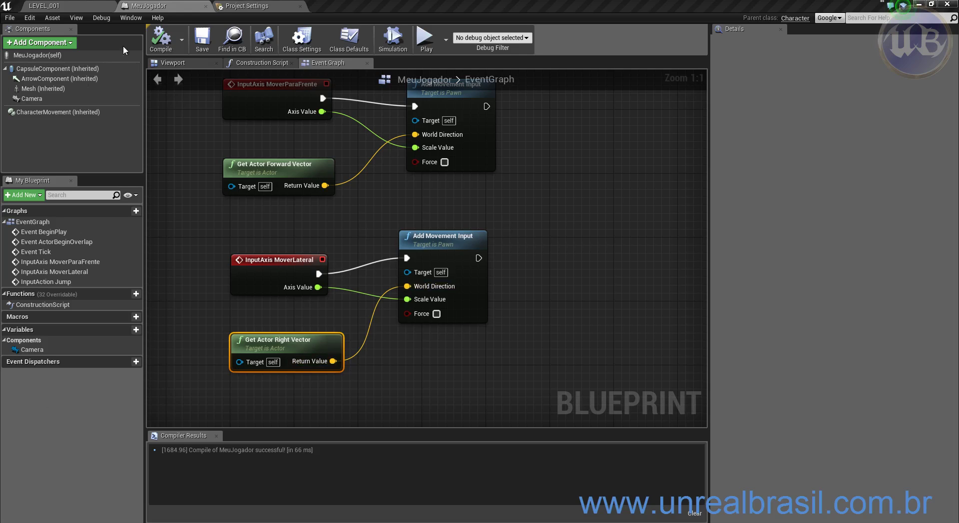
# - Return to the project's input settings
pyautogui.click(257, 6)
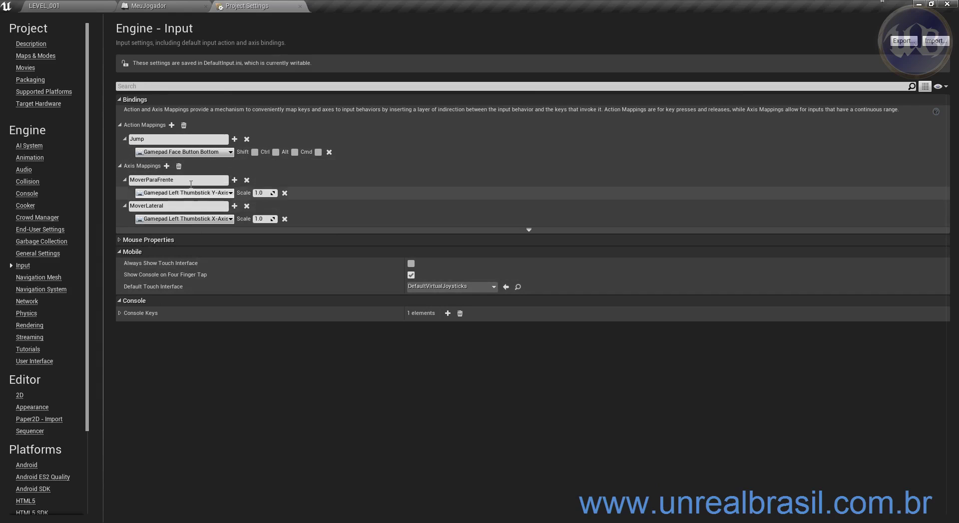
pyautogui.click(166, 167)
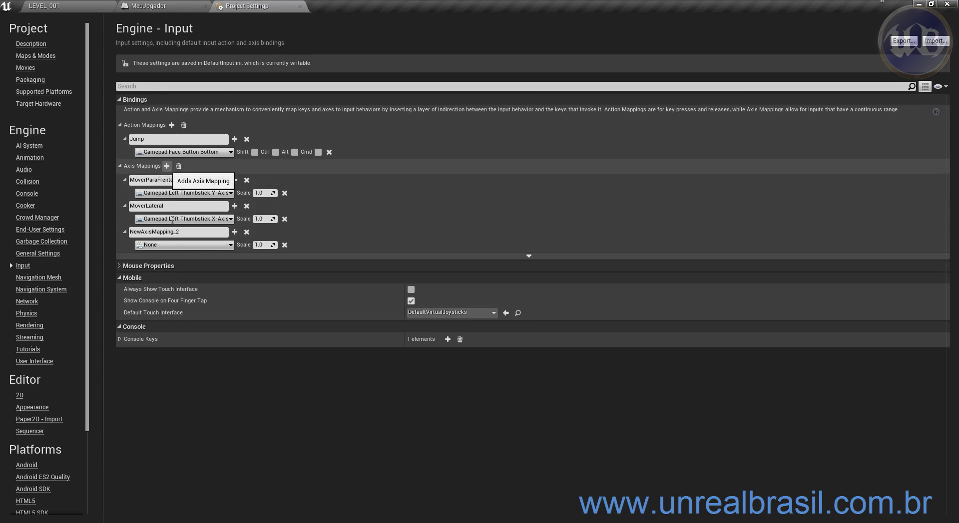
pyautogui.write('Virar')
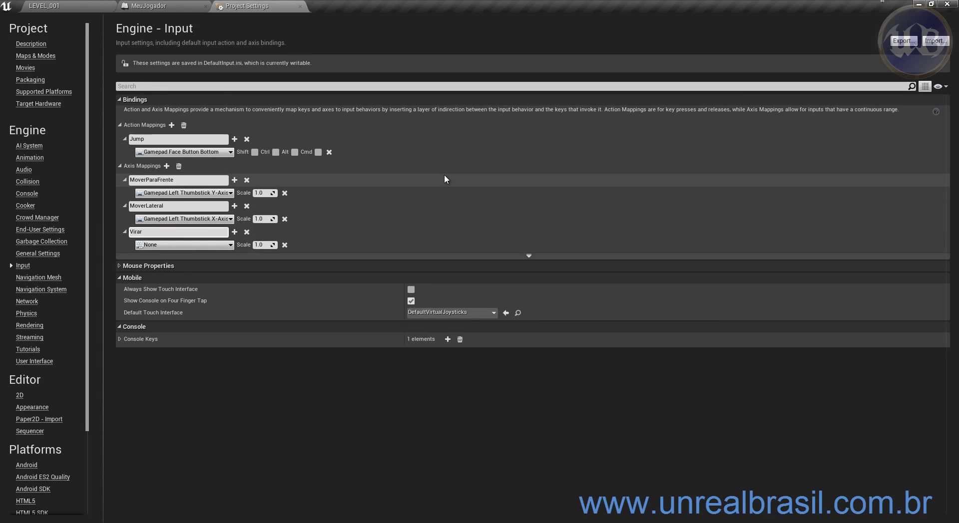
pyautogui.press('Return')
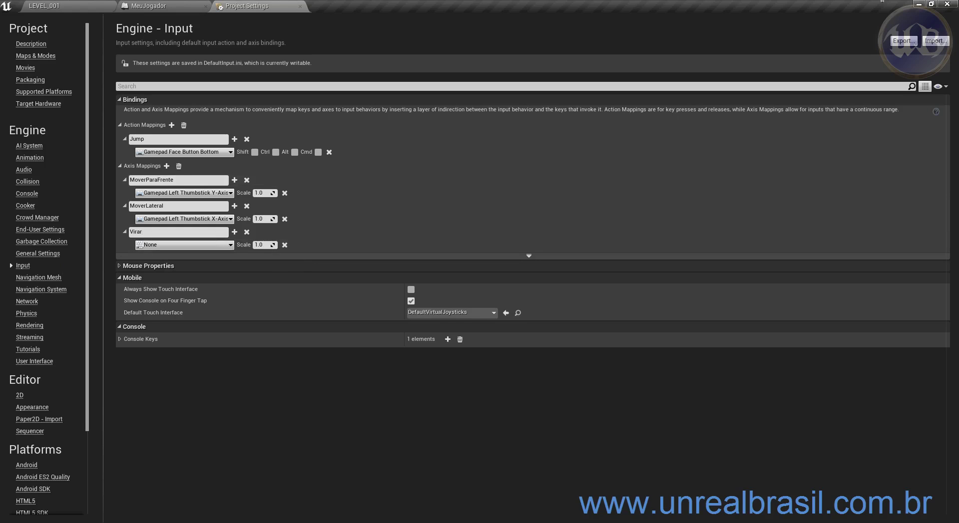
pyautogui.hotkey('ctrl', 'z')
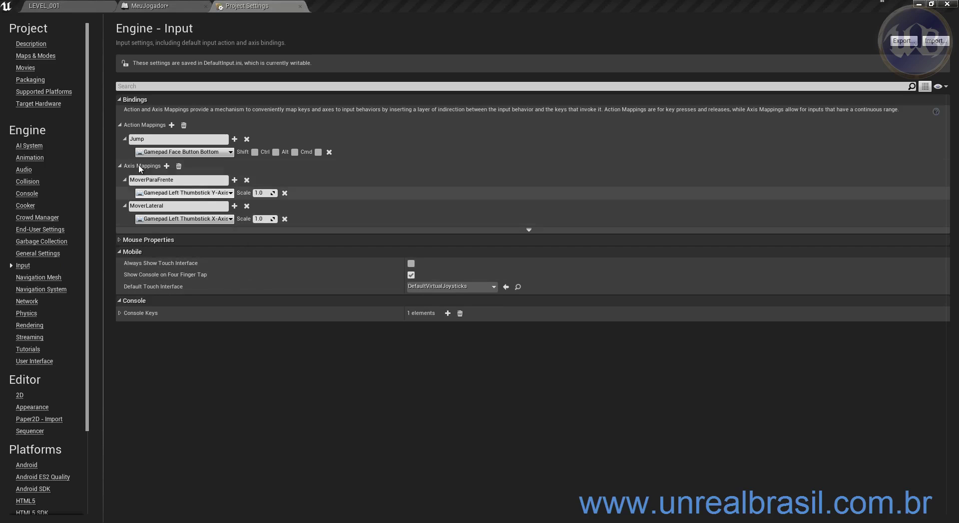
# - Add a third axis mapping named Virar and bind it to Gamepad Right Thumbstick X-Axis
pyautogui.click(167, 166)
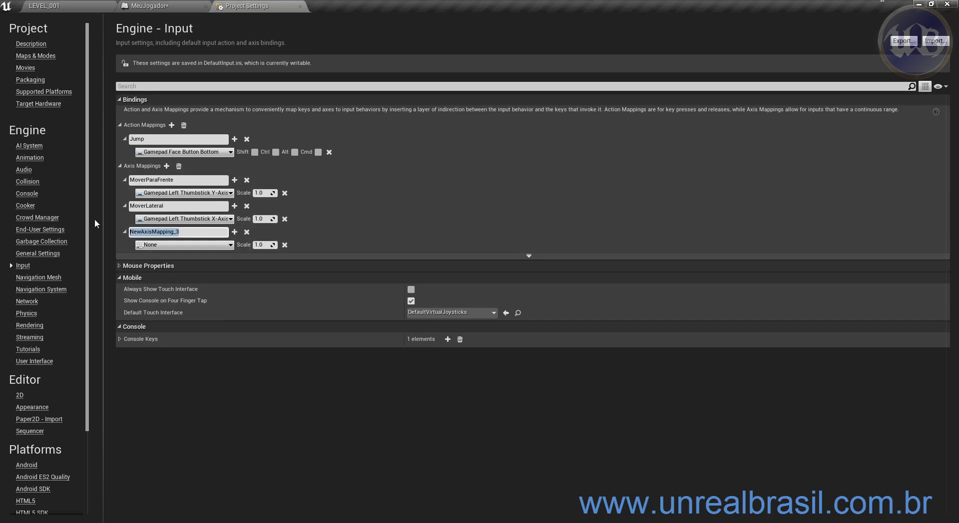
pyautogui.write('Virar')
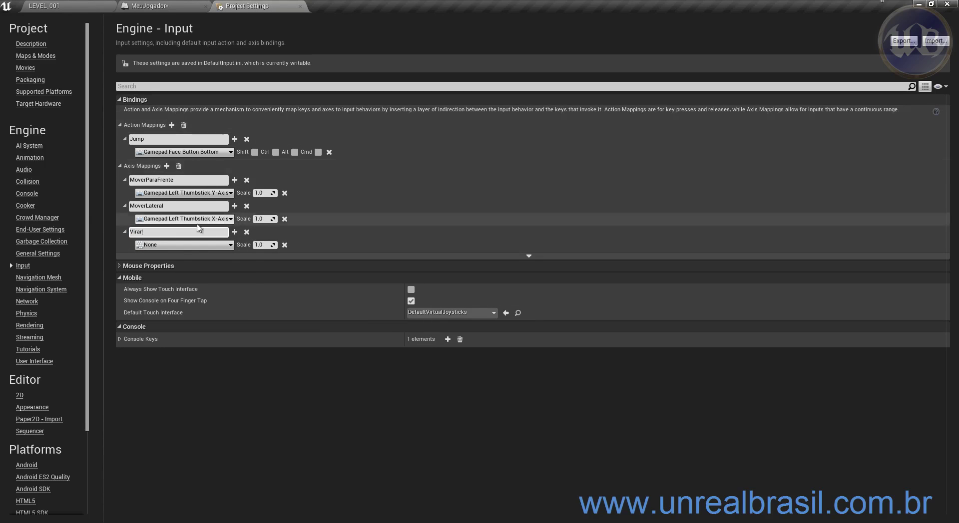
pyautogui.click(163, 245)
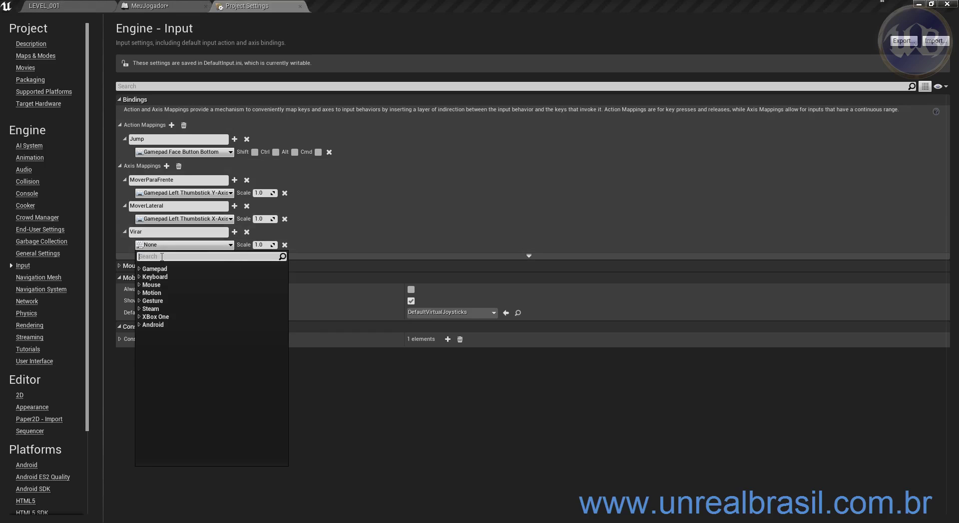
pyautogui.write('gamepad')
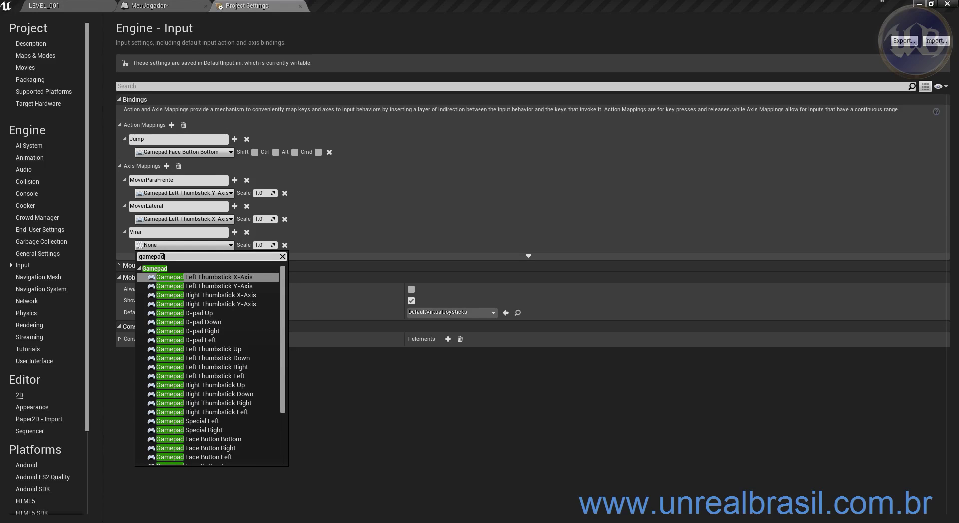
pyautogui.write('r')
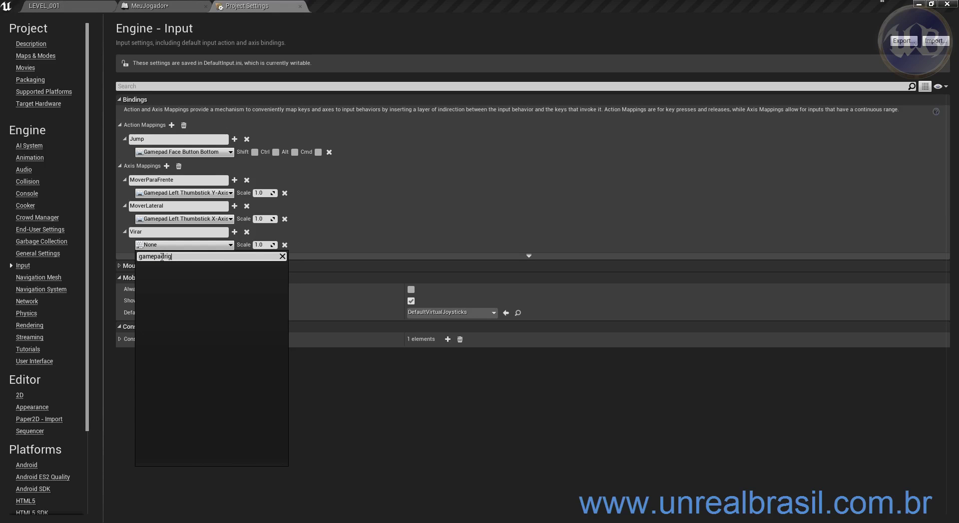
pyautogui.write('i')
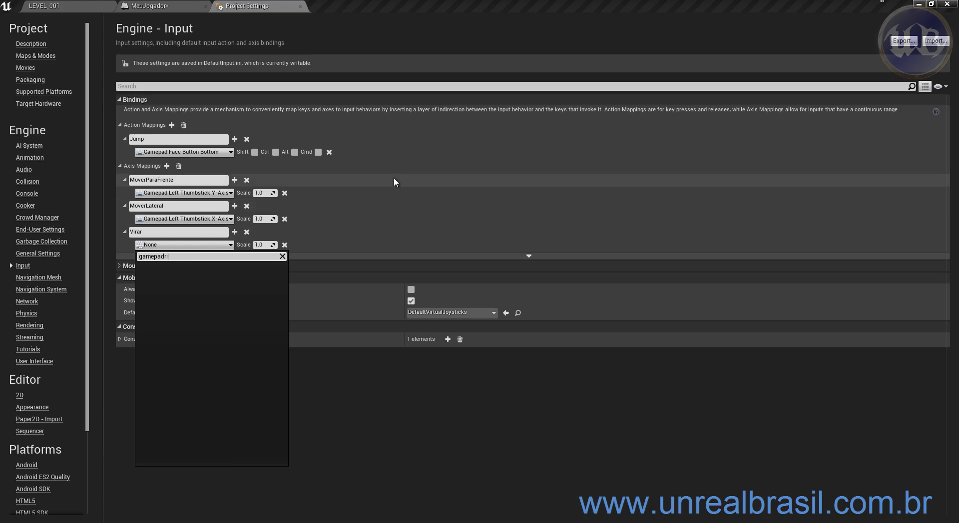
pyautogui.press('BackSpace')
pyautogui.press('BackSpace')
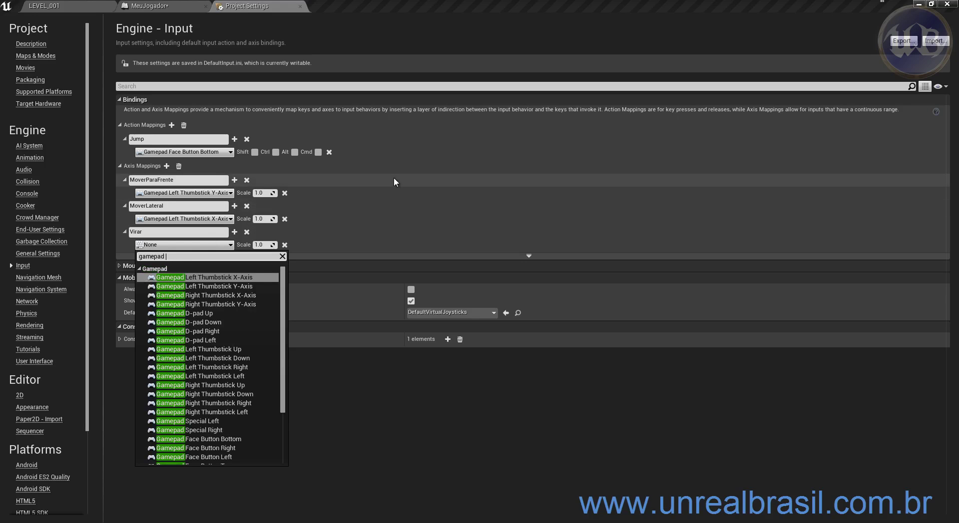
pyautogui.write('right')
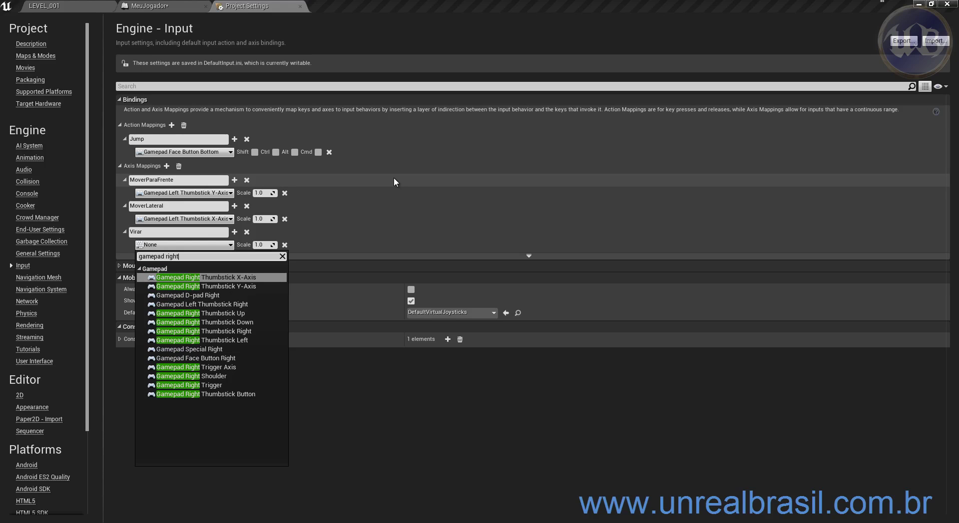
pyautogui.press('Down')
pyautogui.press('Up')
pyautogui.press('Return')
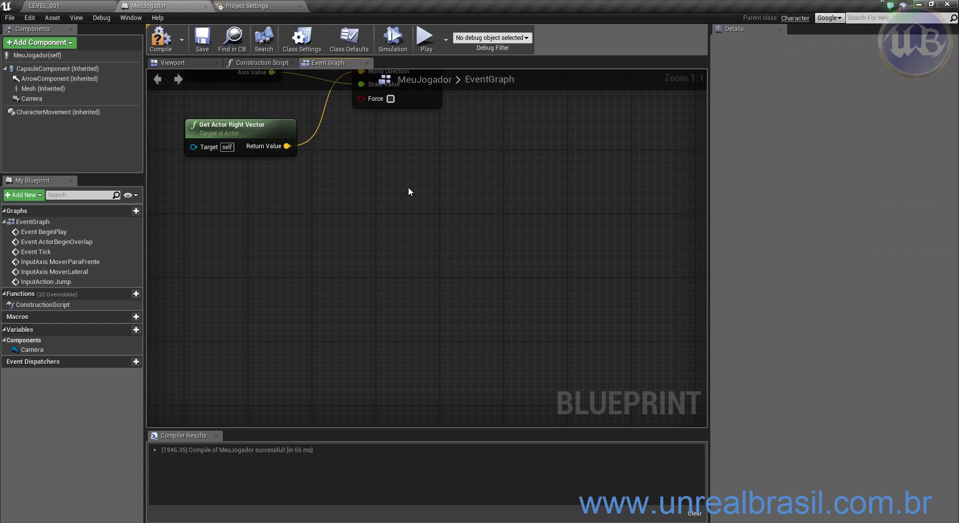
# - Add the Virar axis event to the MeuJogador event graph, below the Get Actor Right Vector node
pyautogui.rightClick(265, 248)
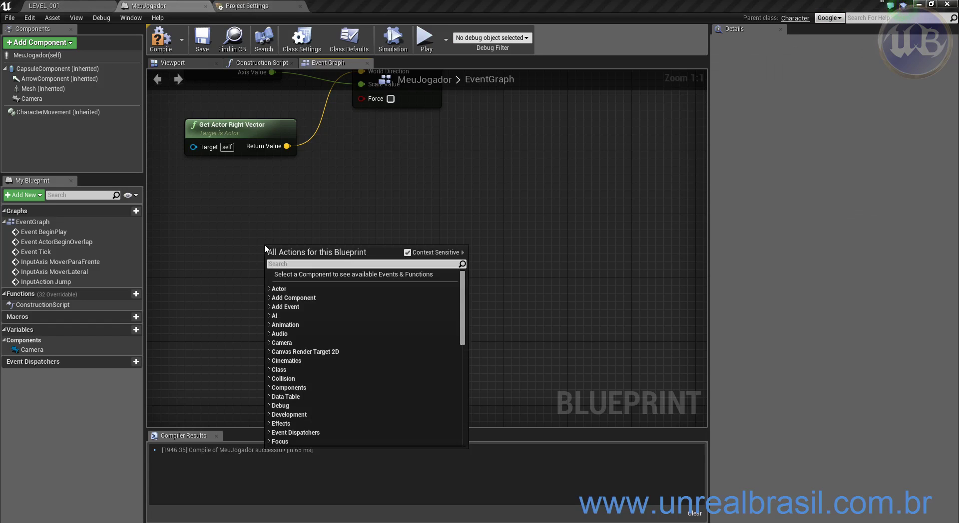
pyautogui.write('virar')
pyautogui.press('Return')
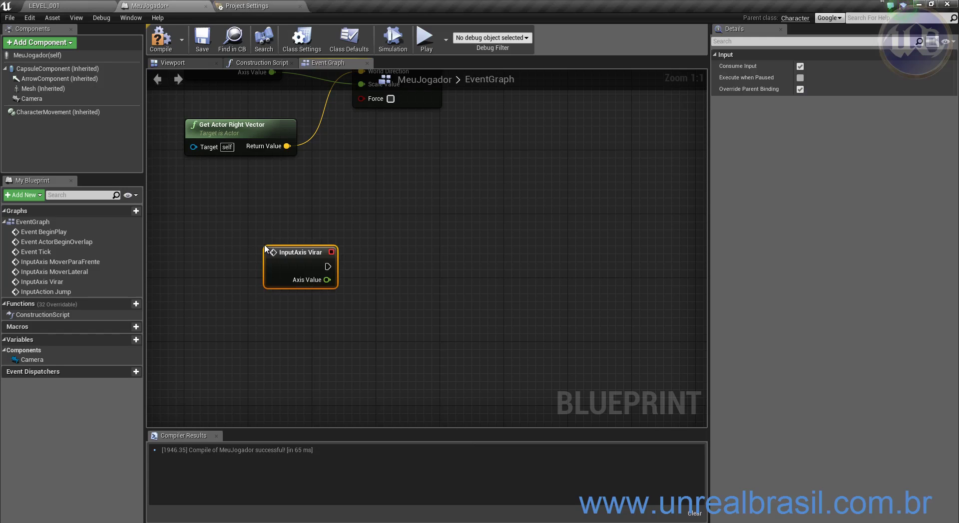
# - Connect an Add Controller Yaw Input node to the InputAxis Virar event, wiring Axis Value into its Val input
pyautogui.moveTo(264, 244); pyautogui.dragTo(232, 220)
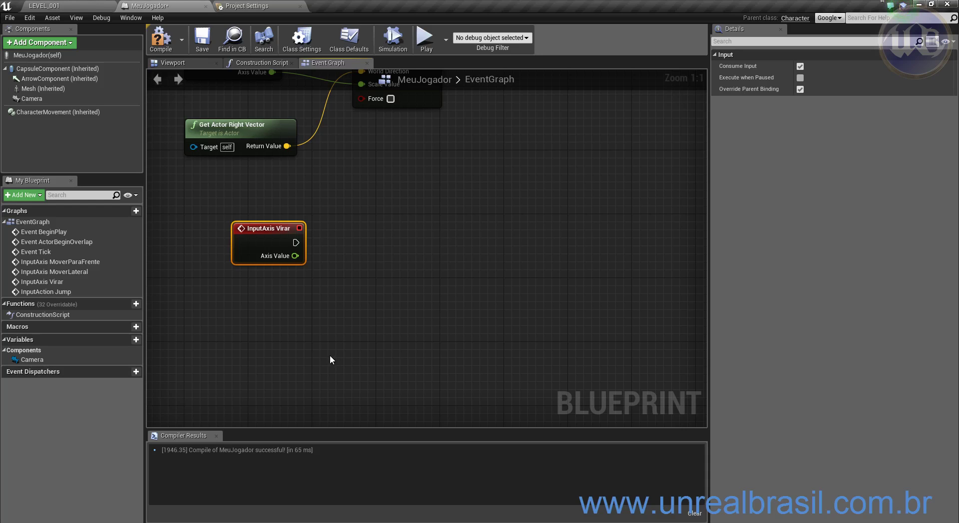
pyautogui.click(65, 5)
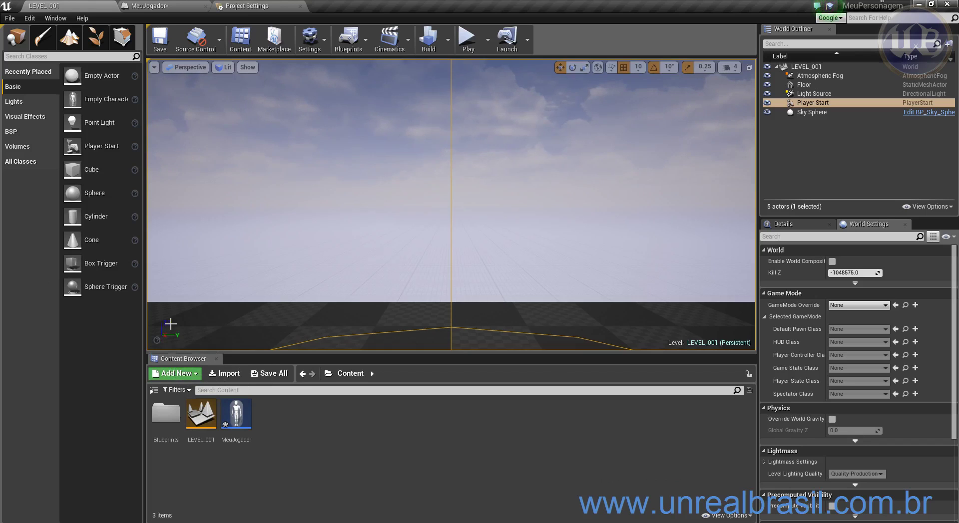
pyautogui.scroll(-5, 244, 336)
pyautogui.moveTo(242, 339); pyautogui.dragTo(175, 318, button='right')
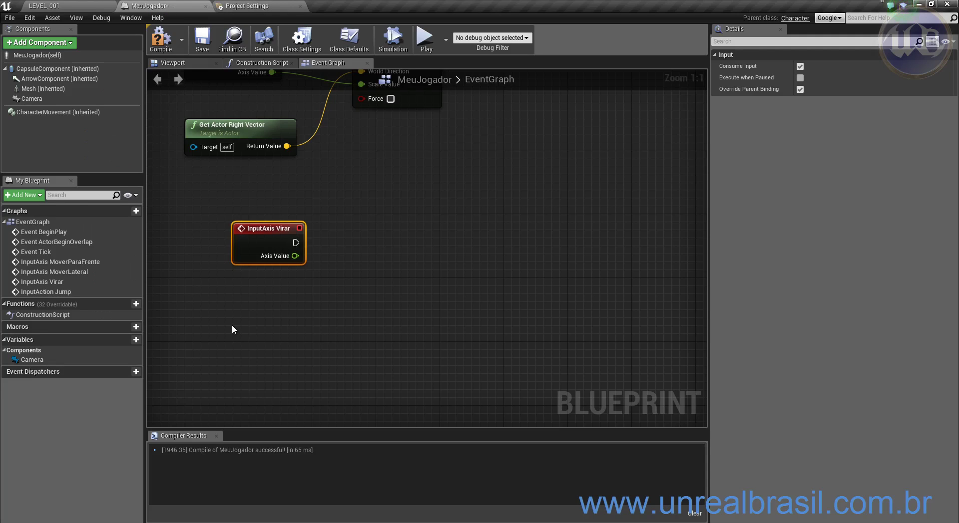
pyautogui.moveTo(295, 243); pyautogui.dragTo(353, 229)
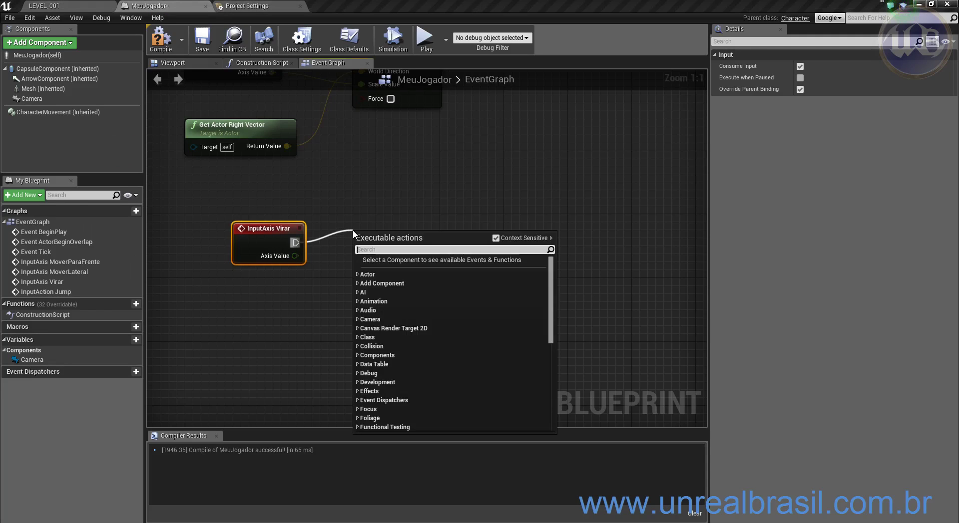
pyautogui.write('add contr')
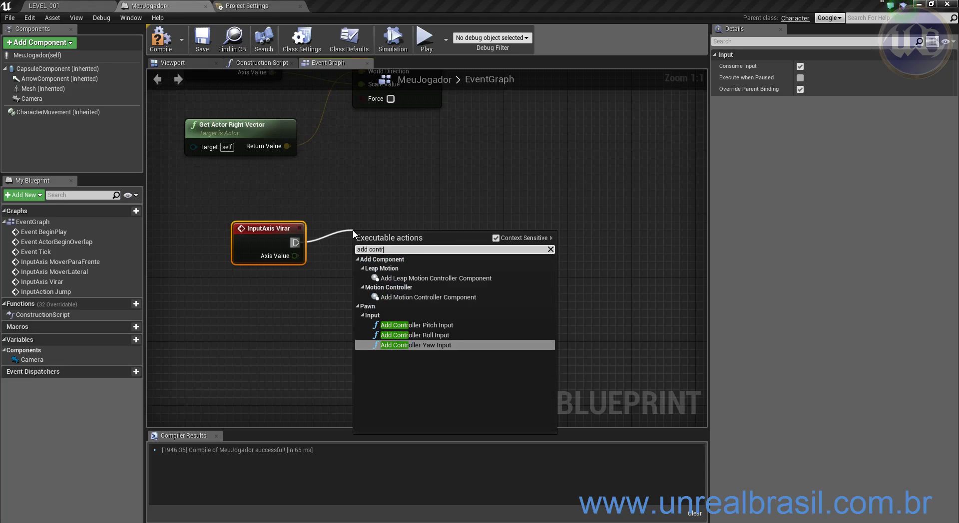
pyautogui.press('Return')
pyautogui.moveTo(305, 258); pyautogui.dragTo(361, 288)
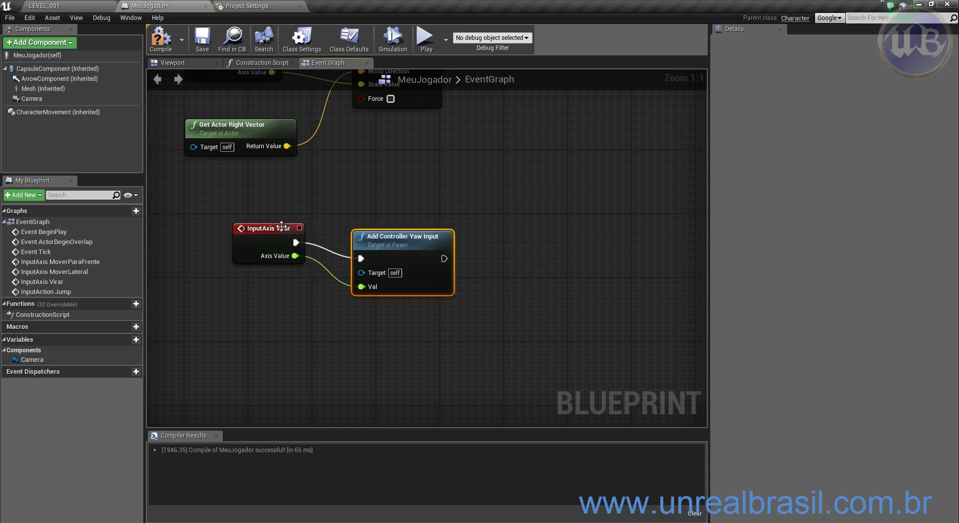
# - Compile and save the MeuJogador Blueprint, and play the level in a preview window to test turning
pyautogui.click(161, 40)
pyautogui.click(203, 41)
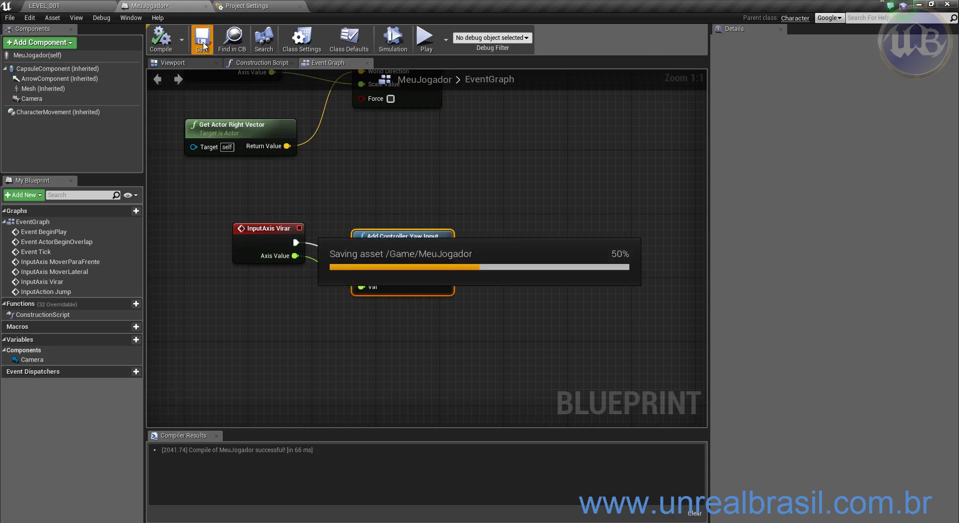
pyautogui.click(426, 41)
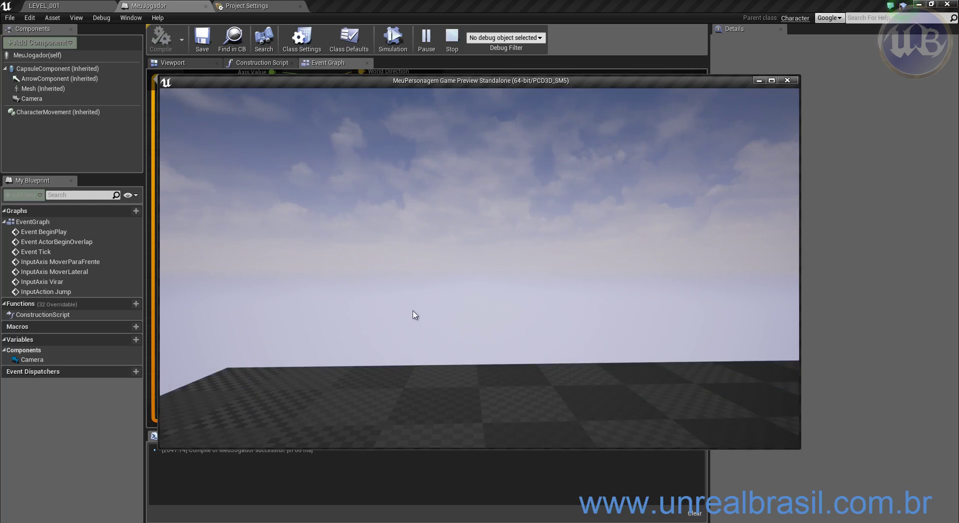
pyautogui.press('Escape')
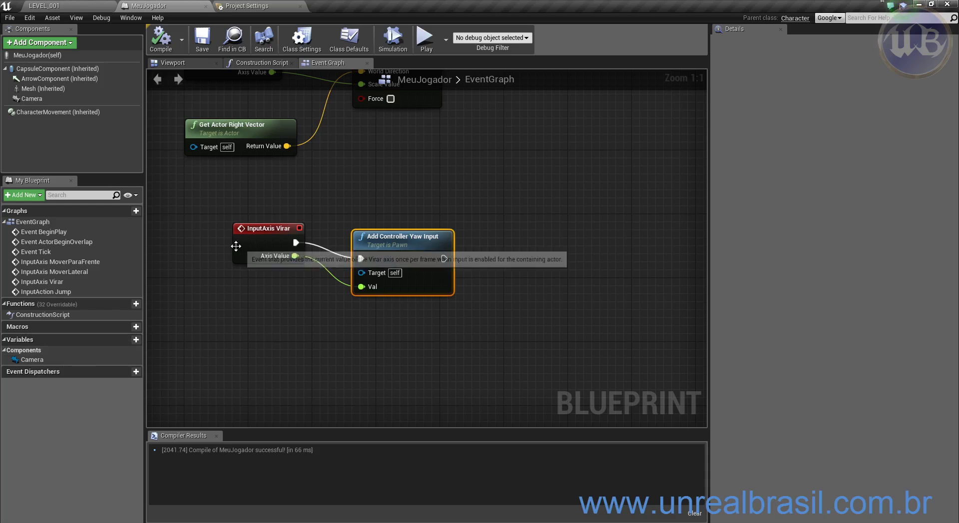
# - Reposition the InputAxis Virar and Add Controller Yaw Input nodes below Get Actor Right Vector, and save the Blueprint
pyautogui.moveTo(241, 228); pyautogui.dragTo(200, 236)
pyautogui.moveTo(417, 247); pyautogui.dragTo(385, 233)
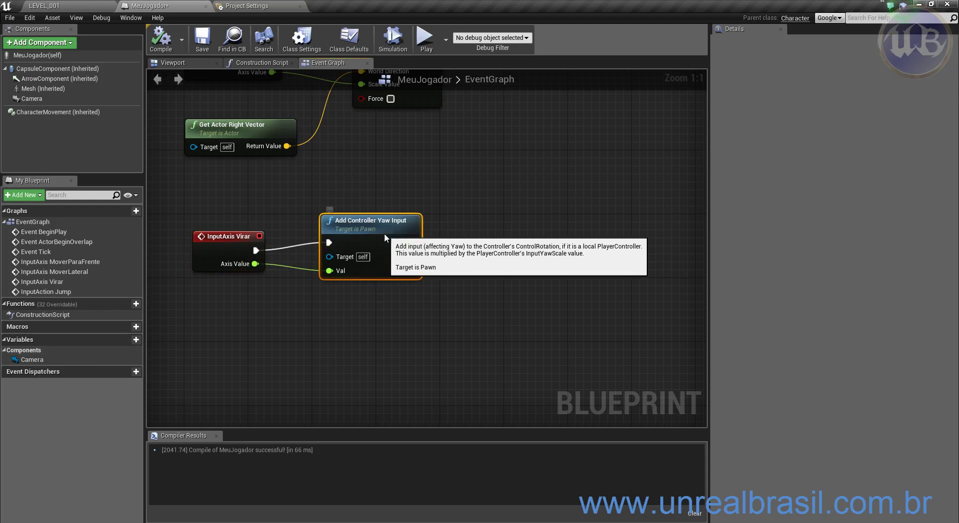
pyautogui.hotkey('ctrl', 's')
# - Play the level again to test the character's movement and turning, and end the session
pyautogui.click(426, 40)
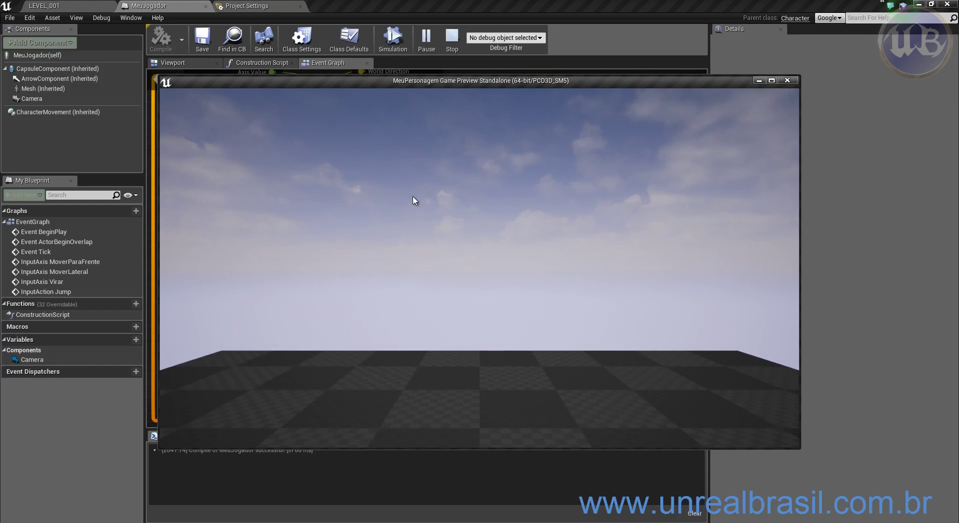
pyautogui.press('a')
pyautogui.press('d')
pyautogui.press('w')
pyautogui.press('s')
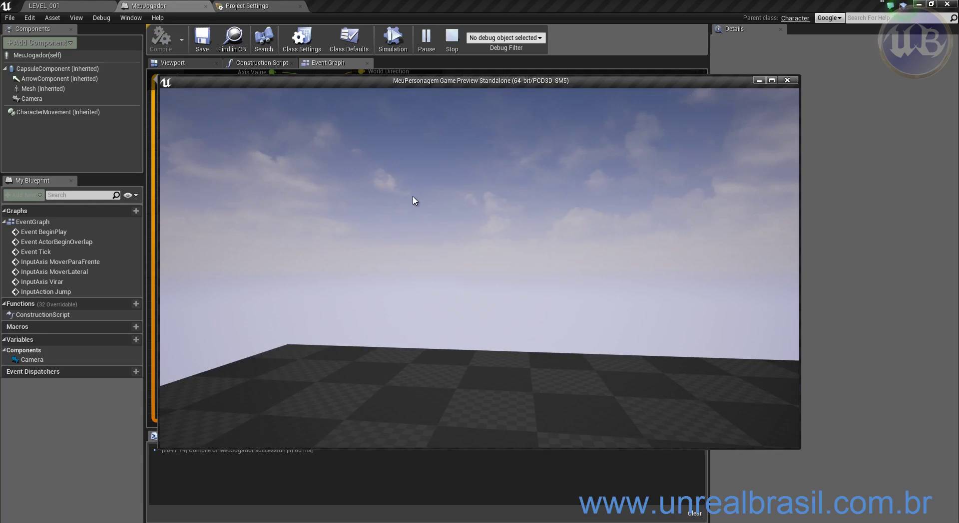
pyautogui.press('Escape')
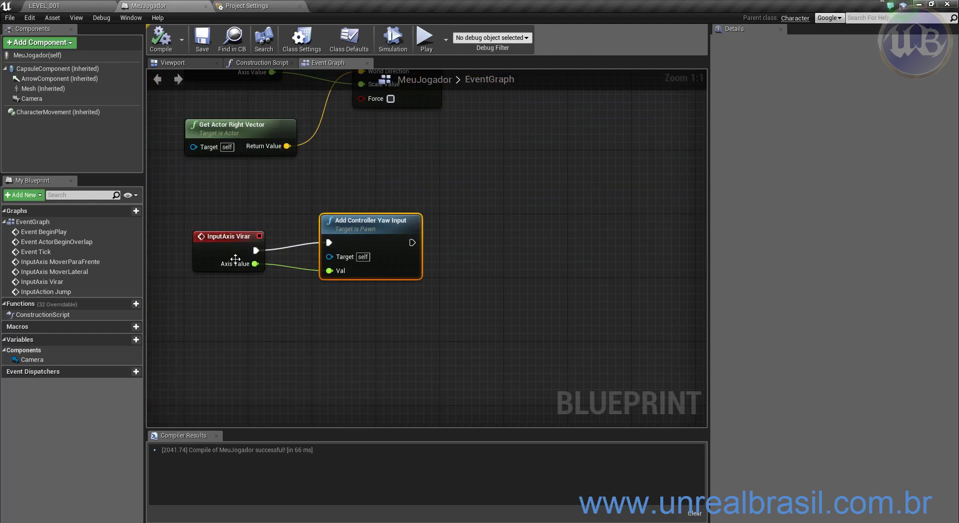
# - Rename the Virar axis mapping as VirarParaLados in the project's input settings
pyautogui.click(264, 7)
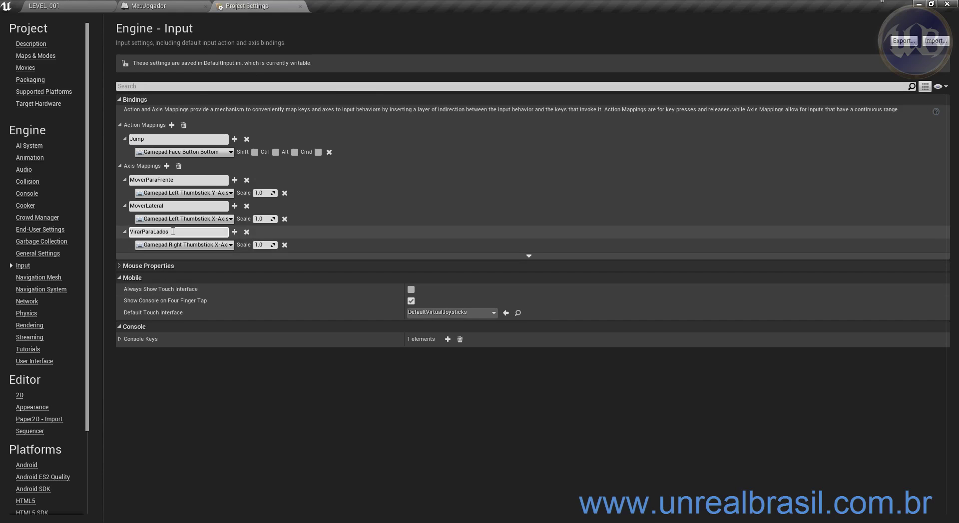
pyautogui.click(150, 6)
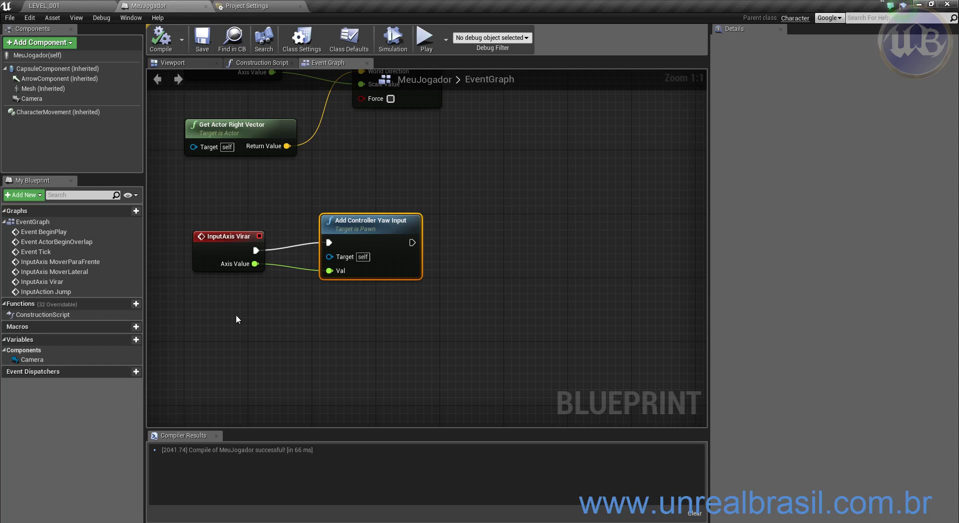
pyautogui.click(247, 6)
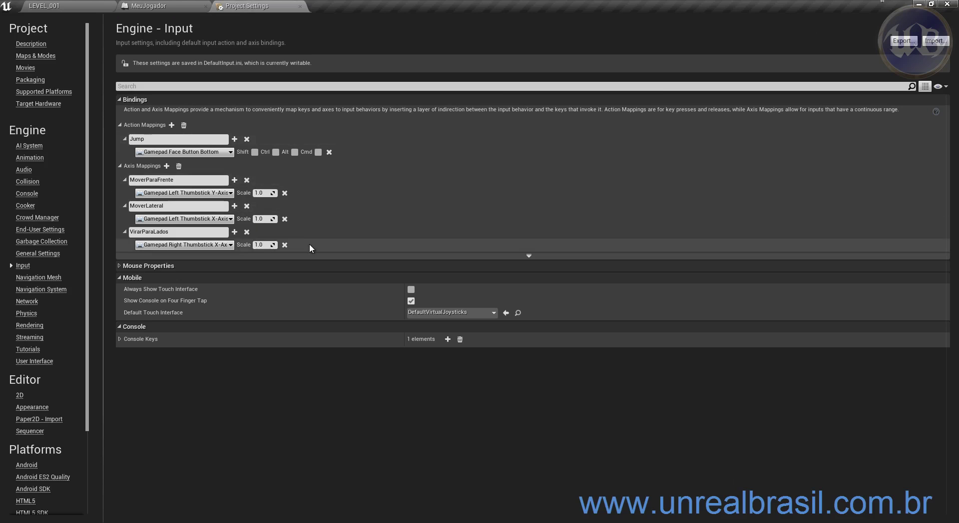
# - Compare the InputAxis Virar event in the event graph with the VirarParaLados axis mapping, and close the project settings
pyautogui.click(150, 5)
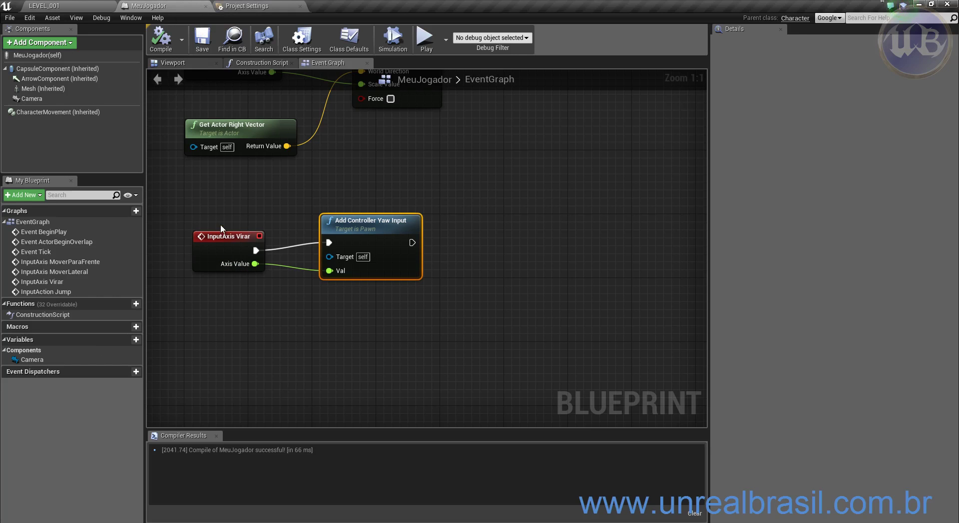
pyautogui.click(220, 224)
pyautogui.rightClick(232, 309)
pyautogui.click(229, 243)
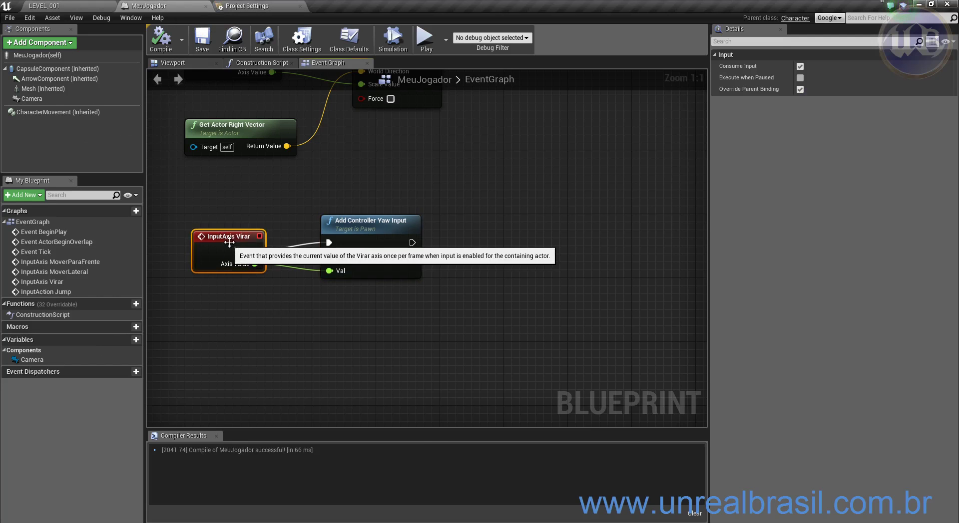
pyautogui.rightClick(232, 233)
pyautogui.click(310, 201)
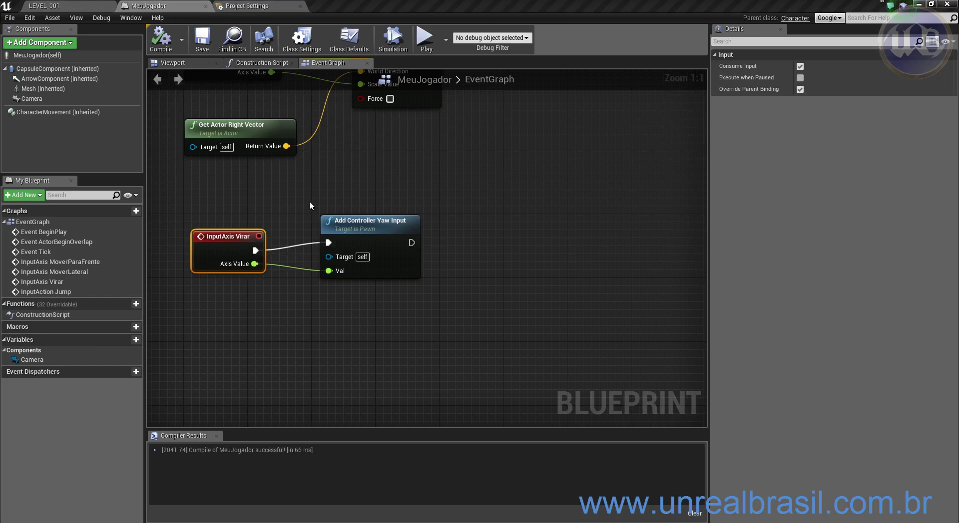
pyautogui.click(247, 5)
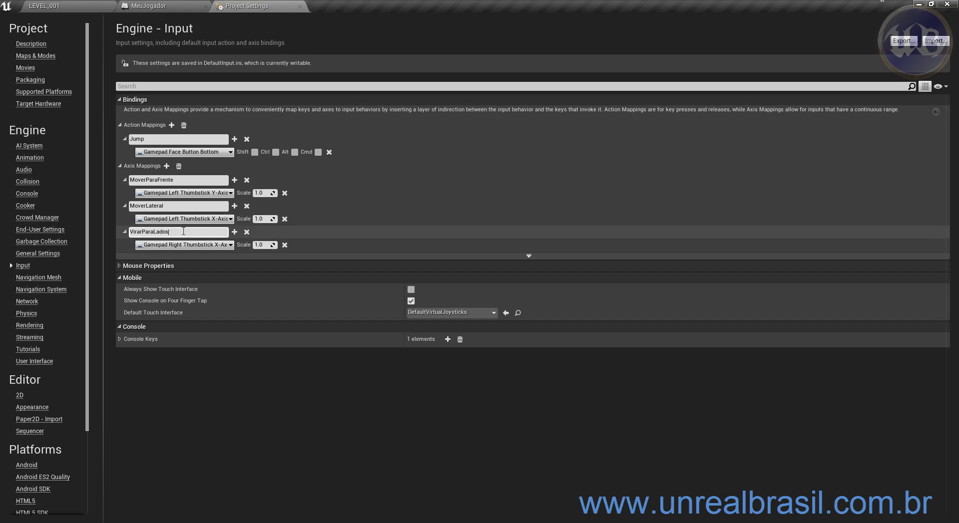
pyautogui.click(300, 6)
# - Add the VirarParaLados axis event to the MeuJogador event graph, below the InputAxis Virar node
pyautogui.moveTo(276, 314); pyautogui.dragTo(297, 259, button='right')
pyautogui.rightClick(223, 262)
pyautogui.write('virar')
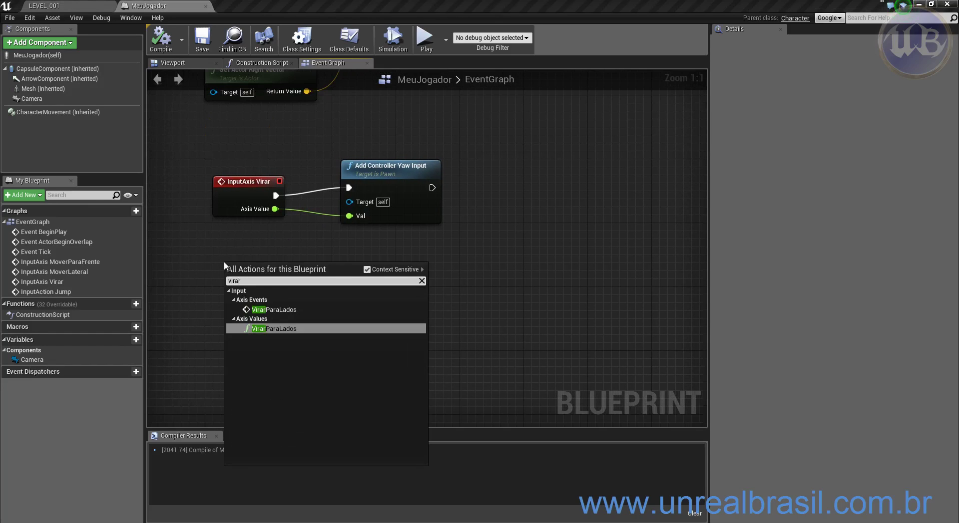
pyautogui.press('Up')
pyautogui.press('Return')
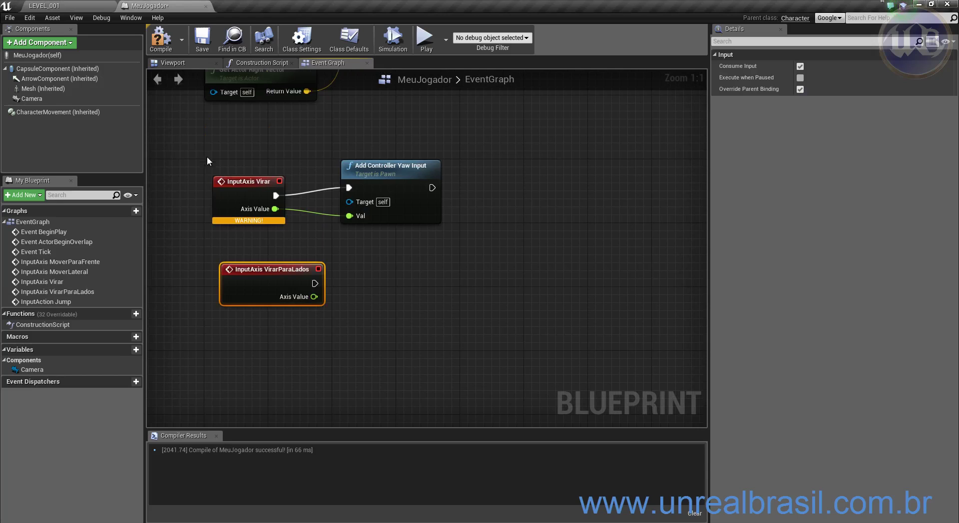
# - Replace InputAxis Virar with InputAxis VirarParaLados, wiring its execution and Axis Value to Add Controller Yaw Input, and compile
pyautogui.moveTo(206, 157); pyautogui.dragTo(282, 233)
pyautogui.press('Delete')
pyautogui.moveTo(277, 275); pyautogui.dragTo(349, 217)
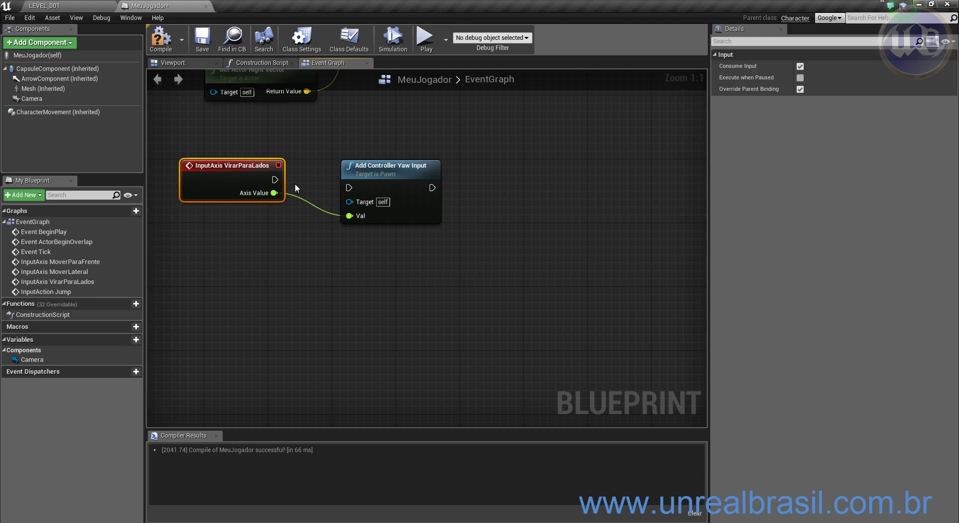
pyautogui.moveTo(274, 178); pyautogui.dragTo(348, 188)
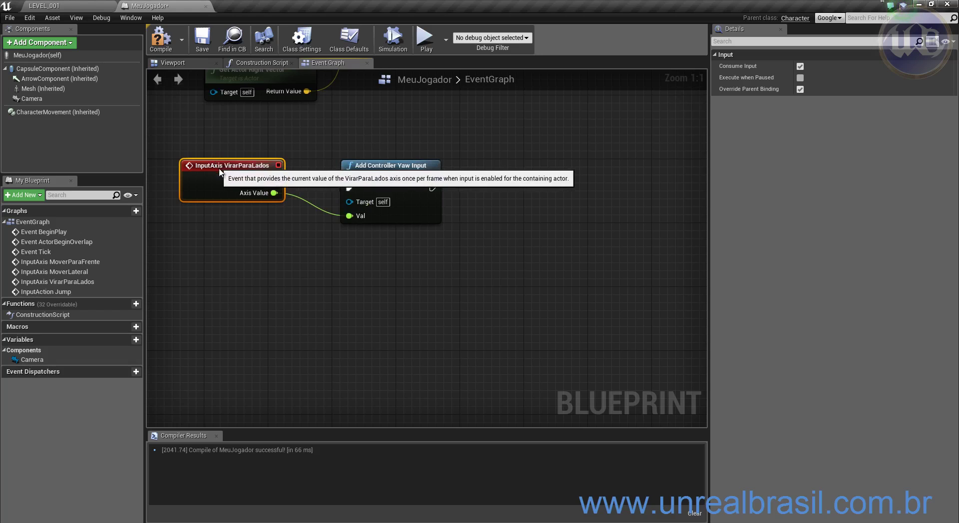
pyautogui.moveTo(216, 164); pyautogui.dragTo(248, 196)
pyautogui.click(161, 39)
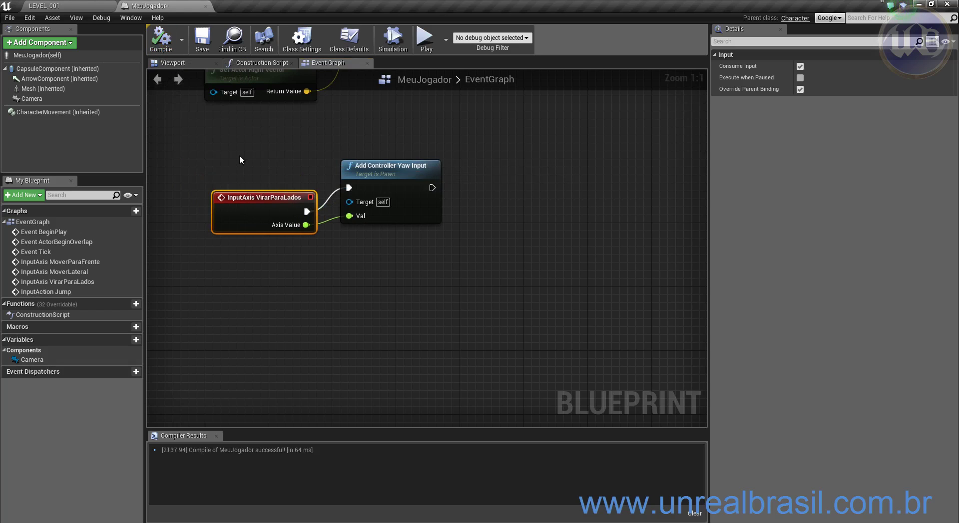
# - Reopen the project's input settings from the LEVEL_001 editor and expand the VirarParaLados axis mapping
pyautogui.moveTo(240, 159); pyautogui.dragTo(244, 171, button='right')
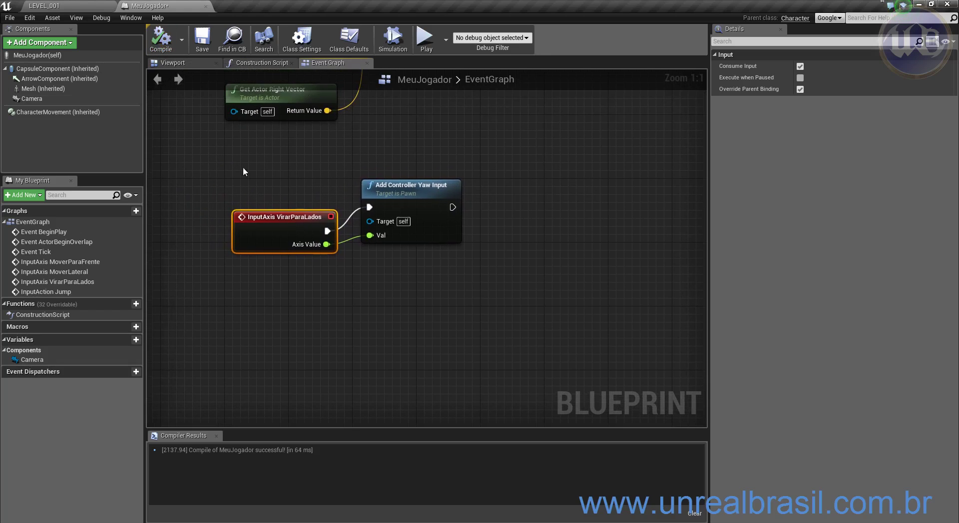
pyautogui.click(93, 5)
pyautogui.click(29, 18)
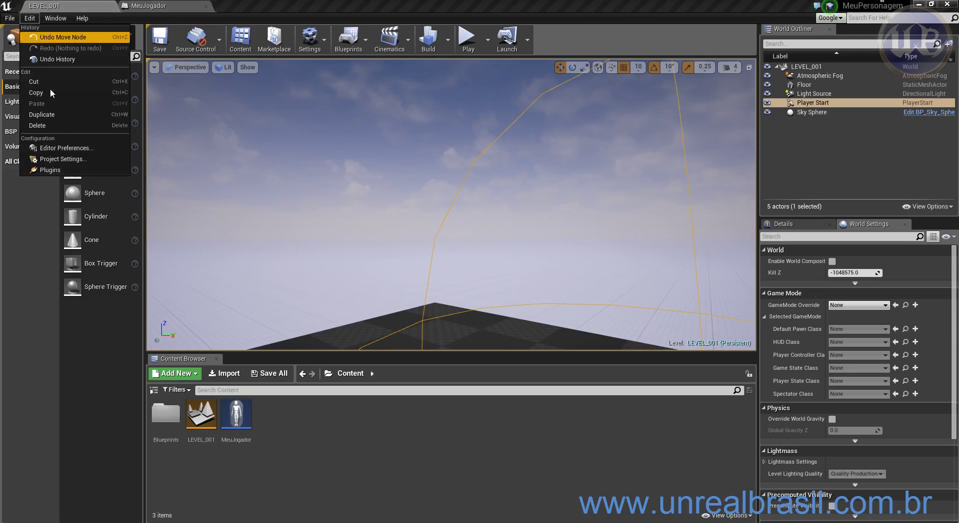
pyautogui.click(61, 159)
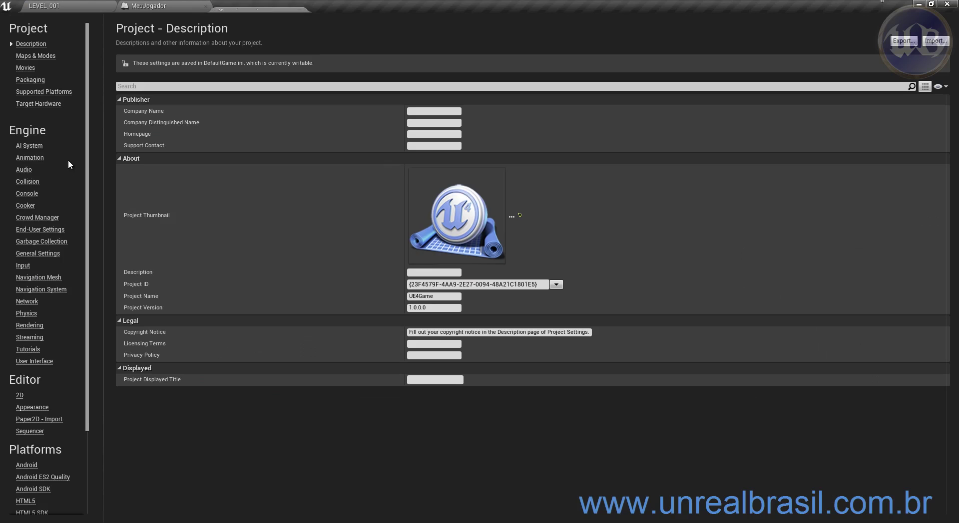
pyautogui.click(22, 266)
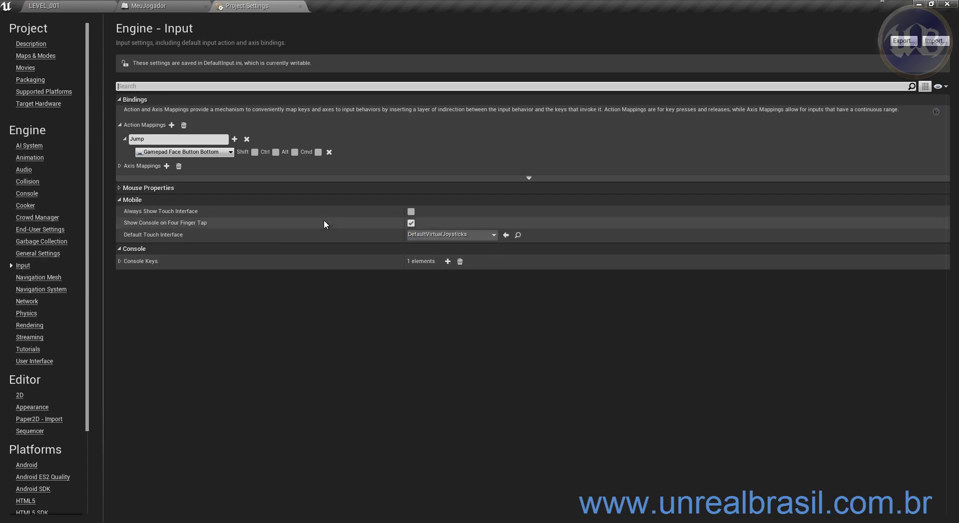
pyautogui.click(120, 166)
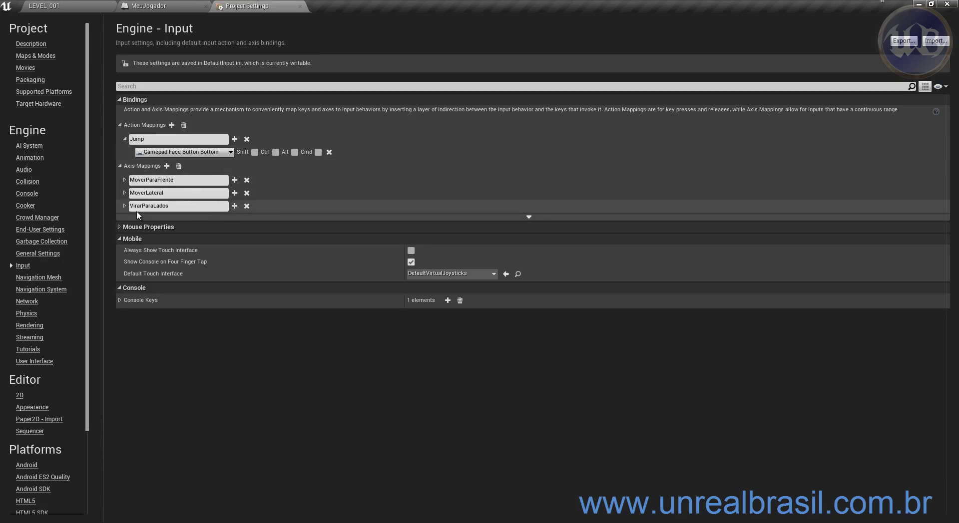
pyautogui.click(124, 207)
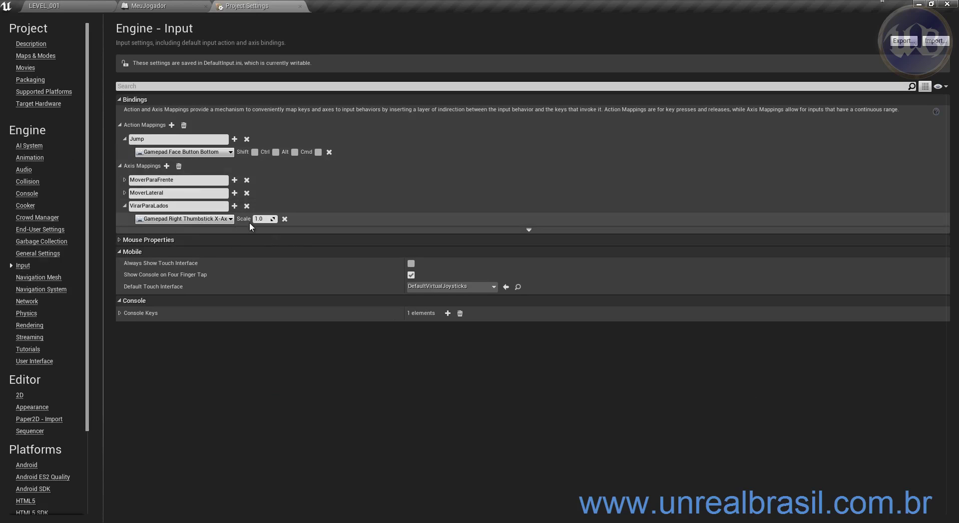
# - Add a fourth axis mapping named VirarParaCimaeBaixo to the project's input bindings
pyautogui.click(166, 166)
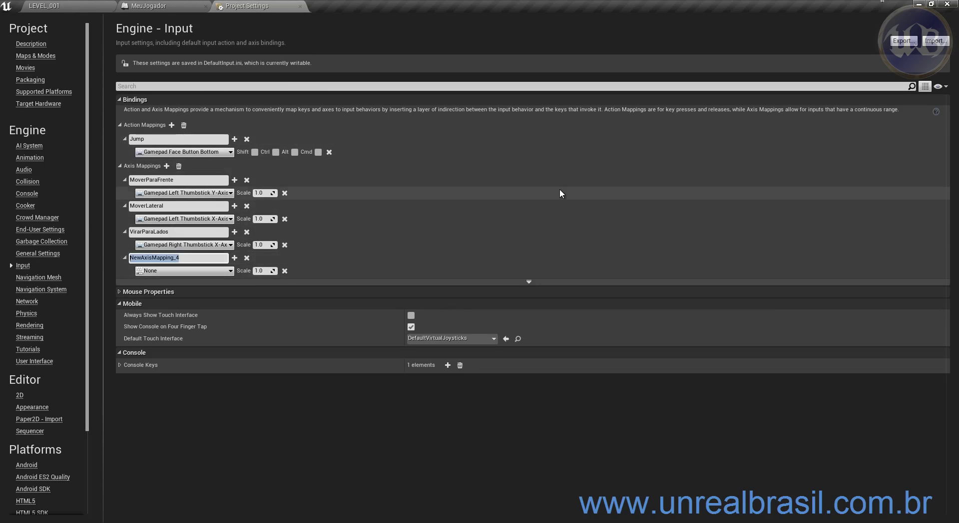
pyautogui.write('Vi')
pyautogui.write('rarParaCimaeBaixo')
pyautogui.press('Return')
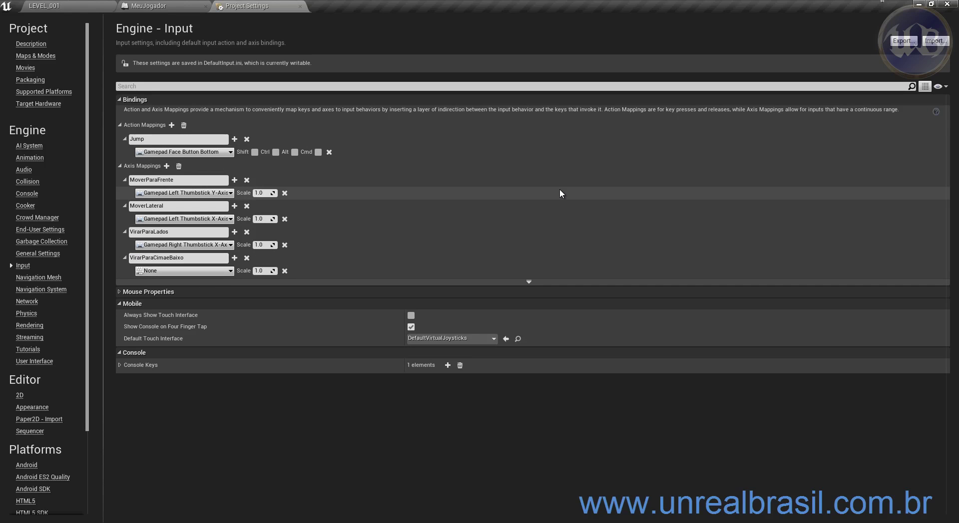
# - Assign Gamepad Right Thumbstick Y-Axis to the VirarParaCimaeBaixo axis mapping
pyautogui.click(204, 272)
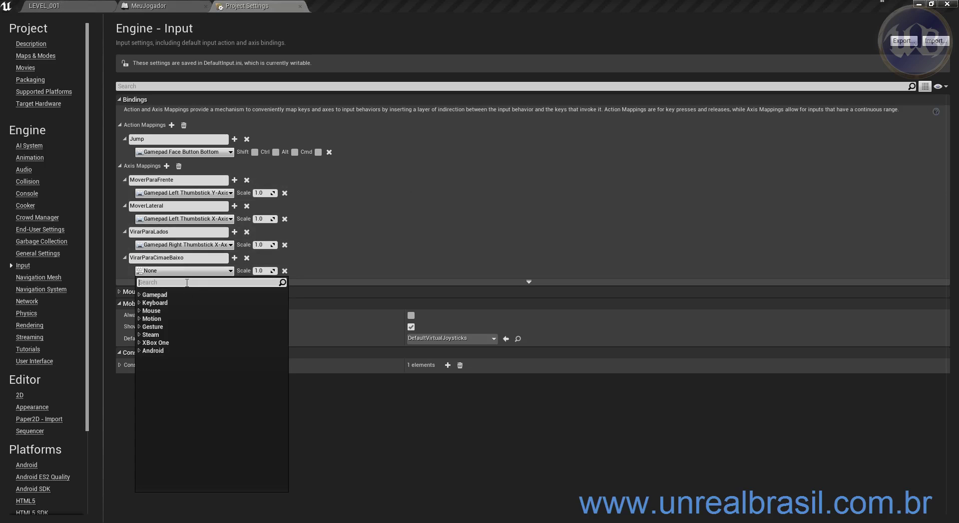
pyautogui.write('gamepa')
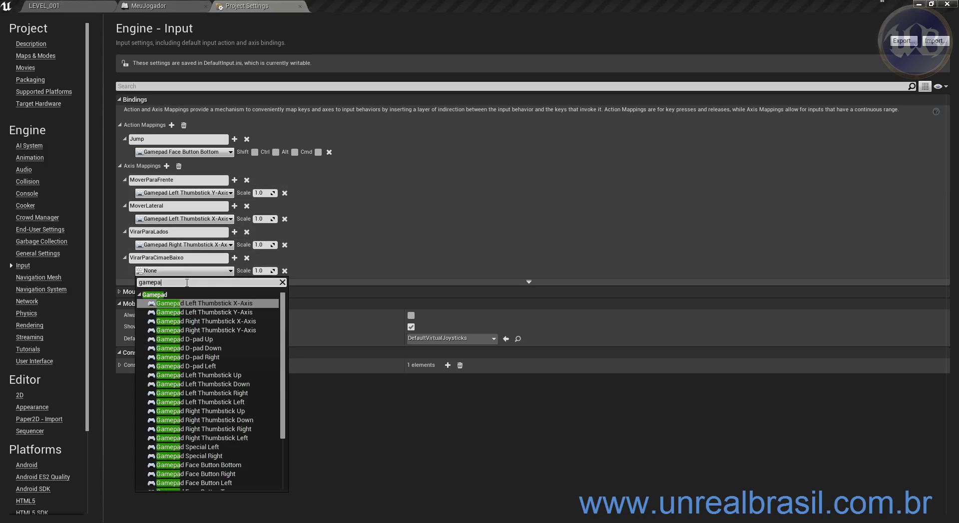
pyautogui.write('d righ')
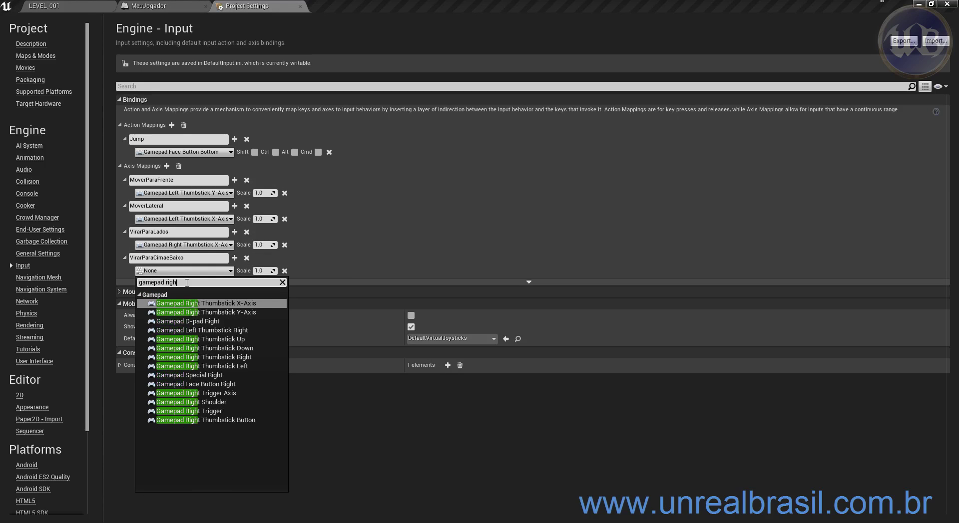
pyautogui.press('Down')
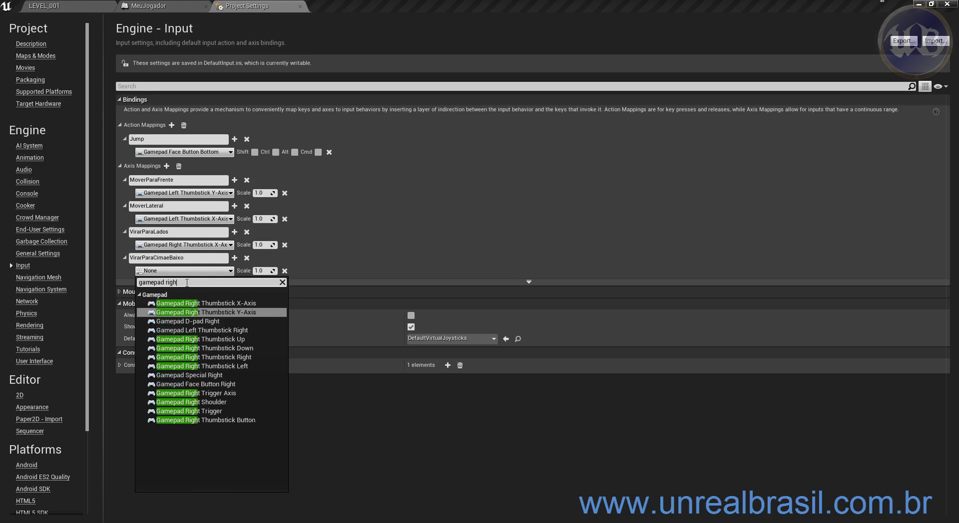
pyautogui.press('Return')
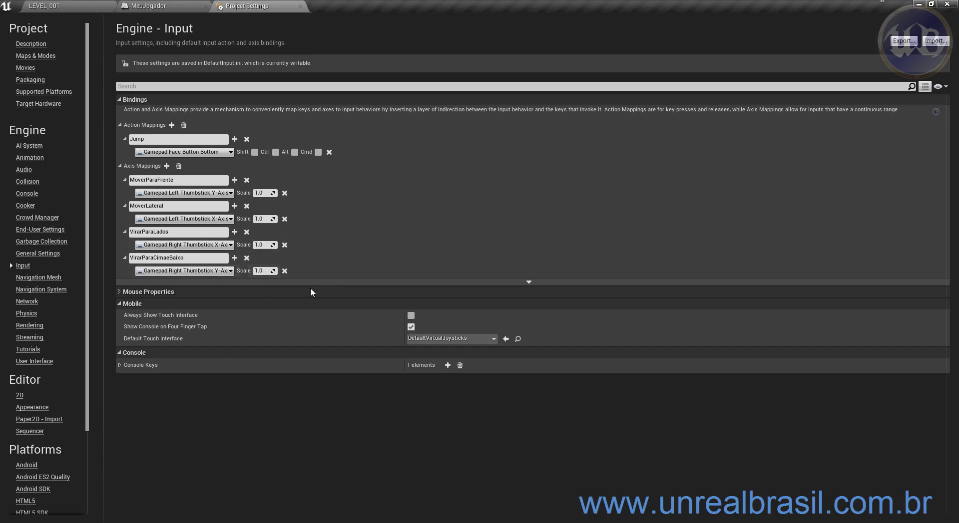
# - Add the VirarParaCimaeBaixo axis event to the MeuJogador event graph, below the InputAxis VirarParaLados node
pyautogui.click(165, 6)
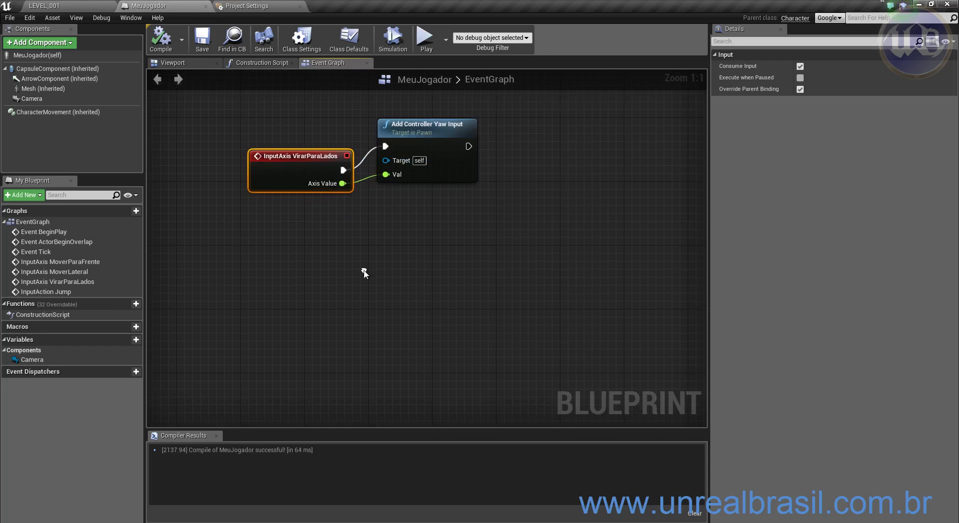
pyautogui.rightClick(297, 259)
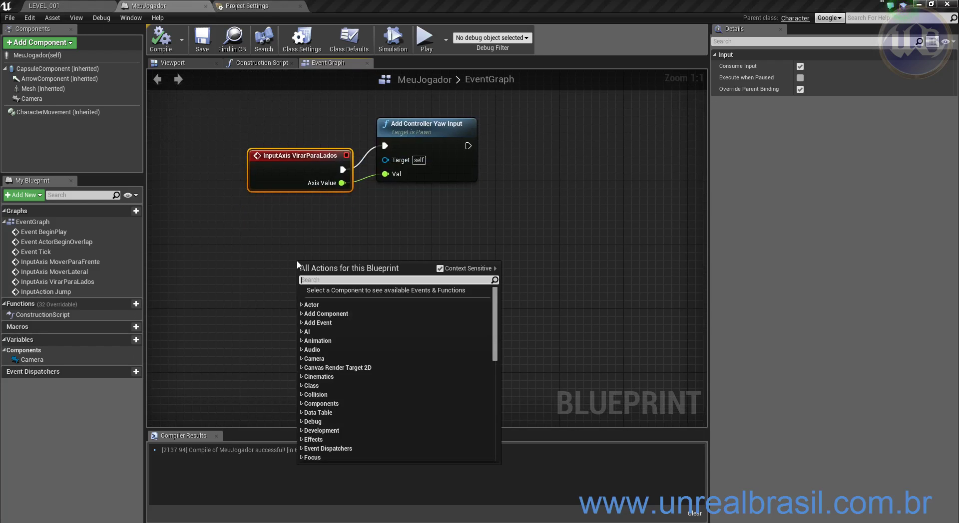
pyautogui.write('virar')
pyautogui.press('Up')
pyautogui.press('Up')
pyautogui.press('Up')
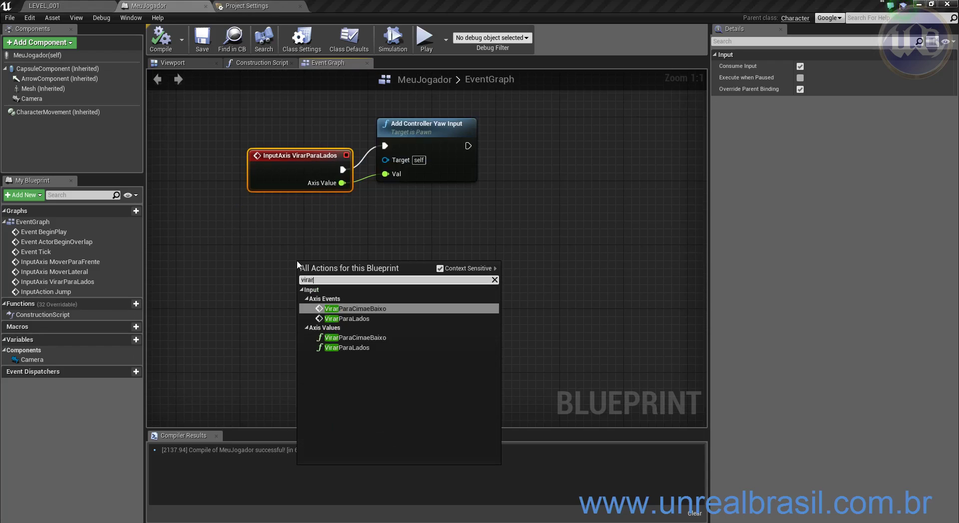
pyautogui.press('Return')
pyautogui.moveTo(350, 272); pyautogui.dragTo(293, 264)
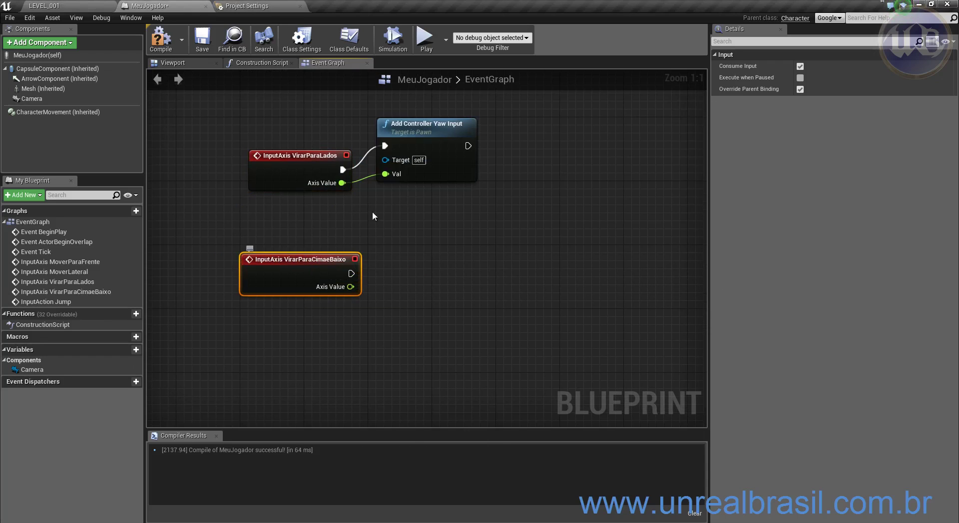
# - Add an Add Controller Pitch Input node after InputAxis VirarParaCimaeBaixo, connecting its execution output and its Axis Value to Val
pyautogui.click(71, 4)
pyautogui.moveTo(430, 325); pyautogui.dragTo(255, 352, button='right')
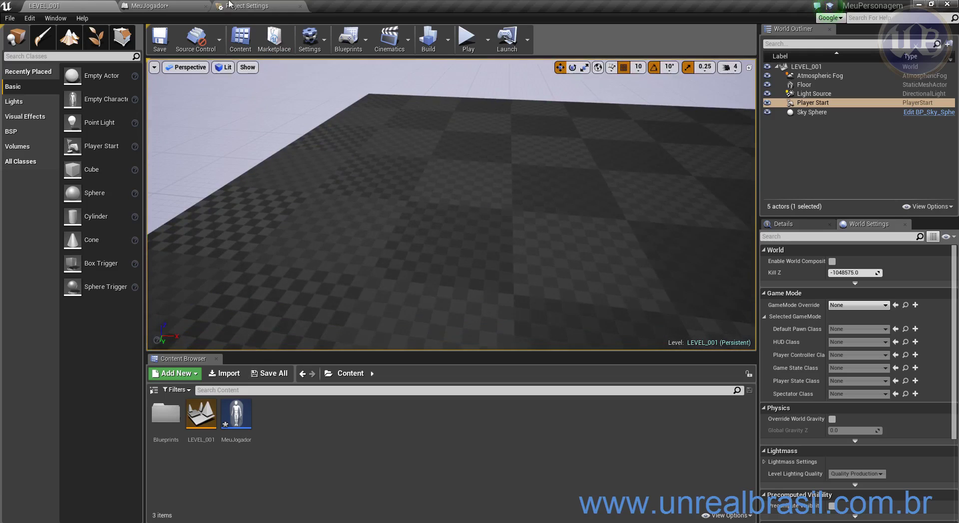
pyautogui.click(159, 5)
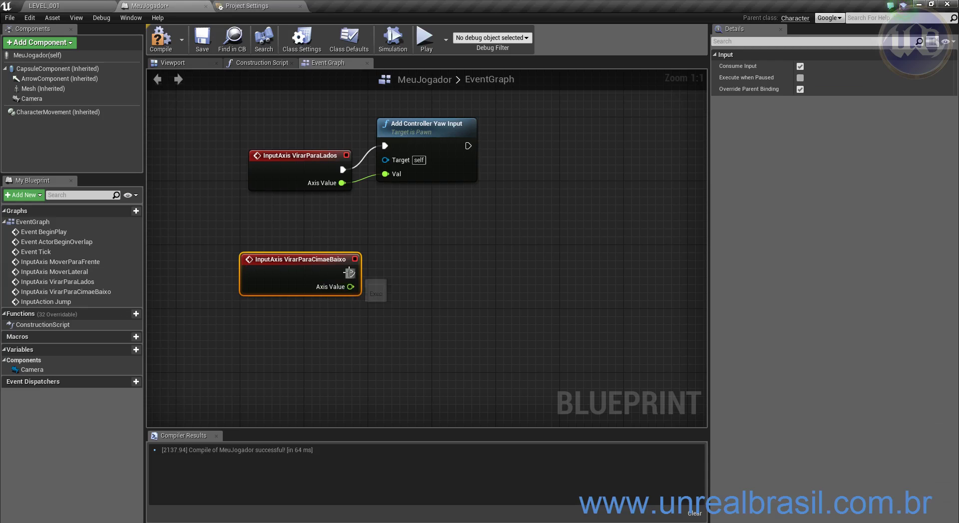
pyautogui.moveTo(349, 273); pyautogui.dragTo(446, 250)
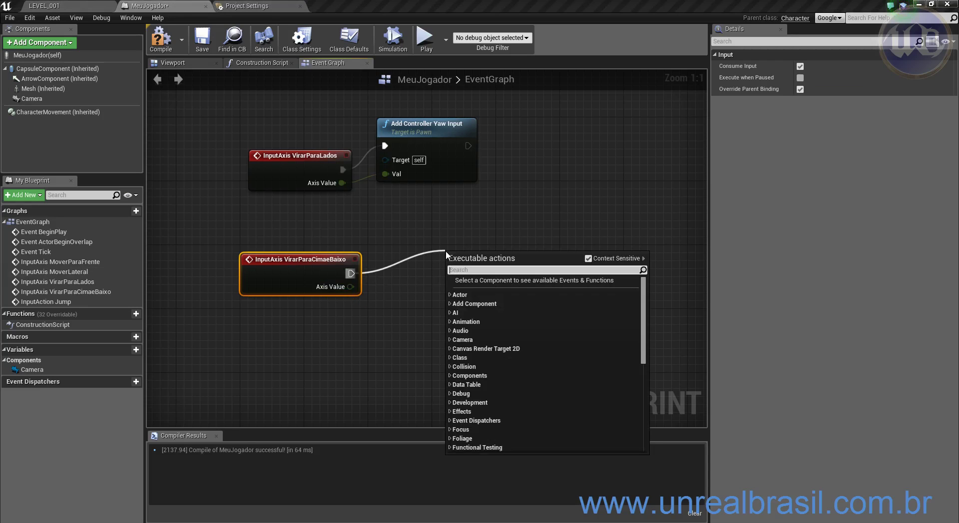
pyautogui.write('add contr')
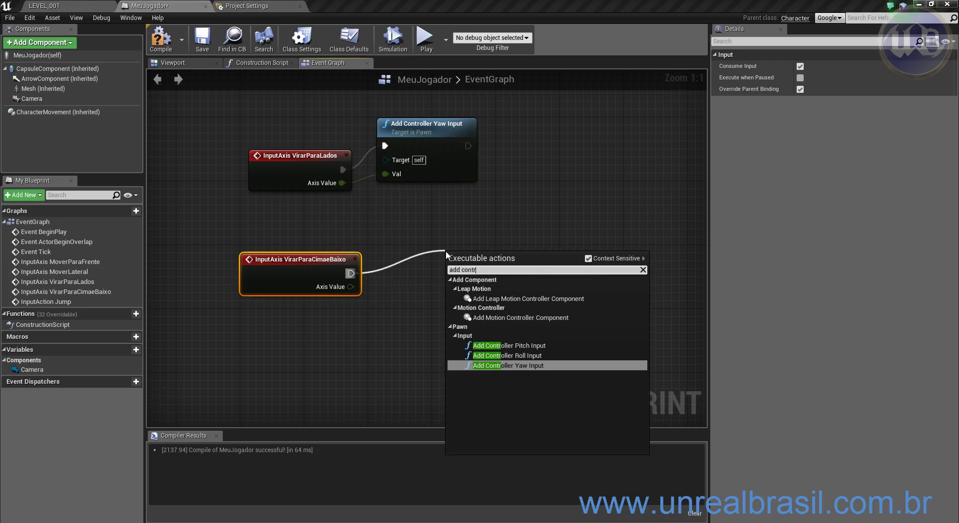
pyautogui.press('Up')
pyautogui.press('Up')
pyautogui.press('Return')
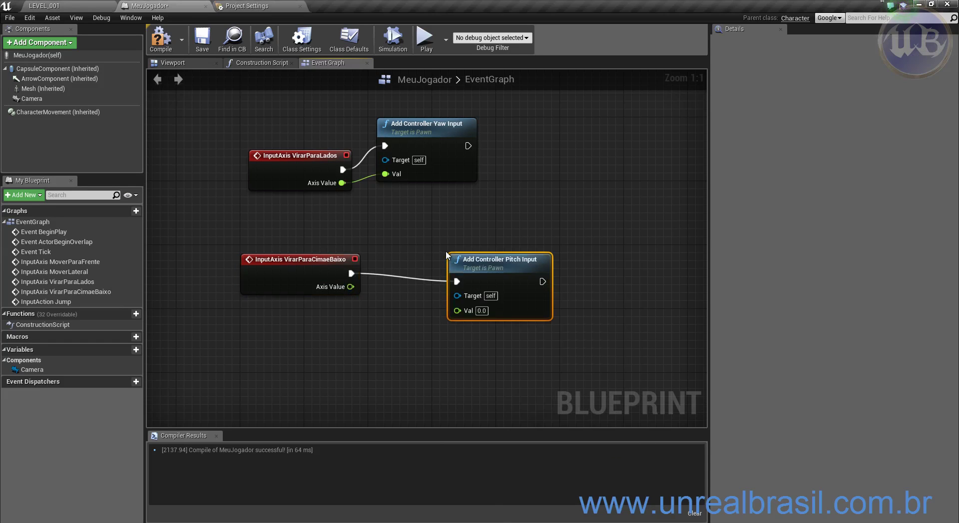
pyautogui.moveTo(352, 287); pyautogui.dragTo(456, 310)
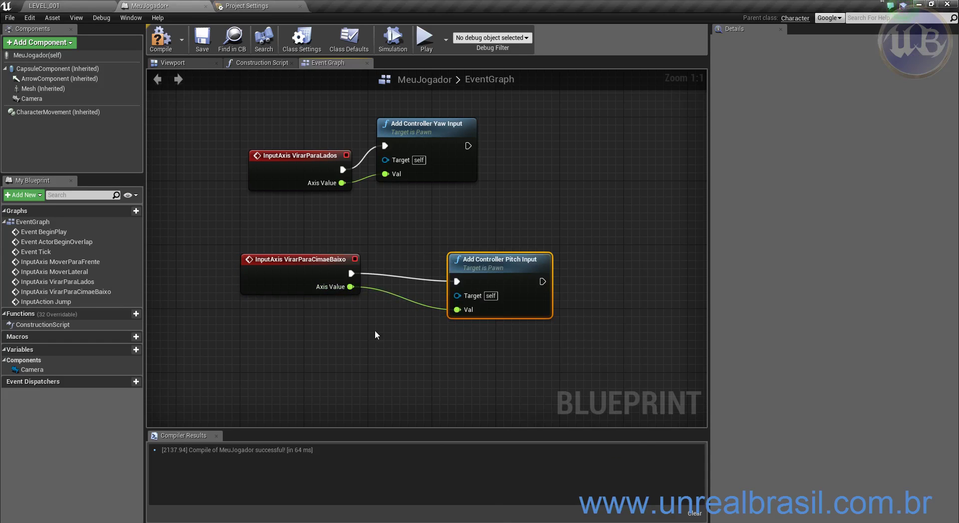
# - Move Add Controller Yaw Input farther from its event, roughly above the pitch node, and compile the Blueprint
pyautogui.moveTo(411, 146); pyautogui.dragTo(490, 153)
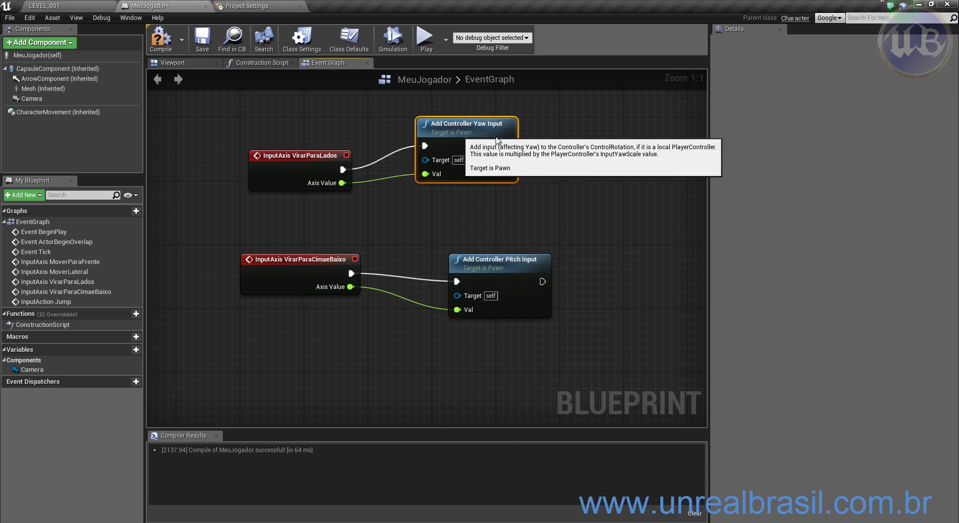
pyautogui.click(161, 38)
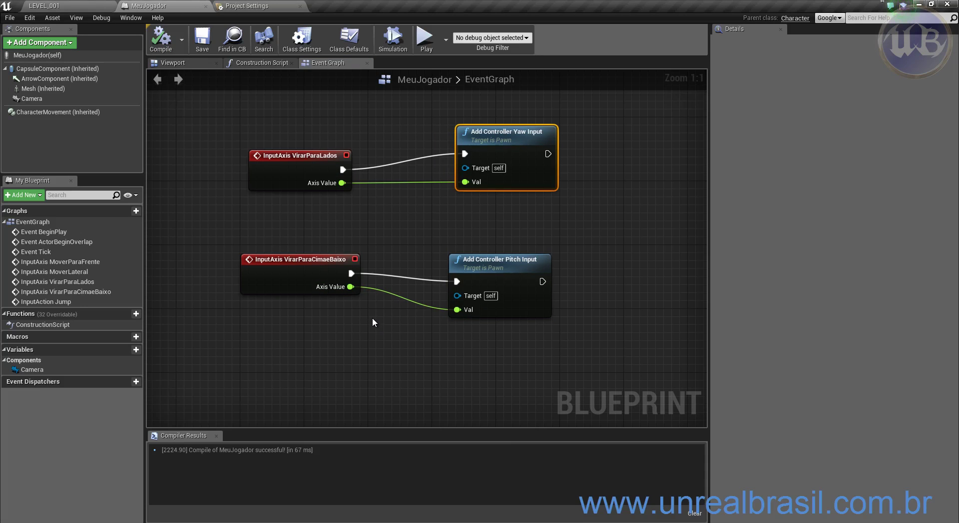
pyautogui.rightClick(359, 335)
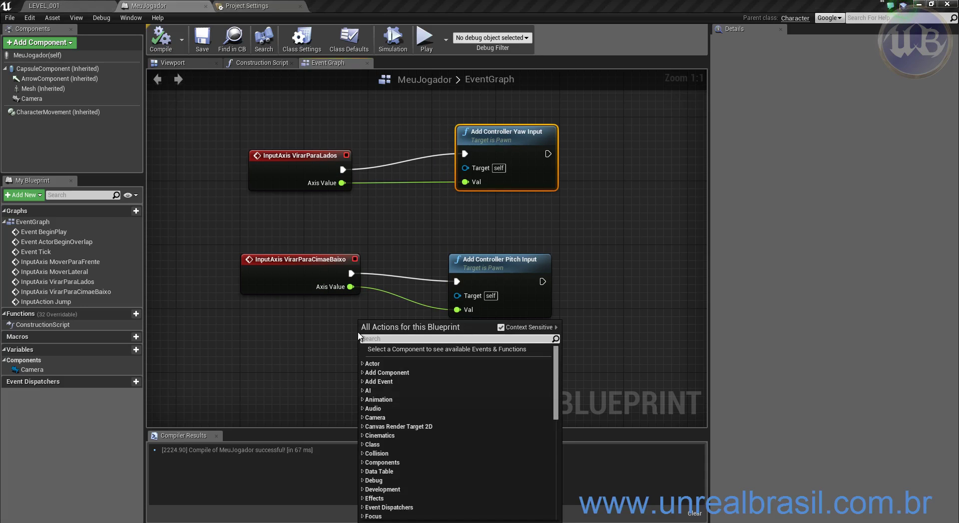
pyautogui.write('clamp')
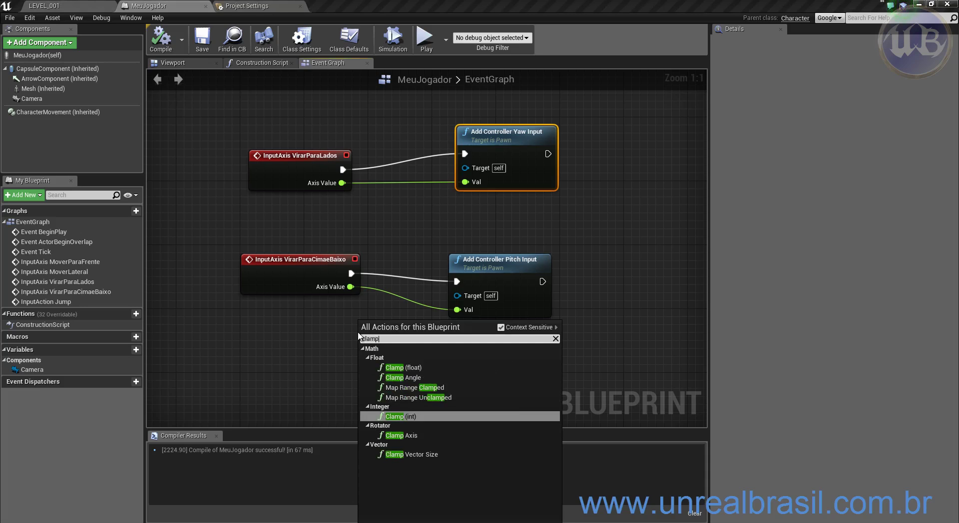
pyautogui.press('Return')
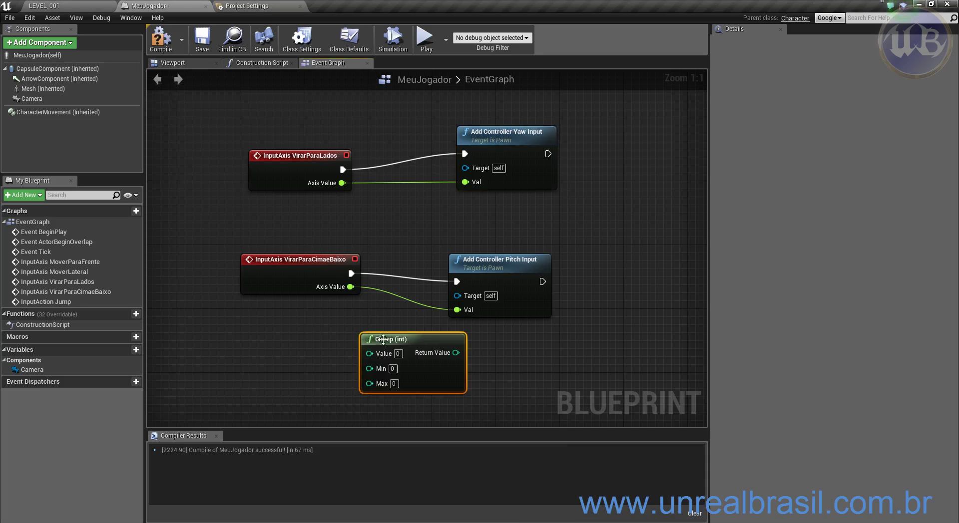
pyautogui.moveTo(405, 345); pyautogui.dragTo(381, 328)
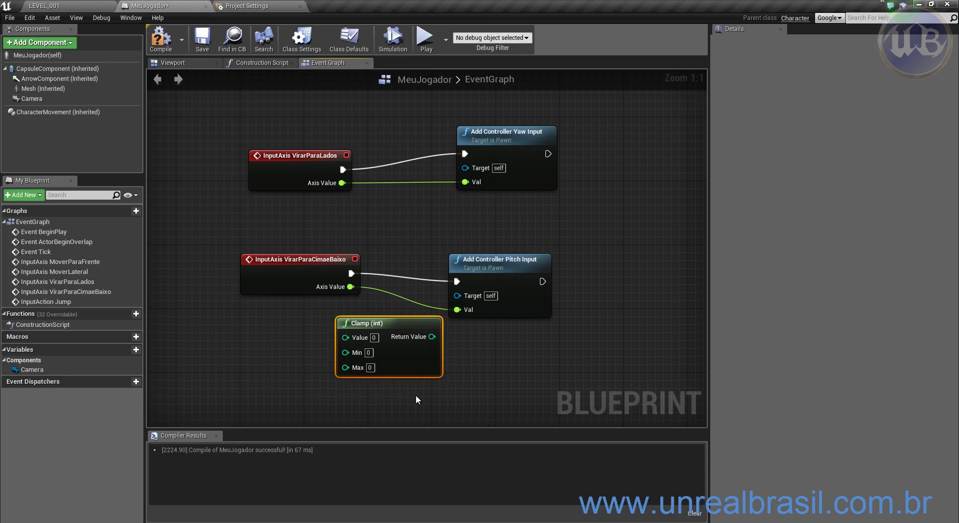
pyautogui.press('Delete')
pyautogui.moveTo(340, 289); pyautogui.dragTo(367, 344)
pyautogui.write('clamp')
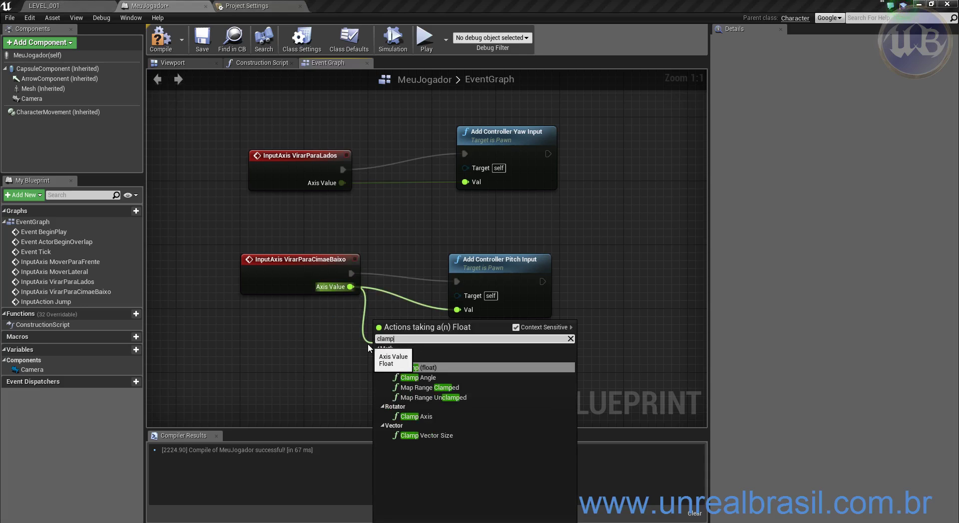
pyautogui.press('Return')
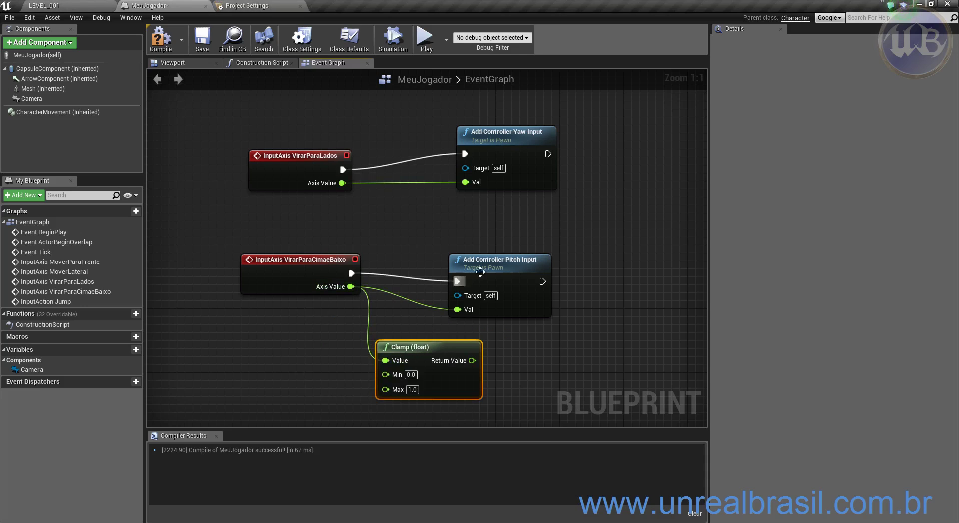
pyautogui.moveTo(480, 263); pyautogui.dragTo(527, 263)
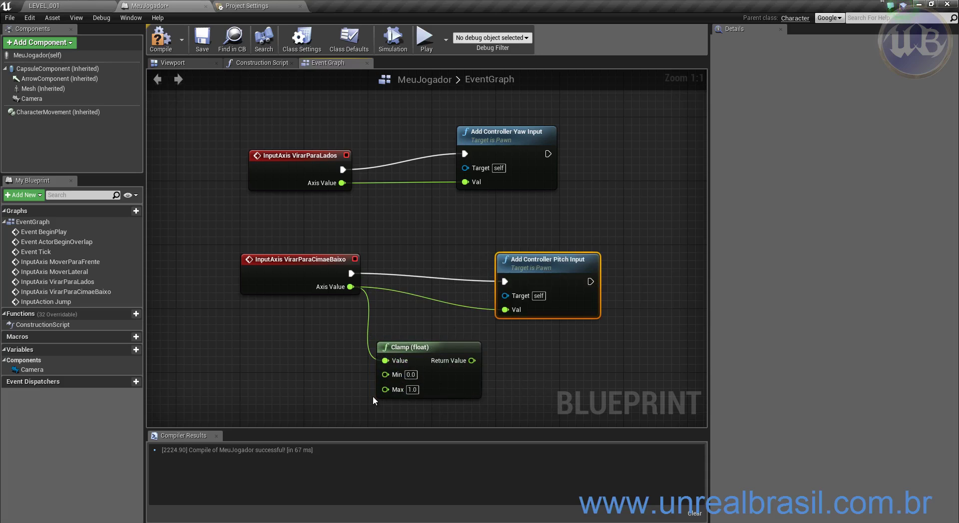
pyautogui.click(428, 398)
pyautogui.press('Delete')
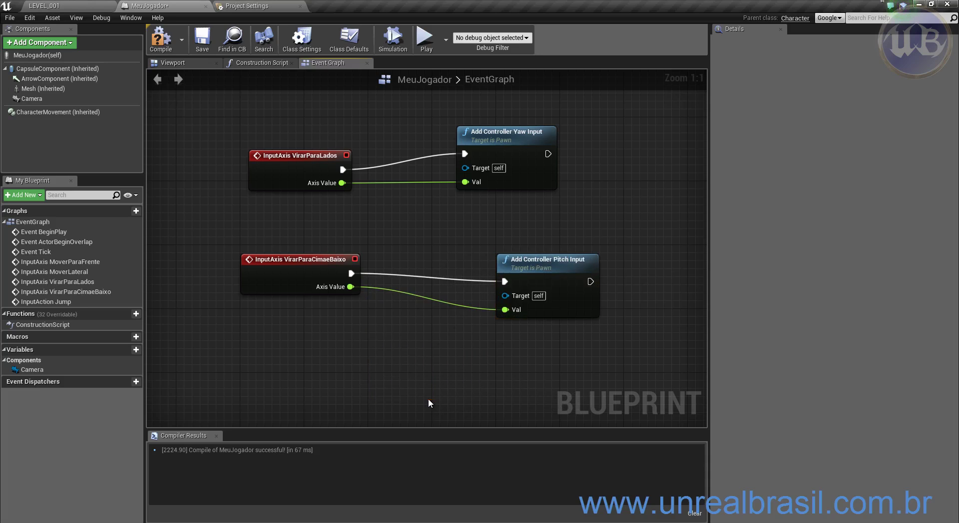
# - Compile and save MeuJogador, and play-test the character's look controls in LEVEL_001
pyautogui.click(160, 40)
pyautogui.click(202, 40)
pyautogui.click(258, 6)
pyautogui.click(159, 3)
pyautogui.click(58, 3)
pyautogui.click(458, 44)
pyautogui.click(151, 283)
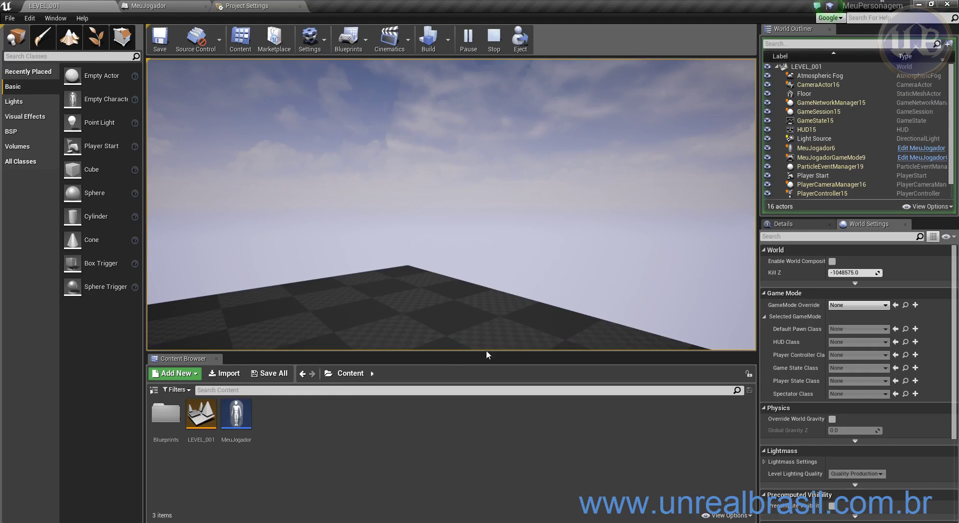
pyautogui.press('Escape')
# - Check the gamepad key assigned to the VirarParaCimaeBaixo axis mapping in the project settings
pyautogui.click(223, 5)
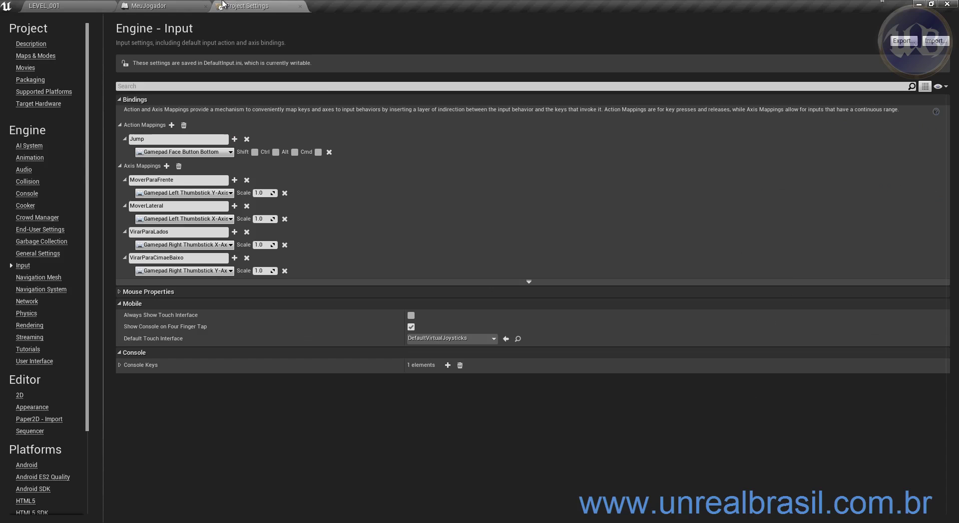
pyautogui.click(182, 271)
pyautogui.press('Escape')
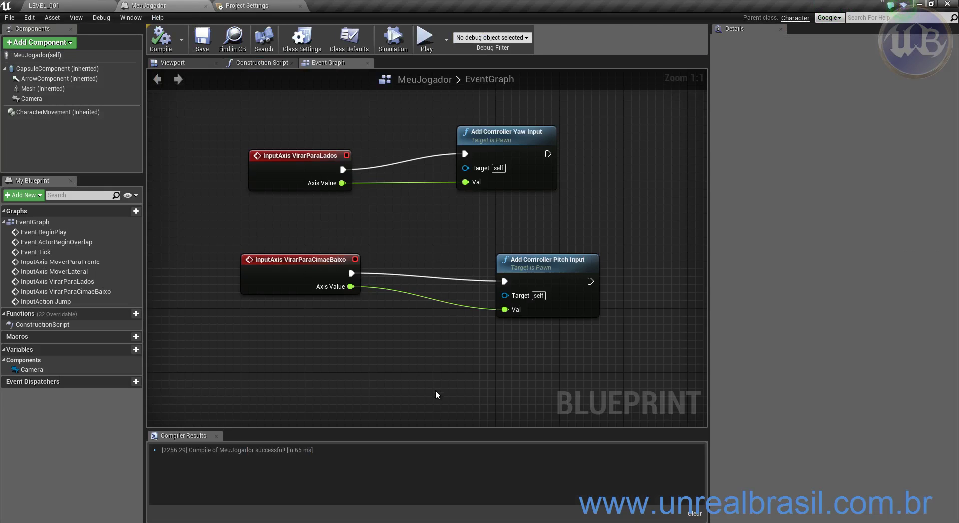
# - Align Add Controller Pitch Input beneath Add Controller Yaw Input in the event graph, and compile and save MeuJogador
pyautogui.moveTo(555, 270); pyautogui.dragTo(513, 270)
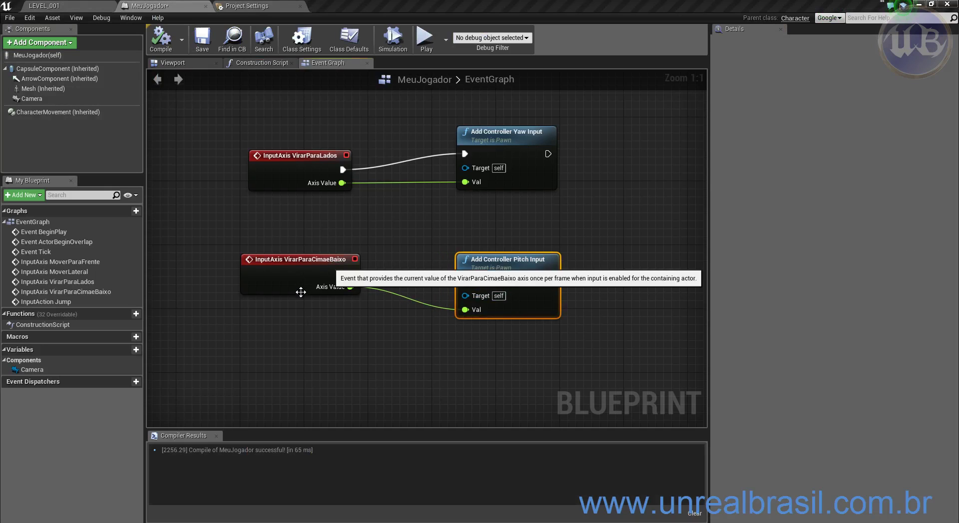
pyautogui.click(161, 40)
pyautogui.click(201, 43)
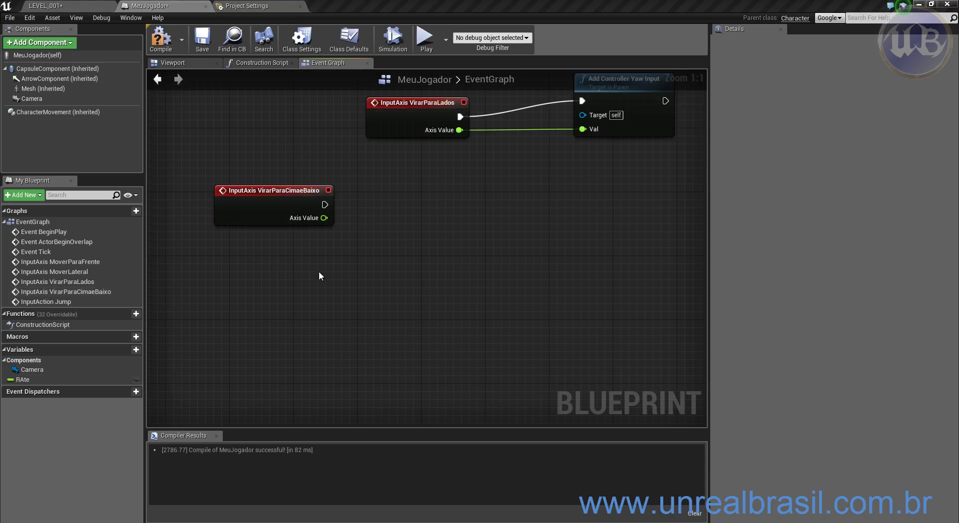
# - Add an Add Controller Pitch Input node wired to the execution output of the InputAxis VirarParaCimaeBaixo event
pyautogui.moveTo(320, 276); pyautogui.dragTo(247, 287, button='right')
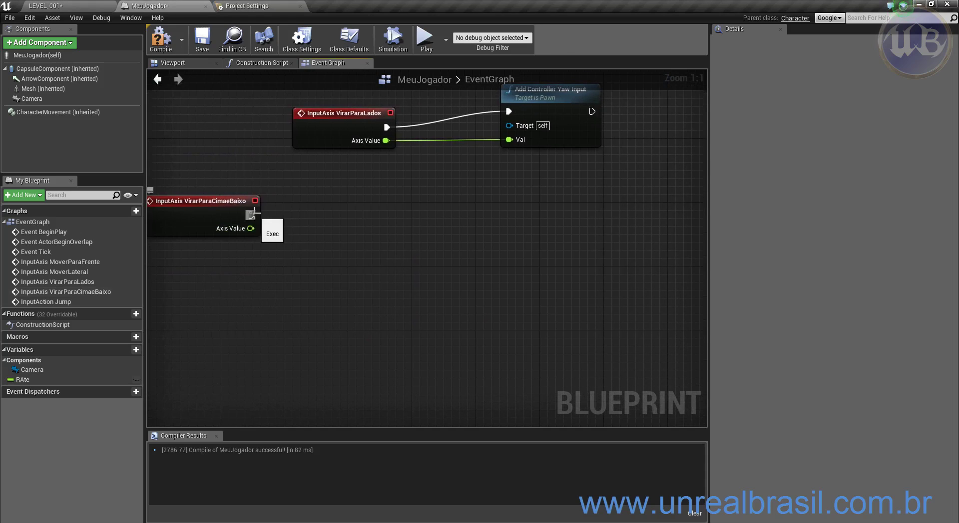
pyautogui.moveTo(255, 213); pyautogui.dragTo(327, 222)
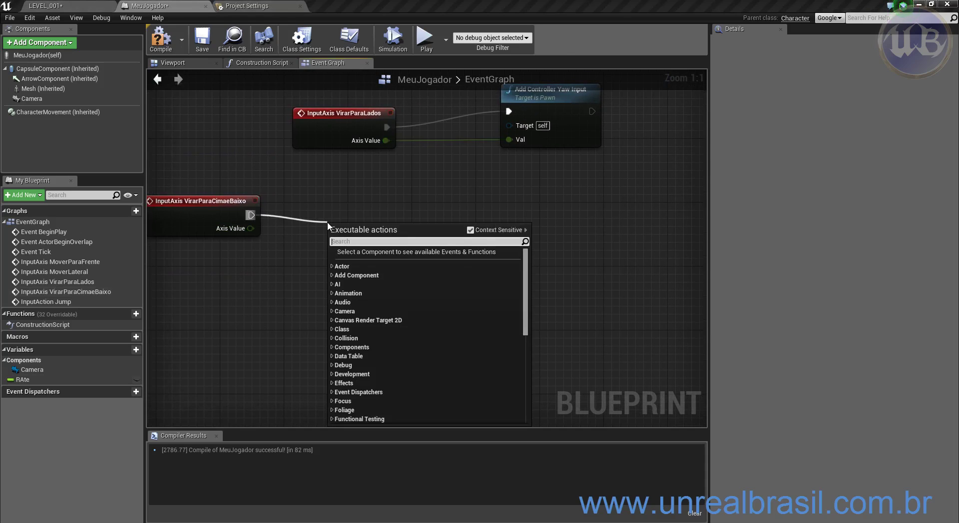
pyautogui.write('add cotr')
pyautogui.press('BackSpace')
pyautogui.press('BackSpace')
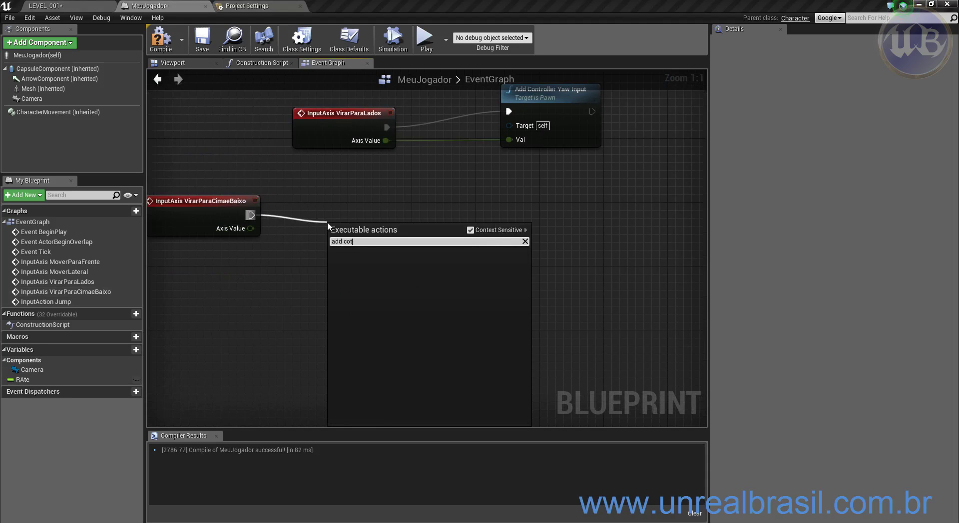
pyautogui.write('ntr')
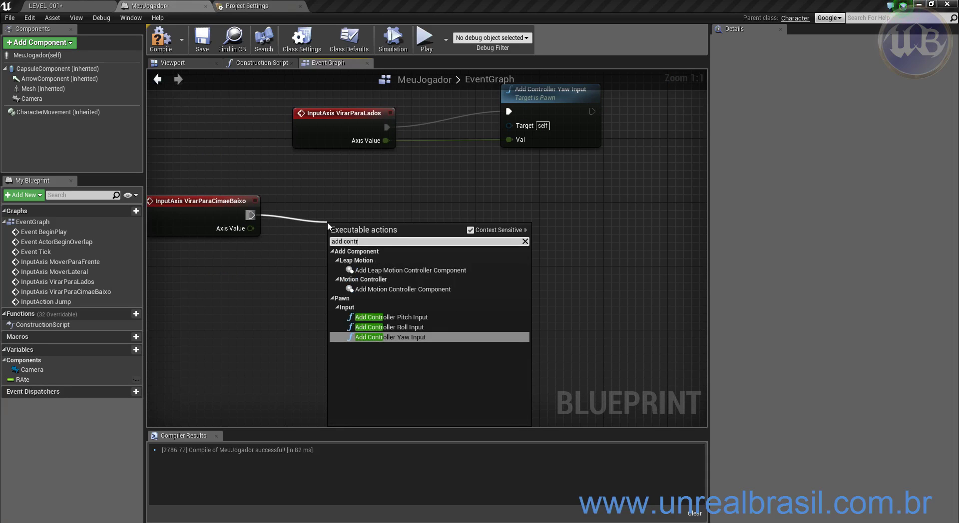
pyautogui.press('Up')
pyautogui.press('Up')
pyautogui.press('Return')
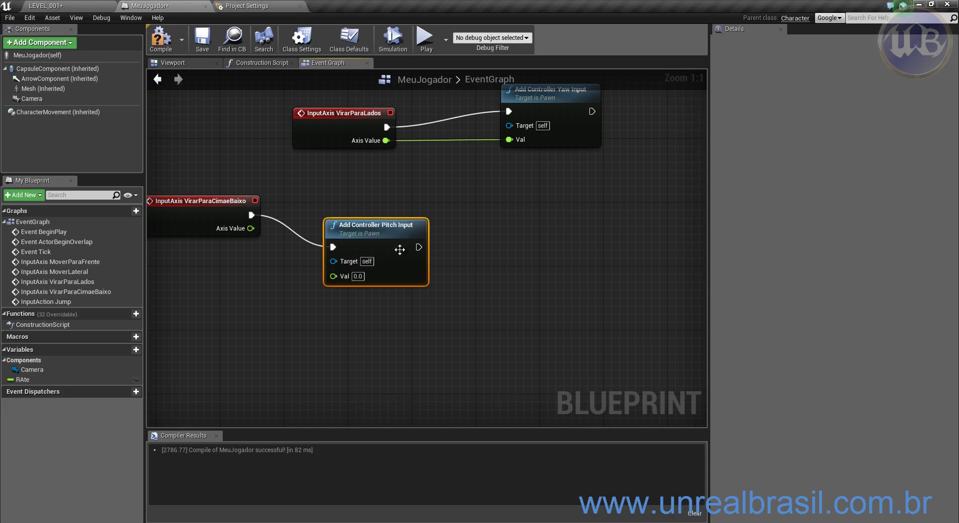
# - Reposition Add Controller Pitch Input, feed its Val from the VirarParaCimaeBaixo Axis Value, and compile and save everything
pyautogui.moveTo(378, 234); pyautogui.dragTo(402, 210)
pyautogui.moveTo(250, 229); pyautogui.dragTo(357, 252)
pyautogui.moveTo(350, 304); pyautogui.dragTo(407, 306, button='right')
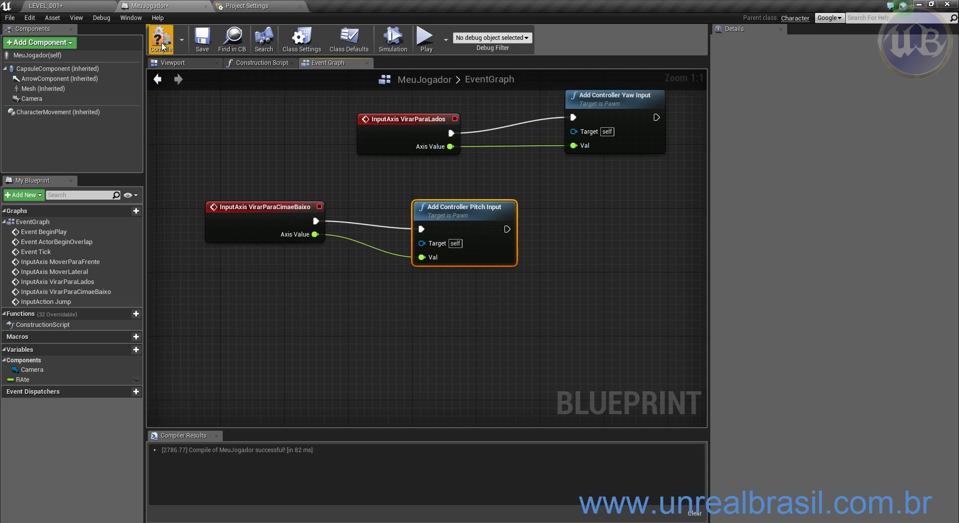
pyautogui.hotkey('ctrl', 'shift', 's')
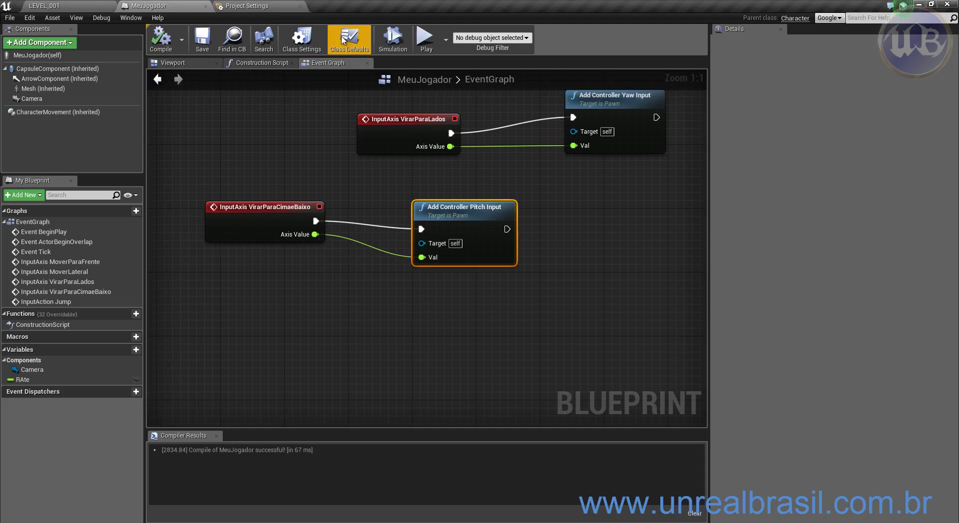
# - Check the Use Controller Rotation Pitch and Yaw options in MeuJogador's class defaults
pyautogui.click(350, 42)
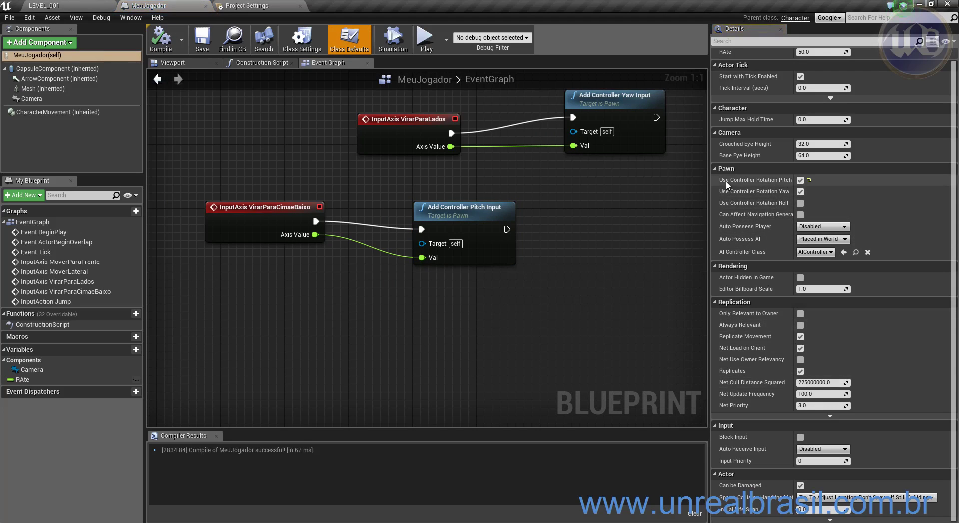
pyautogui.click(800, 191)
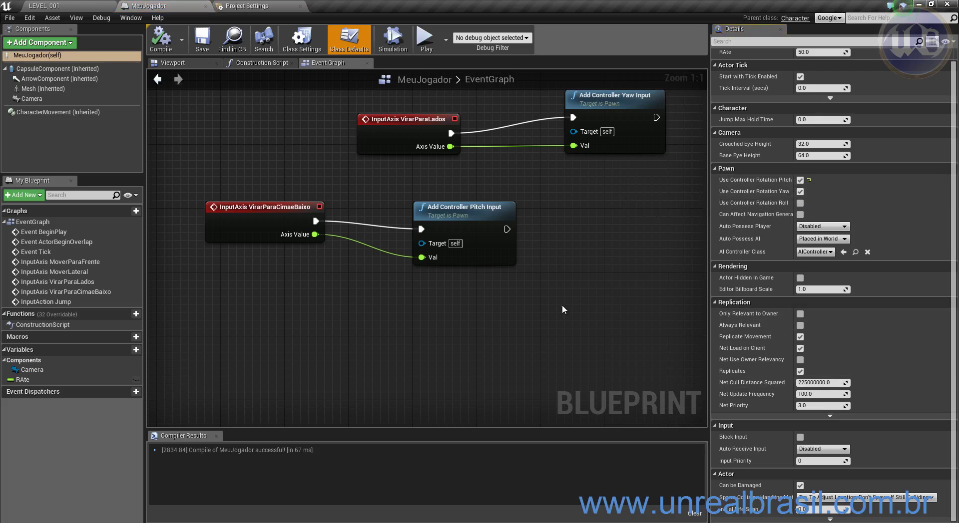
# - Align the VirarParaLados event and its yaw node directly above the VirarParaCimaeBaixo and pitch nodes, and save MeuJogador
pyautogui.moveTo(580, 295); pyautogui.dragTo(547, 358, button='right')
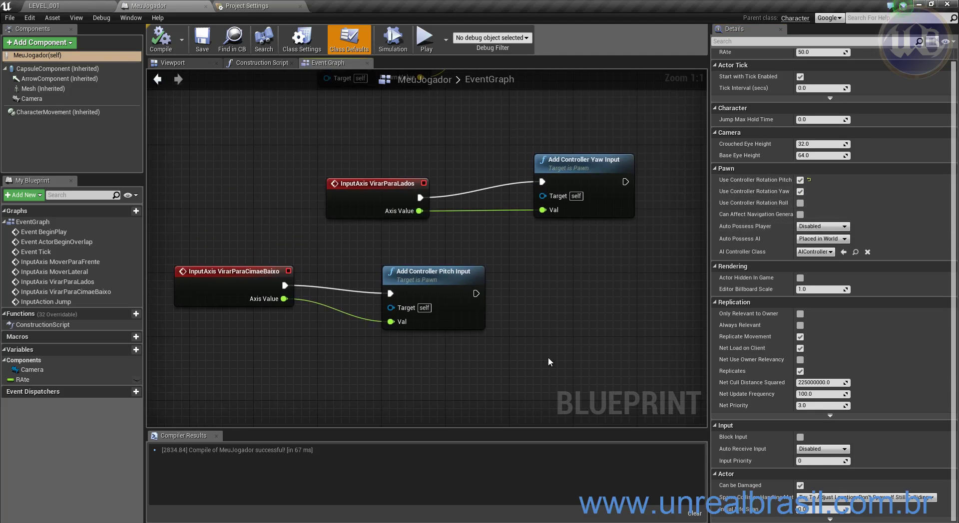
pyautogui.moveTo(325, 151); pyautogui.dragTo(384, 241)
pyautogui.moveTo(380, 375); pyautogui.dragTo(270, 300)
pyautogui.click(219, 165)
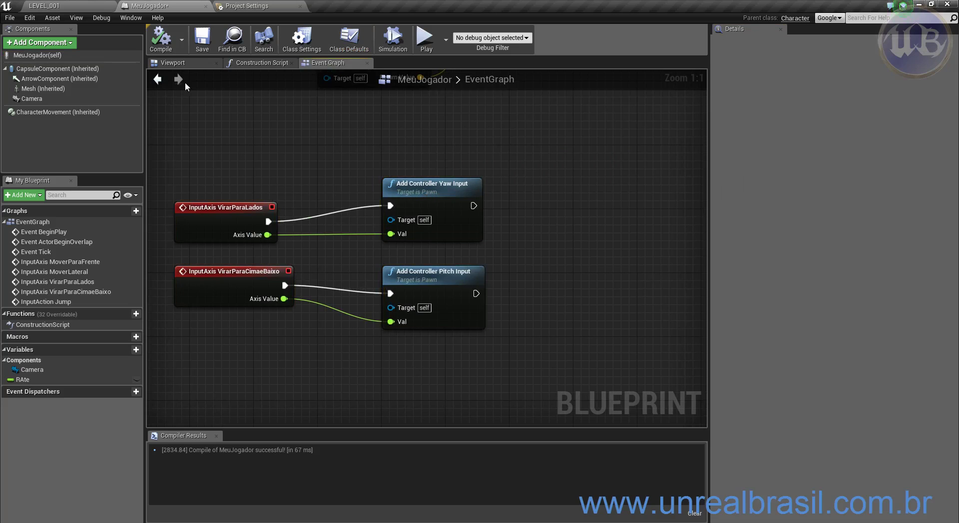
pyautogui.click(202, 40)
# - Play-test the character's sideways and vertical look controls in a separate game preview window, and end the session
pyautogui.click(446, 40)
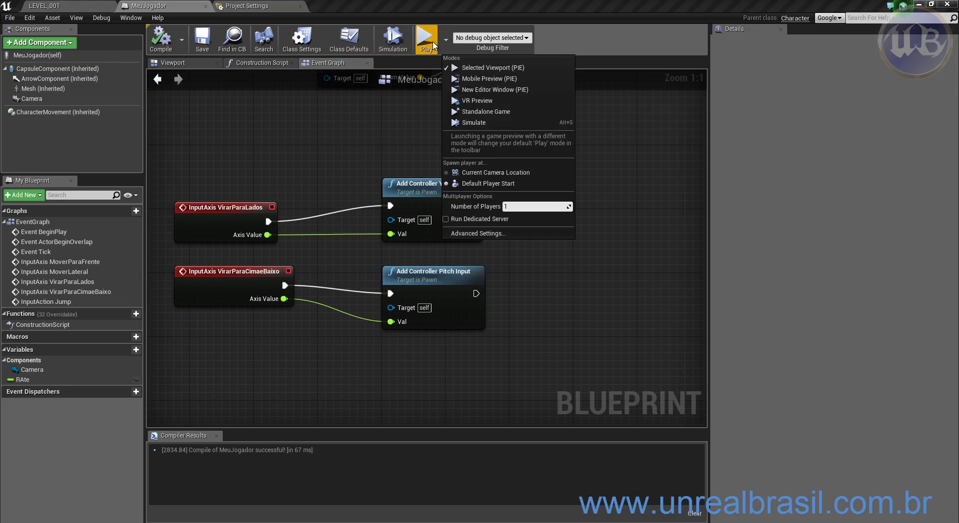
pyautogui.click(470, 107)
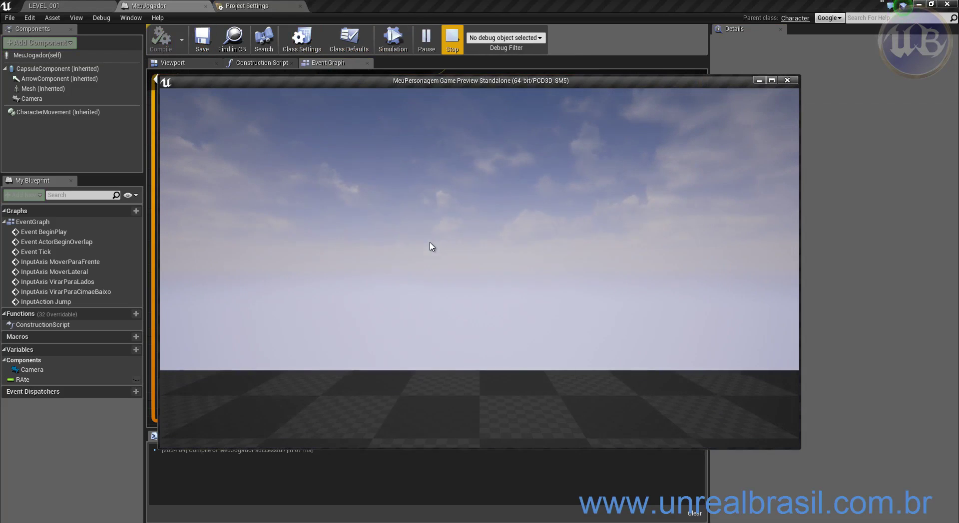
pyautogui.click(430, 243)
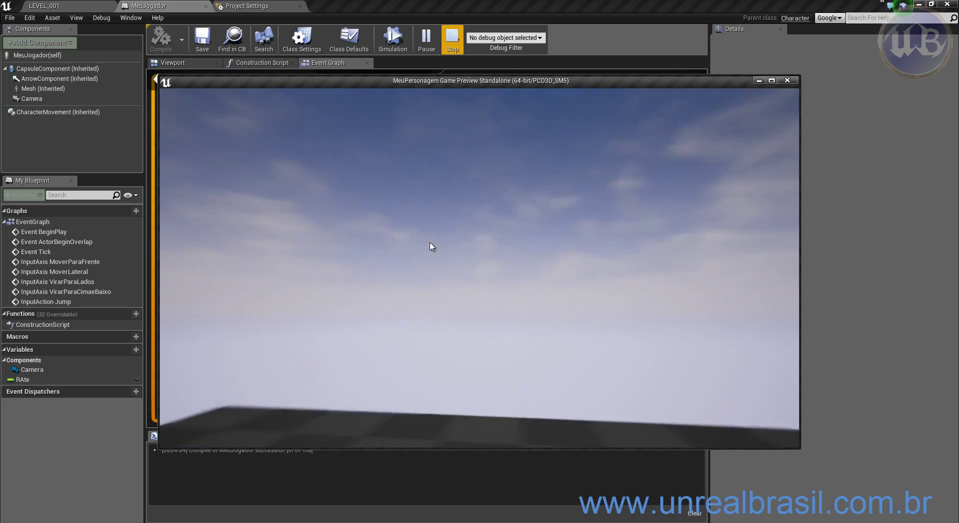
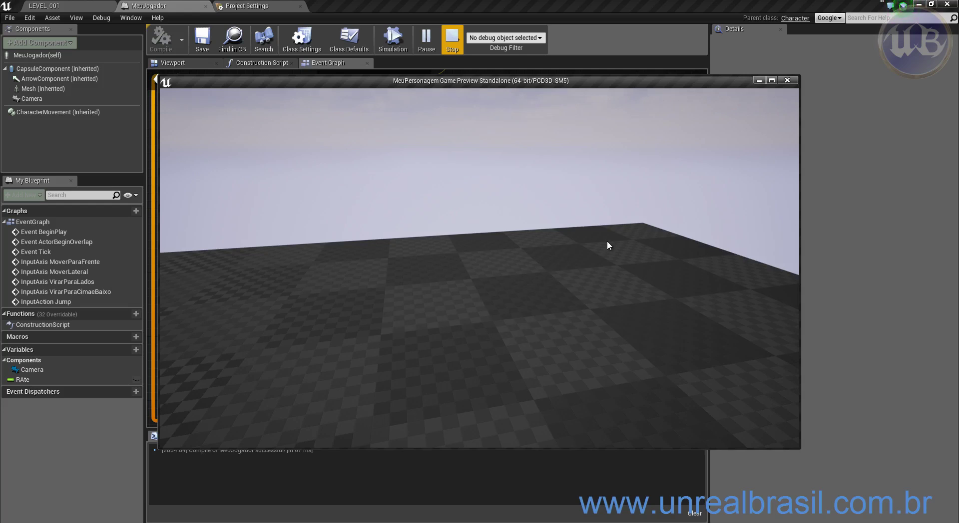
pyautogui.press('Escape')
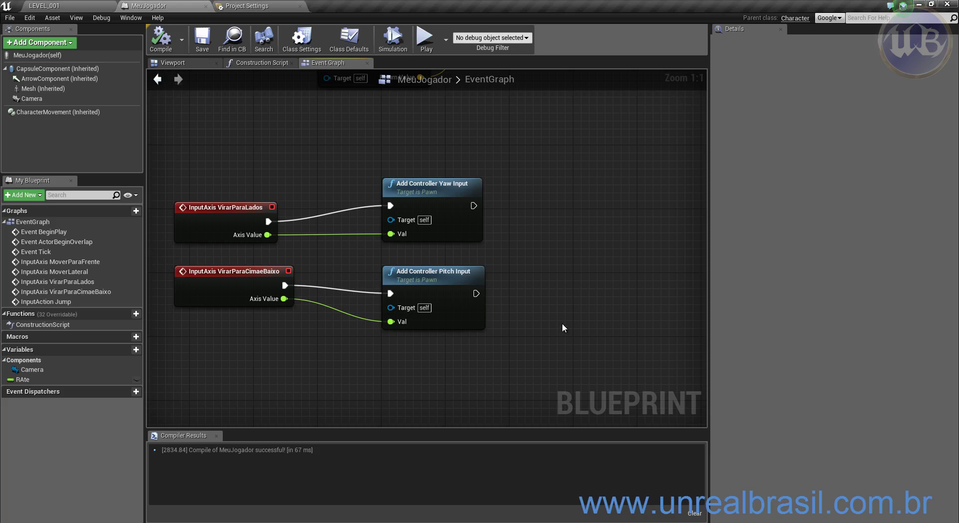
# - Enclose the InputAxis MoverParaFrente nodes in a comment box titled MOVER PARA FRENTE
pyautogui.moveTo(562, 323); pyautogui.dragTo(596, 319, button='right')
pyautogui.scroll(-7, 327, 181)
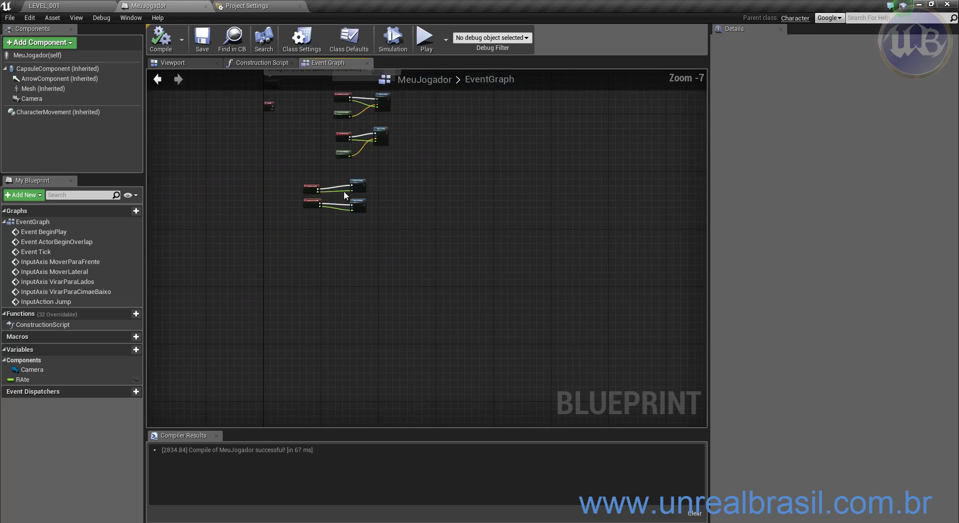
pyautogui.scroll(6, 395, 307)
pyautogui.moveTo(438, 187); pyautogui.dragTo(538, 370, button='right')
pyautogui.scroll(1, 367, 326)
pyautogui.moveTo(258, 303); pyautogui.dragTo(354, 276, button='right')
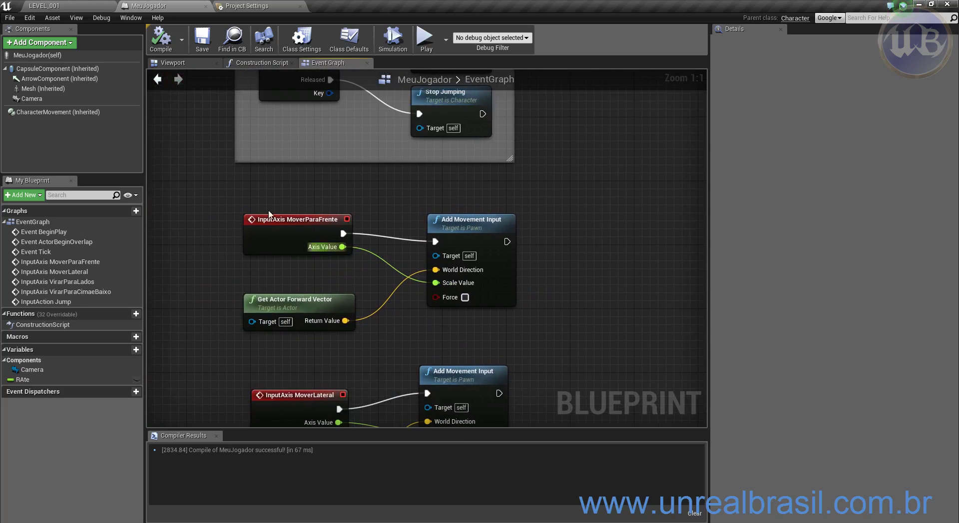
pyautogui.moveTo(222, 200); pyautogui.dragTo(582, 357)
pyautogui.write('c')
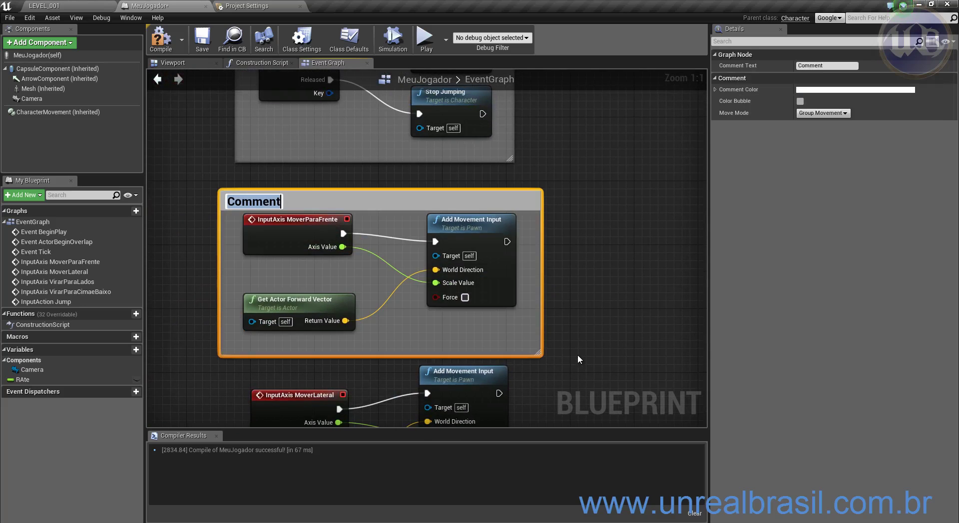
pyautogui.write('MOVER P')
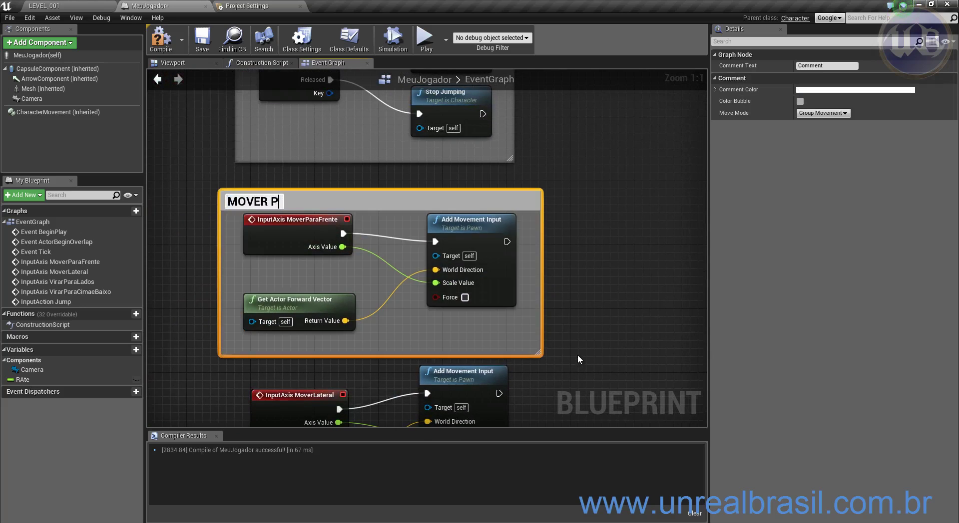
pyautogui.write('ARA FRENT')
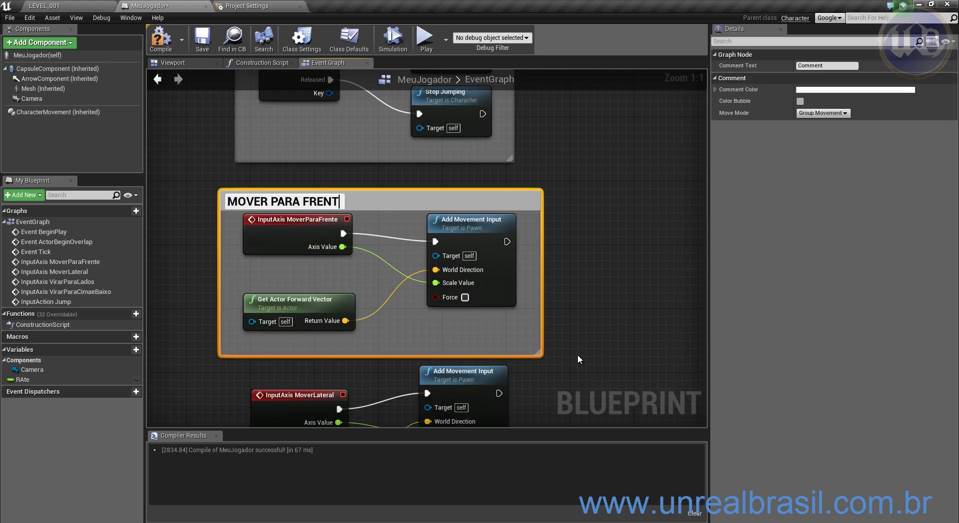
pyautogui.write('E')
pyautogui.press('Return')
# - Shift the InputAxis MoverLateral nodes slightly lower and enclose them in a comment box titled MOVER LATERALMENTE
pyautogui.moveTo(553, 344); pyautogui.dragTo(555, 176, button='right')
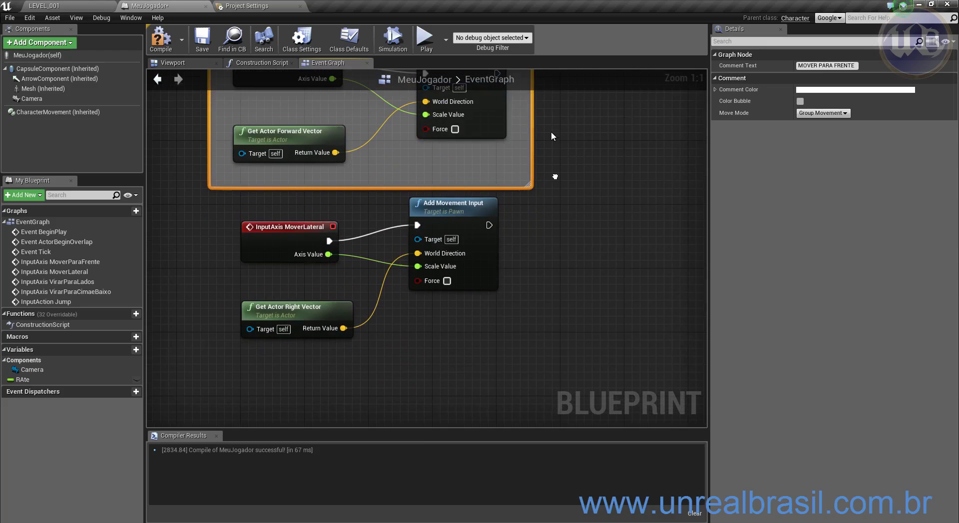
pyautogui.moveTo(182, 214); pyautogui.dragTo(462, 321)
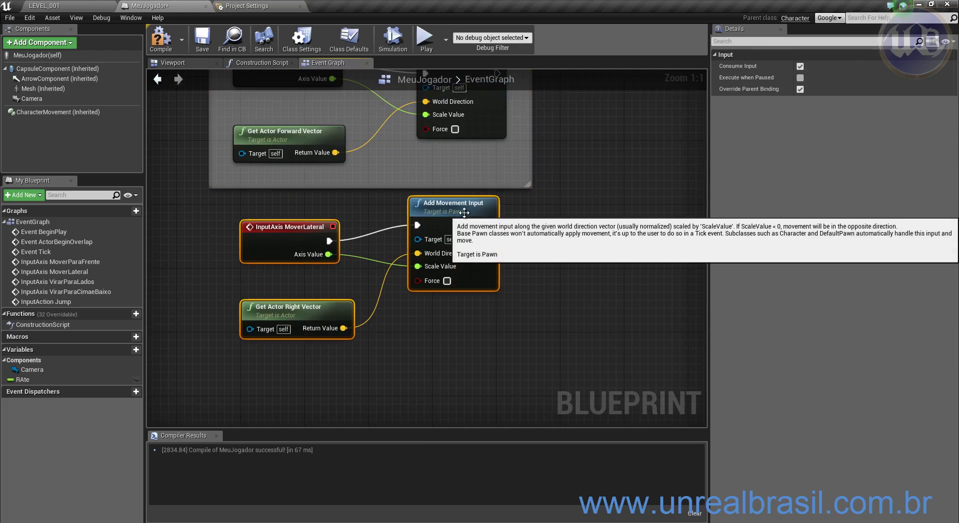
pyautogui.moveTo(467, 215); pyautogui.dragTo(475, 255)
pyautogui.write('c')
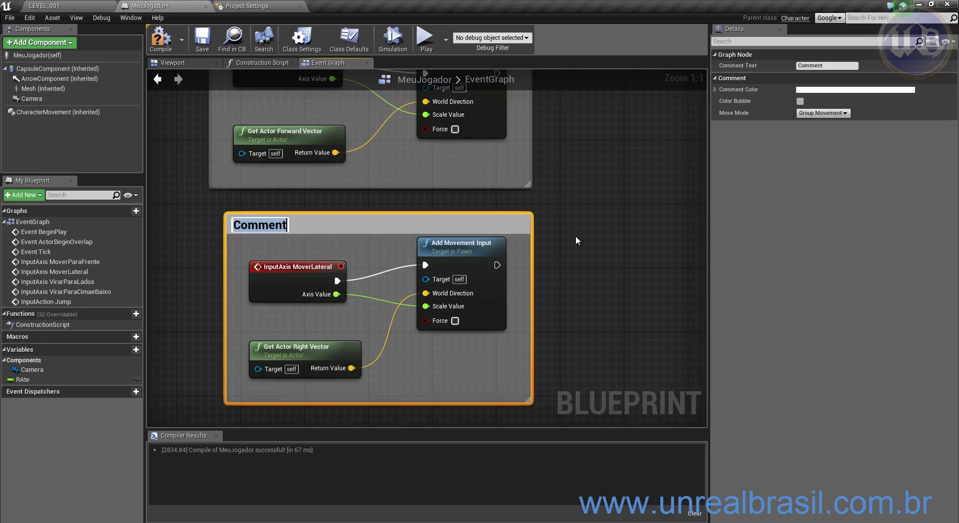
pyautogui.write('MOVER ')
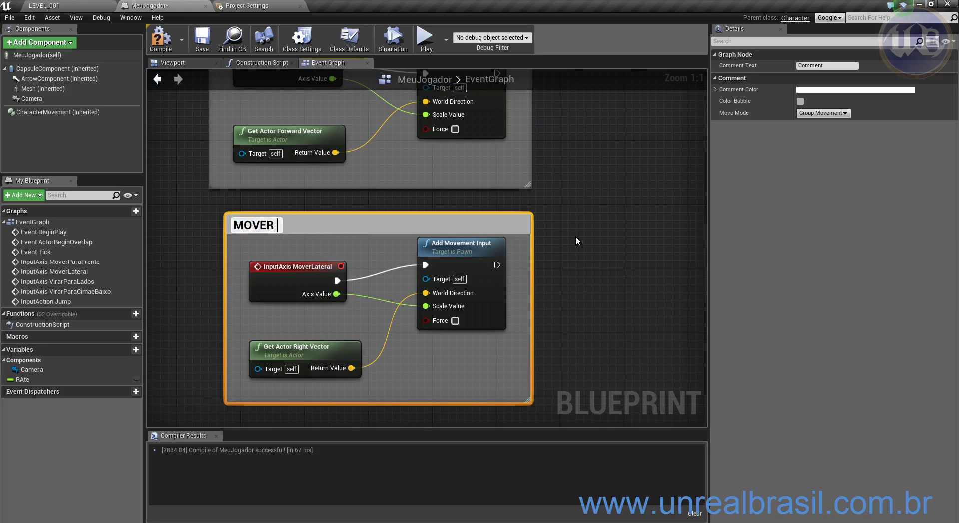
pyautogui.write('LATERALMENTE')
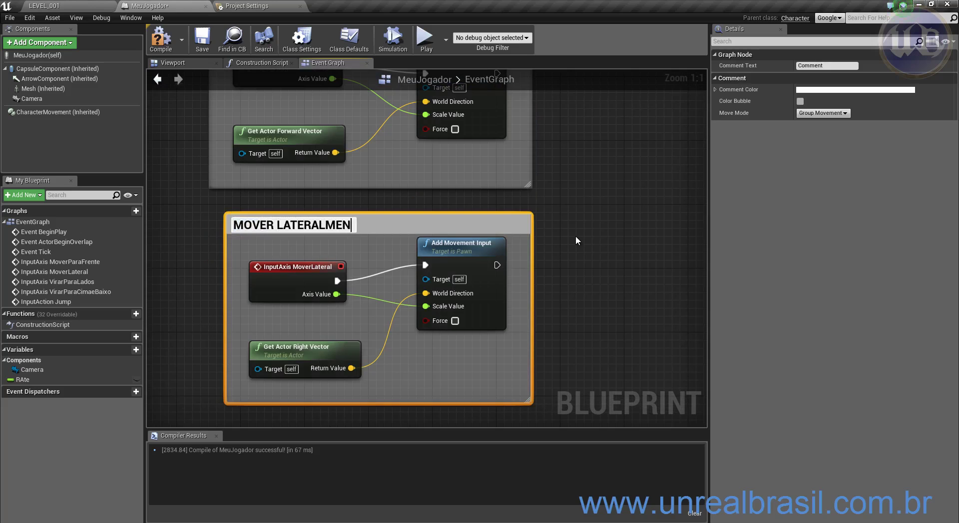
pyautogui.press('Return')
# - Move the VirarParaCimaeBaixo event and its pitch node farther below the VirarParaLados nodes
pyautogui.moveTo(575, 236); pyautogui.dragTo(592, 71, button='right')
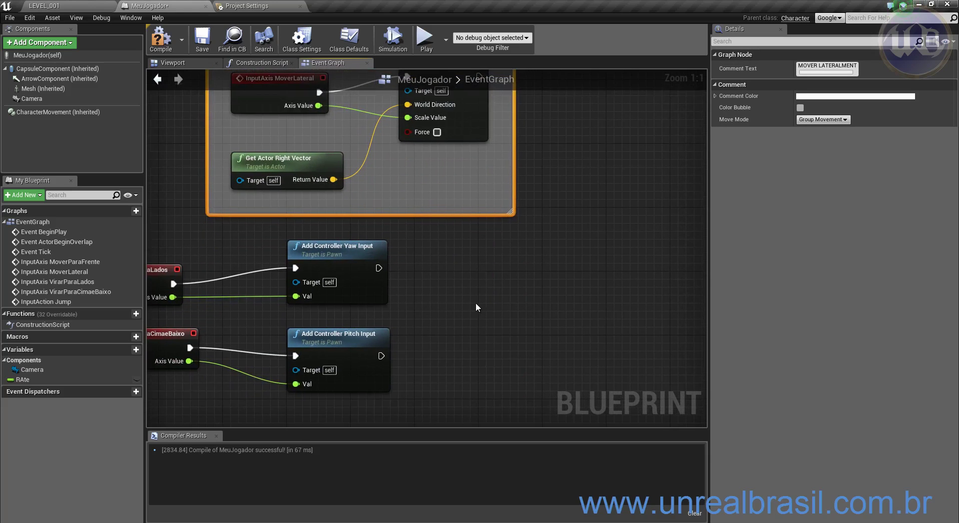
pyautogui.moveTo(476, 303); pyautogui.dragTo(537, 276, button='right')
pyautogui.moveTo(251, 287); pyautogui.dragTo(637, 367)
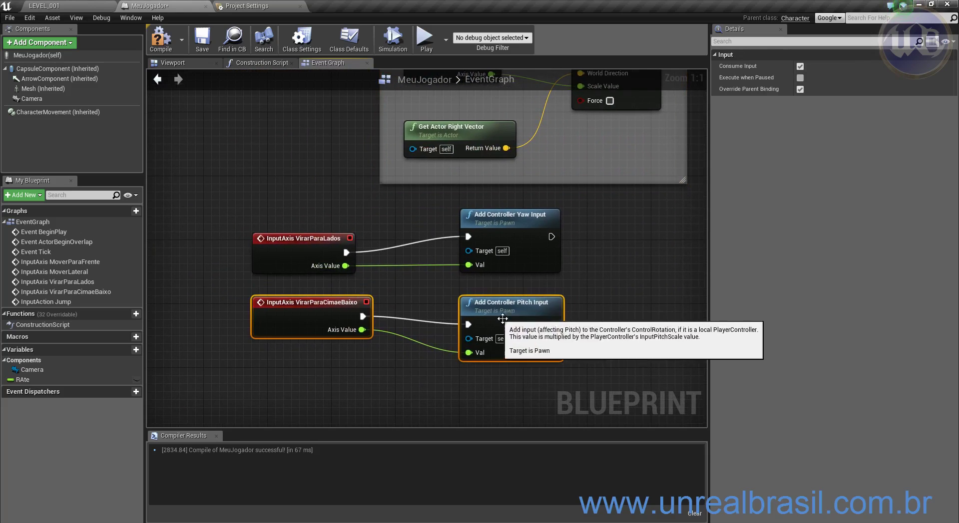
pyautogui.moveTo(512, 313); pyautogui.dragTo(519, 401)
# - Enclose the VirarParaLados event and yaw node in a comment box titled VIRAR PARA OS LADOS, and shift it beneath the lateral movement comment
pyautogui.moveTo(474, 315); pyautogui.dragTo(461, 364, button='right')
pyautogui.moveTo(233, 274); pyautogui.dragTo(599, 340)
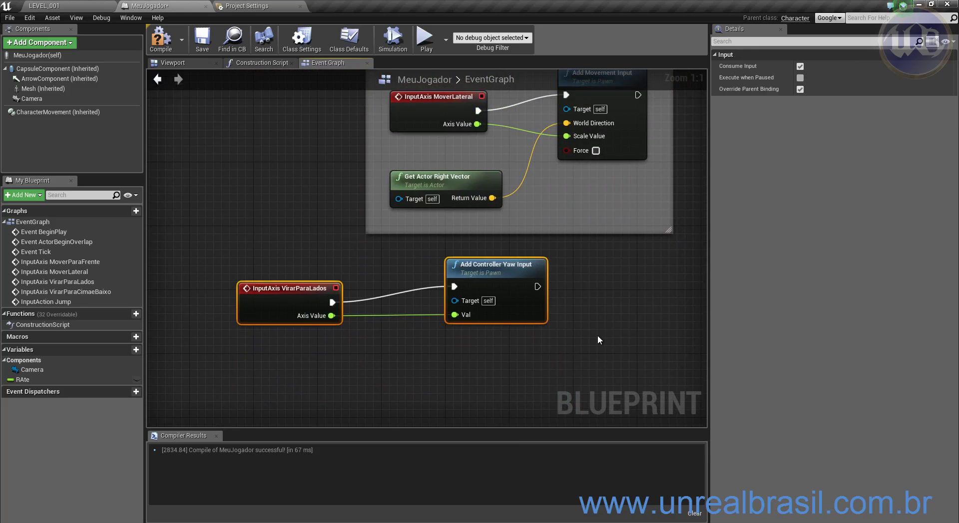
pyautogui.write('cVI')
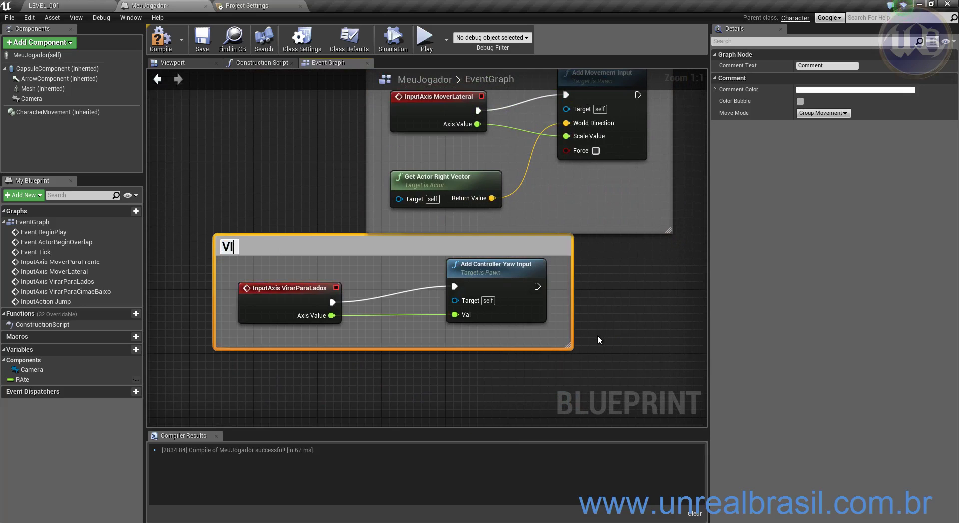
pyautogui.write('RAR PARA OS LADOS')
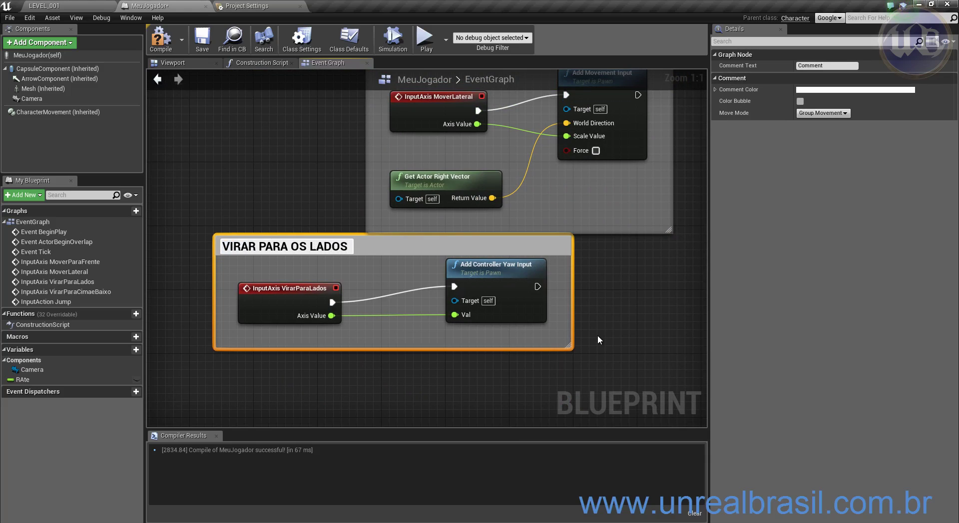
pyautogui.press('Return')
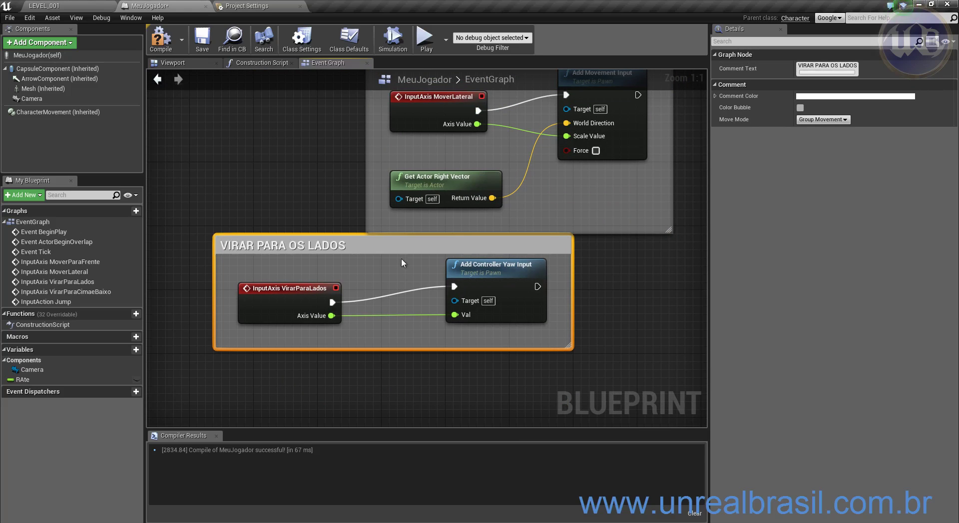
pyautogui.moveTo(401, 259); pyautogui.dragTo(505, 279)
# - Enclose the VirarParaCimaeBaixo event and pitch node in a comment box titled VIRAR PARA CIMA E PARA BAIXO, and align it under VIRAR PARA OS LADOS
pyautogui.moveTo(504, 331); pyautogui.dragTo(487, 97, button='right')
pyautogui.moveTo(230, 196); pyautogui.dragTo(553, 291)
pyautogui.write('c')
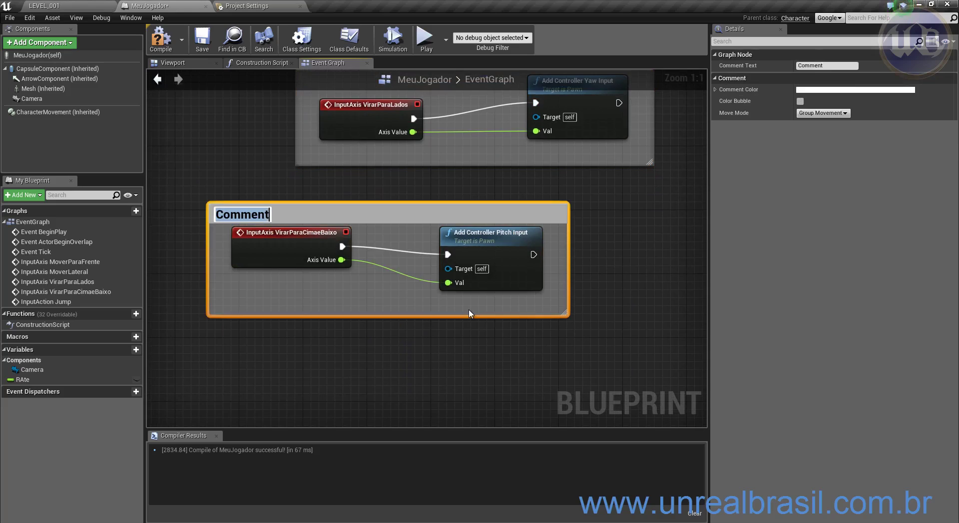
pyautogui.write('VIRAR PARA')
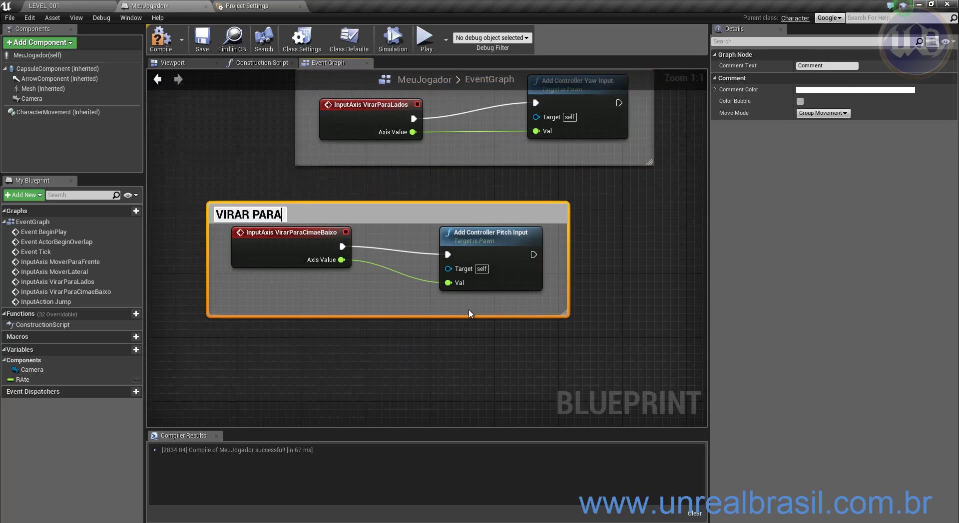
pyautogui.write(' CIMA E PARA ')
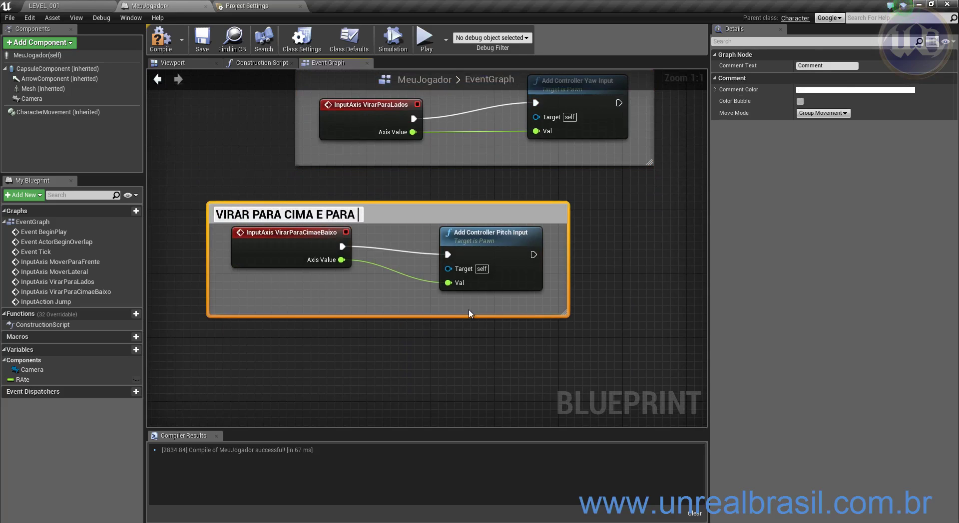
pyautogui.write('BAIXO')
pyautogui.press('Return')
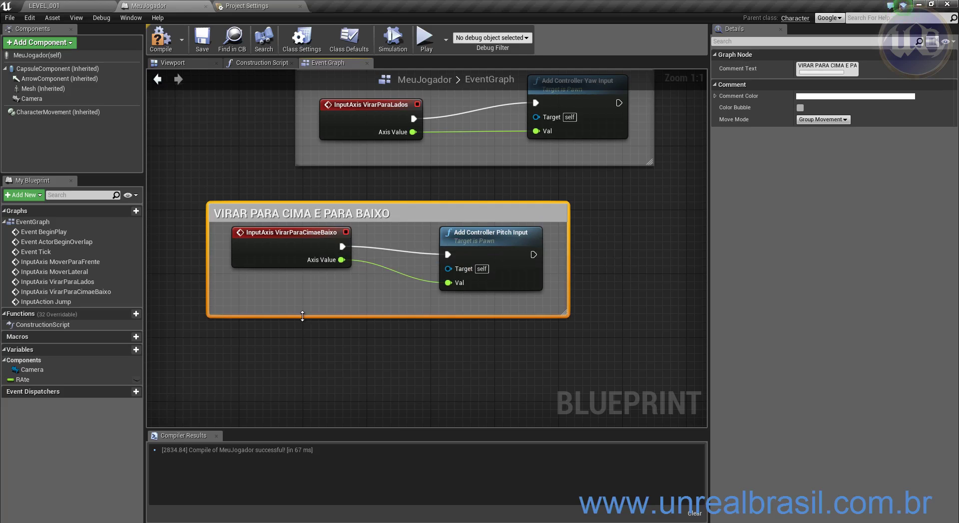
pyautogui.moveTo(401, 214); pyautogui.dragTo(481, 212)
# - Retitle the comment box around the jump nodes from EVENTO DE JUMP to EVENTO DE PULO
pyautogui.scroll(-7, 451, 256)
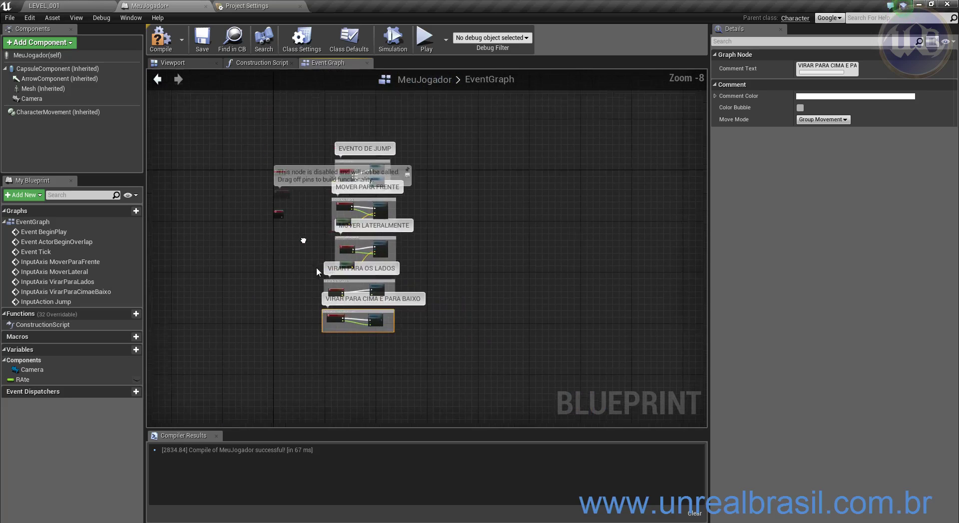
pyautogui.scroll(3, 326, 254)
pyautogui.scroll(1, 322, 207)
pyautogui.moveTo(323, 207); pyautogui.dragTo(555, 230, button='right')
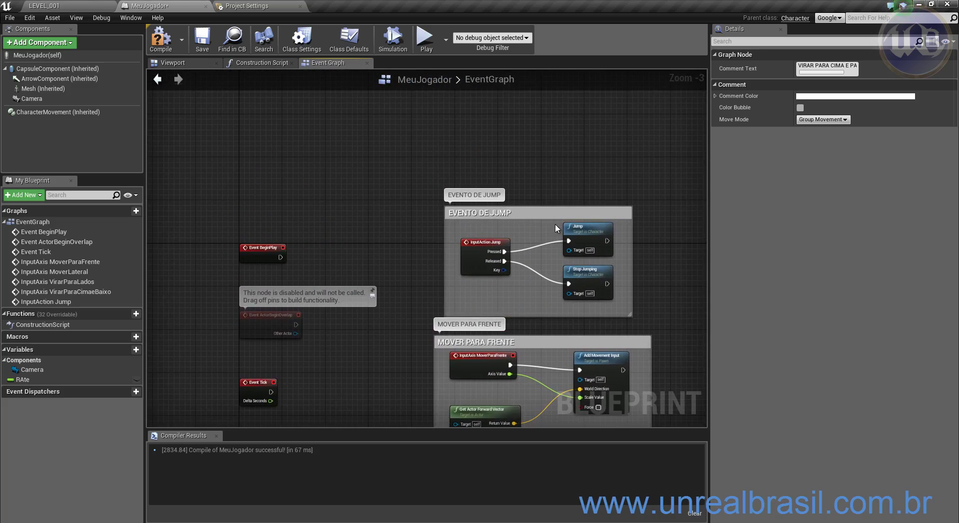
pyautogui.scroll(1, 544, 245)
pyautogui.doubleClick(542, 210)
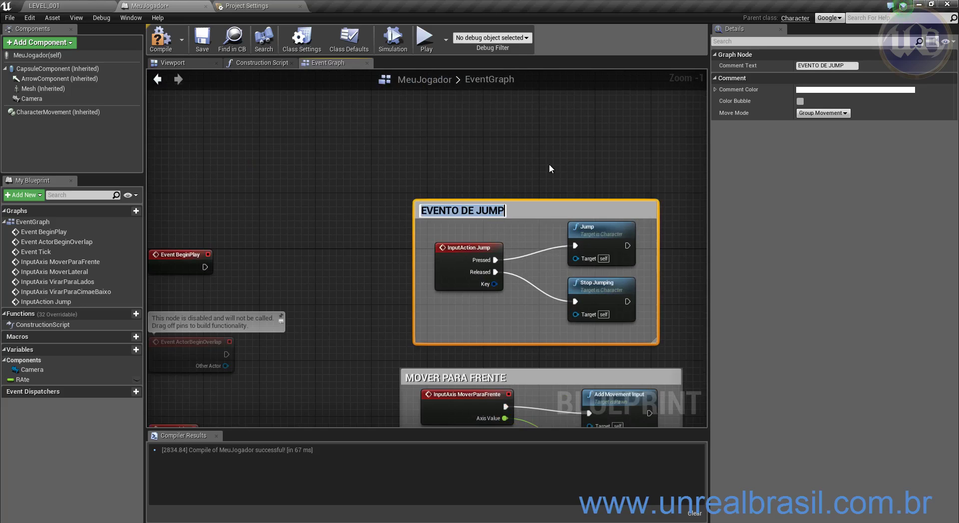
pyautogui.press('End')
pyautogui.hotkey('ctrl', 'shift', 'Left')
pyautogui.write('PUL')
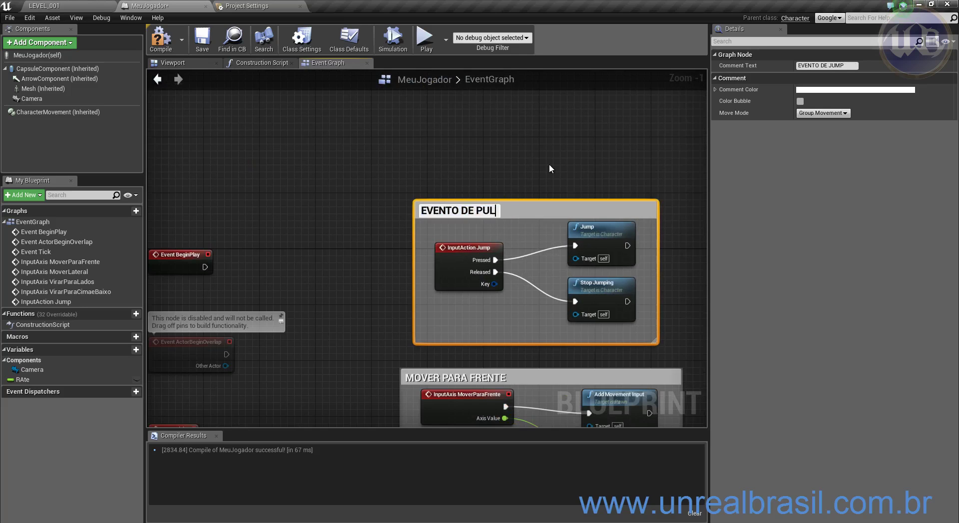
pyautogui.write('O')
pyautogui.press('Return')
# - Review the commented node groups, and compile and save the MeuJogador blueprint
pyautogui.moveTo(324, 278); pyautogui.dragTo(348, 140, button='right')
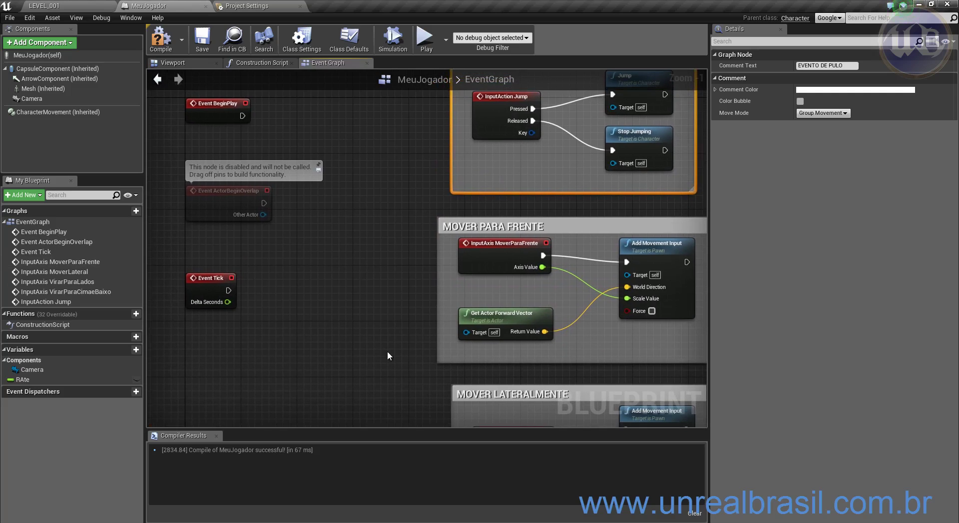
pyautogui.moveTo(376, 319); pyautogui.dragTo(261, 126, button='right')
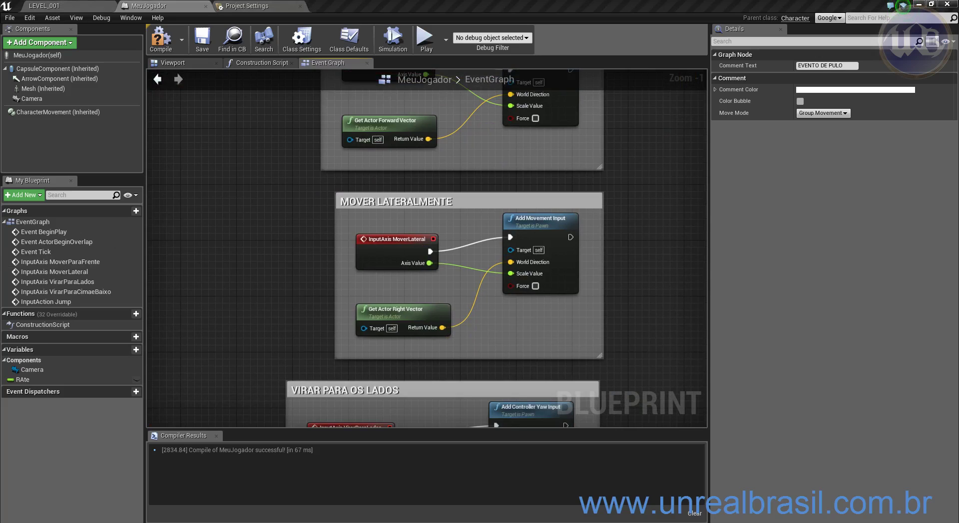
pyautogui.moveTo(233, 289); pyautogui.dragTo(230, 211, button='right')
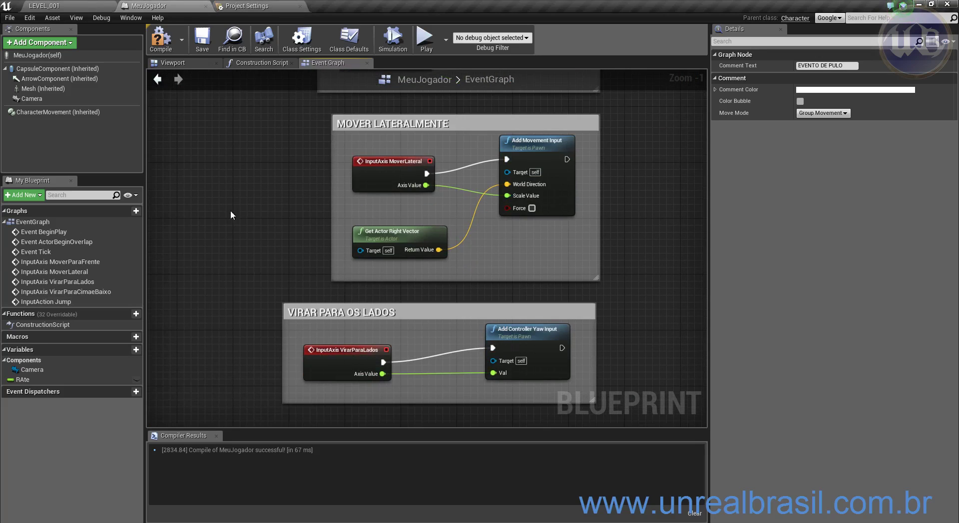
pyautogui.click(161, 39)
pyautogui.click(203, 39)
# - Add an action mapping named Tiro to the project's input bindings
pyautogui.click(45, 6)
pyautogui.click(247, 5)
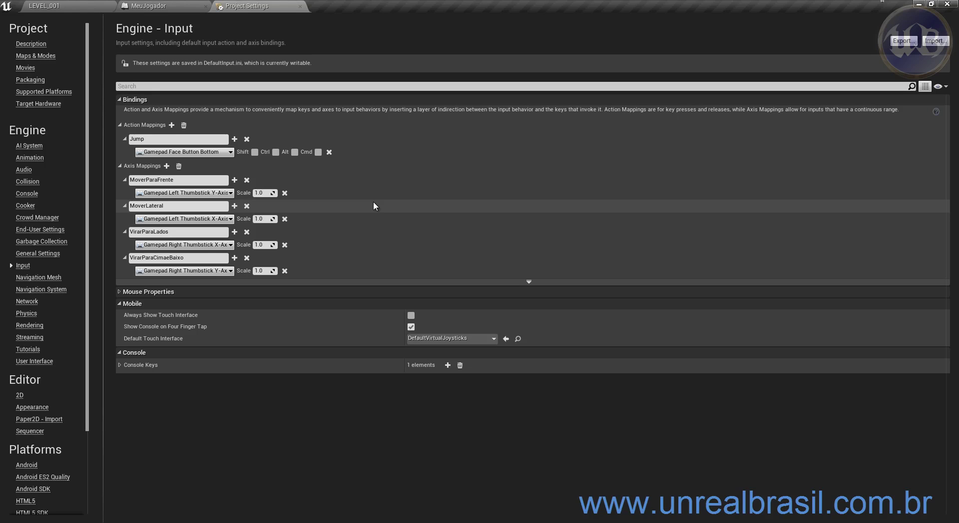
pyautogui.click(172, 125)
pyautogui.click(205, 168)
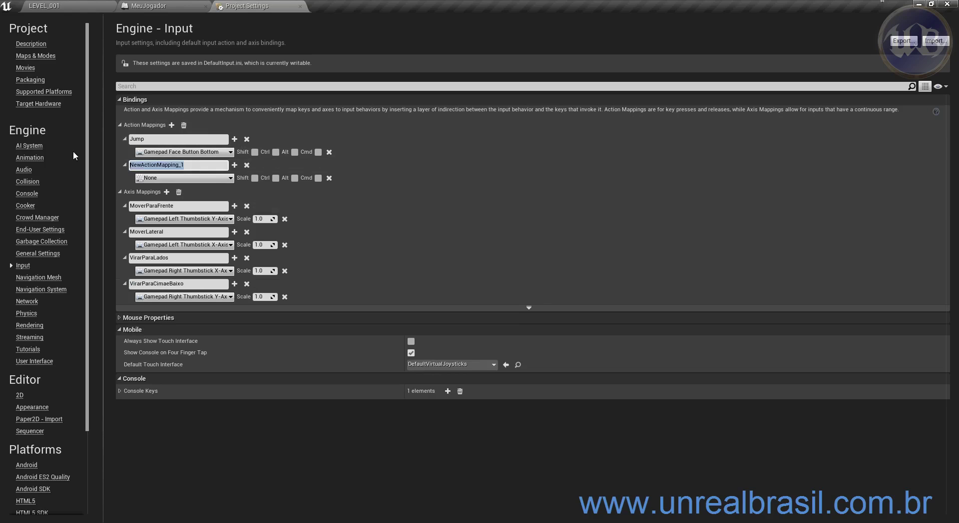
pyautogui.write('Tiro')
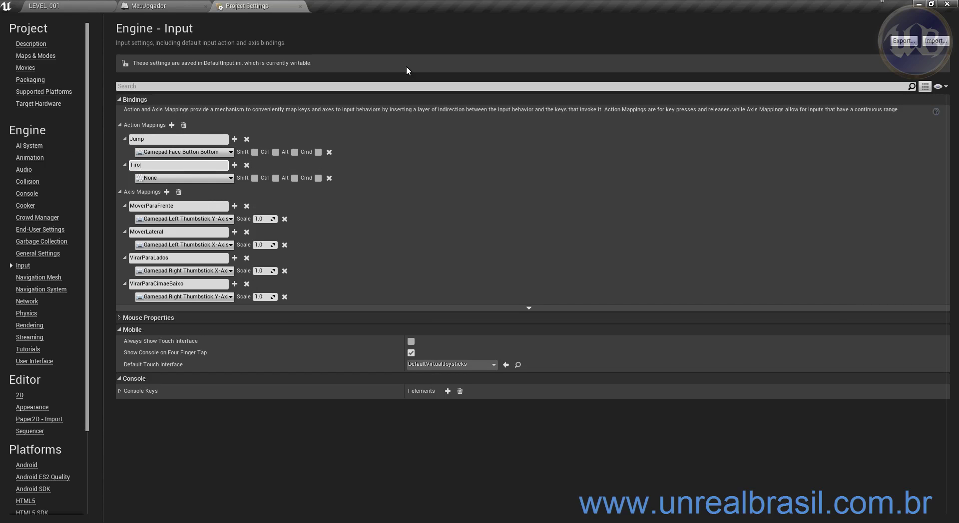
pyautogui.press('Return')
# - Check the Gamepad Right Trigger label in the PowerPoint controller diagram, and bind the Tiro action mapping to Gamepad Right Trigger
pyautogui.hotkey('alt', 'Tab')
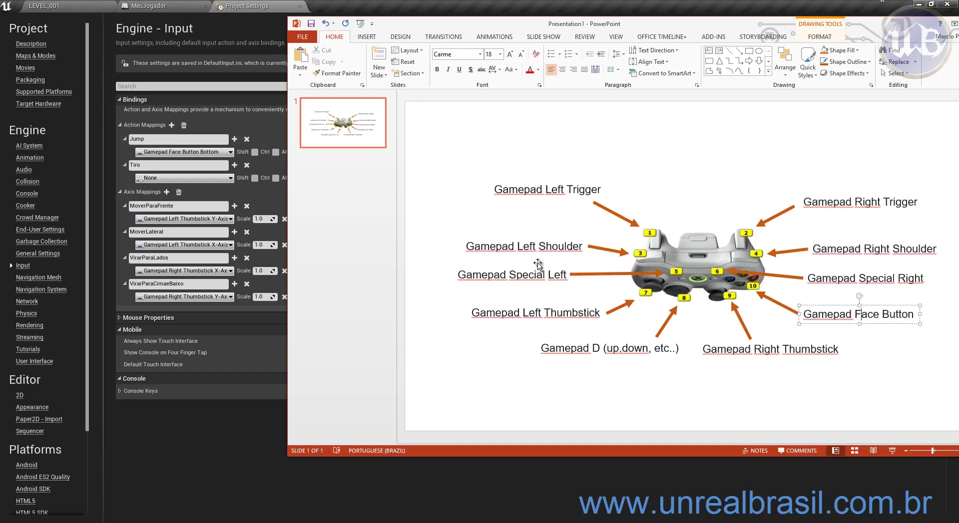
pyautogui.tripleClick(810, 199)
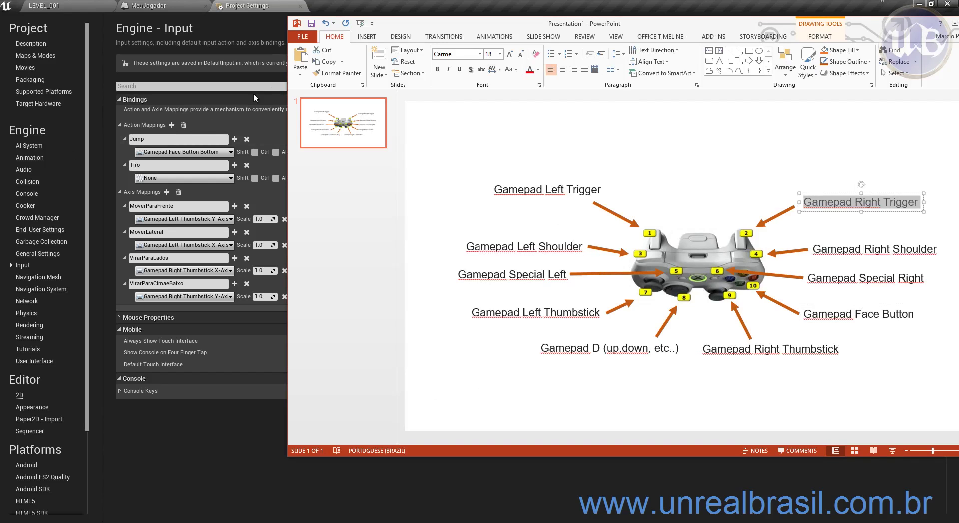
pyautogui.click(157, 180)
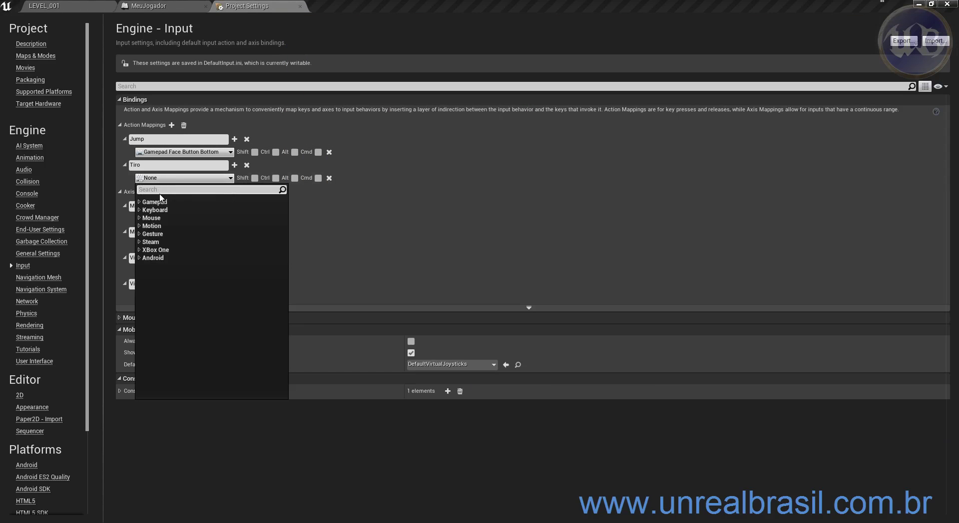
pyautogui.write('game')
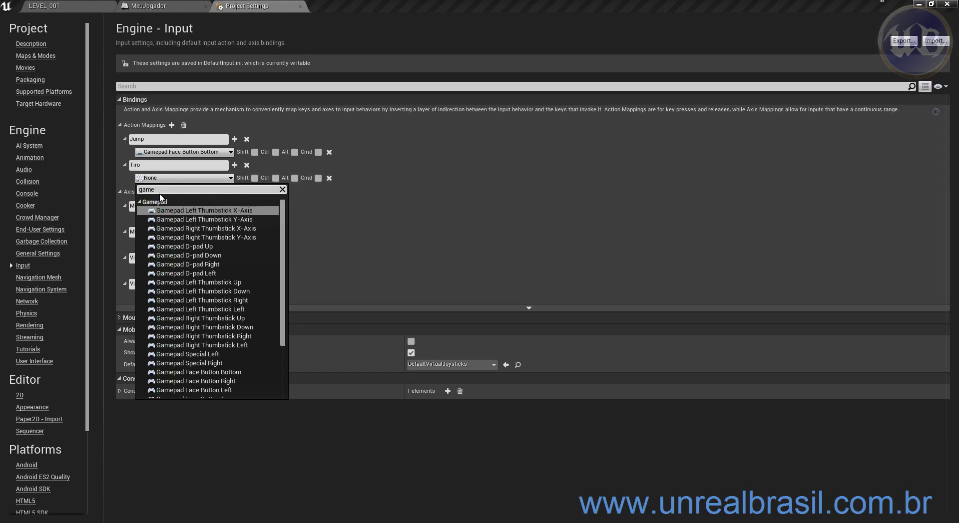
pyautogui.write(' p')
pyautogui.press('BackSpace')
pyautogui.press('BackSpace')
pyautogui.write('pad')
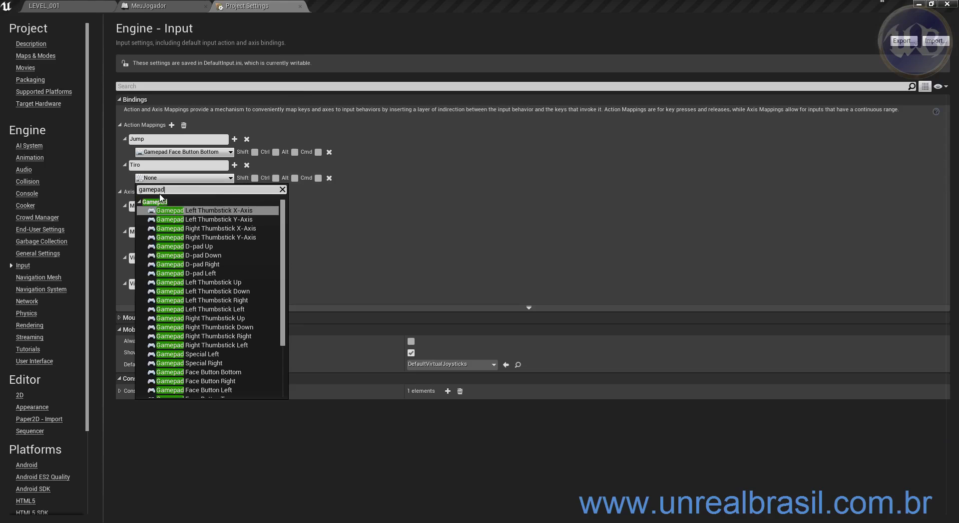
pyautogui.write(' righ')
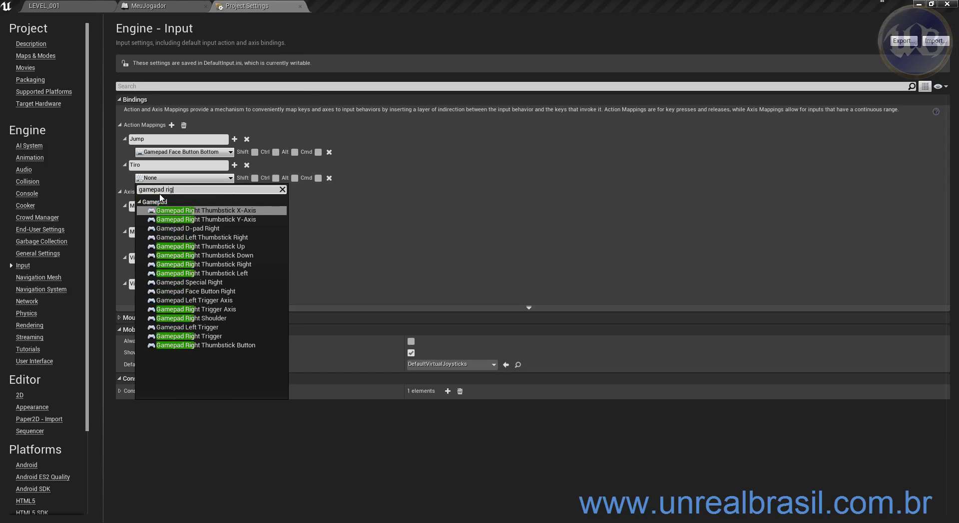
pyautogui.press('Down')
pyautogui.press('Down')
pyautogui.press('Down')
pyautogui.press('Down')
pyautogui.press('Down')
pyautogui.press('Down')
pyautogui.press('Down')
pyautogui.press('Down')
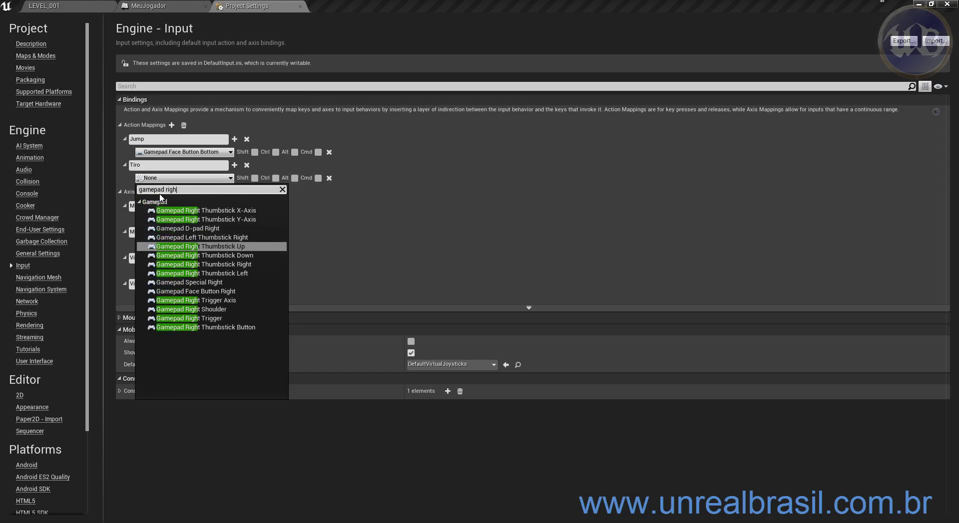
pyautogui.press('Down')
pyautogui.press('Down')
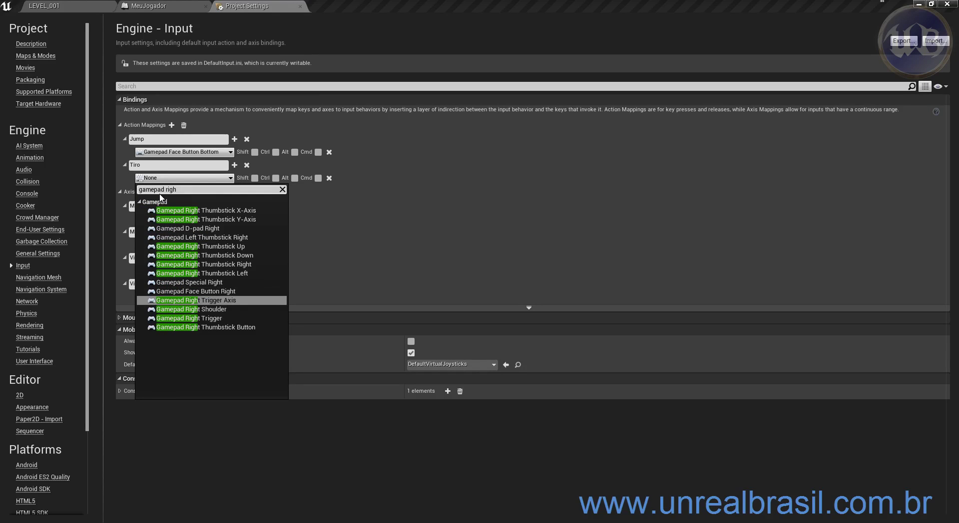
pyautogui.press('Down')
pyautogui.press('Down')
pyautogui.press('Return')
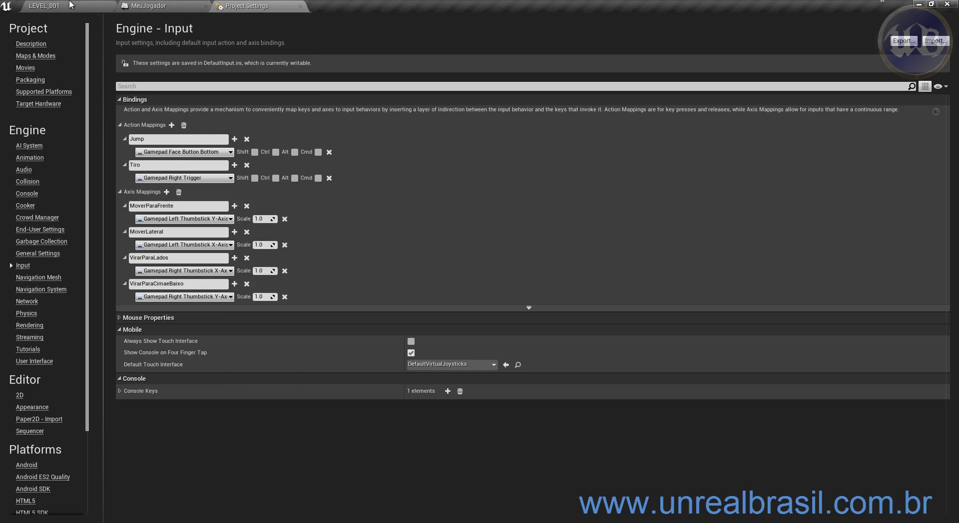
# - Add the Tiro input action event in the empty area beside the commented groups of MeuJogador's event graph
pyautogui.click(150, 6)
pyautogui.moveTo(362, 328); pyautogui.dragTo(482, 187, button='right')
pyautogui.rightClick(482, 186)
pyautogui.write('tiro')
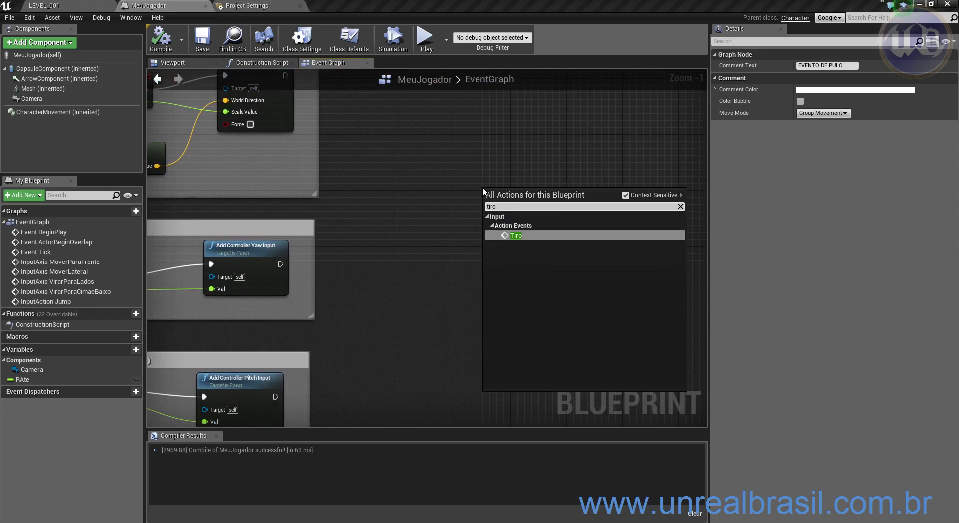
pyautogui.press('Return')
pyautogui.moveTo(530, 213); pyautogui.dragTo(434, 218, button='right')
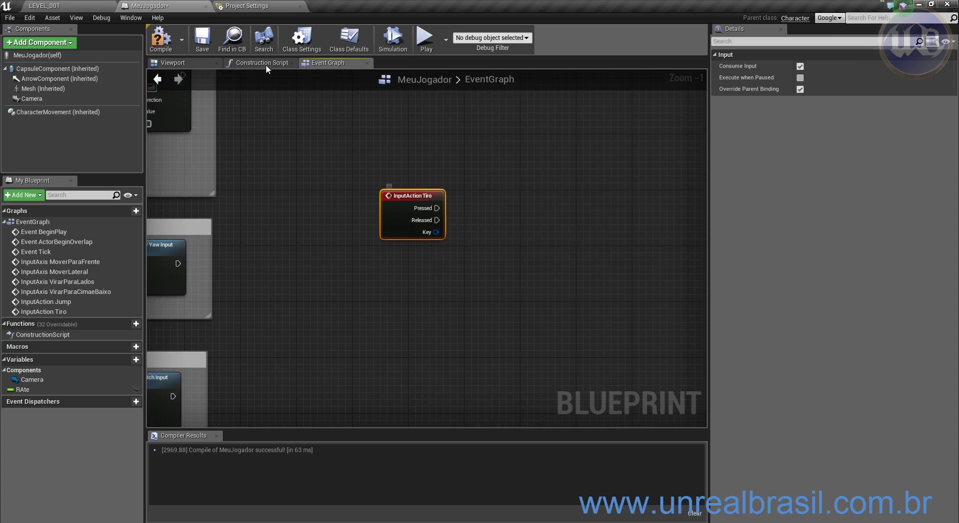
# - Compile and save MeuJogador with the new Tiro event
pyautogui.click(161, 41)
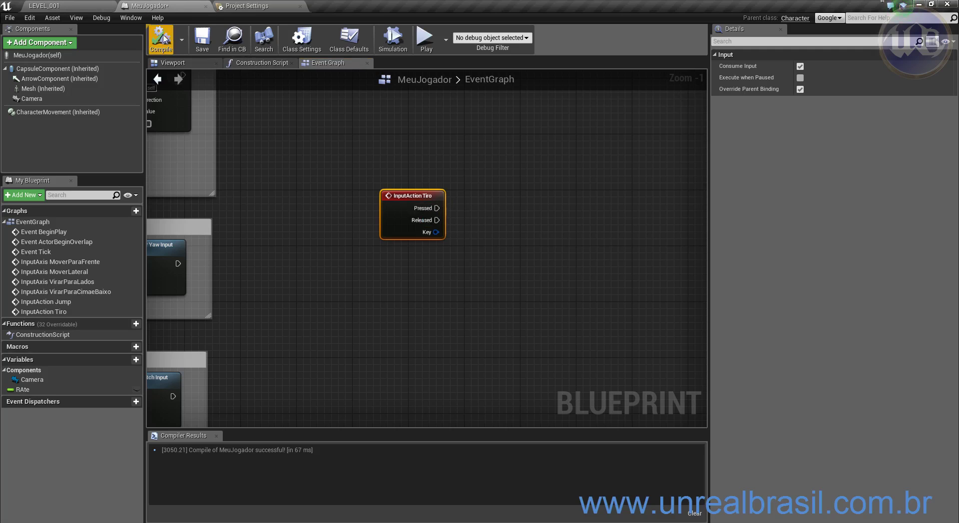
pyautogui.click(203, 40)
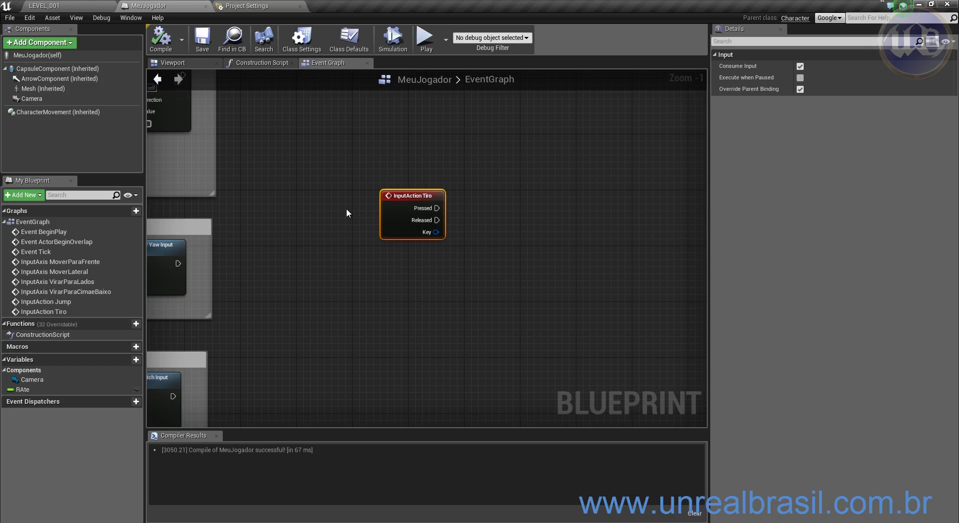
pyautogui.click(198, 41)
# - Move the InputAction Tiro node closer to the MOVER LATERALMENTE comment box
pyautogui.moveTo(437, 325); pyautogui.dragTo(493, 322, button='right')
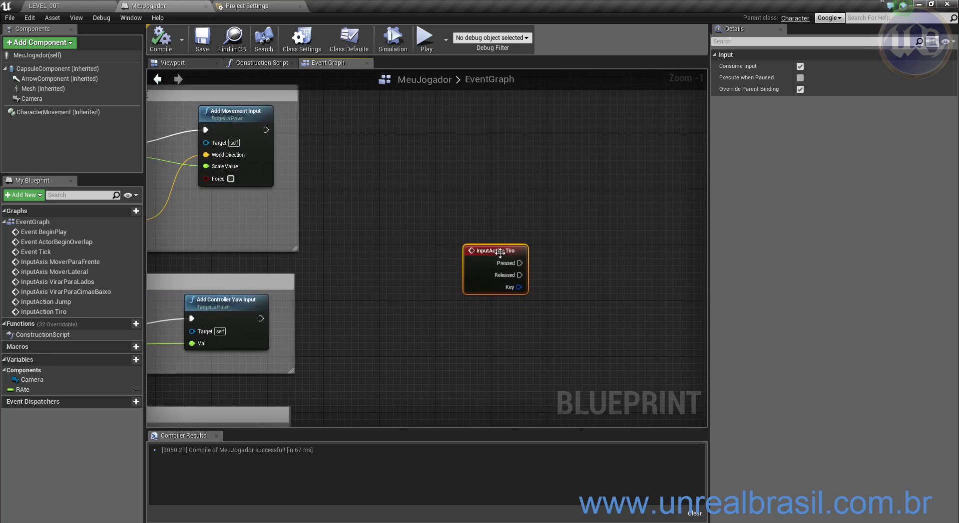
pyautogui.moveTo(471, 250); pyautogui.dragTo(371, 209)
pyautogui.moveTo(441, 201); pyautogui.dragTo(482, 211, button='right')
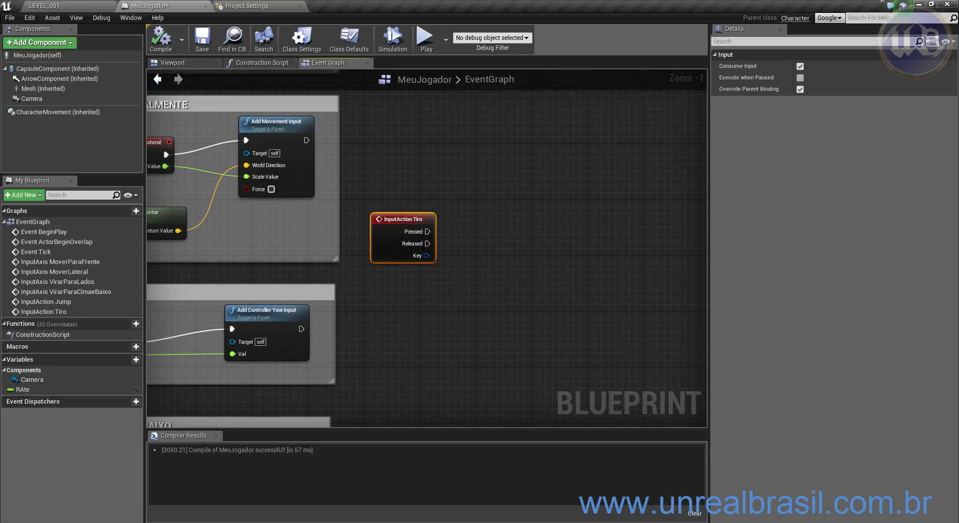
# - Switch to PowerPoint, maximize its window and examine the labelled gamepad controls diagram
pyautogui.hotkey('alt', 'Tab')
pyautogui.doubleClick(652, 23)
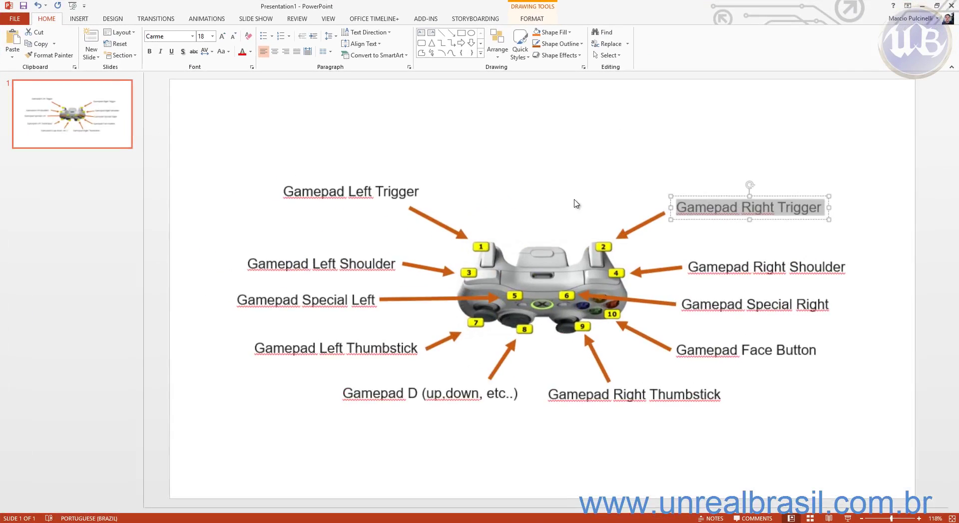
pyautogui.click(822, 374)
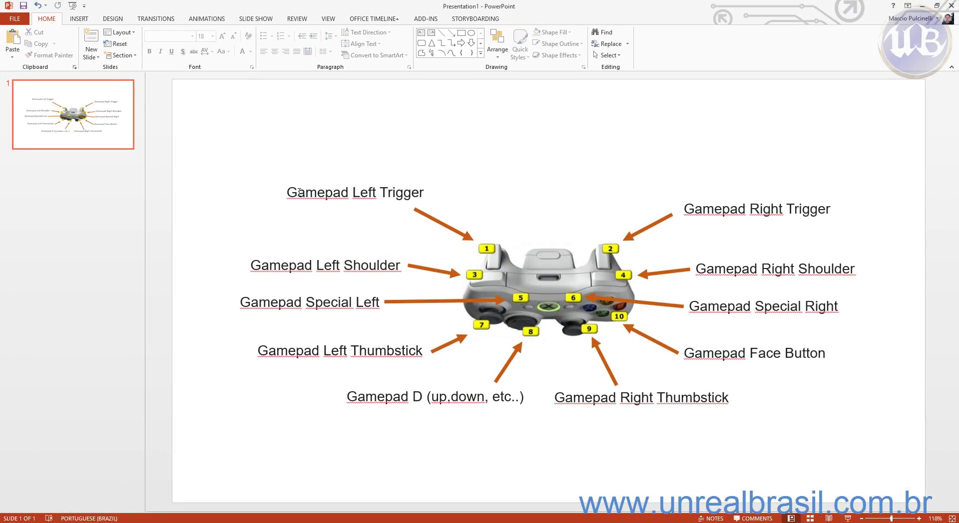